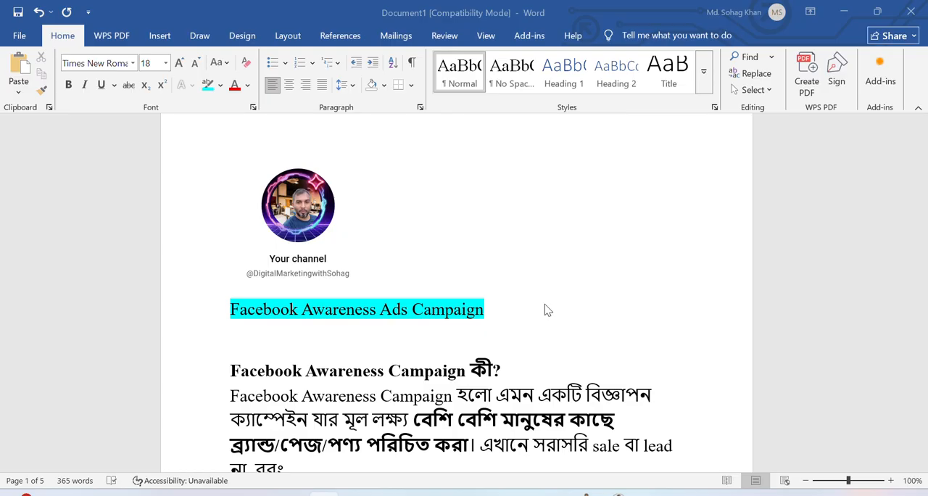
Read the definition and objectives of the Facebook Awareness Campaign and the introduction to the required client access.
{"action": "scroll", "coordinate": [548, 310], "scroll_direction": "down", "scroll_amount": 1}
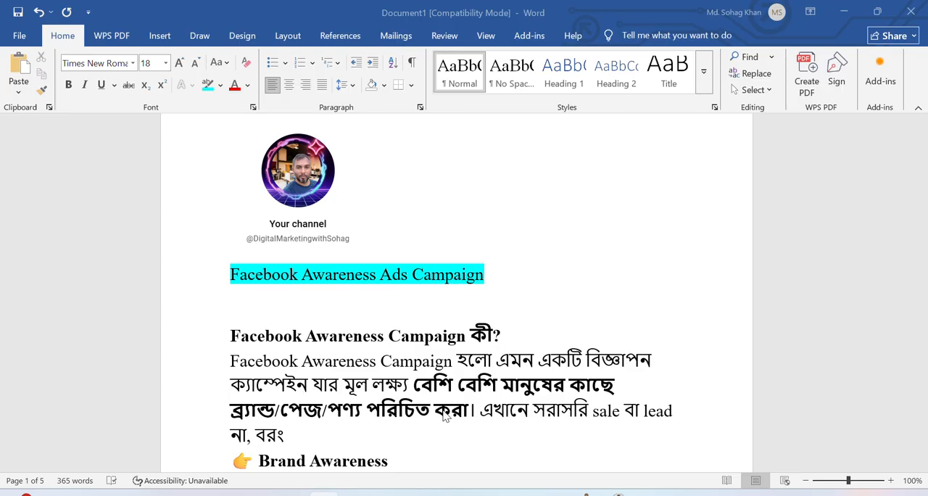
{"action": "scroll", "coordinate": [437, 412], "scroll_direction": "down", "scroll_amount": 2}
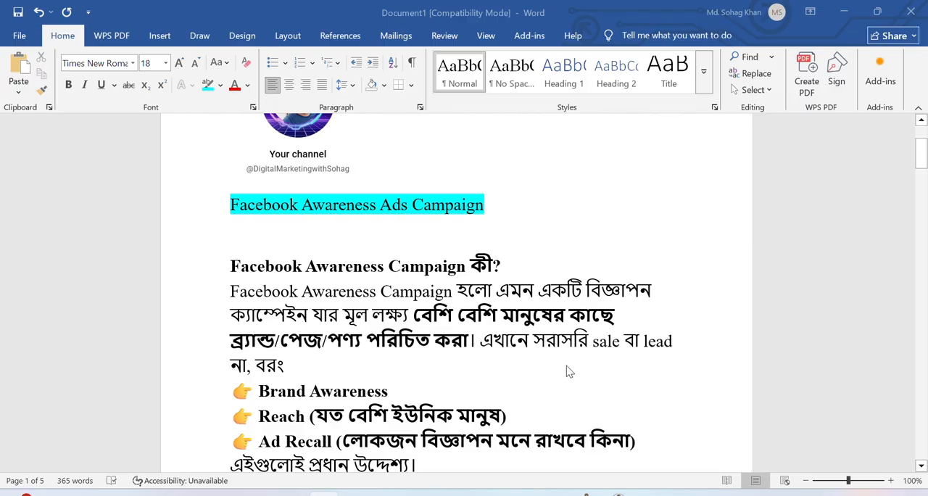
{"action": "scroll", "coordinate": [566, 378], "scroll_direction": "down", "scroll_amount": 1}
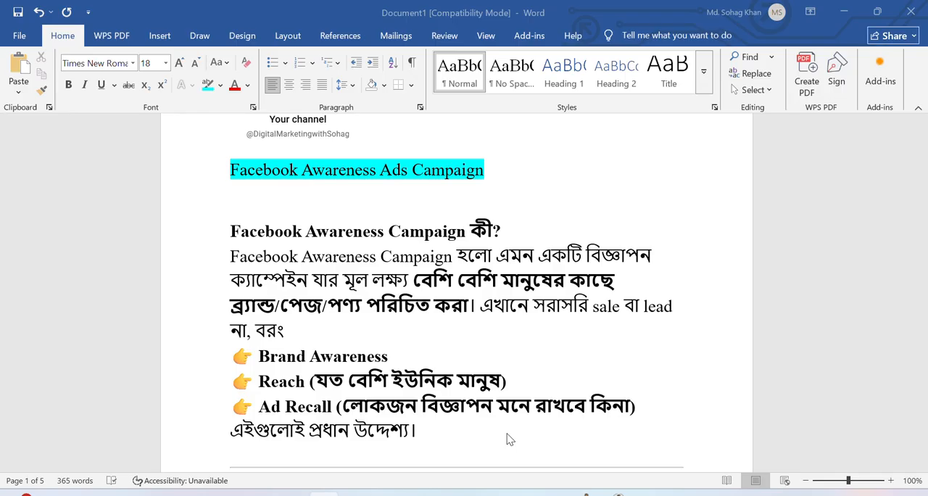
{"action": "scroll", "coordinate": [498, 428], "scroll_direction": "down", "scroll_amount": 3}
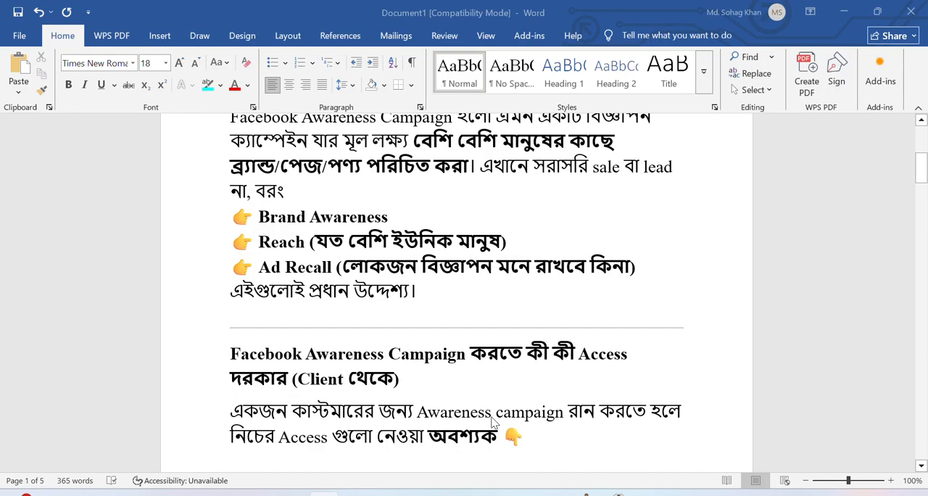
{"action": "scroll", "coordinate": [493, 422], "scroll_direction": "down", "scroll_amount": 3}
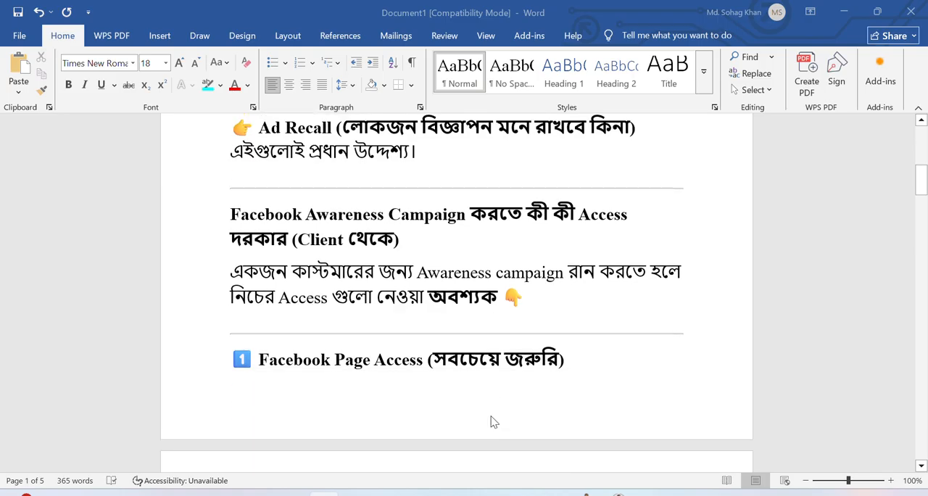
{"action": "scroll", "coordinate": [421, 362], "scroll_direction": "up", "scroll_amount": 2}
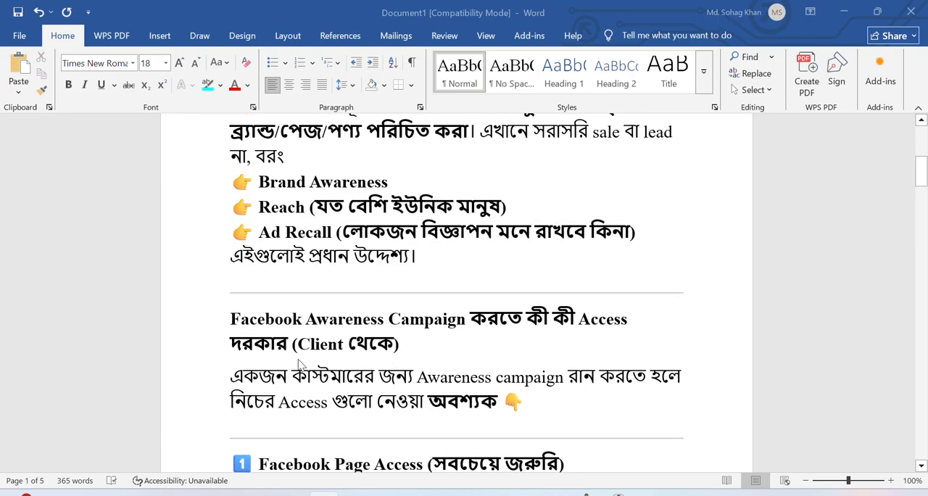
{"action": "scroll", "coordinate": [405, 334], "scroll_direction": "down", "scroll_amount": 5}
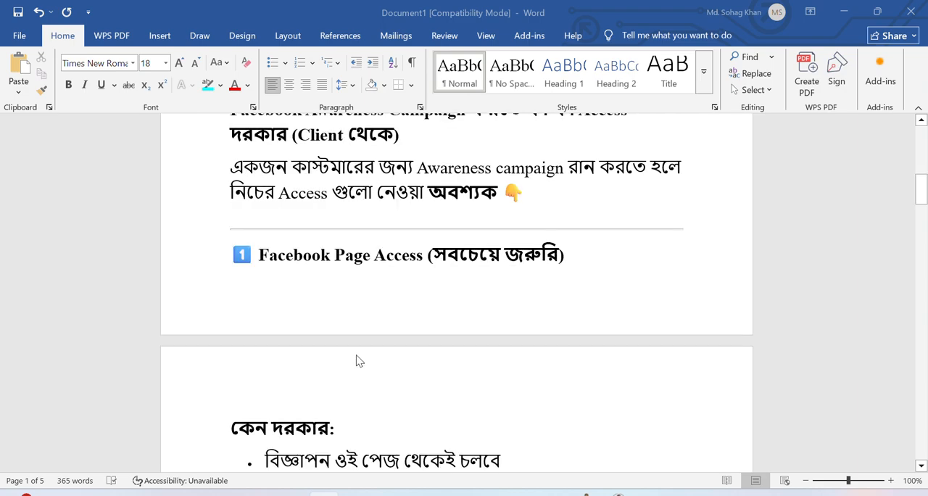
{"action": "scroll", "coordinate": [356, 361], "scroll_direction": "down", "scroll_amount": 2}
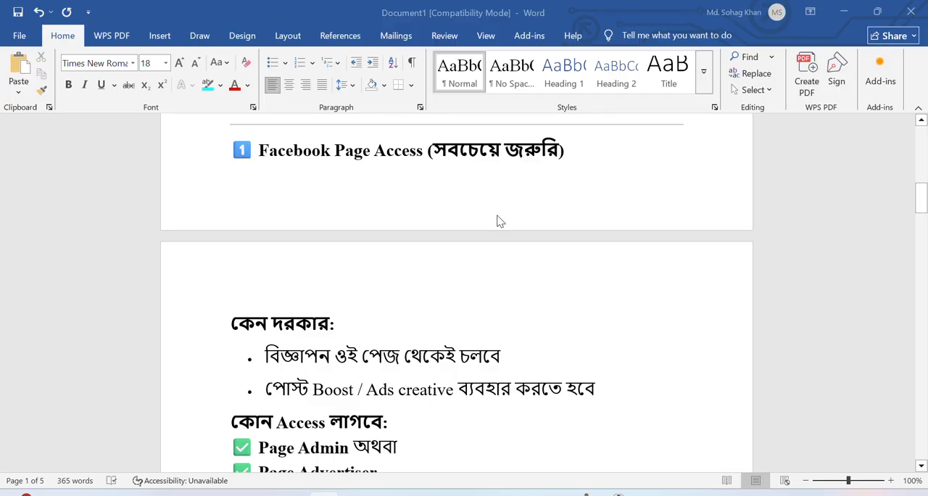
{"action": "scroll", "coordinate": [412, 274], "scroll_direction": "up", "scroll_amount": 1}
{"action": "scroll", "coordinate": [410, 276], "scroll_direction": "up", "scroll_amount": 1}
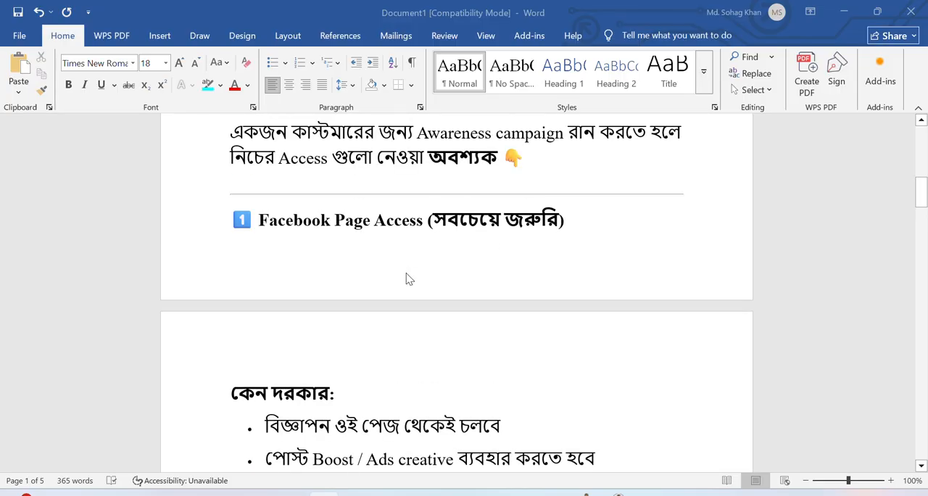
{"action": "scroll", "coordinate": [339, 265], "scroll_direction": "up", "scroll_amount": 2}
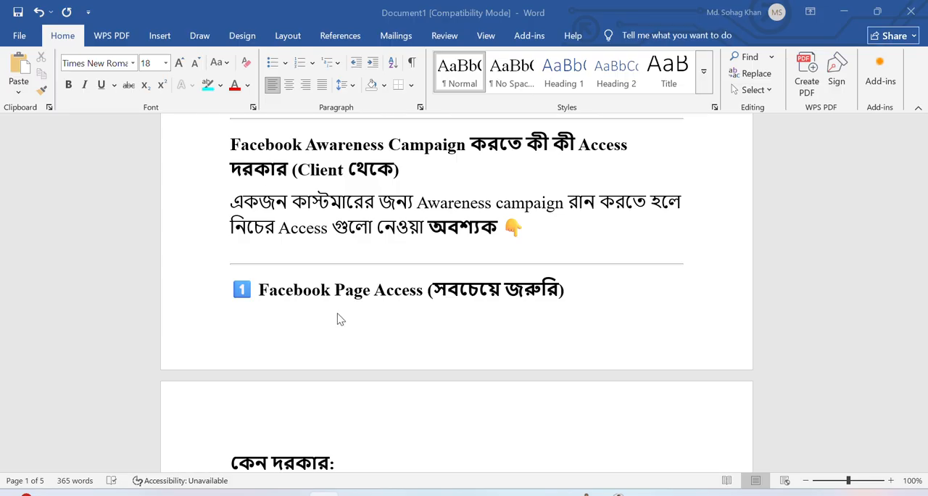
Read the client access requirements for the Facebook Page, Ad Account, Business Manager and Instagram account.
{"action": "scroll", "coordinate": [388, 314], "scroll_direction": "down", "scroll_amount": 3}
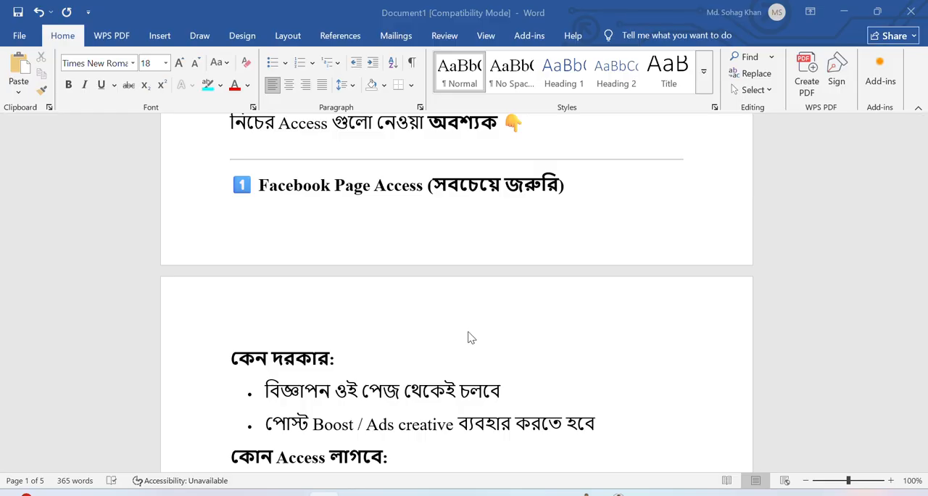
{"action": "scroll", "coordinate": [467, 338], "scroll_direction": "down", "scroll_amount": 3}
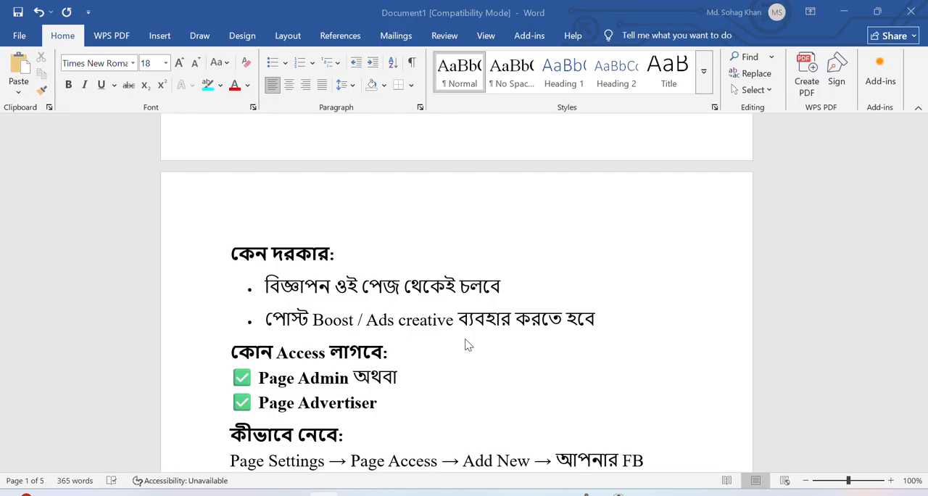
{"action": "scroll", "coordinate": [468, 346], "scroll_direction": "down", "scroll_amount": 2}
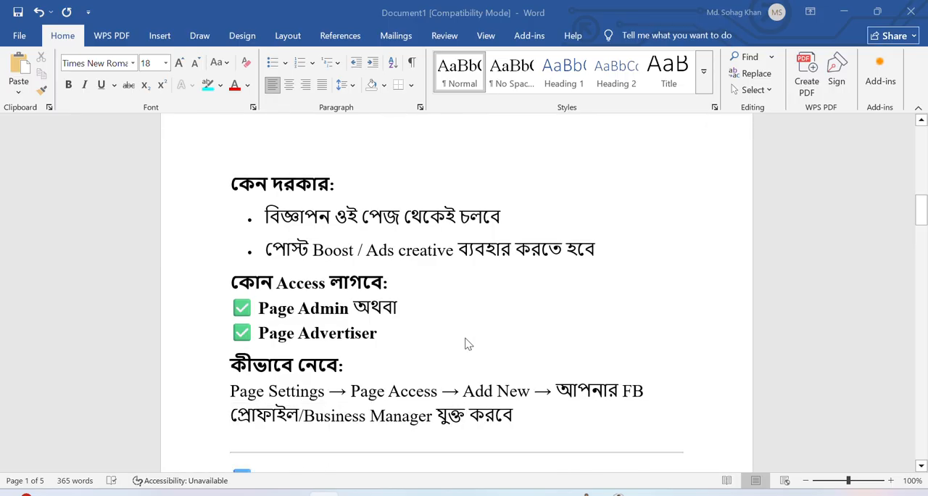
{"action": "scroll", "coordinate": [468, 346], "scroll_direction": "down", "scroll_amount": 4}
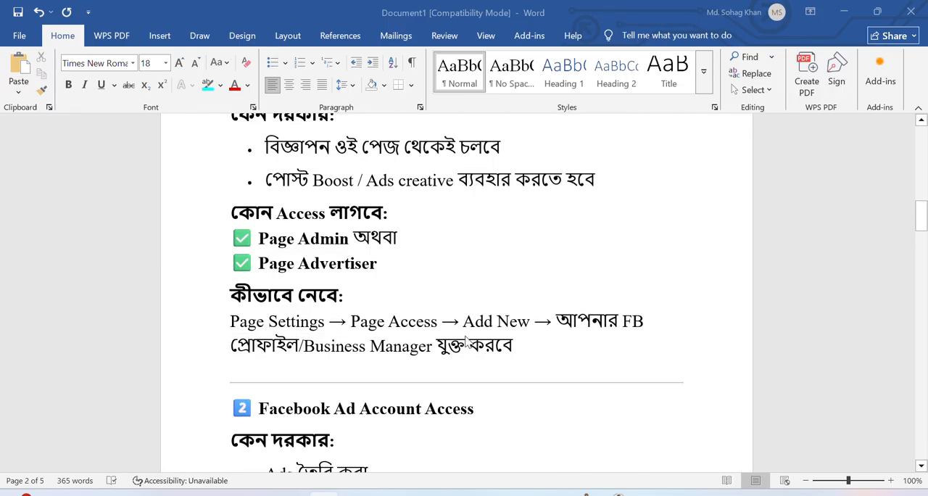
{"action": "scroll", "coordinate": [468, 341], "scroll_direction": "down", "scroll_amount": 7}
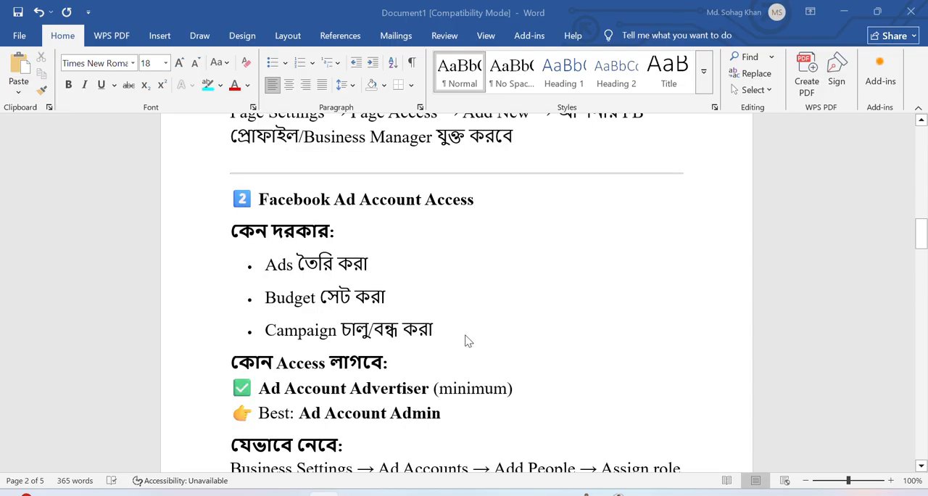
{"action": "scroll", "coordinate": [468, 341], "scroll_direction": "down", "scroll_amount": 10}
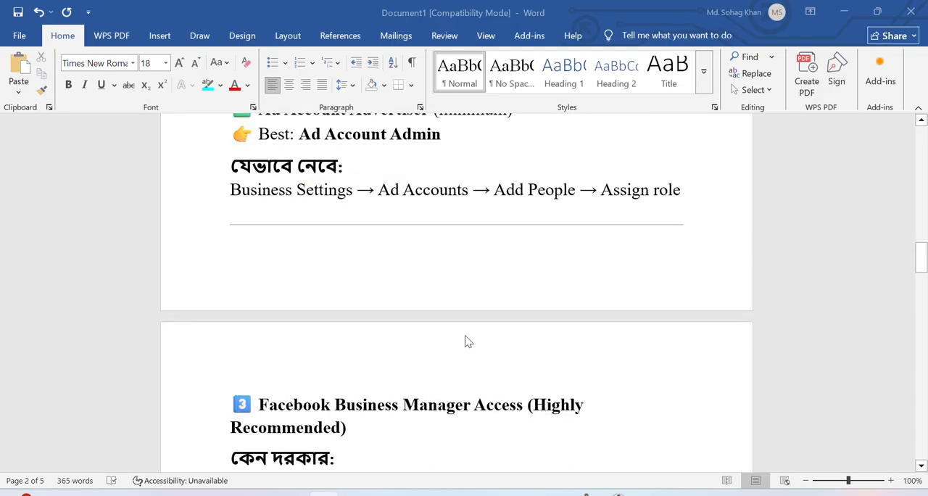
{"action": "scroll", "coordinate": [468, 341], "scroll_direction": "down", "scroll_amount": 4}
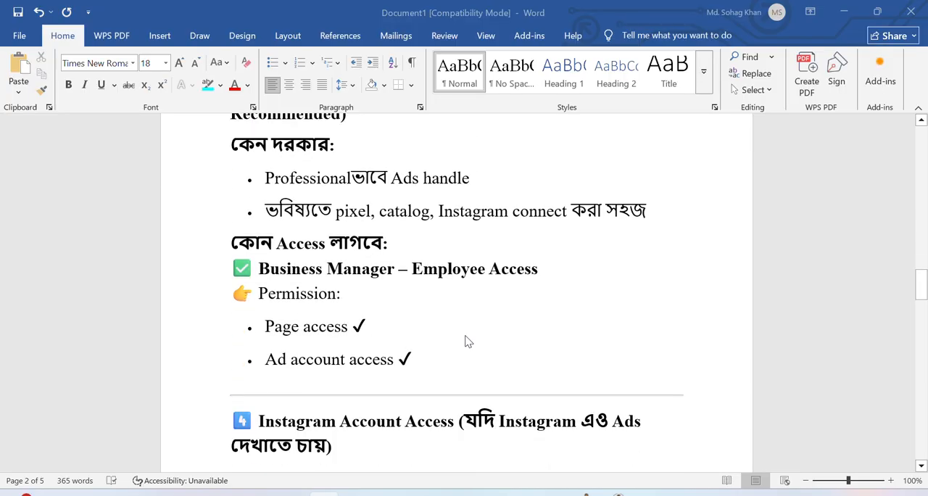
{"action": "scroll", "coordinate": [468, 341], "scroll_direction": "down", "scroll_amount": 8}
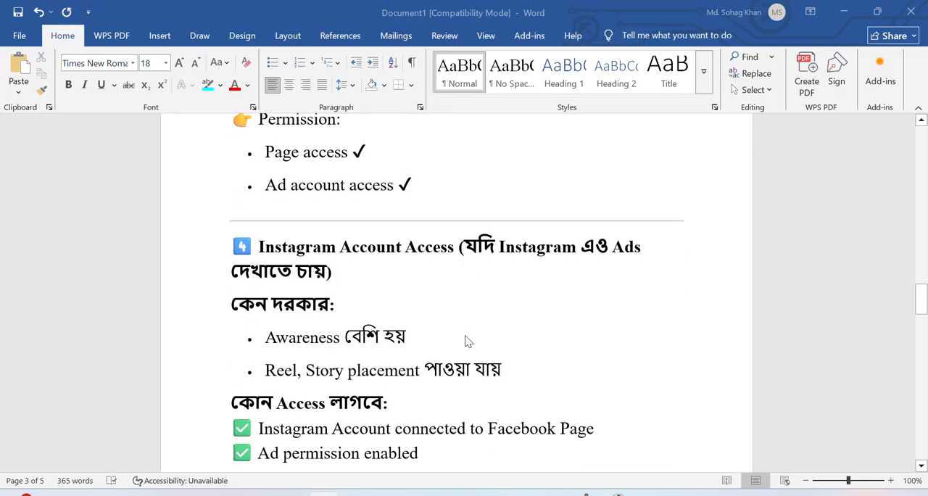
{"action": "scroll", "coordinate": [468, 341], "scroll_direction": "down", "scroll_amount": 7}
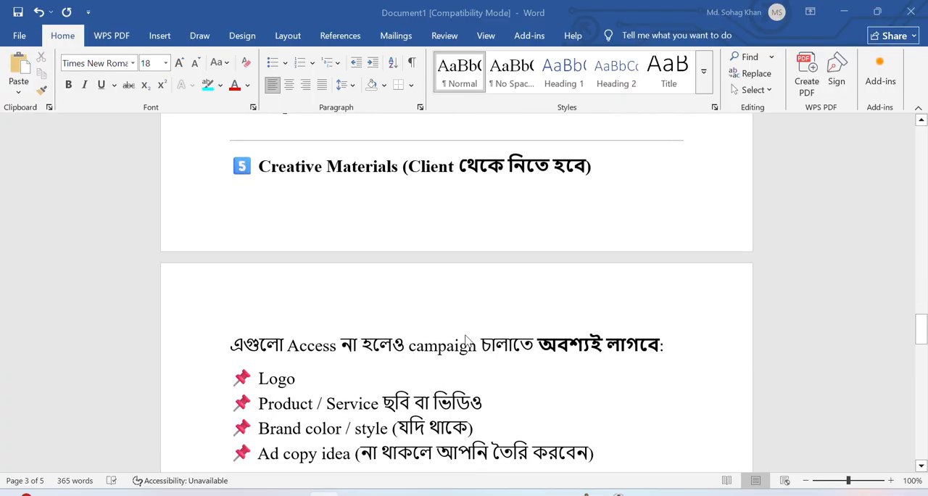
Read the sections on creative materials, target audience information and payment setup, through to the closing client checklist.
{"action": "scroll", "coordinate": [468, 341], "scroll_direction": "down", "scroll_amount": 5}
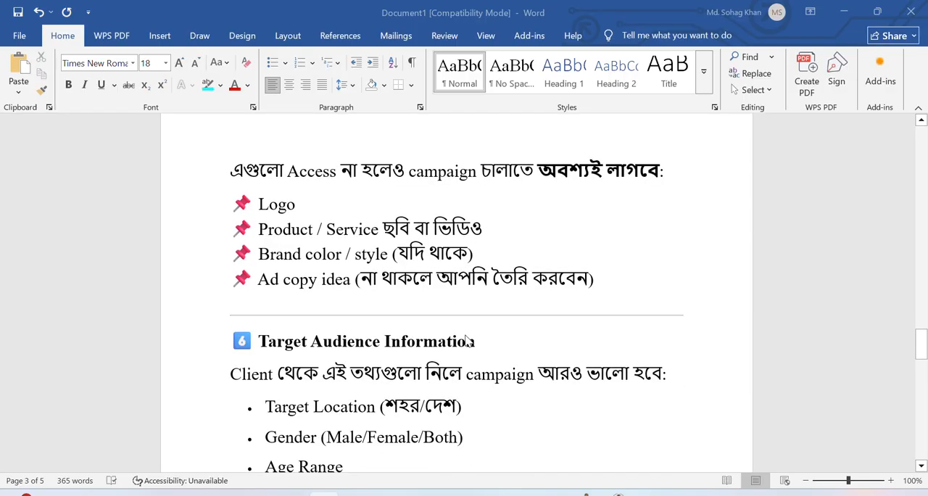
{"action": "scroll", "coordinate": [468, 341], "scroll_direction": "down", "scroll_amount": 3}
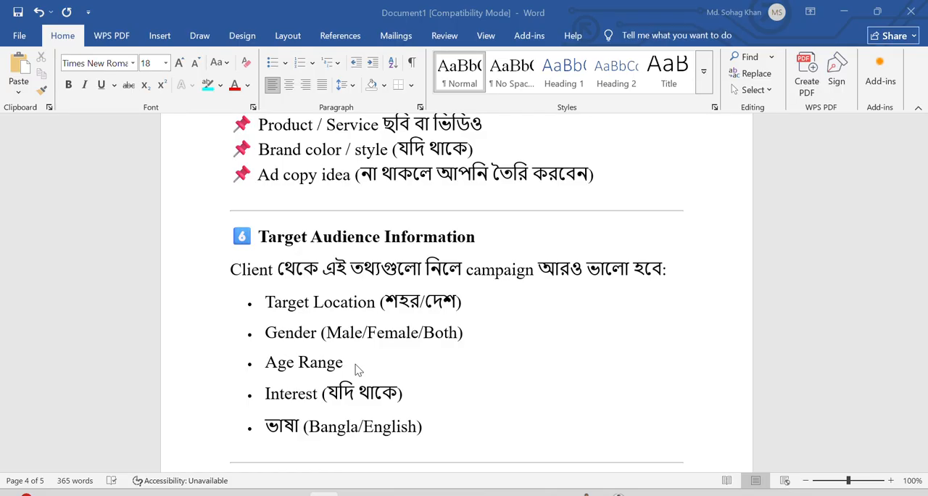
{"action": "scroll", "coordinate": [357, 370], "scroll_direction": "down", "scroll_amount": 1}
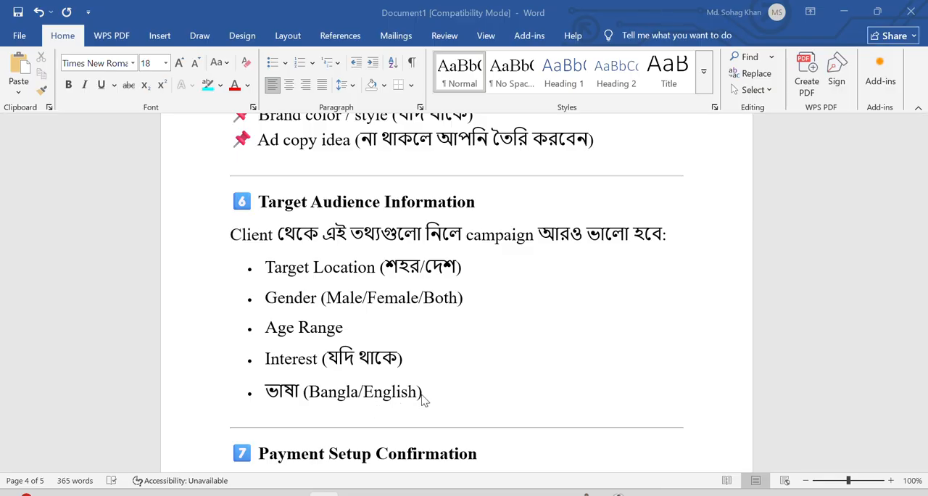
{"action": "scroll", "coordinate": [425, 399], "scroll_direction": "down", "scroll_amount": 1}
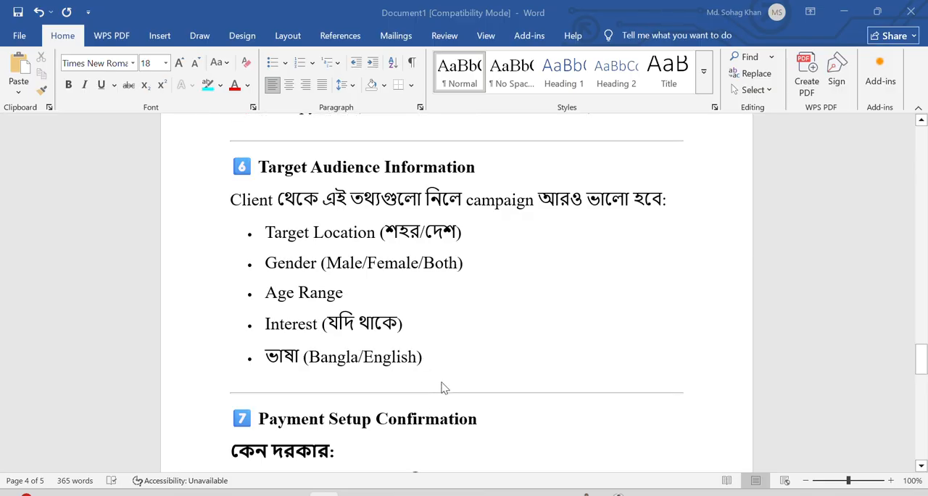
{"action": "scroll", "coordinate": [443, 387], "scroll_direction": "down", "scroll_amount": 1}
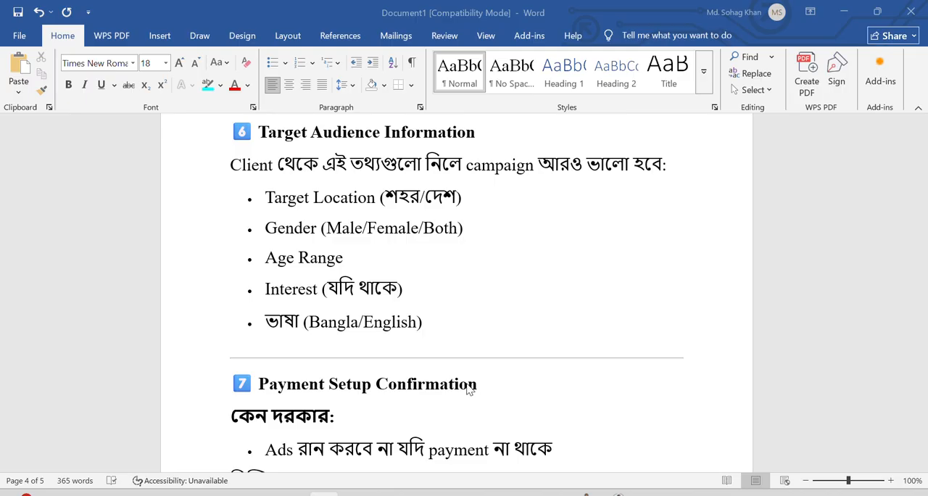
{"action": "scroll", "coordinate": [467, 390], "scroll_direction": "down", "scroll_amount": 1}
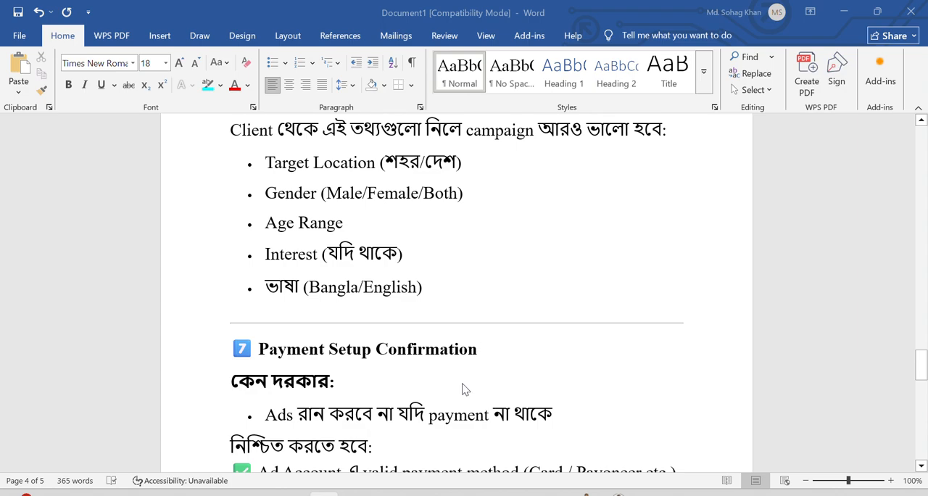
{"action": "scroll", "coordinate": [465, 389], "scroll_direction": "down", "scroll_amount": 3}
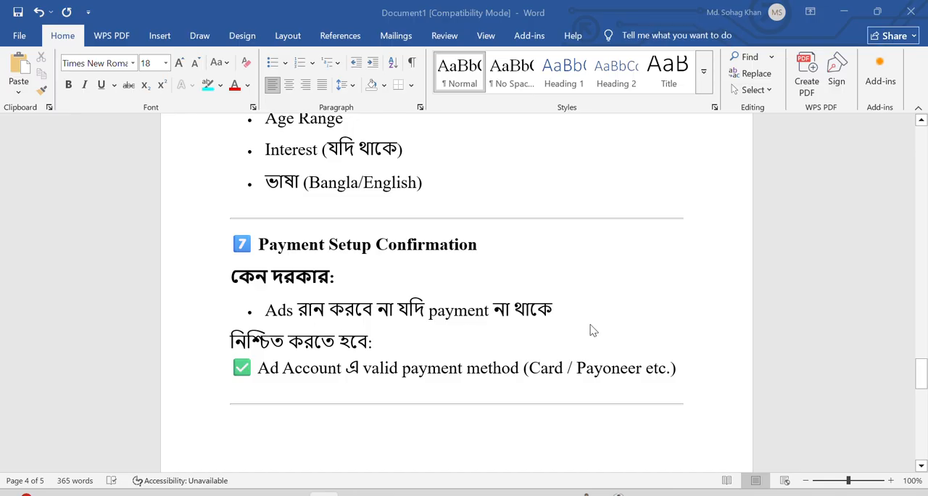
{"action": "scroll", "coordinate": [418, 376], "scroll_direction": "down", "scroll_amount": 5}
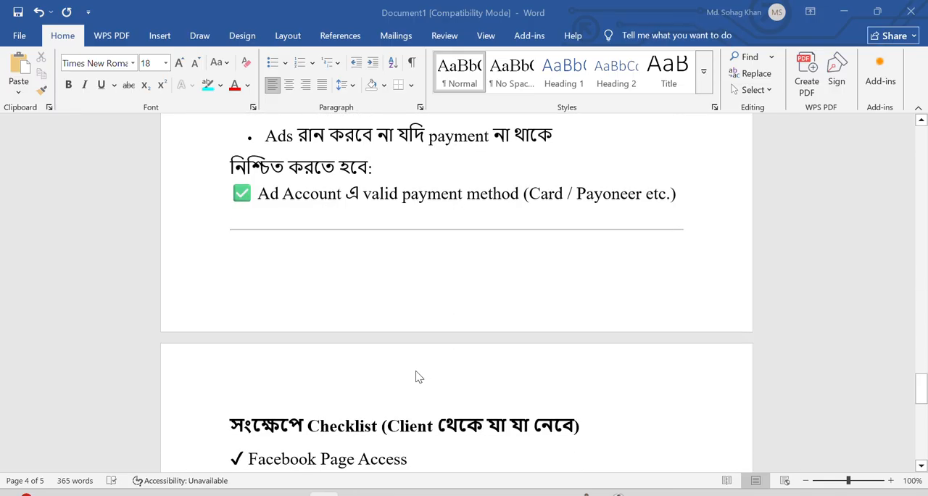
{"action": "scroll", "coordinate": [419, 376], "scroll_direction": "down", "scroll_amount": 4}
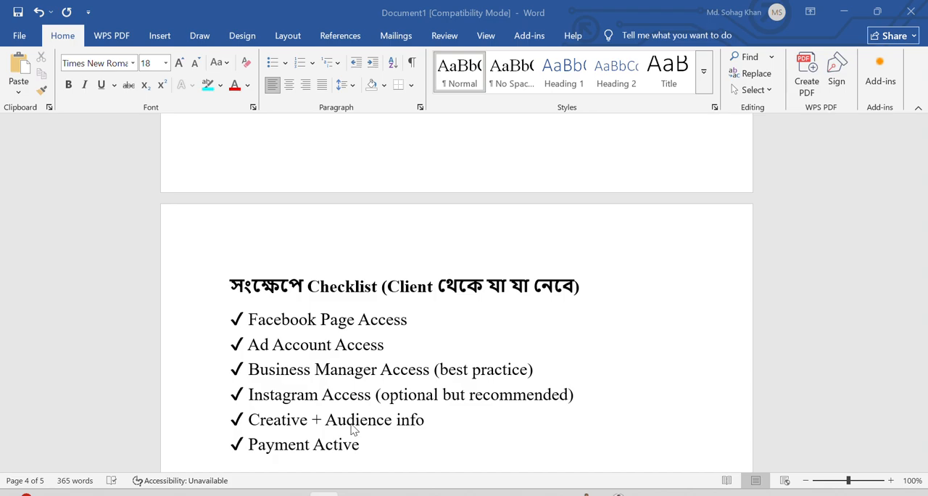
{"action": "scroll", "coordinate": [344, 411], "scroll_direction": "down", "scroll_amount": 2}
{"action": "scroll", "coordinate": [344, 412], "scroll_direction": "down", "scroll_amount": 5}
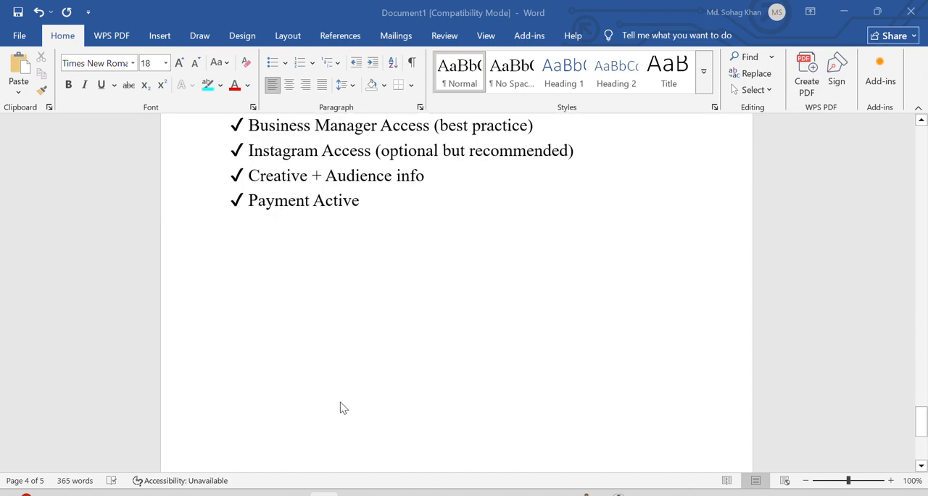
Add a new line reading "Pixel" below "Payment Active" at the end of the client checklist.
{"action": "scroll", "coordinate": [344, 408], "scroll_direction": "up", "scroll_amount": 3}
{"action": "scroll", "coordinate": [288, 345], "scroll_direction": "up", "scroll_amount": 2}
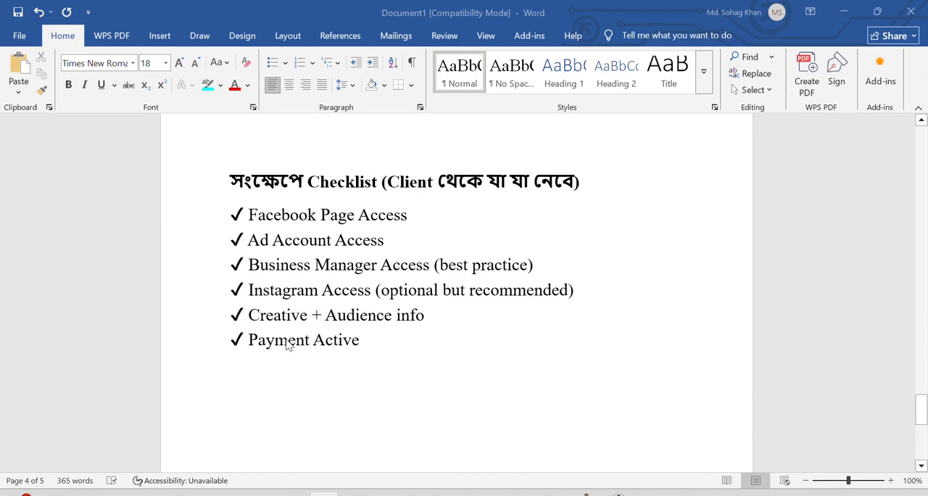
{"action": "left_click", "coordinate": [361, 377]}
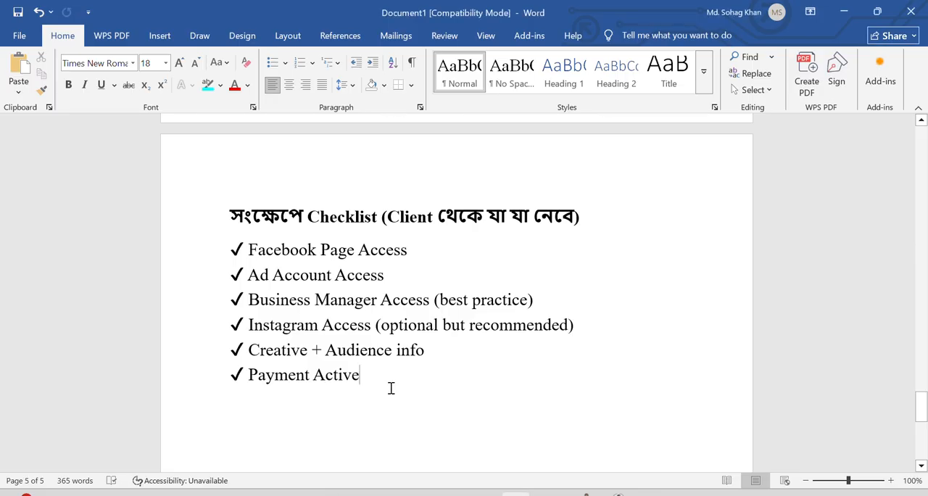
{"action": "key", "text": "Return"}
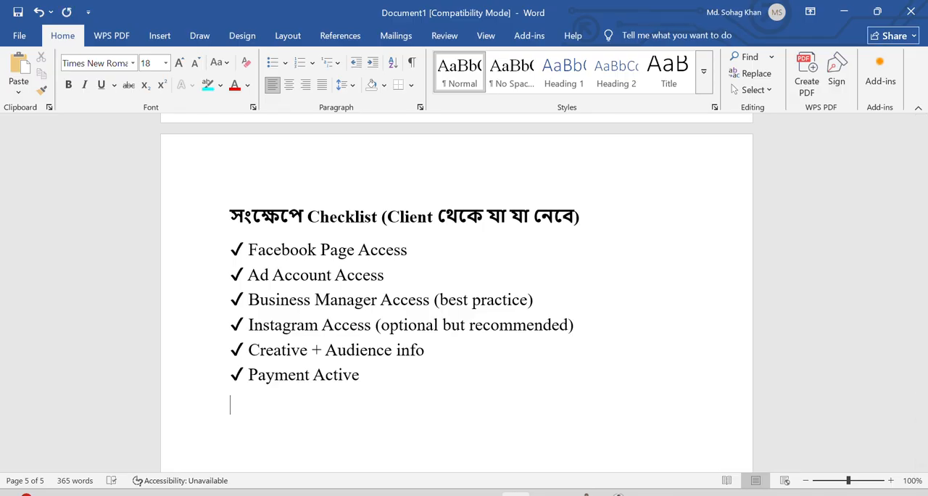
{"action": "type", "text": "Pixel"}
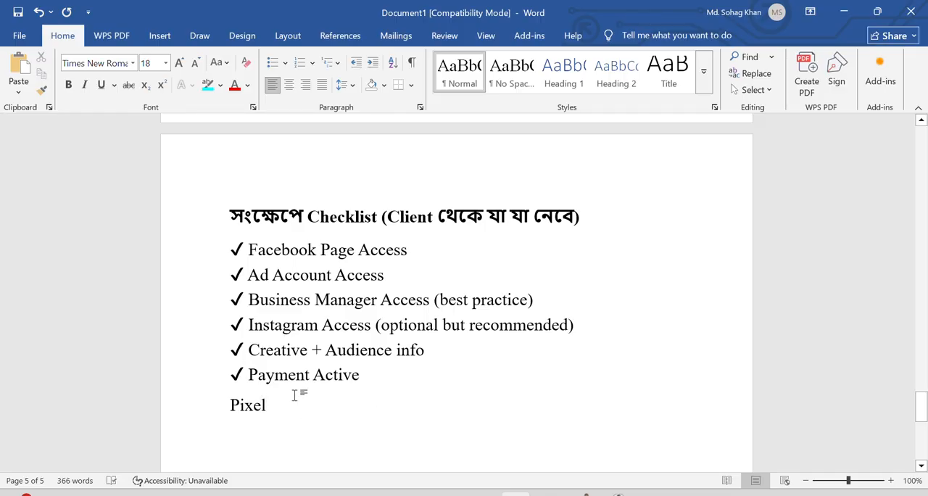
Copy the check mark from the "Payment Active" line to the start of the "Pixel" line and remove the extra spaces before "Pixel".
{"action": "left_click", "coordinate": [229, 406]}
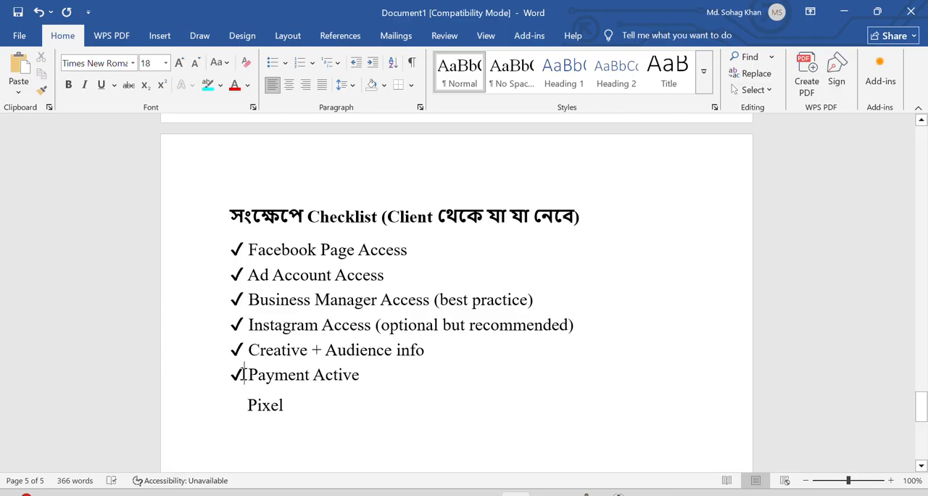
{"action": "left_click_drag", "start_coordinate": [249, 375], "coordinate": [231, 375]}
{"action": "key", "text": "ctrl+c"}
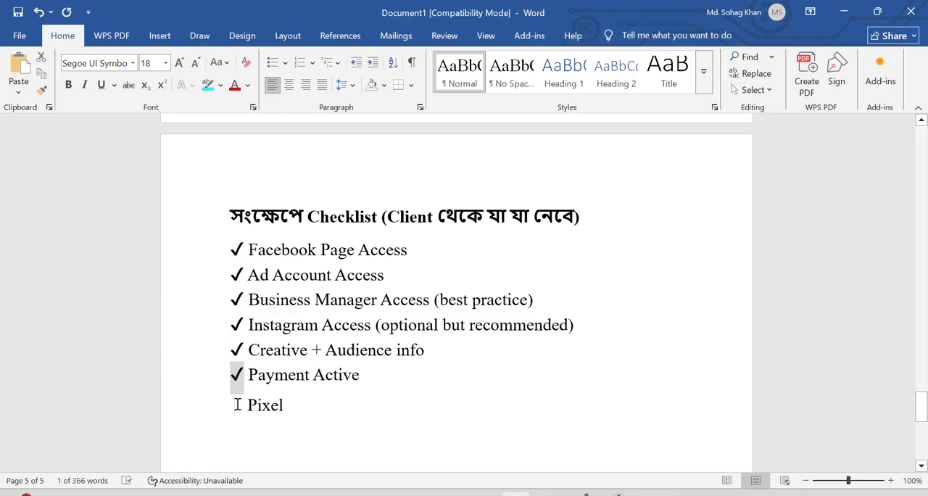
{"action": "left_click", "coordinate": [239, 405]}
{"action": "key", "text": "ctrl+v"}
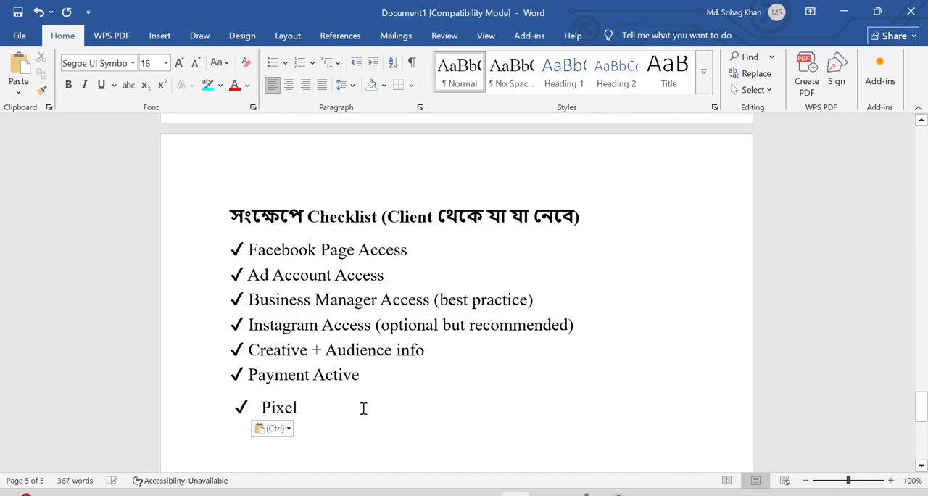
{"action": "left_click", "coordinate": [262, 406]}
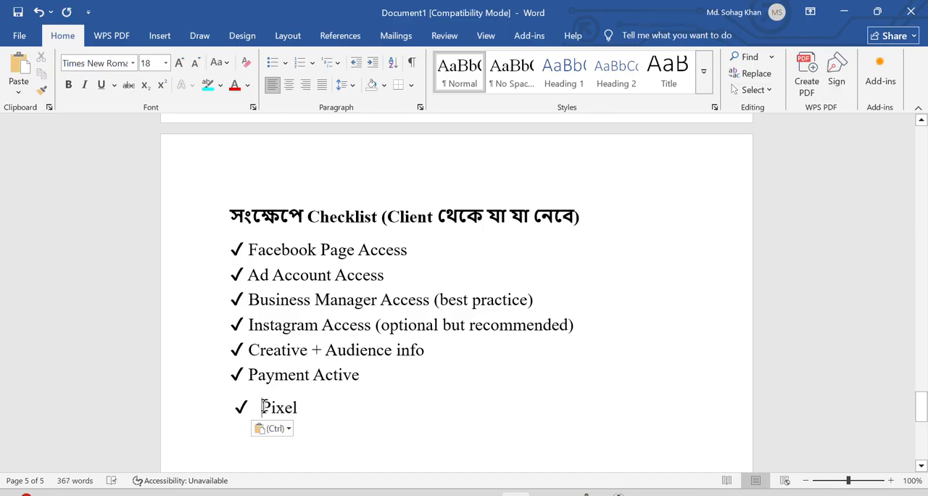
{"action": "key", "text": "BackSpace"}
{"action": "key", "text": "BackSpace"}
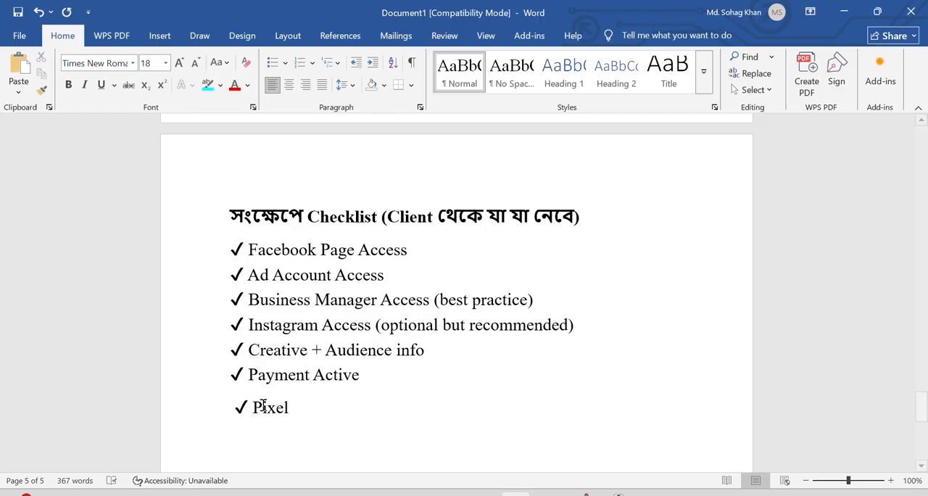
Switch to Facebook in the Chrome browser and open Ads Manager.
{"action": "mouse_move", "coordinate": [580, 495]}
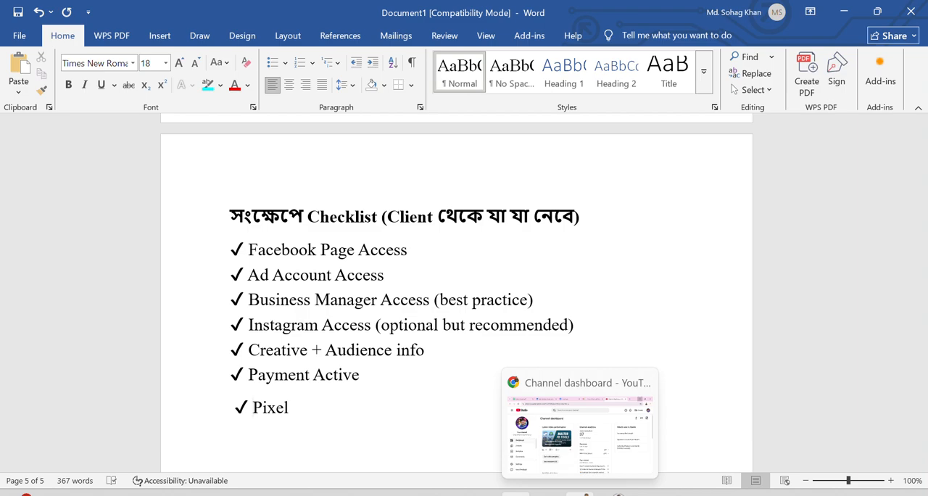
{"action": "left_click", "coordinate": [581, 494]}
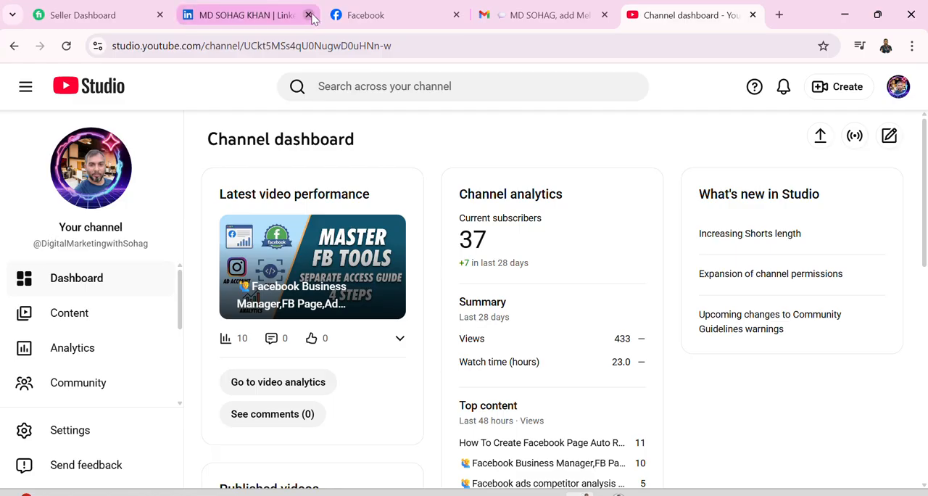
{"action": "left_click", "coordinate": [342, 18]}
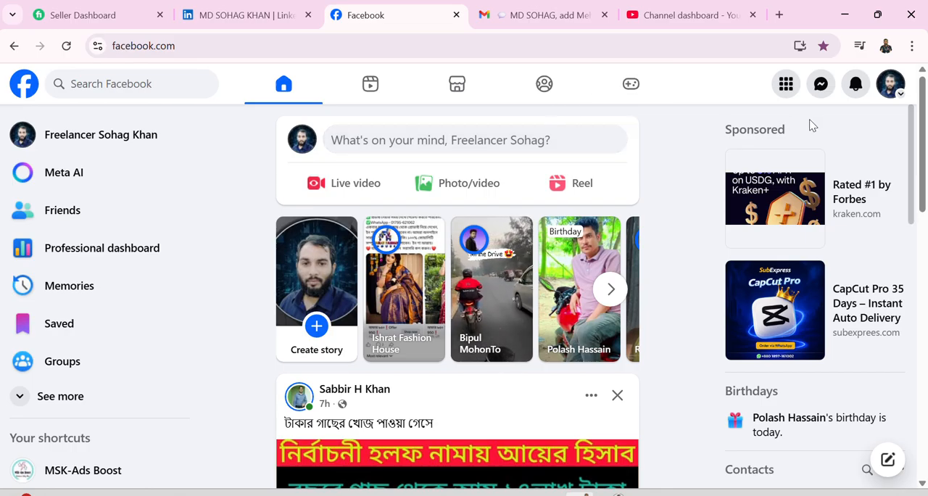
{"action": "left_click", "coordinate": [784, 89]}
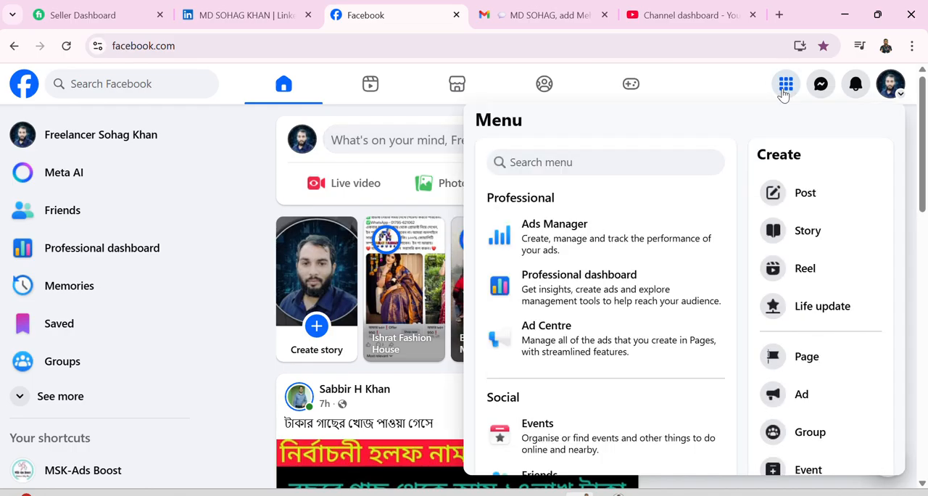
{"action": "left_click", "coordinate": [580, 231]}
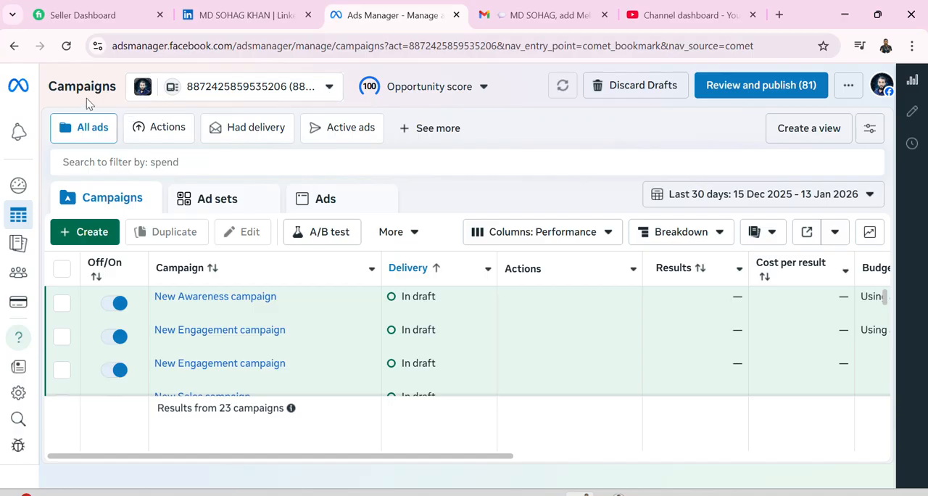
Switch to the ad account in the Khan's Fashion Market business portfolio and dismiss the payment method notice.
{"action": "left_click", "coordinate": [328, 88]}
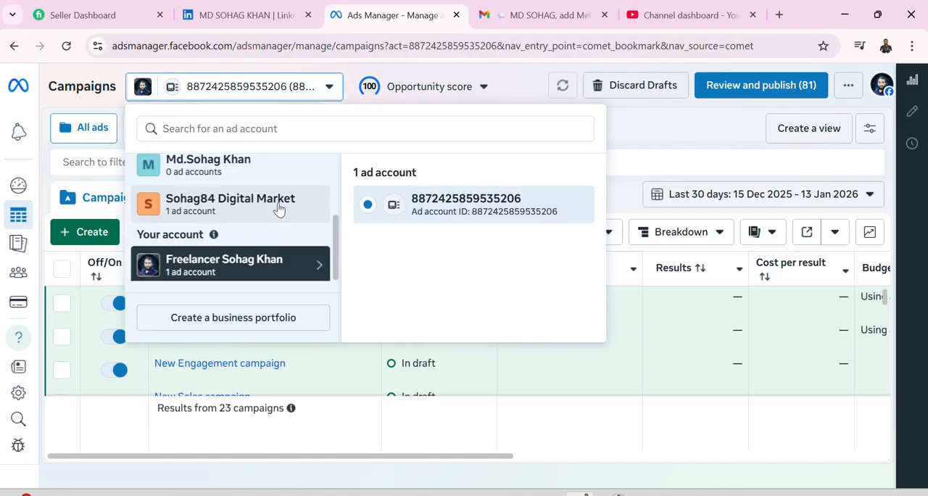
{"action": "scroll", "coordinate": [281, 227], "scroll_direction": "up", "scroll_amount": 3}
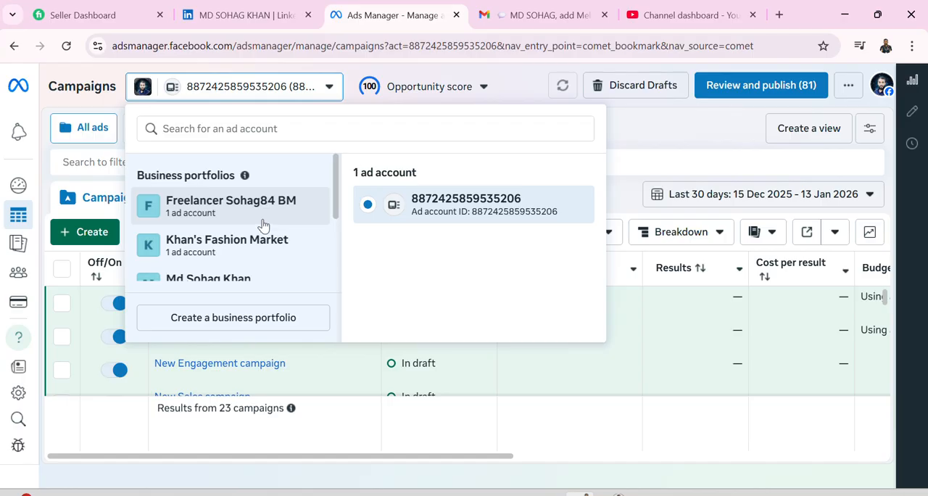
{"action": "scroll", "coordinate": [267, 223], "scroll_direction": "down", "scroll_amount": 1}
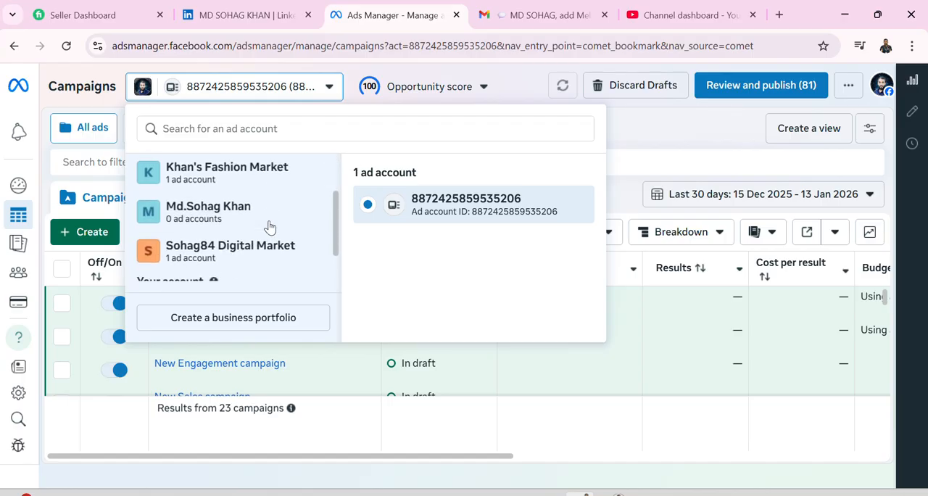
{"action": "scroll", "coordinate": [269, 225], "scroll_direction": "up", "scroll_amount": 1}
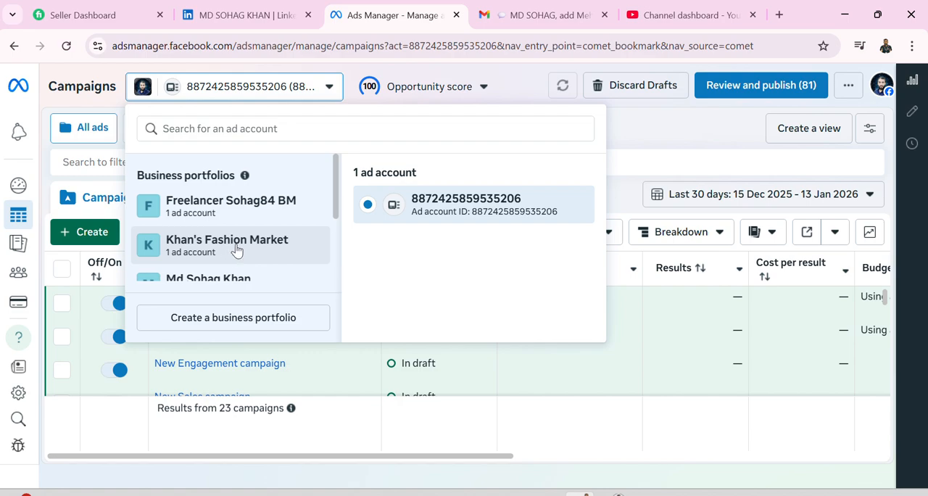
{"action": "left_click", "coordinate": [249, 247]}
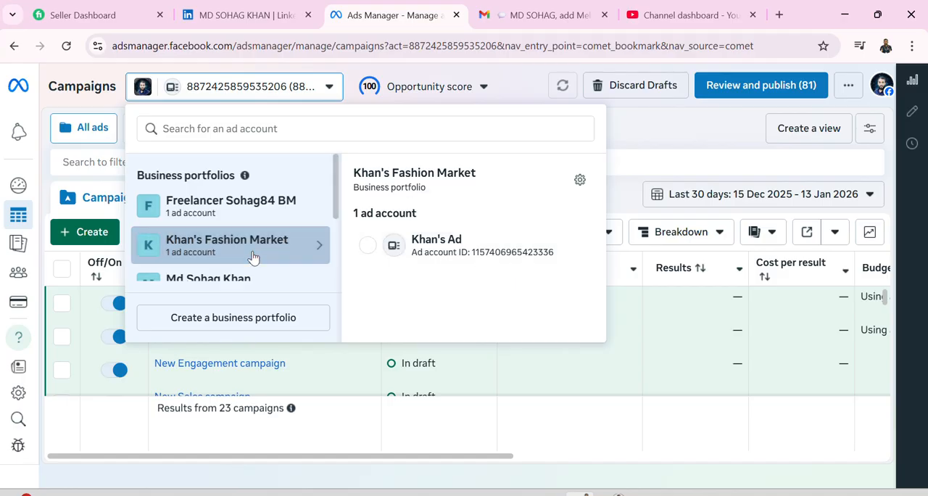
{"action": "left_click", "coordinate": [378, 250]}
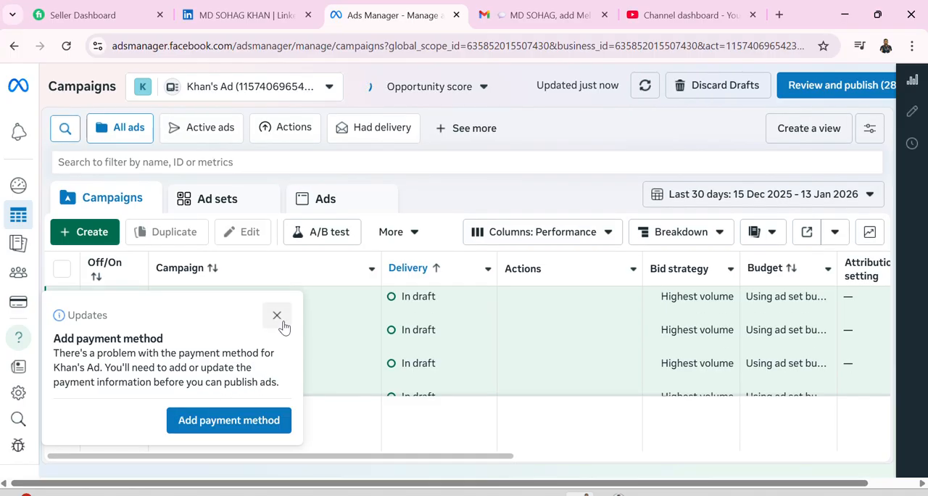
{"action": "left_click", "coordinate": [277, 316]}
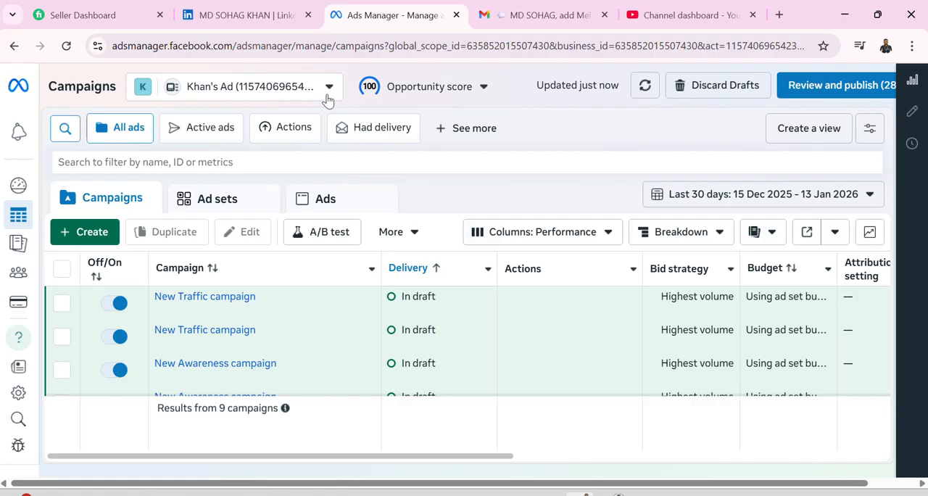
Create a new campaign with the Auction buying type and the Awareness objective.
{"action": "left_click", "coordinate": [80, 236]}
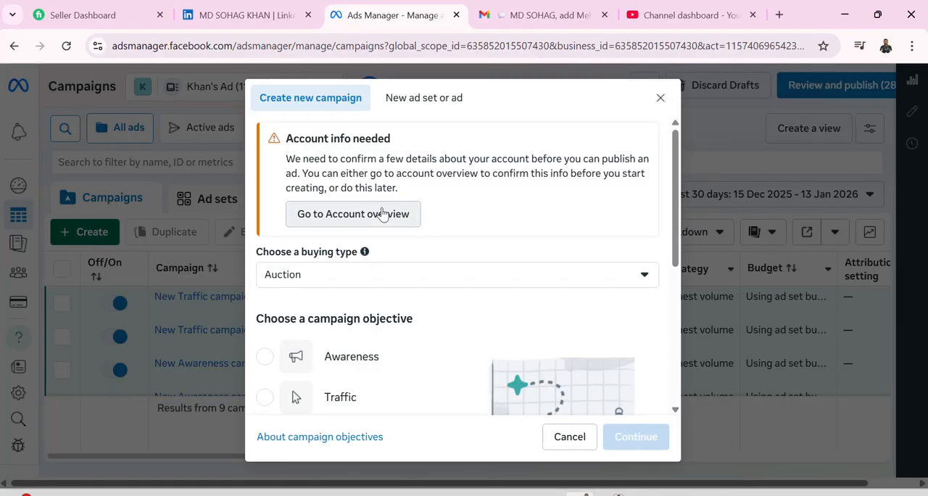
{"action": "scroll", "coordinate": [384, 212], "scroll_direction": "down", "scroll_amount": 2}
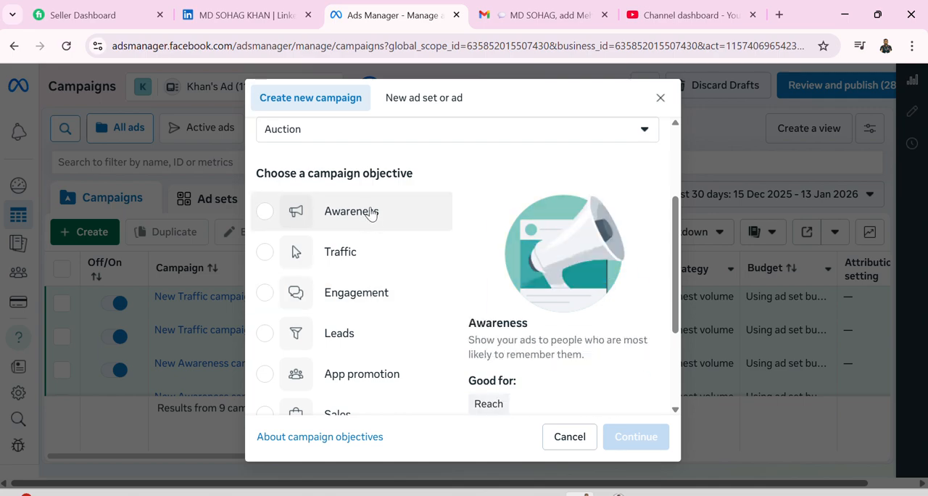
{"action": "scroll", "coordinate": [365, 343], "scroll_direction": "down", "scroll_amount": 1}
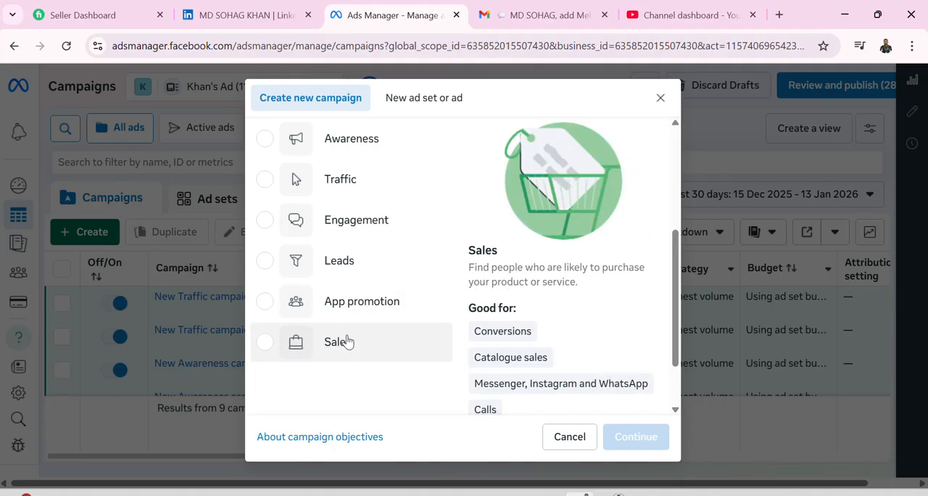
{"action": "scroll", "coordinate": [344, 352], "scroll_direction": "up", "scroll_amount": 1}
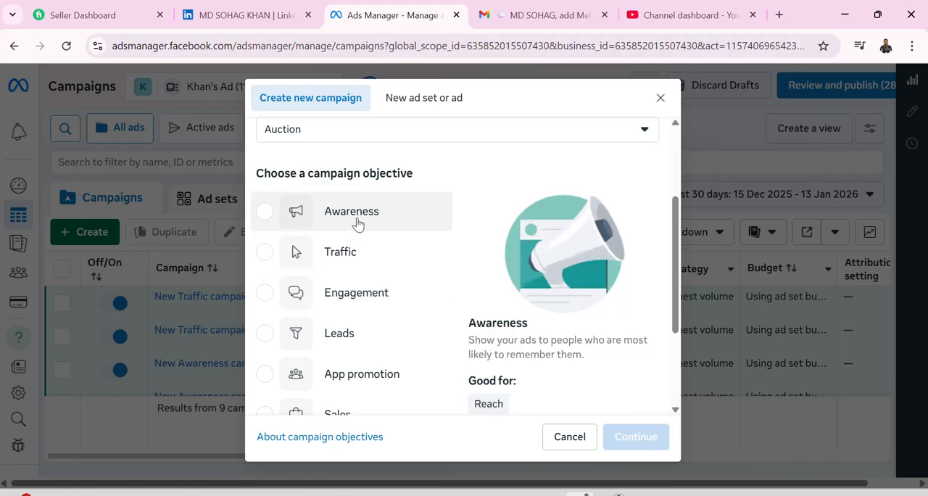
{"action": "left_click", "coordinate": [266, 213]}
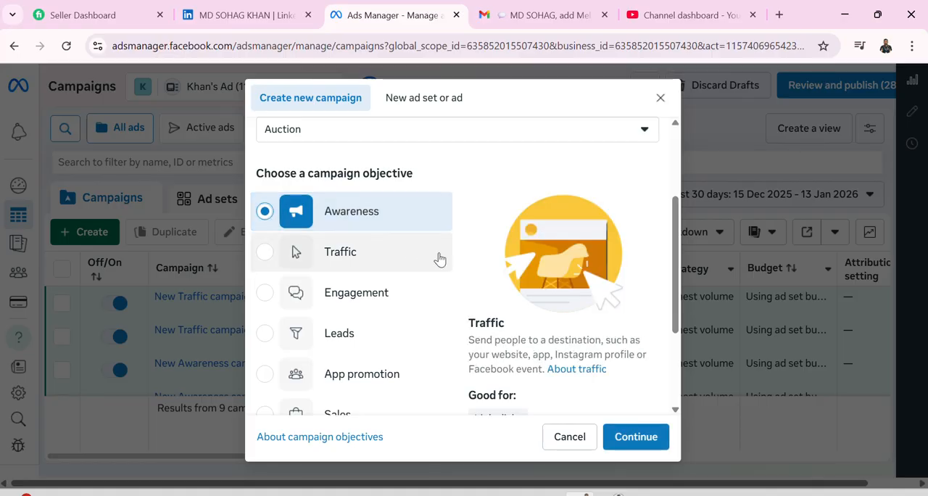
{"action": "left_click", "coordinate": [632, 440]}
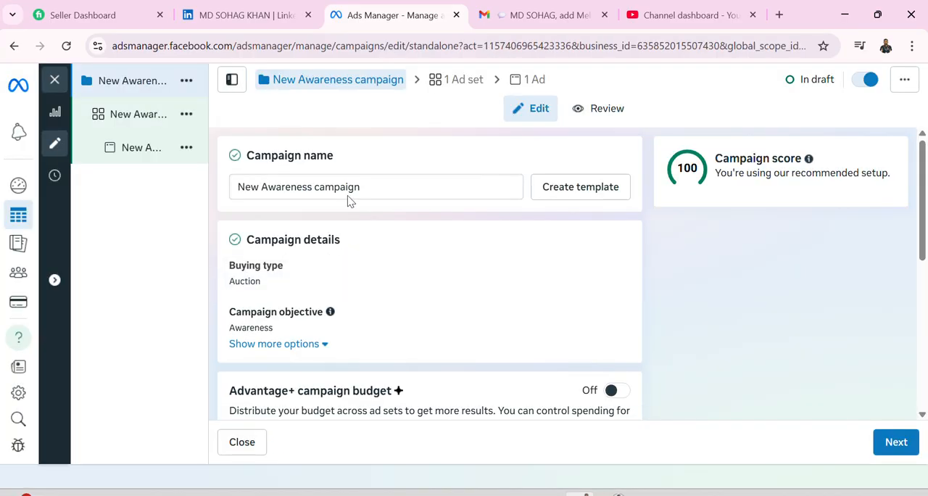
Rename the campaign to "New Awareness campaign Slimming Belt".
{"action": "left_click", "coordinate": [392, 187]}
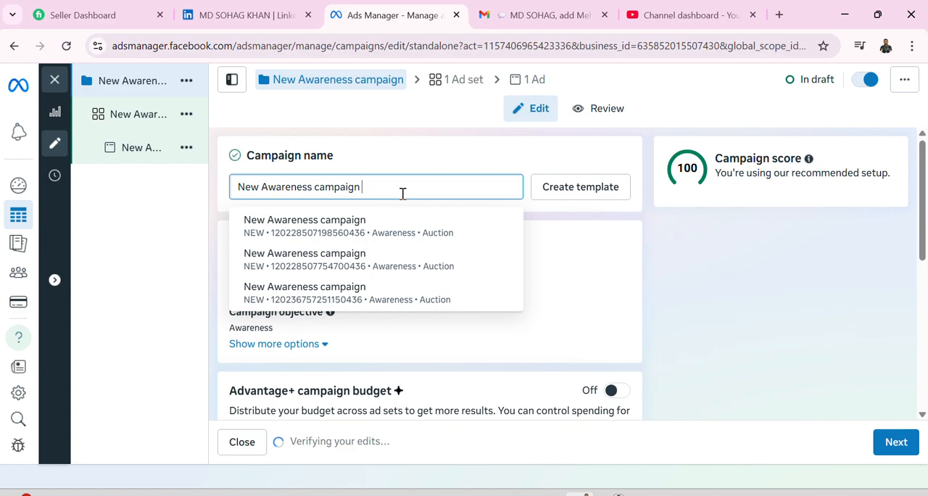
{"action": "type", "text": "f"}
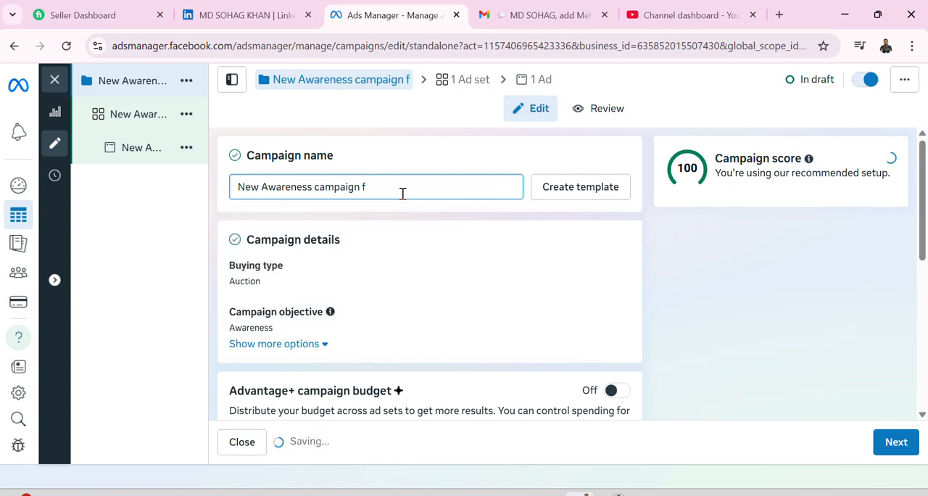
{"action": "key", "text": "BackSpace"}
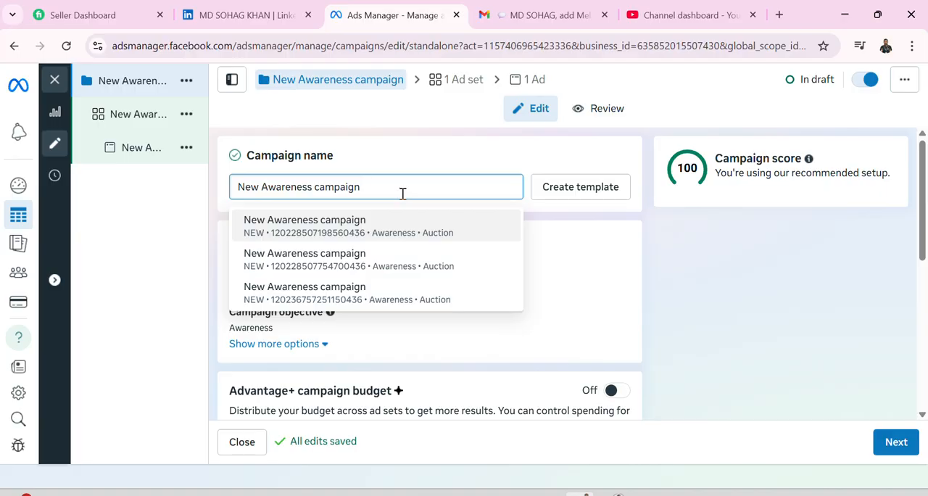
{"action": "type", "text": "S"}
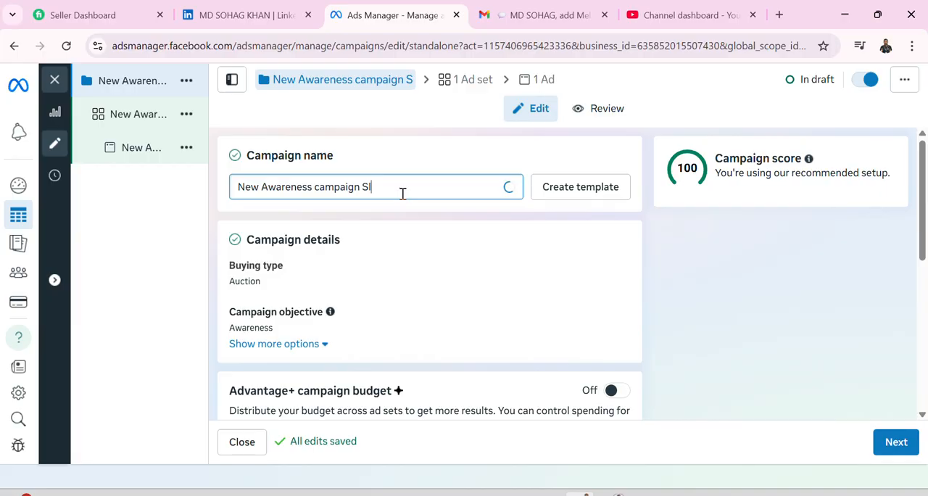
{"action": "type", "text": "limming Belt"}
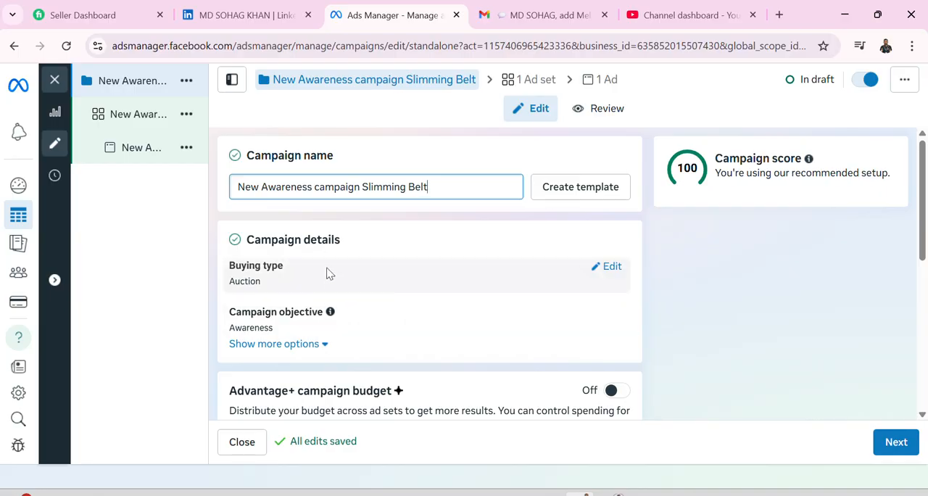
Examine the campaign budget, A/B test and Special Ad Categories settings, switching Advantage+ campaign budget on and back off to view its options.
{"action": "scroll", "coordinate": [327, 273], "scroll_direction": "down", "scroll_amount": 2}
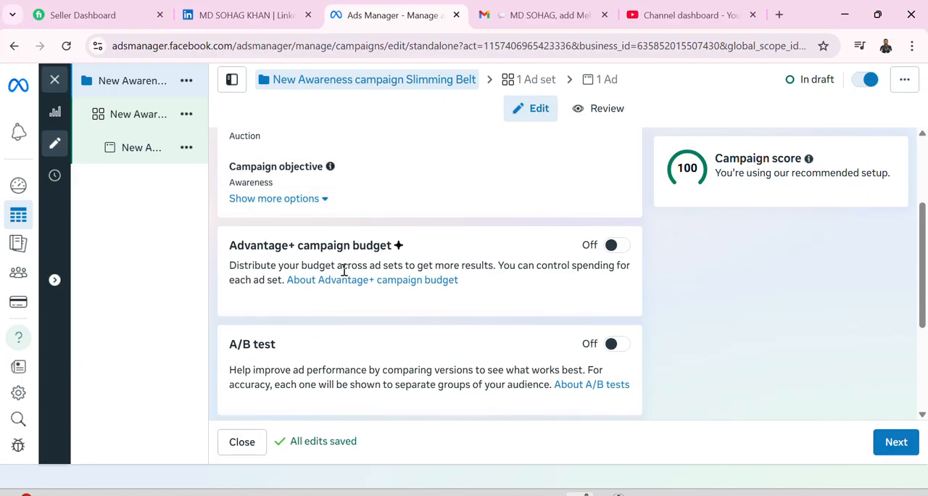
{"action": "scroll", "coordinate": [303, 263], "scroll_direction": "down", "scroll_amount": 1}
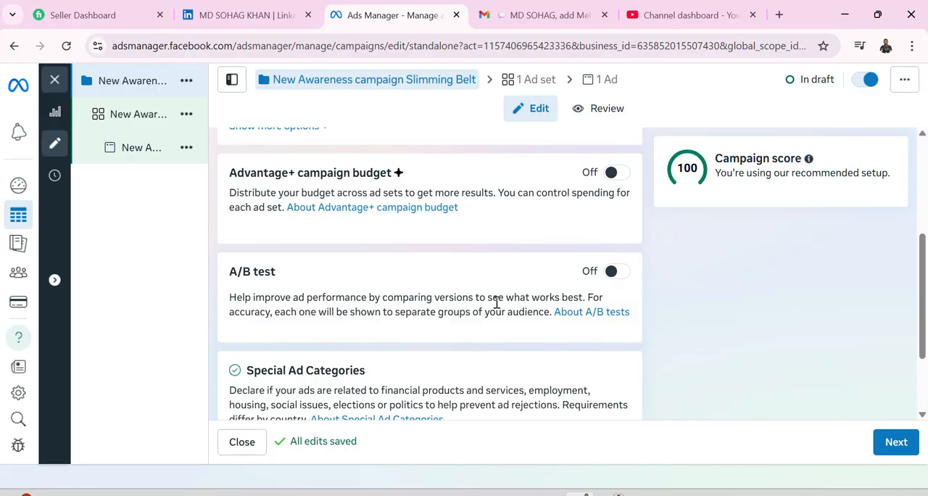
{"action": "scroll", "coordinate": [526, 295], "scroll_direction": "down", "scroll_amount": 3}
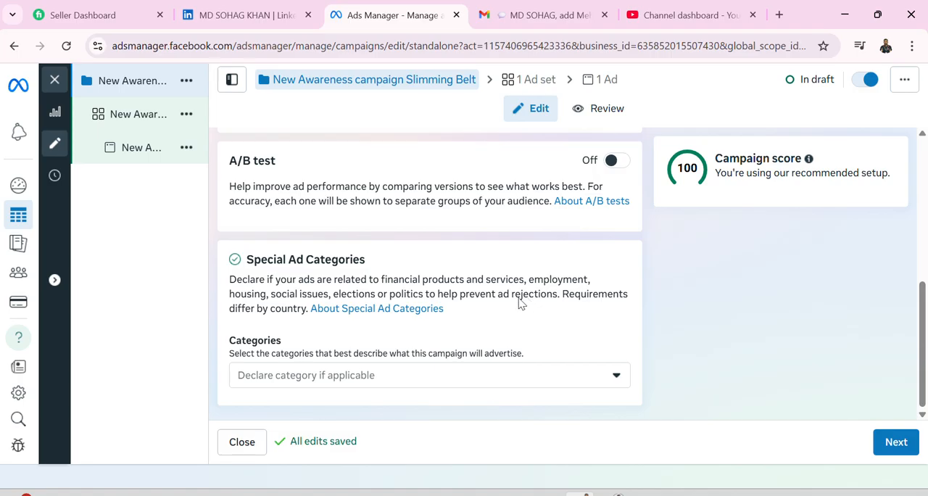
{"action": "scroll", "coordinate": [349, 330], "scroll_direction": "up", "scroll_amount": 5}
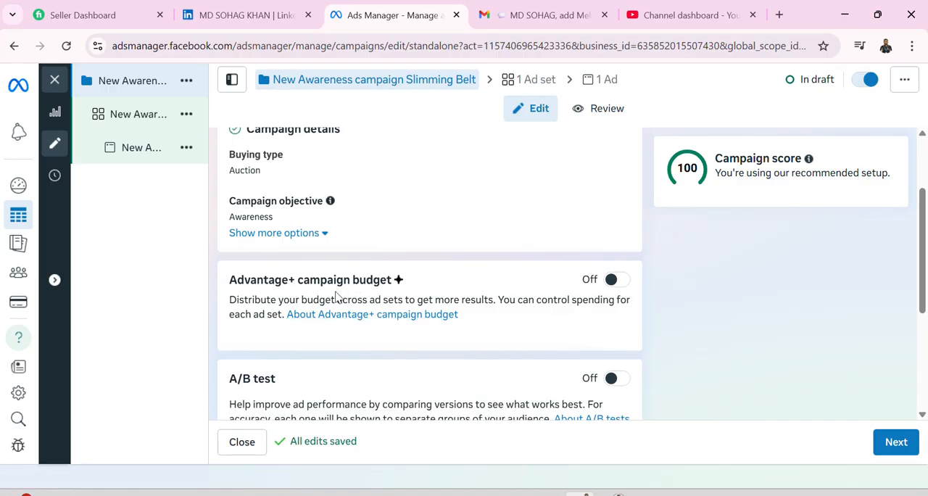
{"action": "left_click", "coordinate": [615, 285]}
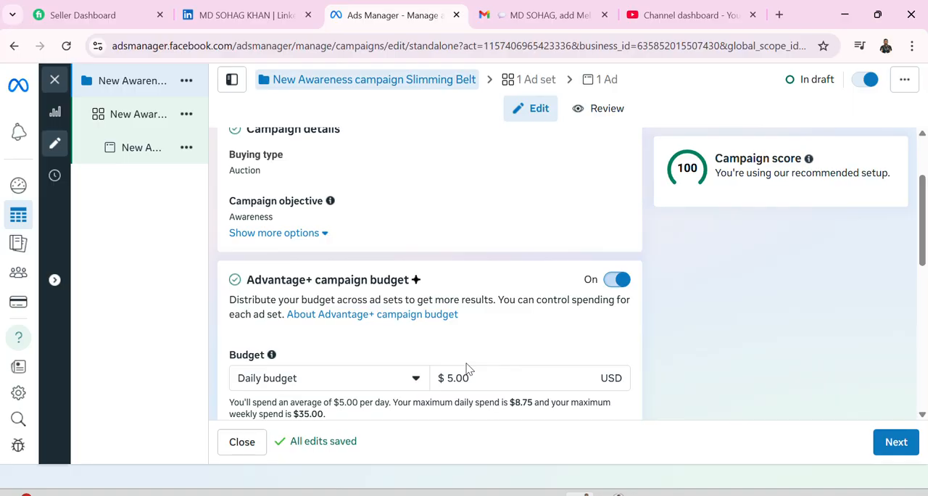
{"action": "left_click", "coordinate": [617, 281]}
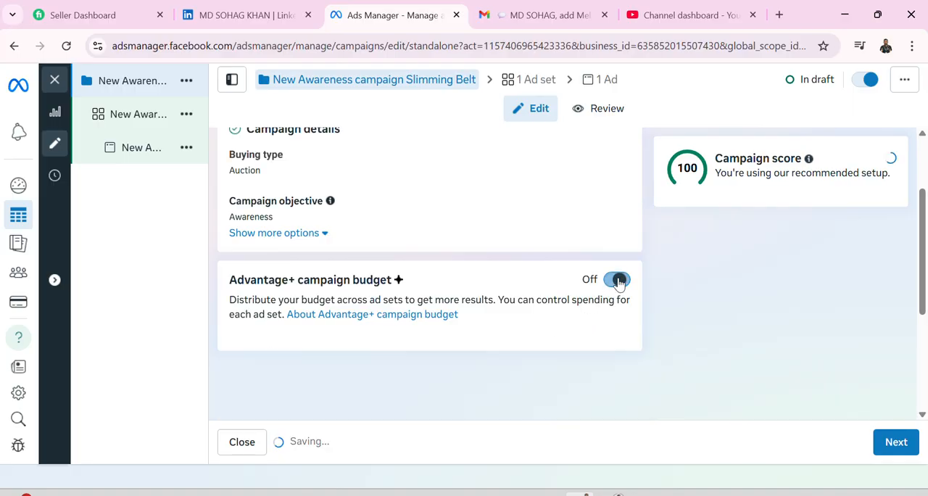
{"action": "scroll", "coordinate": [492, 319], "scroll_direction": "down", "scroll_amount": 3}
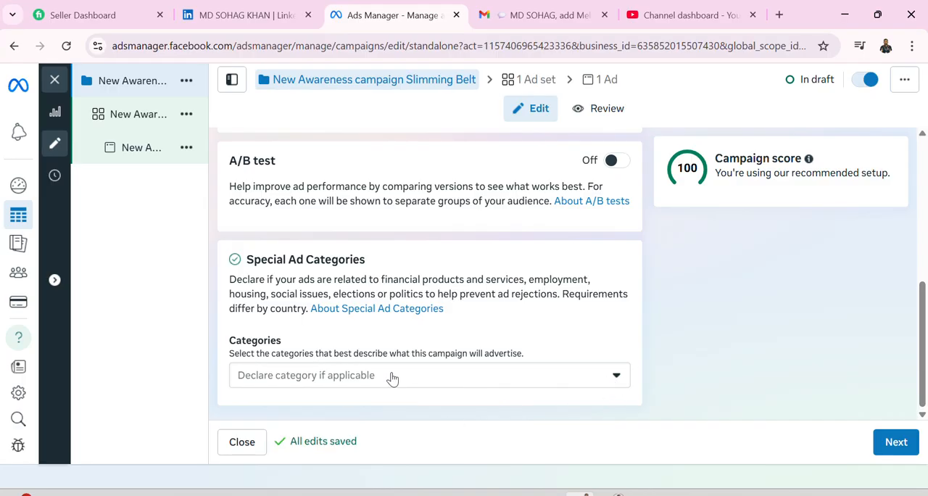
Check the Special Ad Categories options without declaring any, review the campaign settings and continue to the ad set.
{"action": "left_click", "coordinate": [616, 379]}
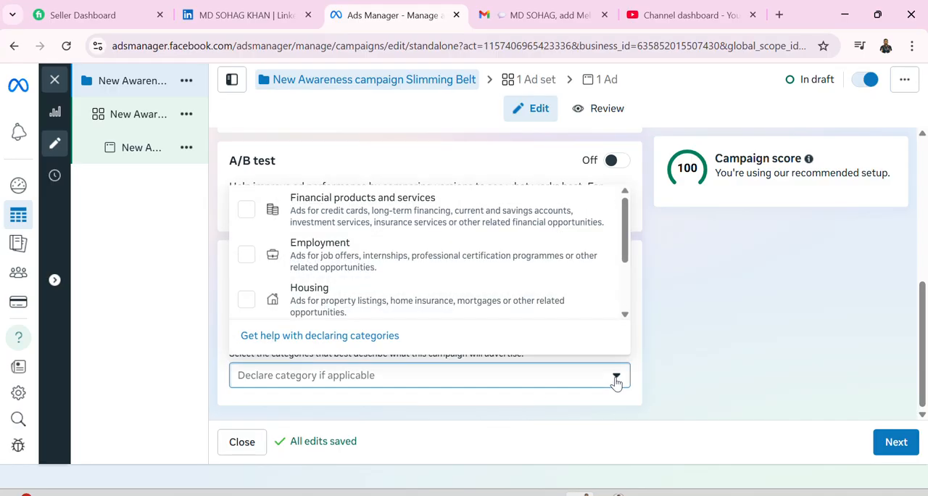
{"action": "left_click", "coordinate": [616, 378]}
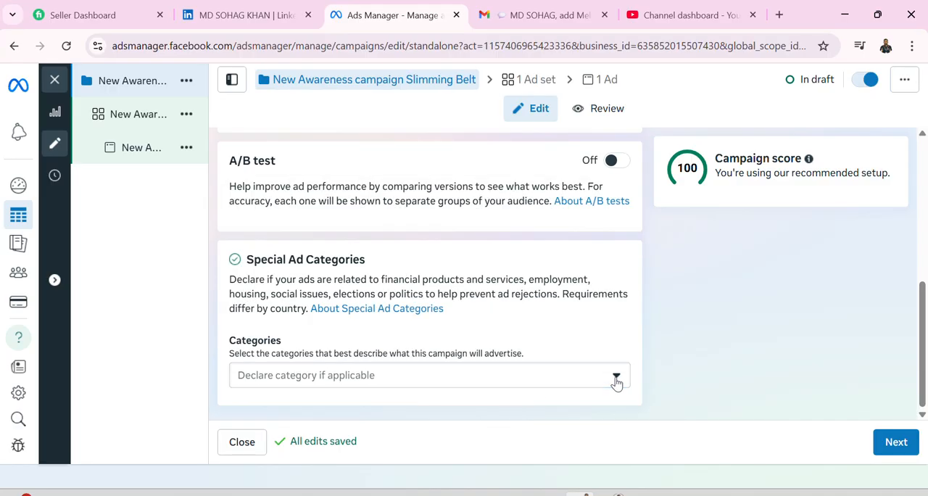
{"action": "scroll", "coordinate": [429, 342], "scroll_direction": "up", "scroll_amount": 3}
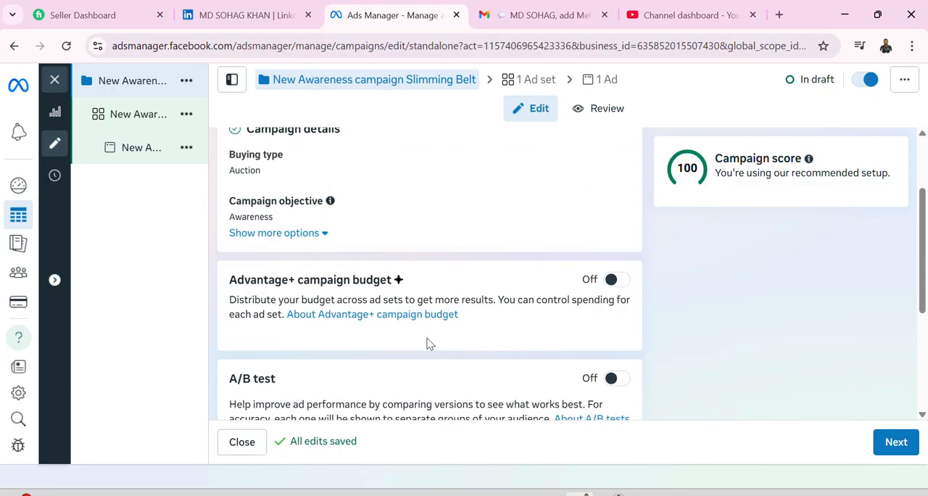
{"action": "scroll", "coordinate": [428, 342], "scroll_direction": "up", "scroll_amount": 2}
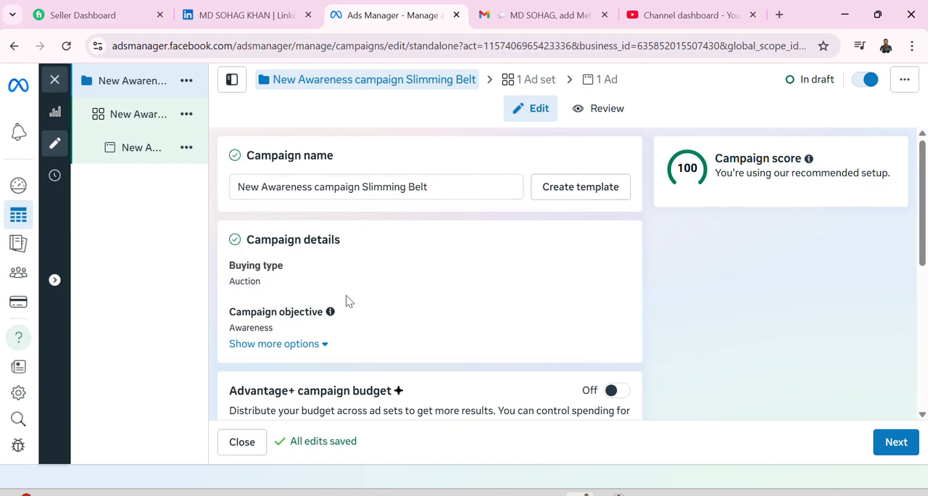
{"action": "scroll", "coordinate": [429, 272], "scroll_direction": "down", "scroll_amount": 5}
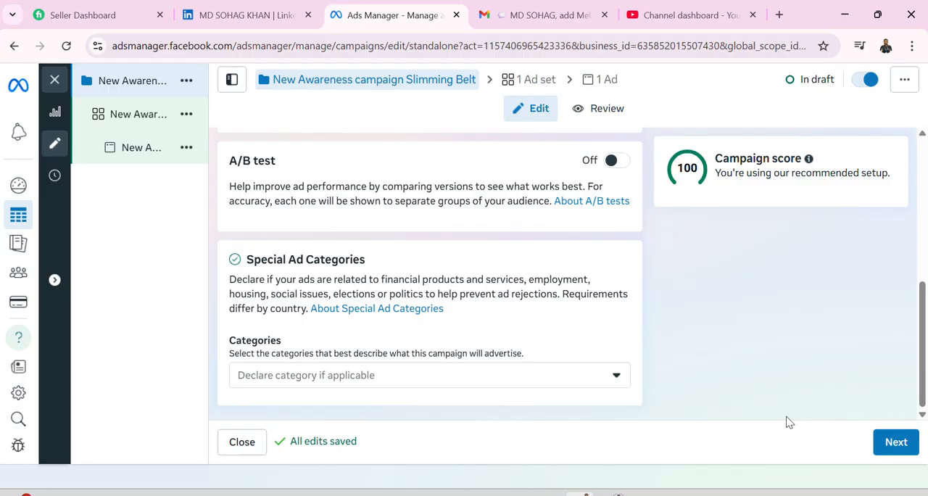
{"action": "left_click", "coordinate": [892, 444]}
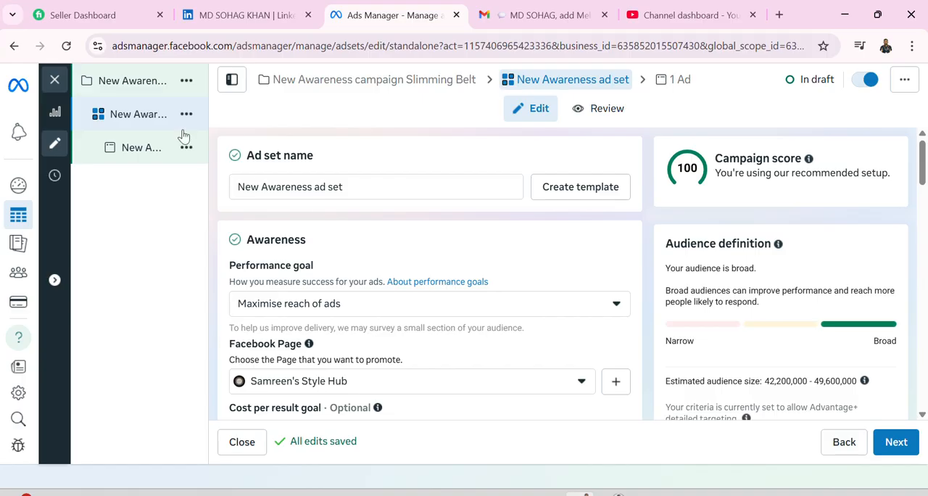
Rename the ad set to "New Awareness ad set slimming belt".
{"action": "mouse_move", "coordinate": [152, 84]}
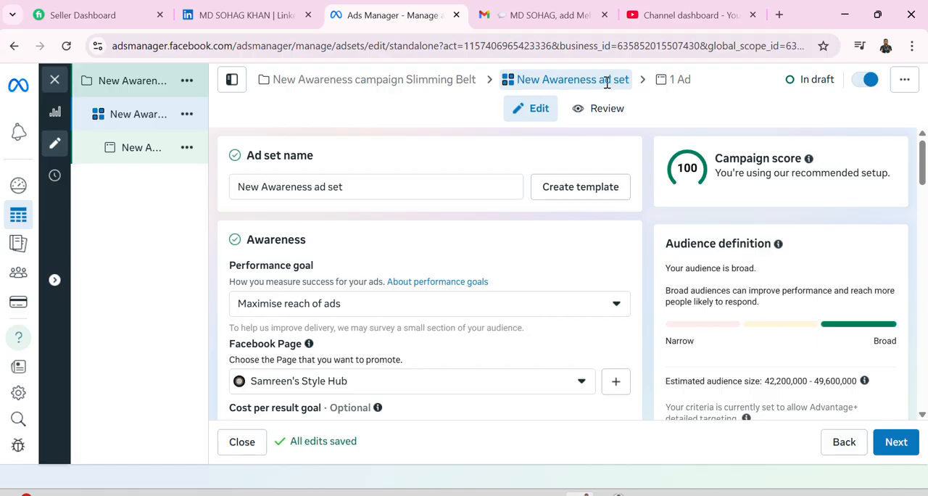
{"action": "left_click_drag", "start_coordinate": [599, 81], "coordinate": [633, 87]}
{"action": "left_click", "coordinate": [376, 190]}
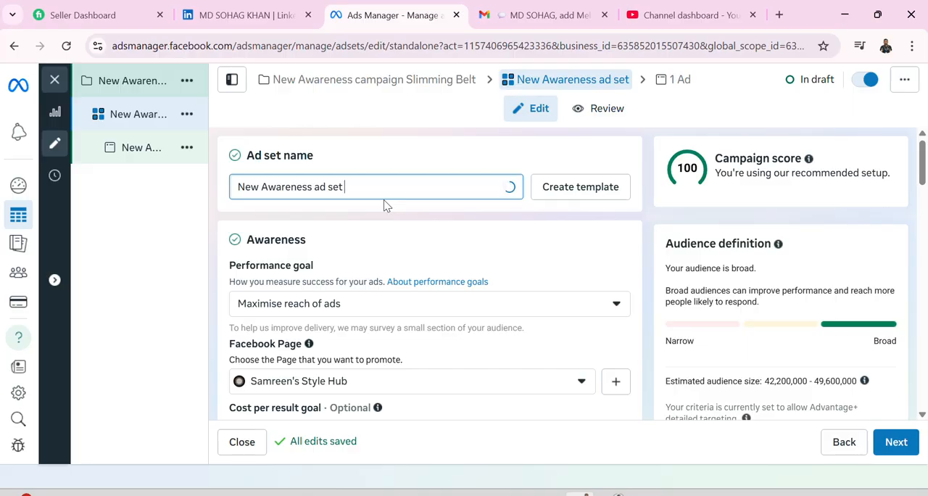
{"action": "type", "text": "sl"}
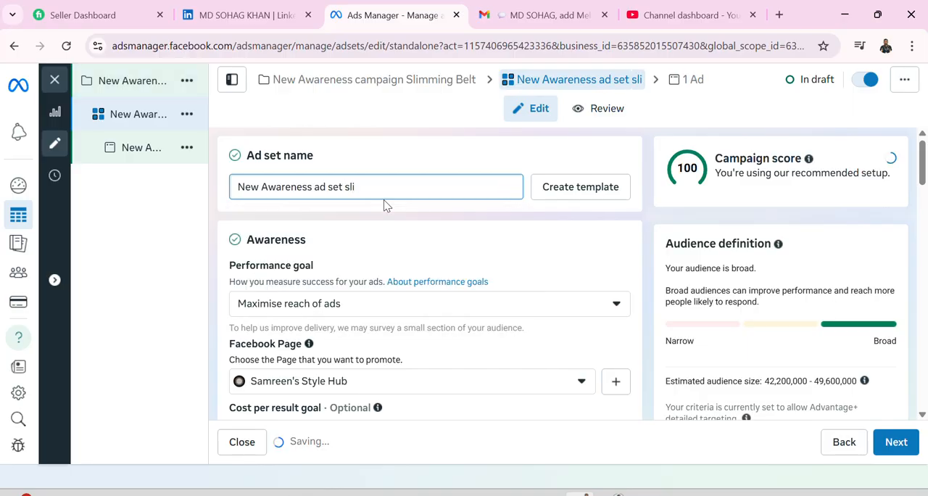
{"action": "type", "text": "immin"}
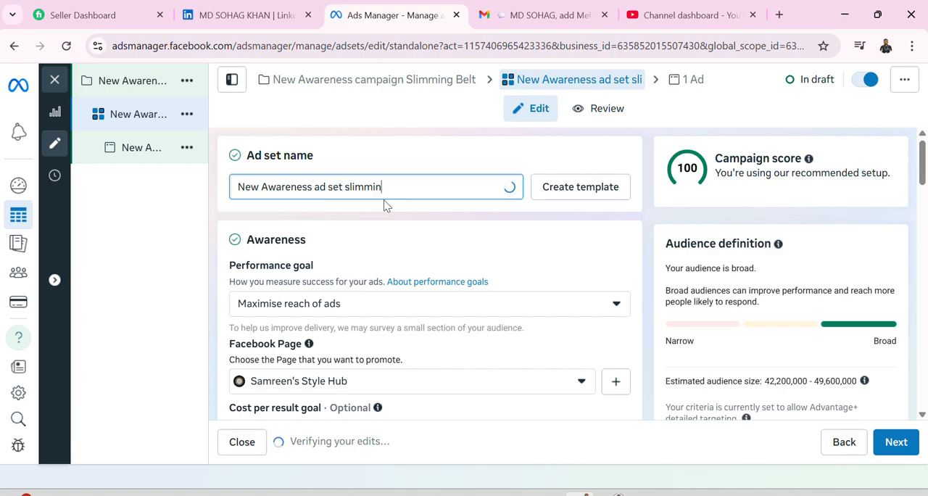
{"action": "type", "text": "g belt"}
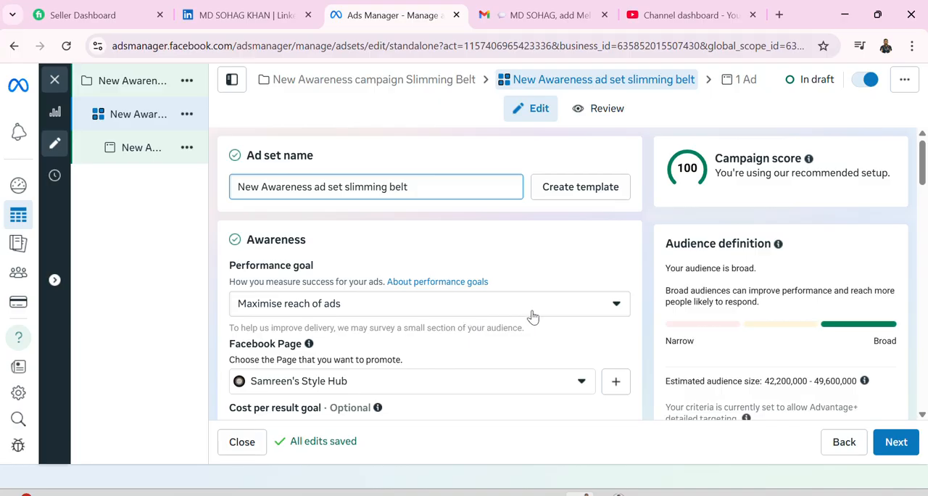
Review the available performance goals for the ad set, keeping Maximise reach of ads selected.
{"action": "left_click", "coordinate": [616, 305]}
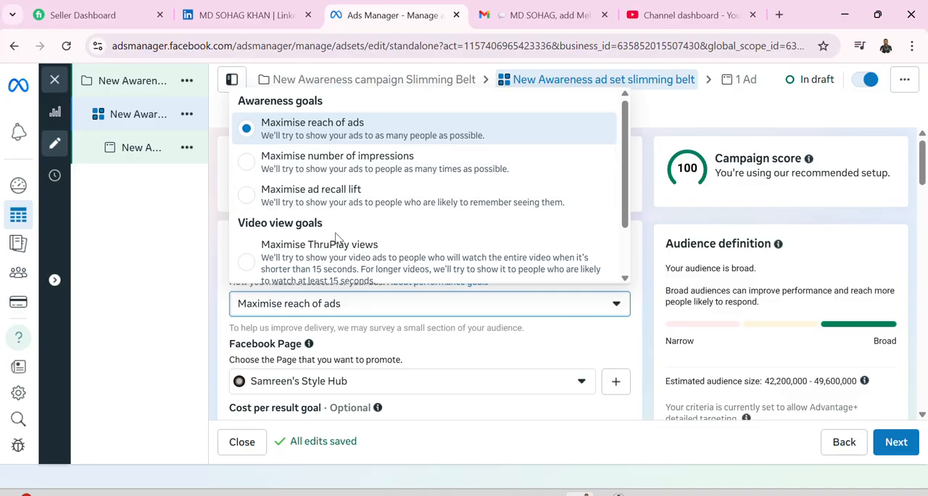
{"action": "scroll", "coordinate": [332, 239], "scroll_direction": "down", "scroll_amount": 1}
{"action": "scroll", "coordinate": [332, 240], "scroll_direction": "up", "scroll_amount": 1}
{"action": "left_click", "coordinate": [177, 267]}
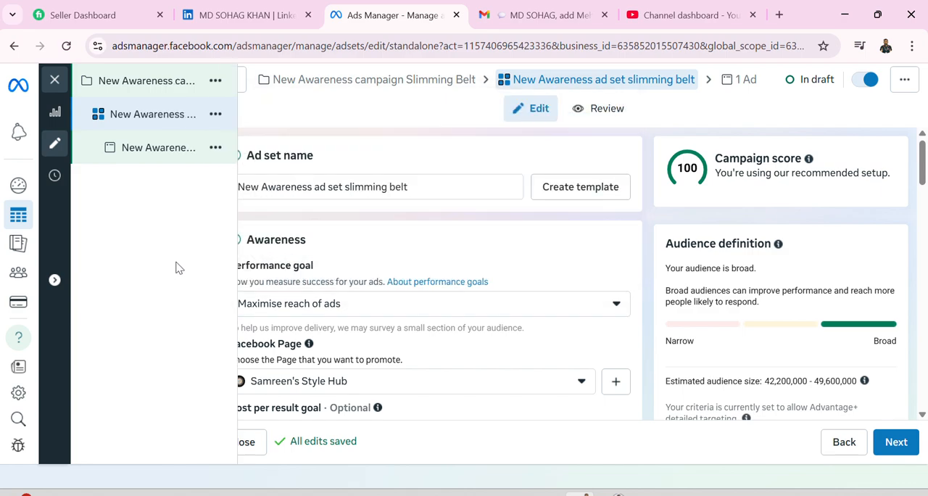
Choose Sabroon Fashions from the personal Pages as the Facebook Page to promote.
{"action": "scroll", "coordinate": [428, 342], "scroll_direction": "down", "scroll_amount": 1}
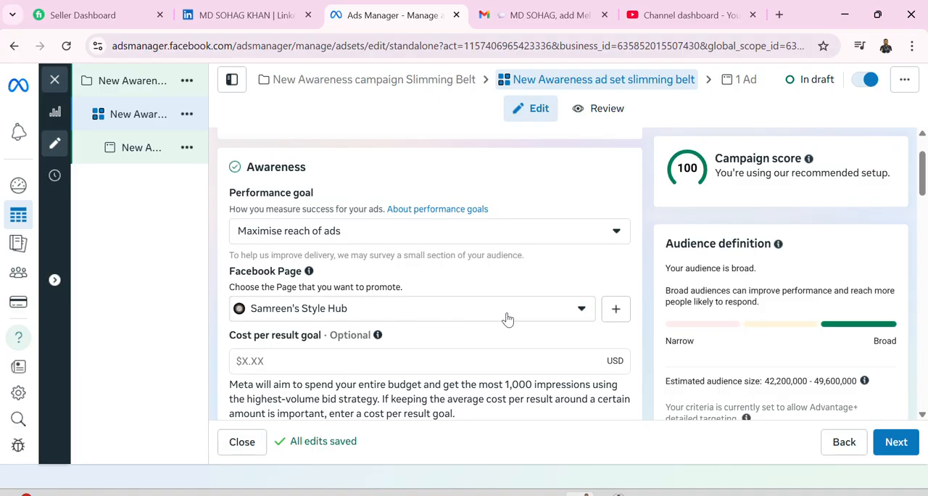
{"action": "left_click", "coordinate": [582, 310]}
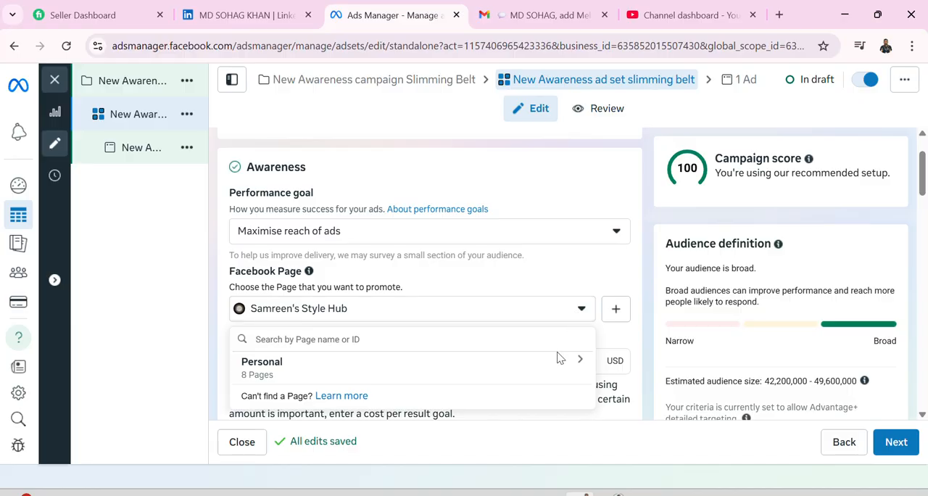
{"action": "left_click", "coordinate": [259, 370]}
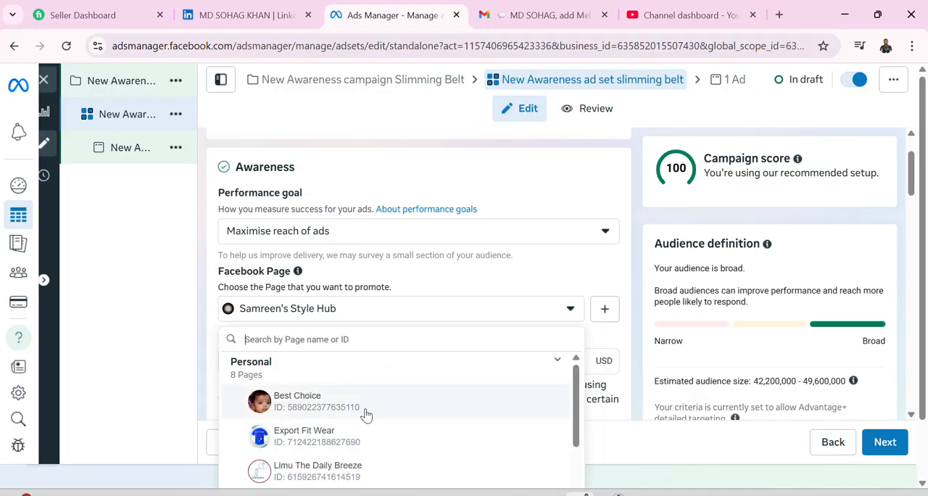
{"action": "scroll", "coordinate": [366, 410], "scroll_direction": "down", "scroll_amount": 5}
{"action": "scroll", "coordinate": [365, 401], "scroll_direction": "up", "scroll_amount": 5}
{"action": "scroll", "coordinate": [369, 409], "scroll_direction": "down", "scroll_amount": 1}
{"action": "scroll", "coordinate": [369, 409], "scroll_direction": "down", "scroll_amount": 3}
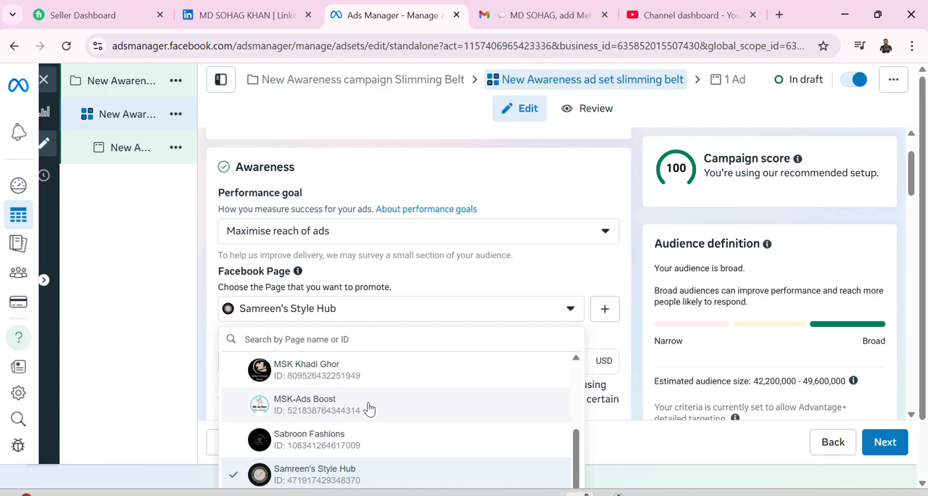
{"action": "scroll", "coordinate": [369, 408], "scroll_direction": "up", "scroll_amount": 5}
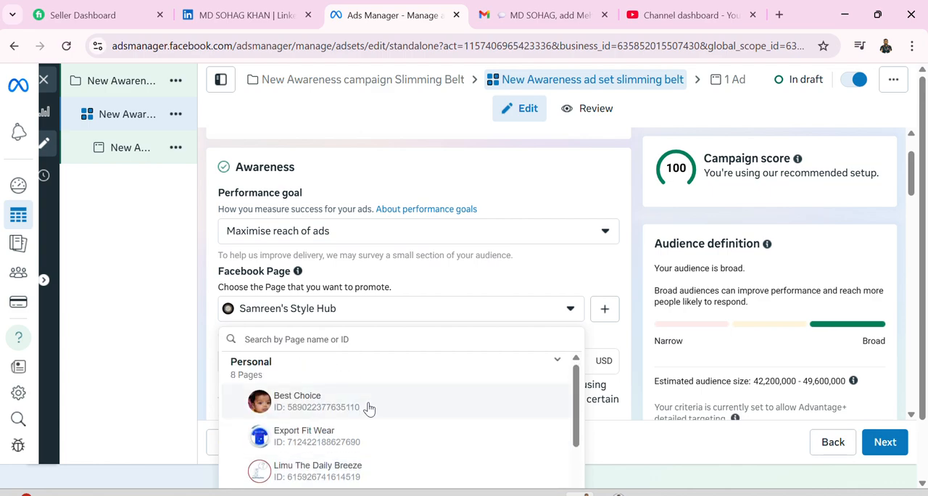
{"action": "scroll", "coordinate": [369, 408], "scroll_direction": "down", "scroll_amount": 5}
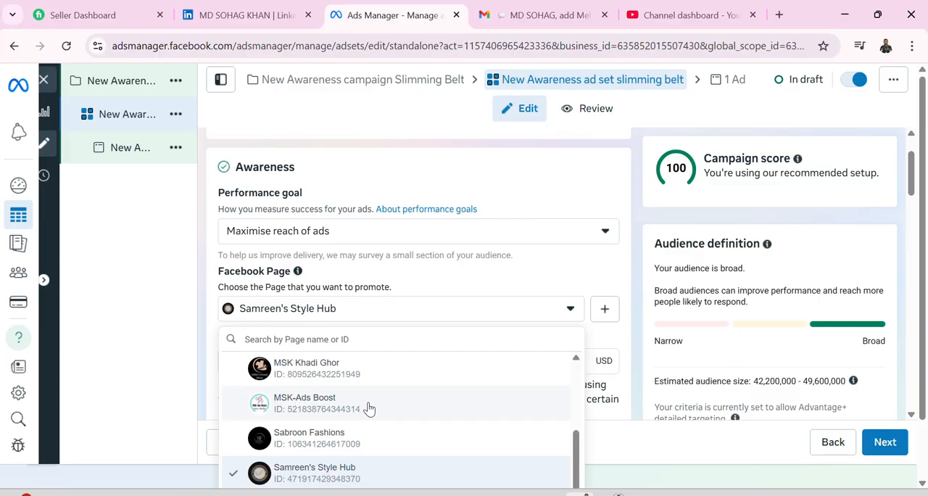
{"action": "left_click", "coordinate": [341, 442]}
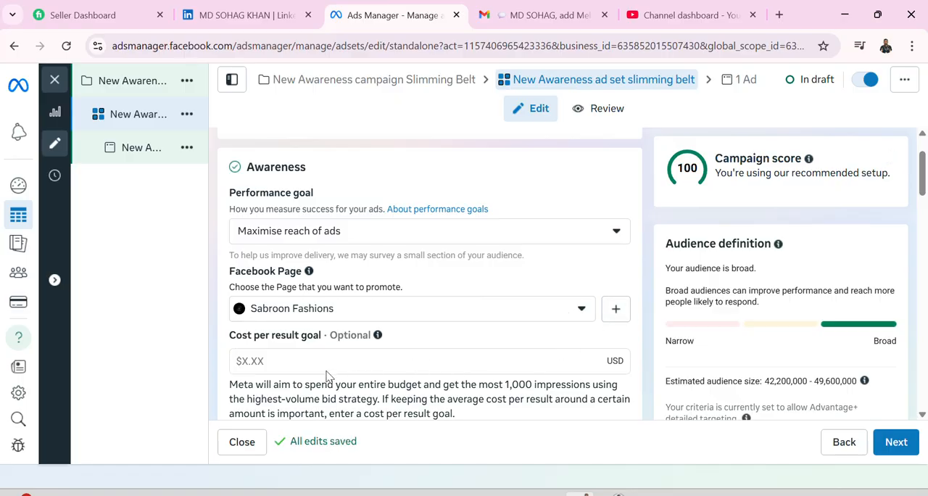
Examine the ad set's cost per result goal, value rules and dynamic creative settings.
{"action": "scroll", "coordinate": [379, 359], "scroll_direction": "down", "scroll_amount": 1}
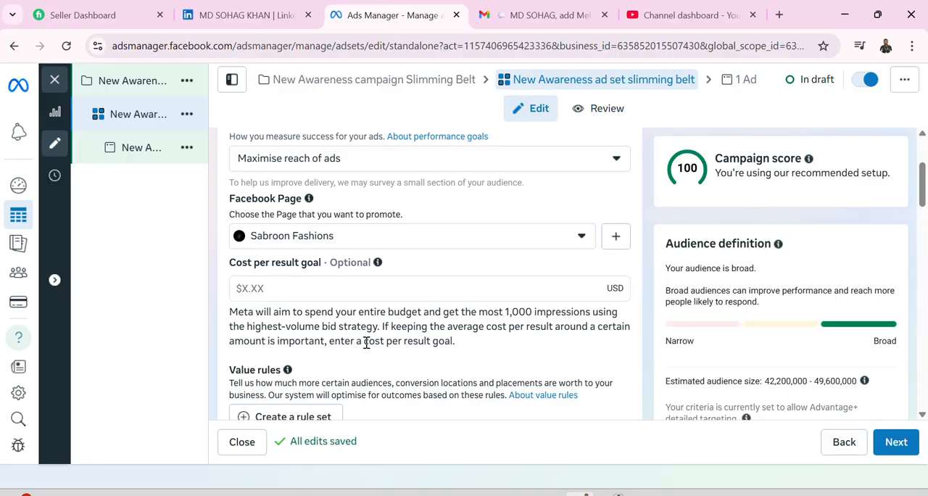
{"action": "scroll", "coordinate": [367, 342], "scroll_direction": "down", "scroll_amount": 2}
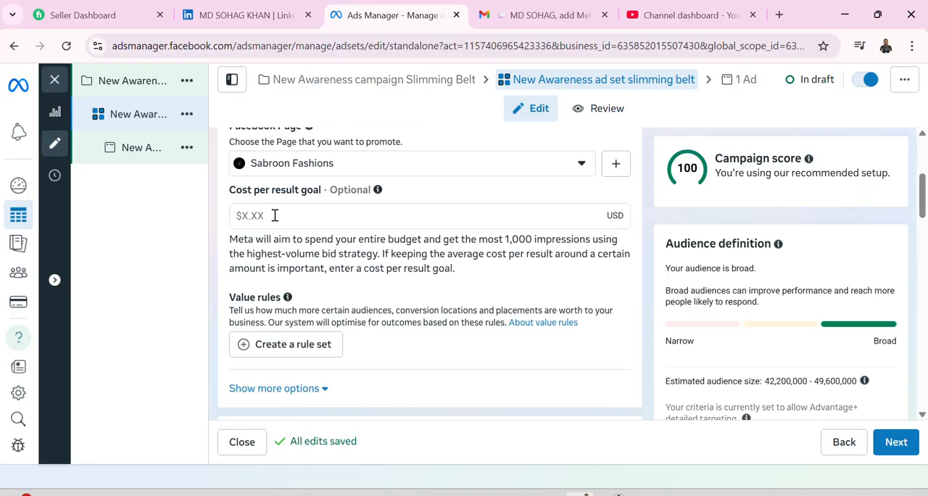
{"action": "scroll", "coordinate": [320, 344], "scroll_direction": "up", "scroll_amount": 2}
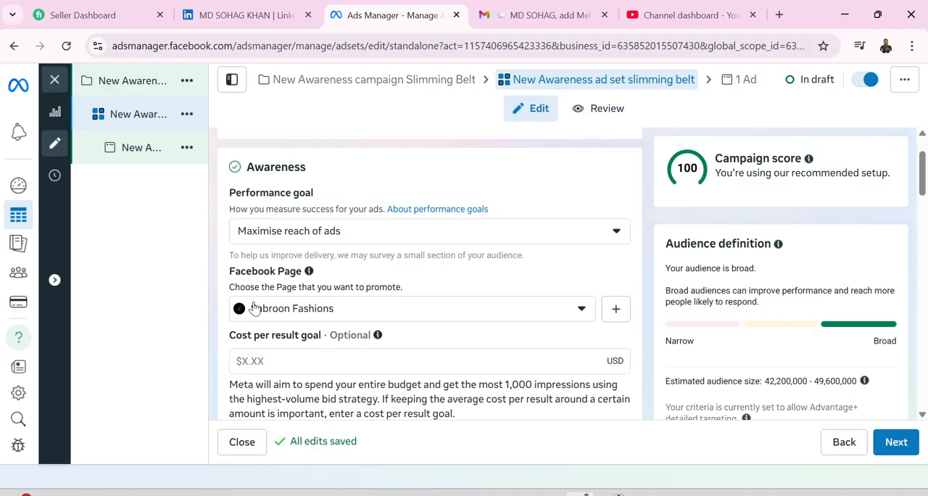
{"action": "scroll", "coordinate": [281, 298], "scroll_direction": "up", "scroll_amount": 1}
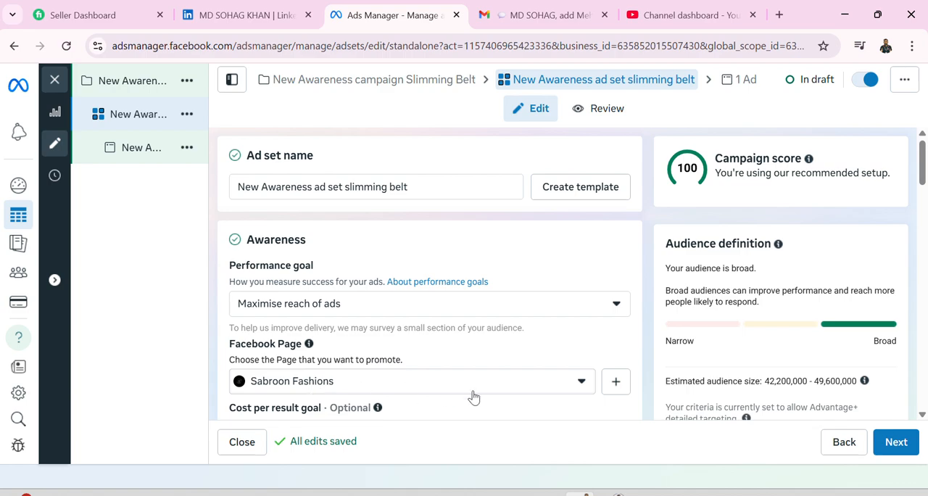
{"action": "scroll", "coordinate": [472, 397], "scroll_direction": "down", "scroll_amount": 3}
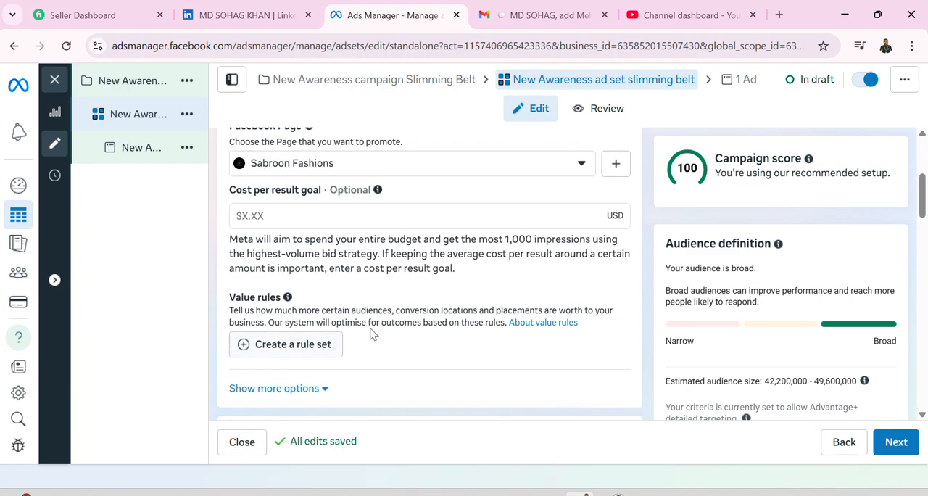
{"action": "scroll", "coordinate": [372, 333], "scroll_direction": "down", "scroll_amount": 2}
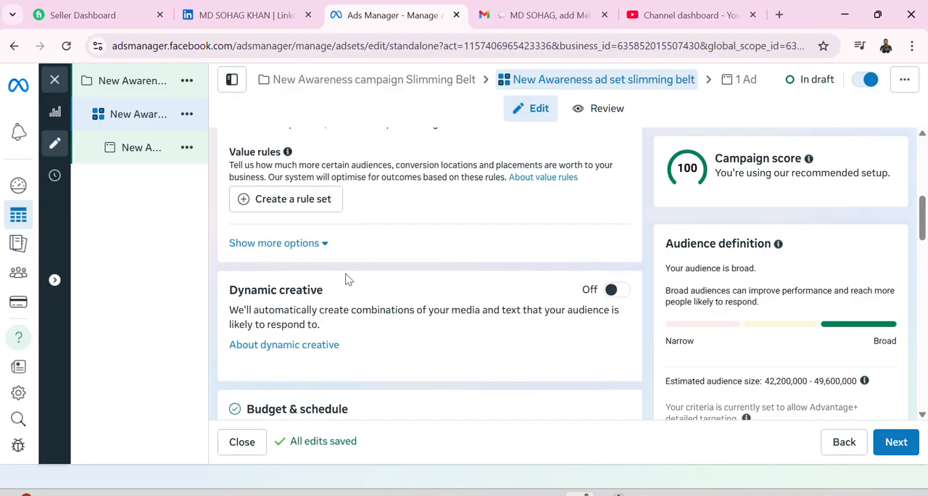
{"action": "scroll", "coordinate": [353, 305], "scroll_direction": "up", "scroll_amount": 2}
{"action": "scroll", "coordinate": [352, 305], "scroll_direction": "down", "scroll_amount": 1}
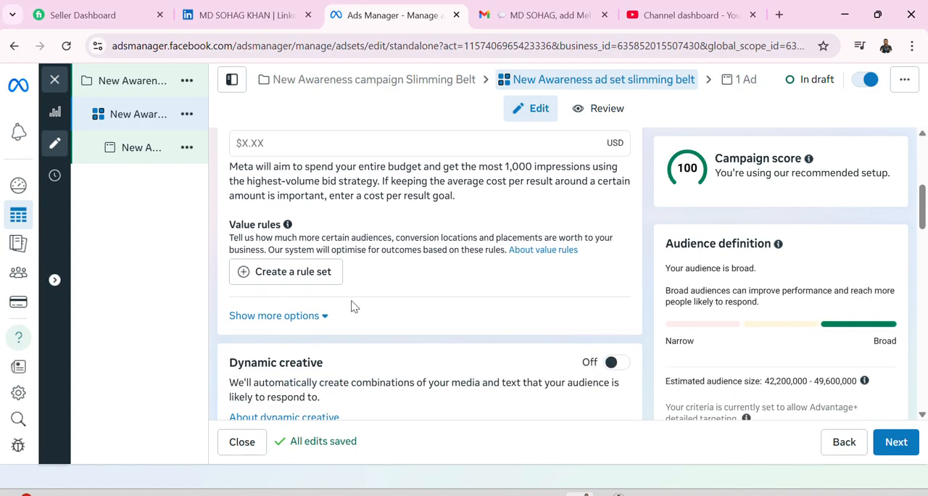
{"action": "scroll", "coordinate": [353, 306], "scroll_direction": "down", "scroll_amount": 1}
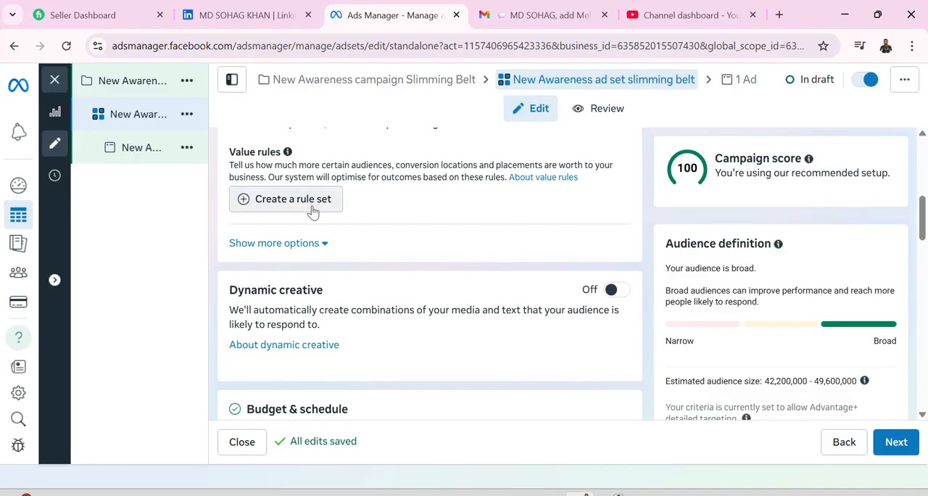
{"action": "scroll", "coordinate": [321, 298], "scroll_direction": "down", "scroll_amount": 1}
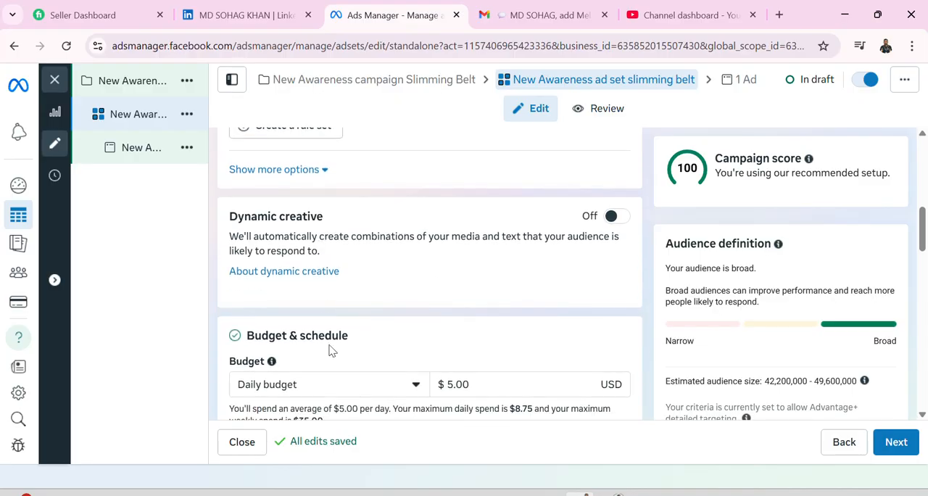
Check the budget type options, keep Daily budget, and set the amount to $10.00.
{"action": "scroll", "coordinate": [322, 353], "scroll_direction": "down", "scroll_amount": 1}
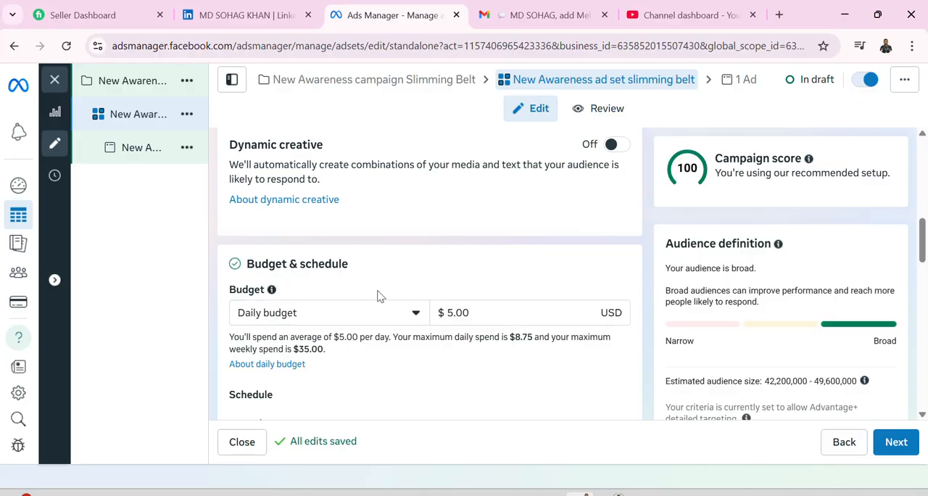
{"action": "left_click", "coordinate": [417, 319]}
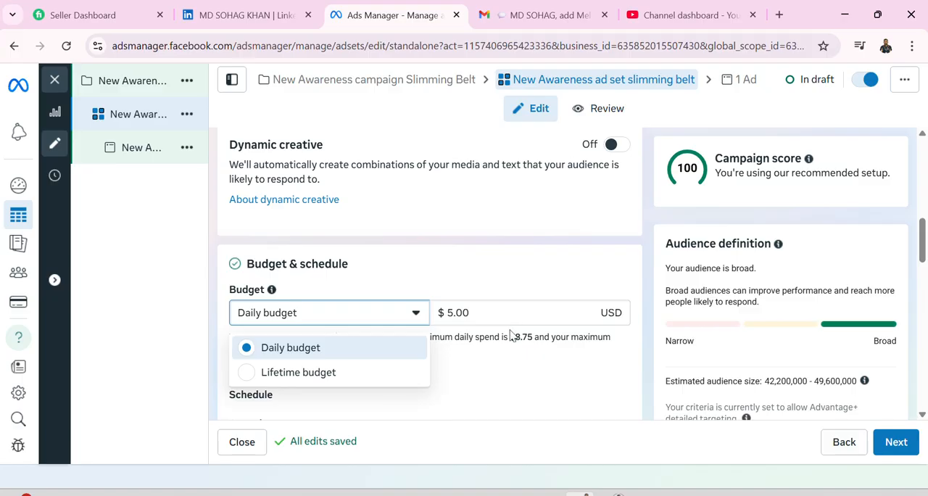
{"action": "left_click", "coordinate": [527, 361]}
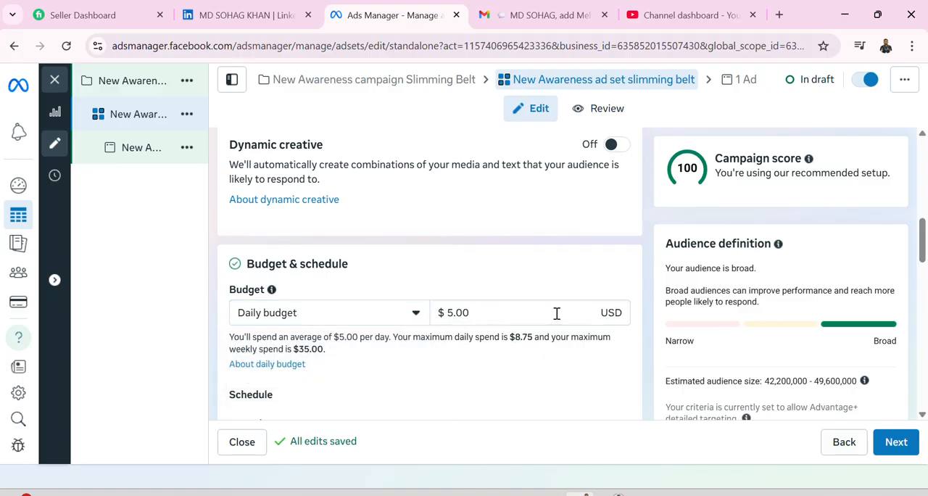
{"action": "left_click", "coordinate": [521, 314]}
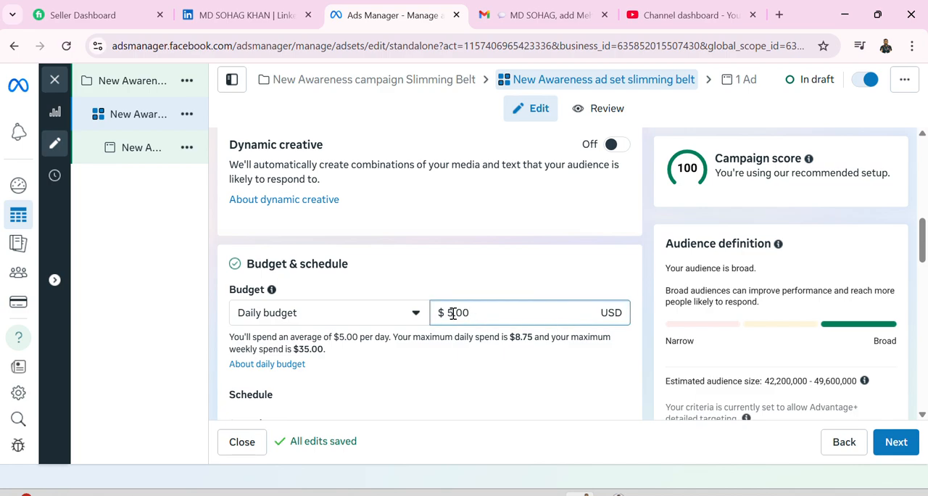
{"action": "key", "text": "BackSpace"}
{"action": "type", "text": "10"}
{"action": "left_click", "coordinate": [414, 363]}
{"action": "scroll", "coordinate": [412, 358], "scroll_direction": "down", "scroll_amount": 1}
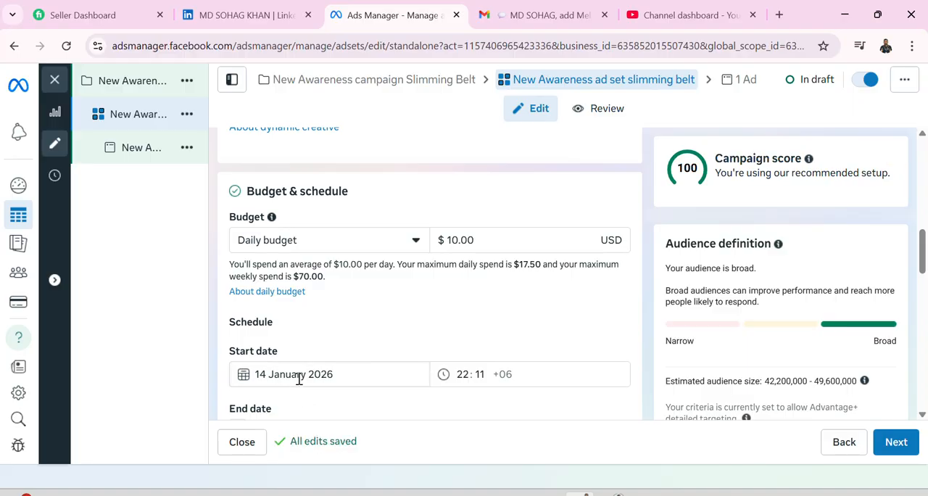
{"action": "scroll", "coordinate": [301, 385], "scroll_direction": "down", "scroll_amount": 1}
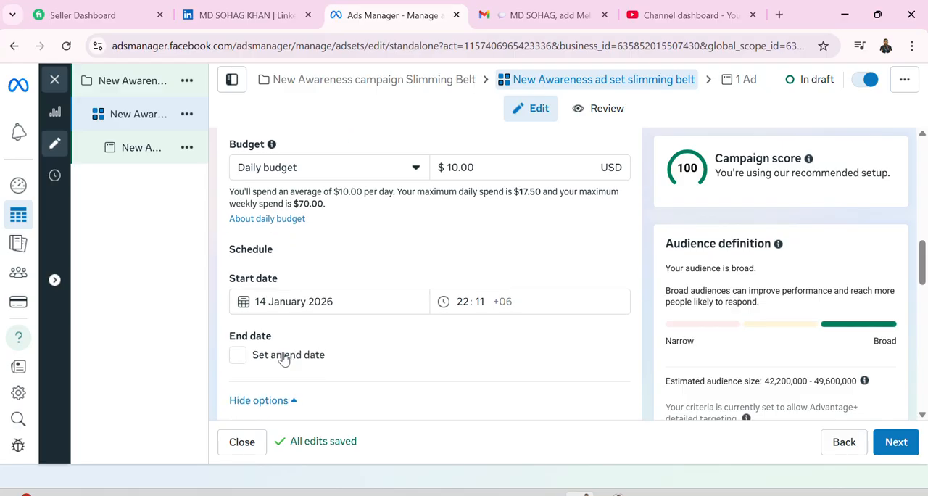
Set the ad set's start date to 15 January 2026, keeping the 22:11 start time.
{"action": "left_click", "coordinate": [377, 301]}
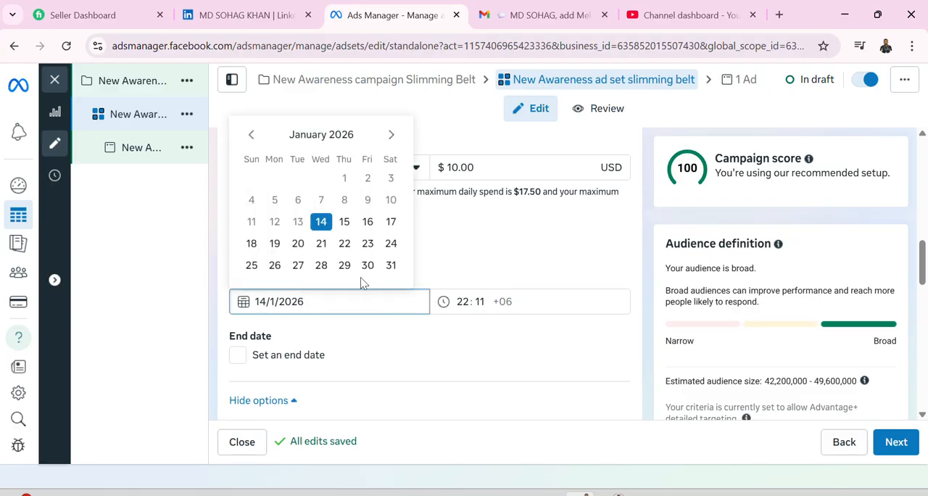
{"action": "left_click", "coordinate": [346, 222]}
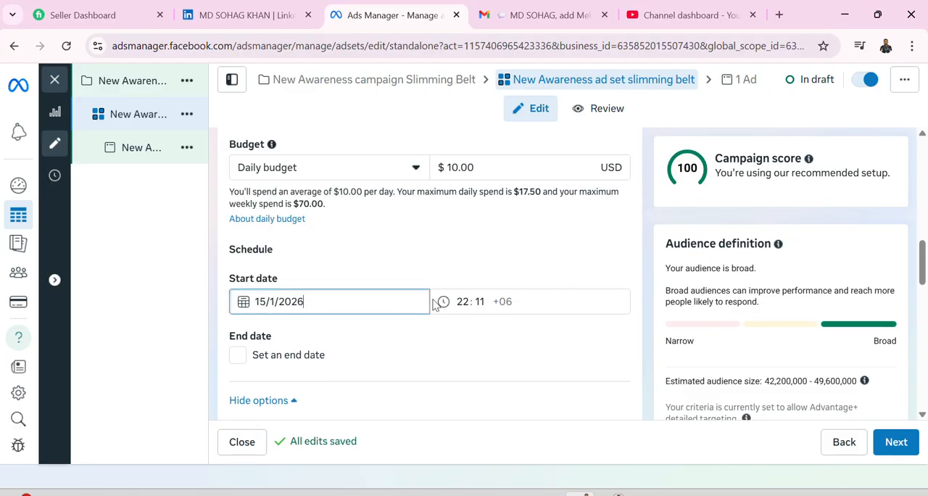
{"action": "left_click", "coordinate": [471, 303]}
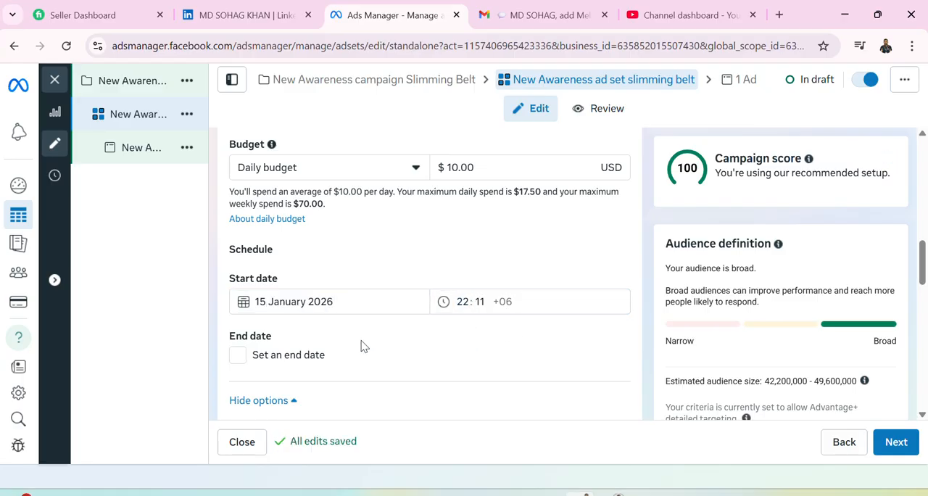
Enable an end date for the ad set and set it to 22 January 2026.
{"action": "left_click", "coordinate": [237, 356]}
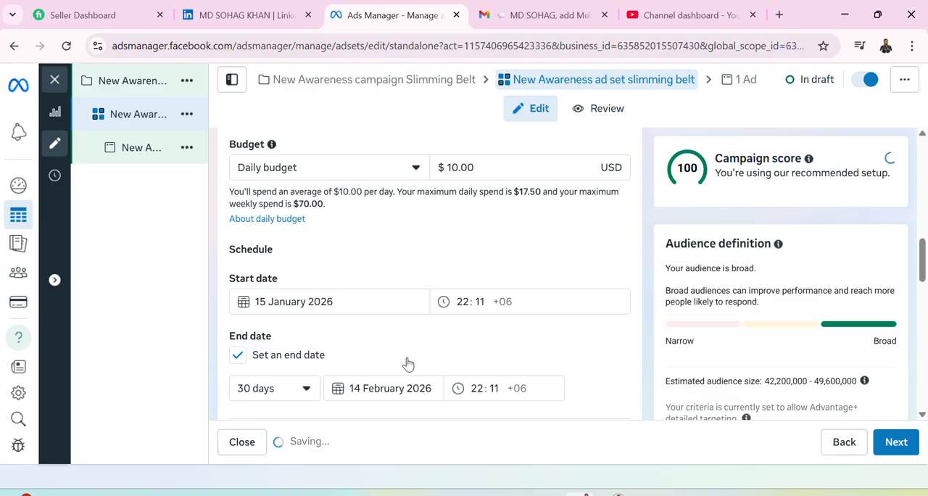
{"action": "left_click", "coordinate": [307, 389]}
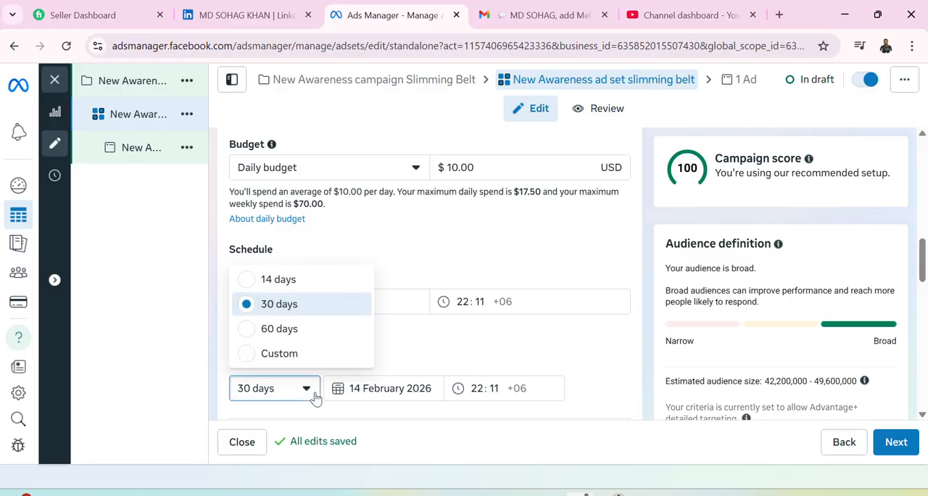
{"action": "left_click", "coordinate": [286, 287]}
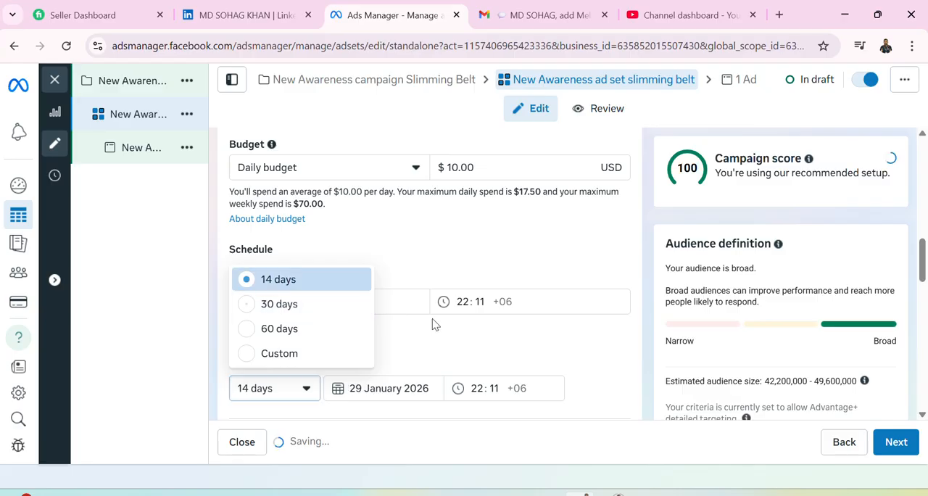
{"action": "left_click", "coordinate": [427, 389]}
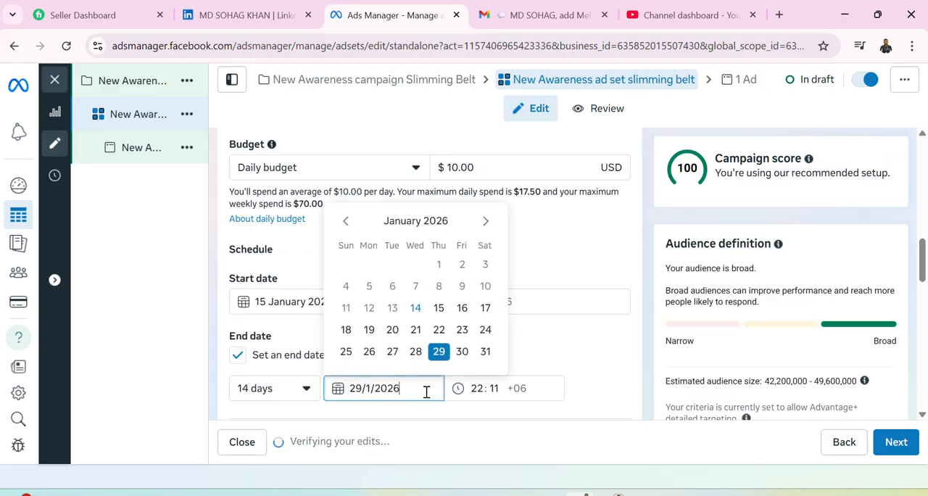
{"action": "left_click", "coordinate": [439, 330]}
{"action": "left_click", "coordinate": [472, 388]}
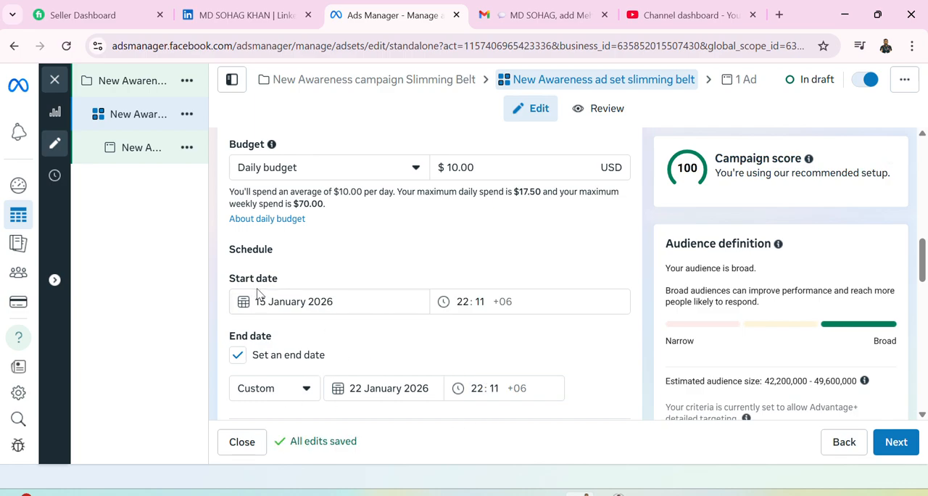
Switch the ad set's budget type to Lifetime budget for comparison and return it to Daily budget.
{"action": "scroll", "coordinate": [316, 355], "scroll_direction": "up", "scroll_amount": 1}
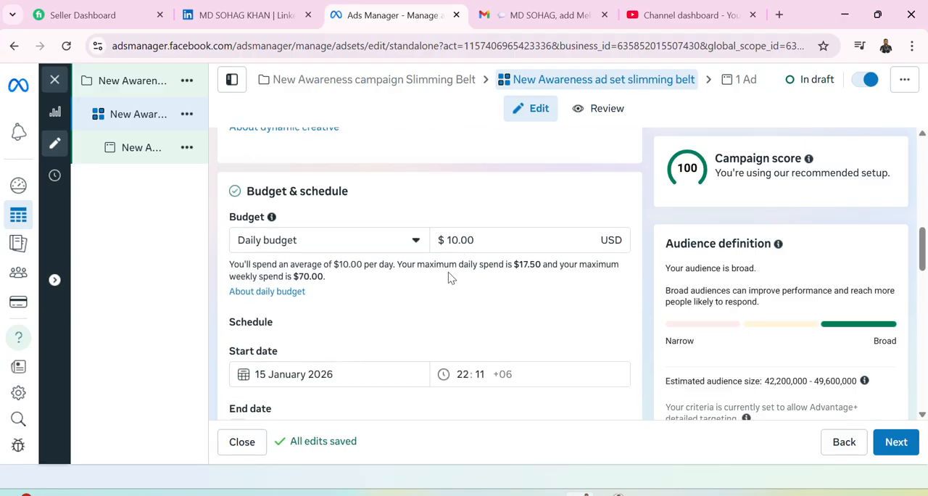
{"action": "left_click", "coordinate": [417, 246]}
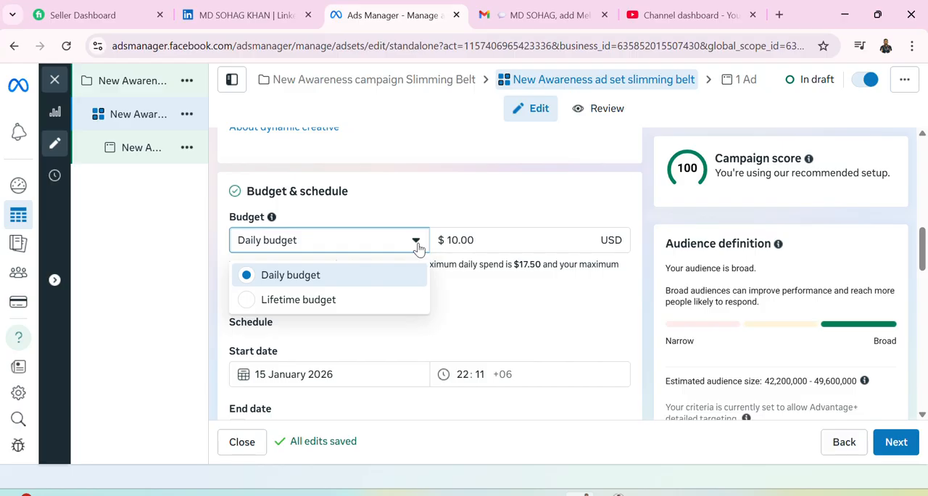
{"action": "left_click", "coordinate": [256, 302]}
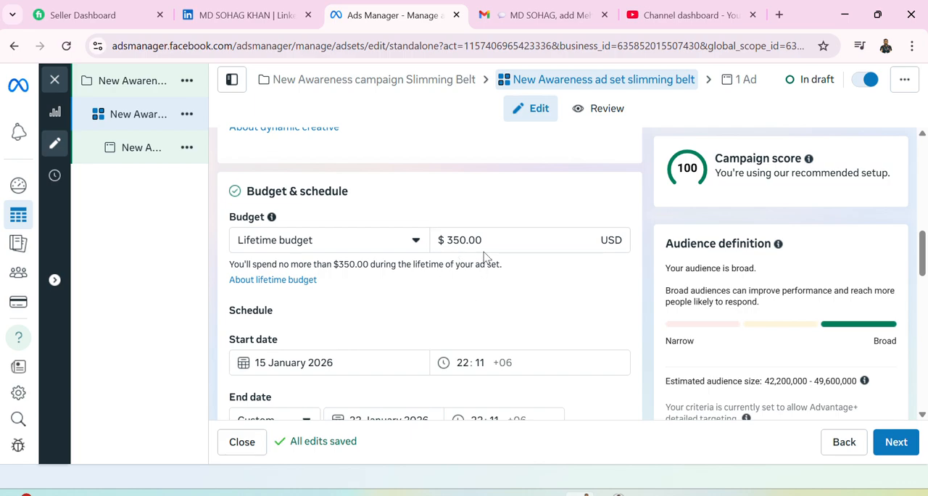
{"action": "left_click", "coordinate": [416, 243]}
{"action": "left_click", "coordinate": [302, 275]}
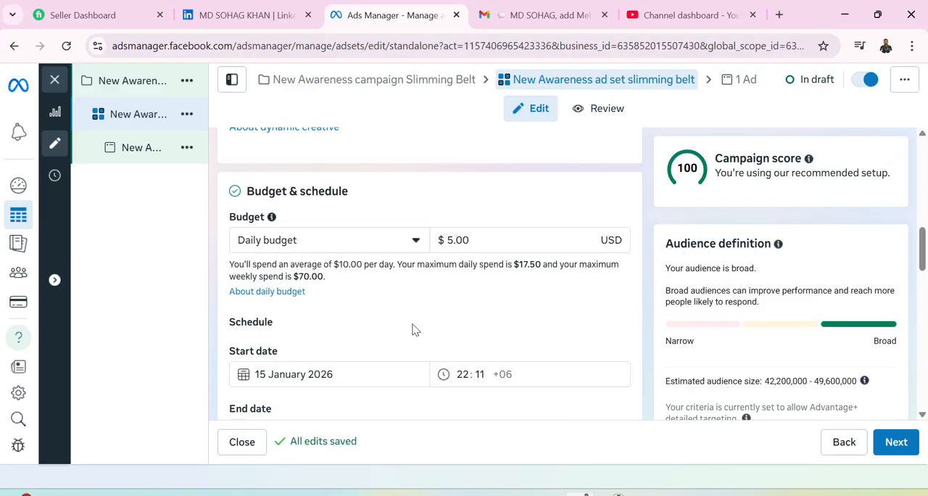
Try enabling scheduled budget increases for the ad set, and turn the option off again.
{"action": "scroll", "coordinate": [412, 330], "scroll_direction": "down", "scroll_amount": 3}
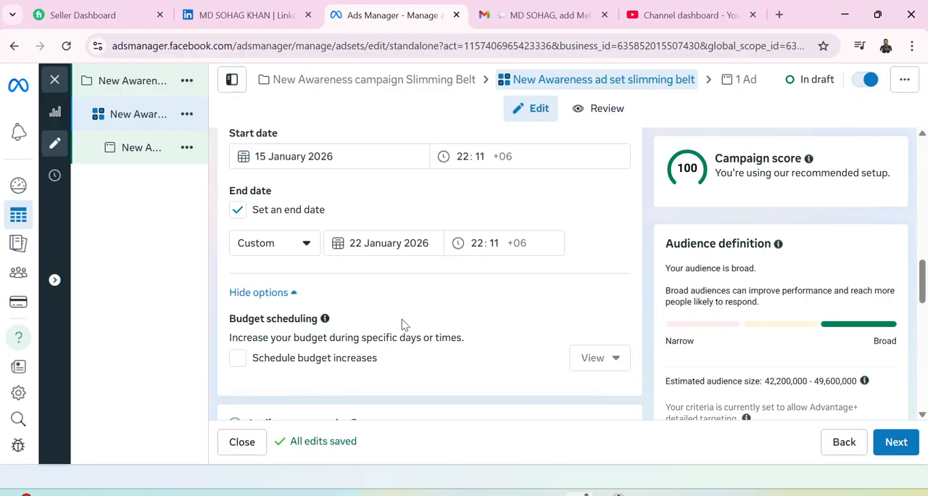
{"action": "scroll", "coordinate": [385, 308], "scroll_direction": "down", "scroll_amount": 1}
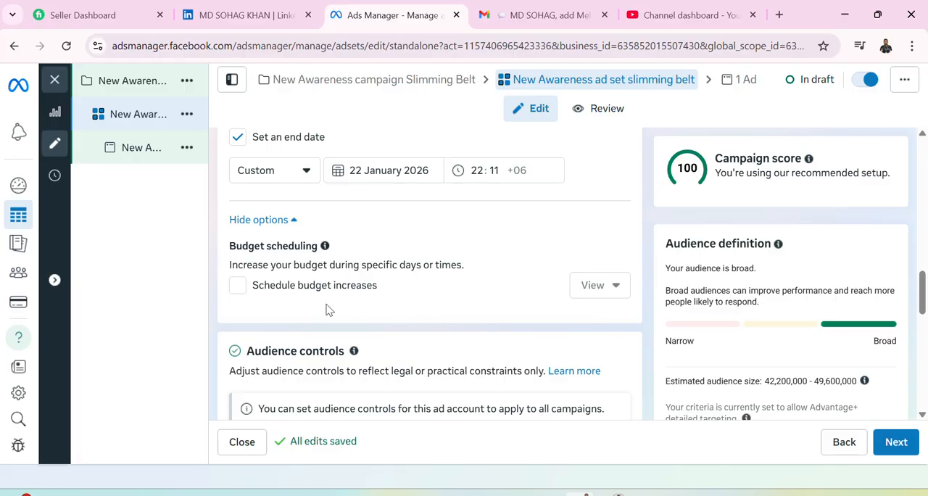
{"action": "left_click", "coordinate": [239, 288]}
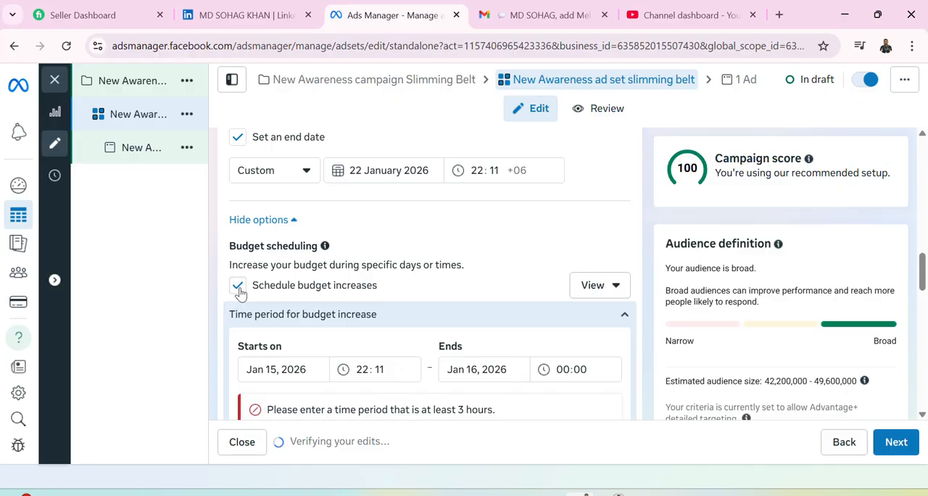
{"action": "left_click", "coordinate": [240, 288]}
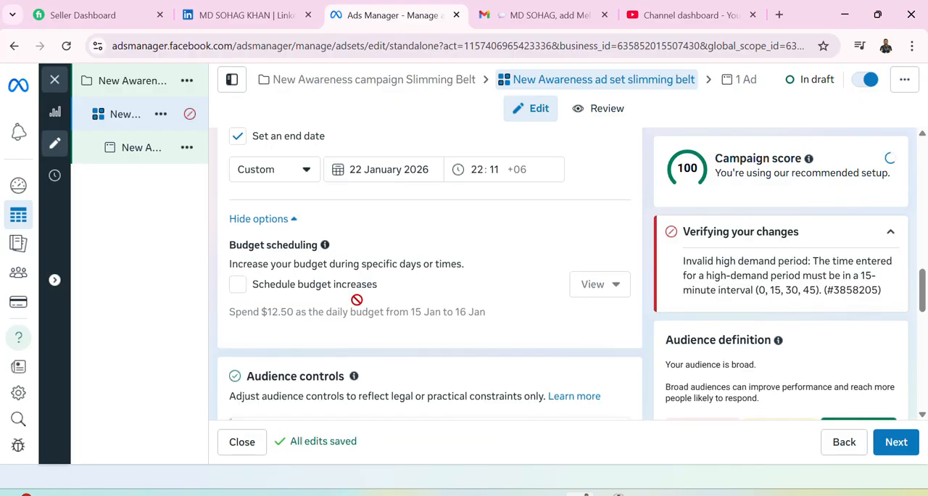
Recheck the ad set's name, performance goal, Facebook Page, budget, schedule and budget scheduling settings.
{"action": "scroll", "coordinate": [312, 351], "scroll_direction": "down", "scroll_amount": 2}
{"action": "scroll", "coordinate": [312, 351], "scroll_direction": "up", "scroll_amount": 10}
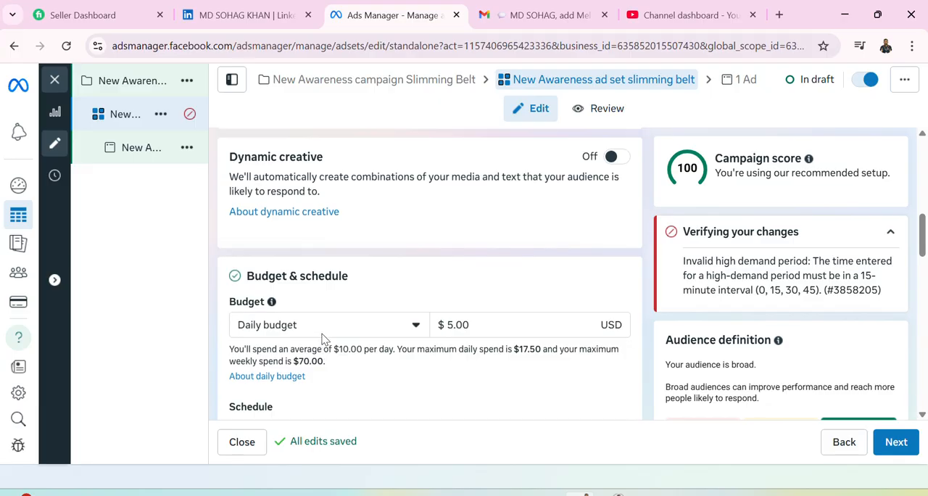
{"action": "scroll", "coordinate": [324, 340], "scroll_direction": "up", "scroll_amount": 3}
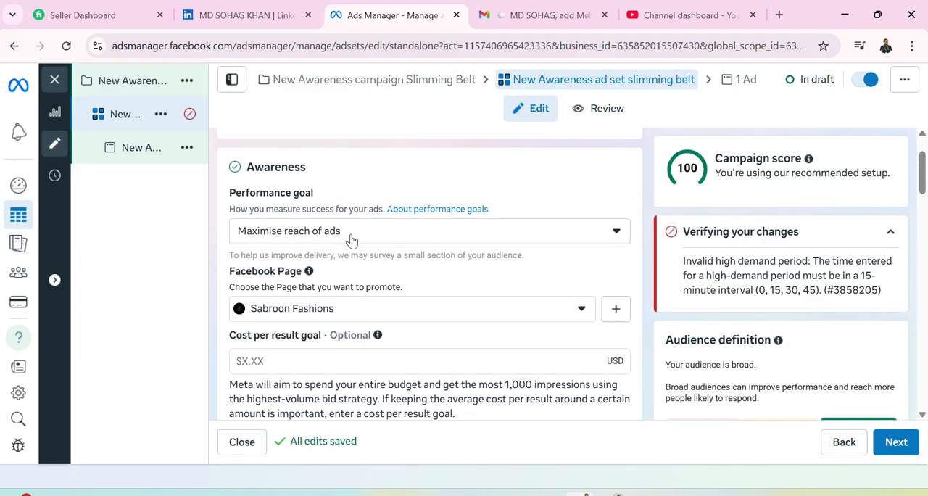
{"action": "scroll", "coordinate": [335, 316], "scroll_direction": "up", "scroll_amount": 2}
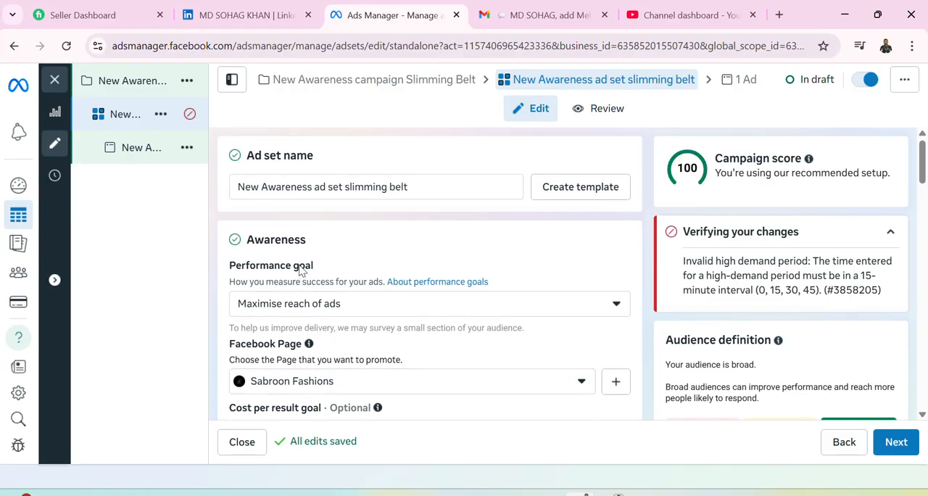
{"action": "scroll", "coordinate": [335, 319], "scroll_direction": "down", "scroll_amount": 6}
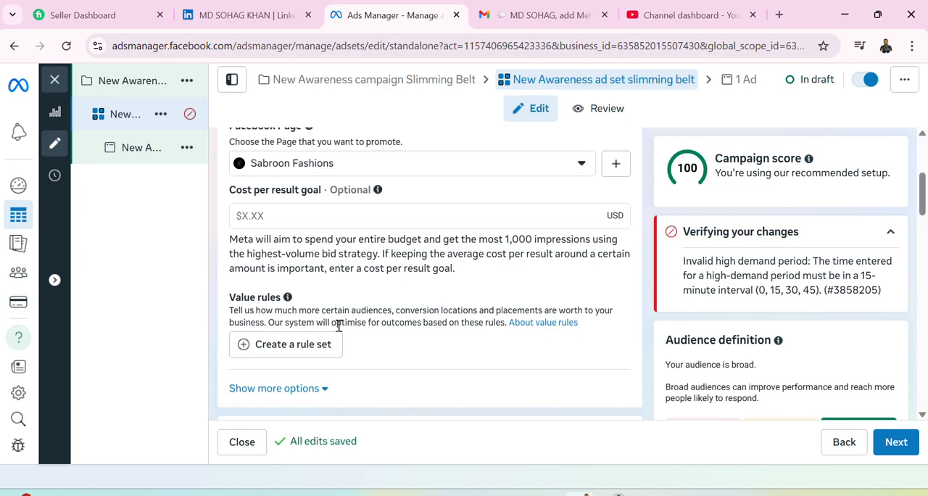
{"action": "scroll", "coordinate": [333, 331], "scroll_direction": "down", "scroll_amount": 3}
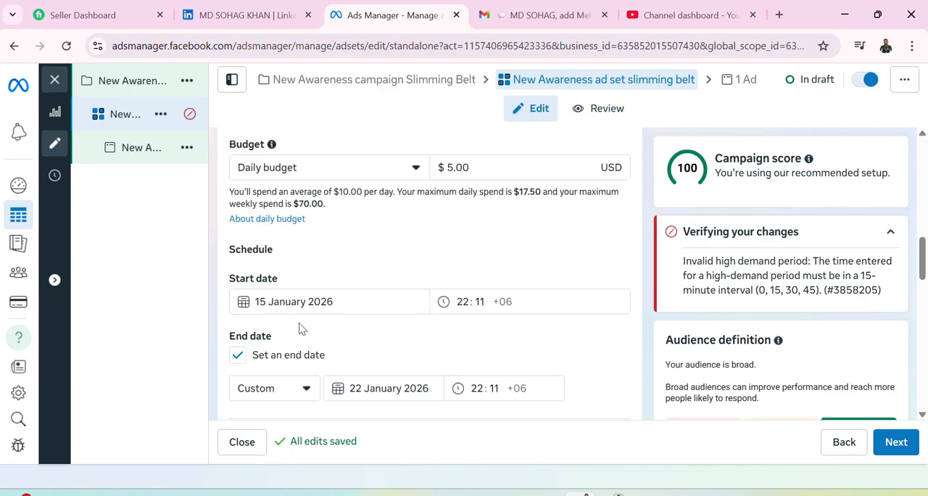
{"action": "scroll", "coordinate": [354, 346], "scroll_direction": "down", "scroll_amount": 5}
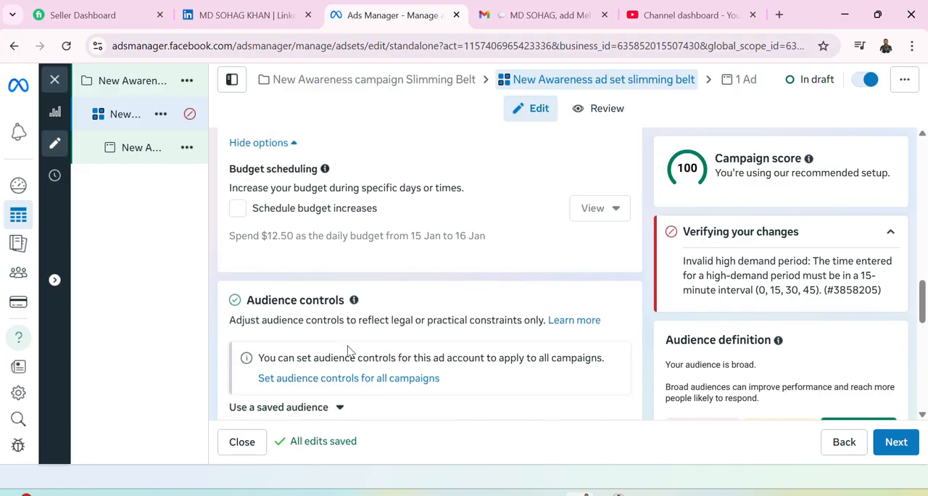
{"action": "scroll", "coordinate": [347, 350], "scroll_direction": "down", "scroll_amount": 2}
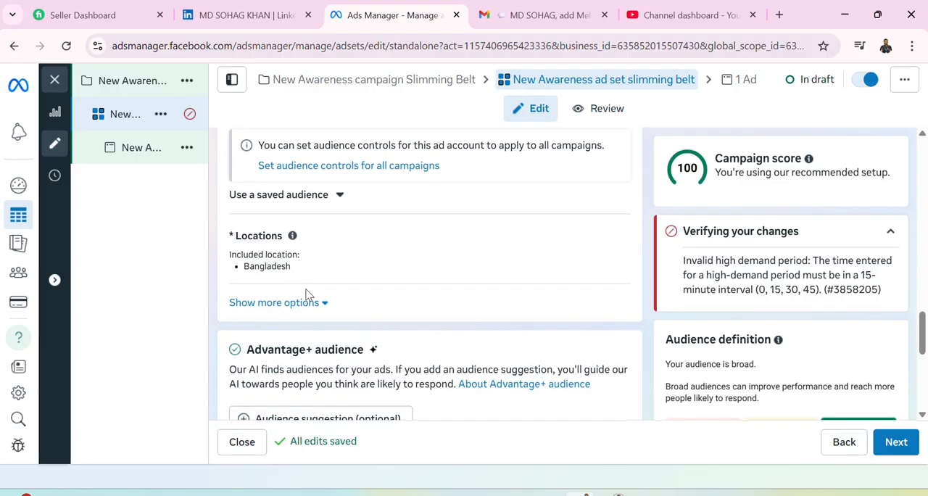
Review the audience controls and the alternatives to Advantage+ audience, continuing with Stay in current setup.
{"action": "scroll", "coordinate": [307, 294], "scroll_direction": "up", "scroll_amount": 2}
{"action": "scroll", "coordinate": [307, 294], "scroll_direction": "up", "scroll_amount": 1}
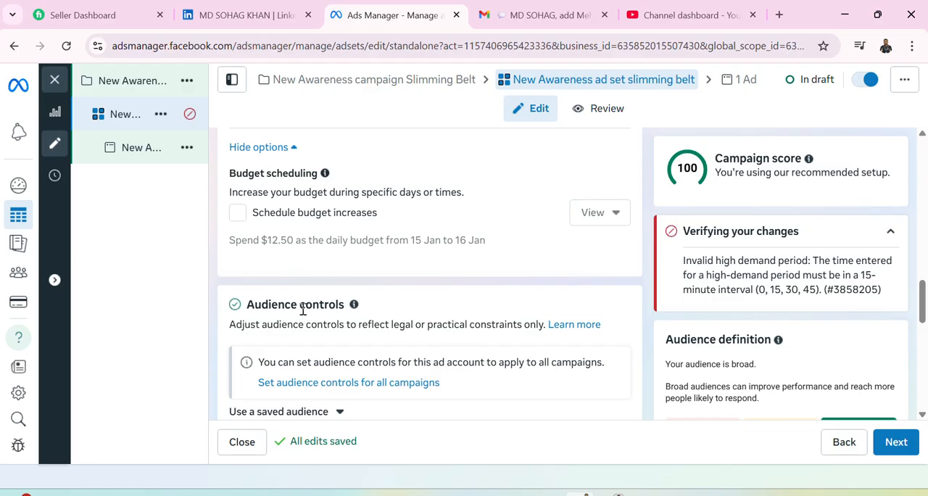
{"action": "scroll", "coordinate": [302, 309], "scroll_direction": "down", "scroll_amount": 2}
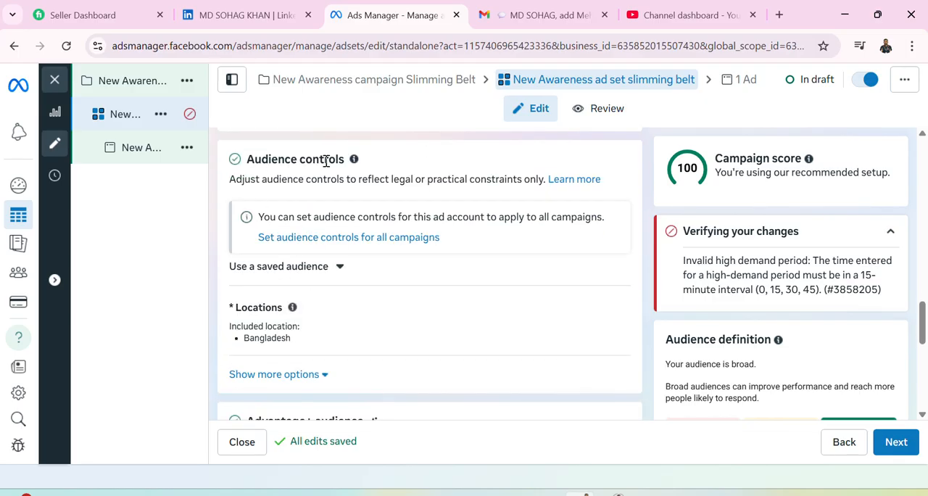
{"action": "scroll", "coordinate": [373, 292], "scroll_direction": "down", "scroll_amount": 2}
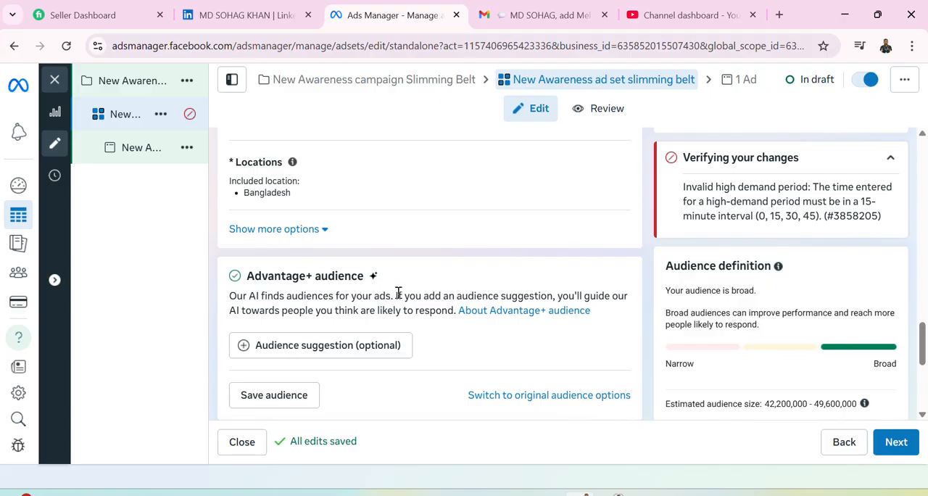
{"action": "scroll", "coordinate": [382, 340], "scroll_direction": "up", "scroll_amount": 3}
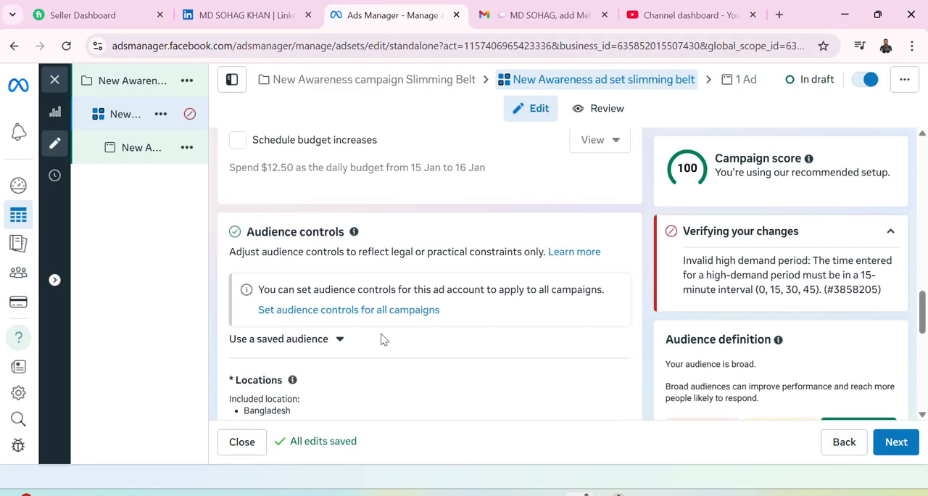
{"action": "scroll", "coordinate": [383, 340], "scroll_direction": "down", "scroll_amount": 4}
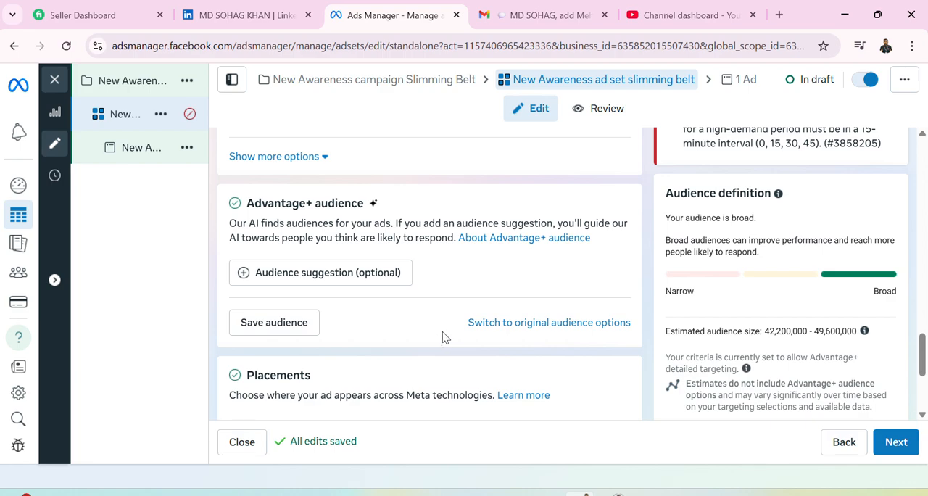
{"action": "left_click", "coordinate": [505, 323]}
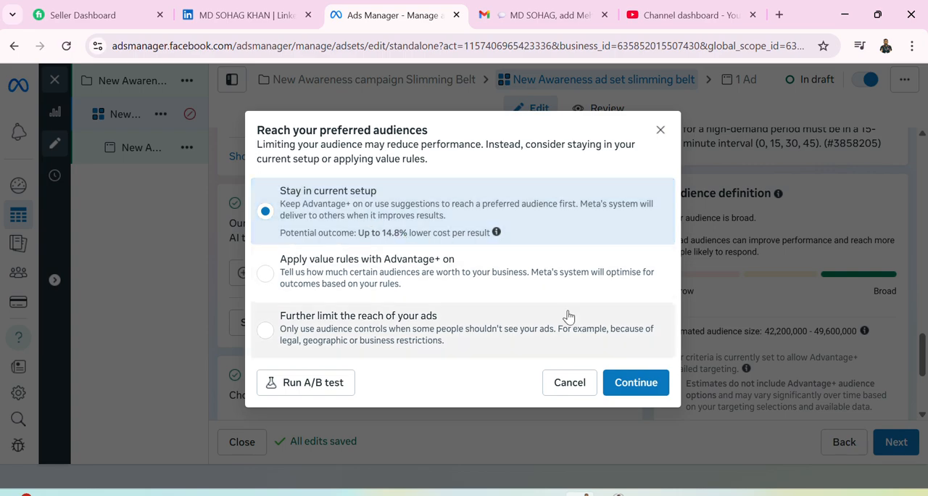
{"action": "left_click", "coordinate": [620, 388]}
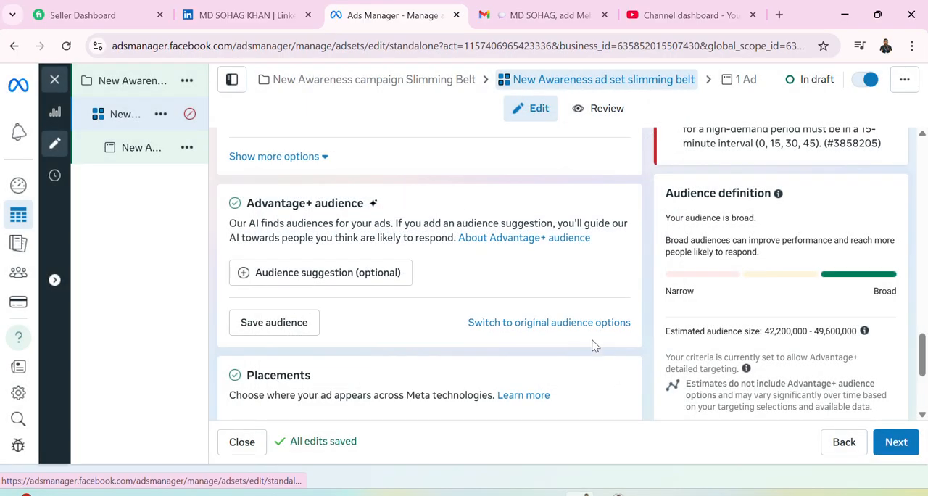
Examine the ad set's placement controls, included locations and saved audience option.
{"action": "scroll", "coordinate": [390, 334], "scroll_direction": "down", "scroll_amount": 2}
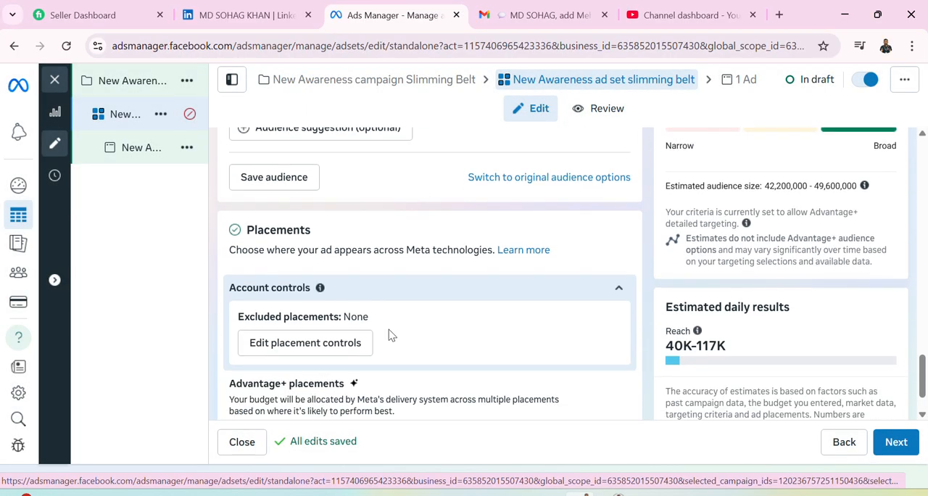
{"action": "scroll", "coordinate": [390, 334], "scroll_direction": "up", "scroll_amount": 6}
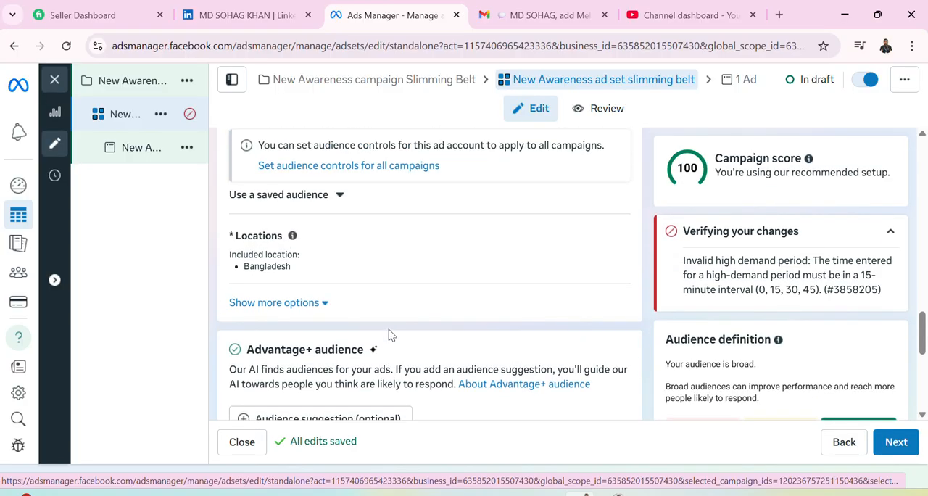
{"action": "scroll", "coordinate": [389, 334], "scroll_direction": "down", "scroll_amount": 1}
{"action": "scroll", "coordinate": [390, 335], "scroll_direction": "up", "scroll_amount": 1}
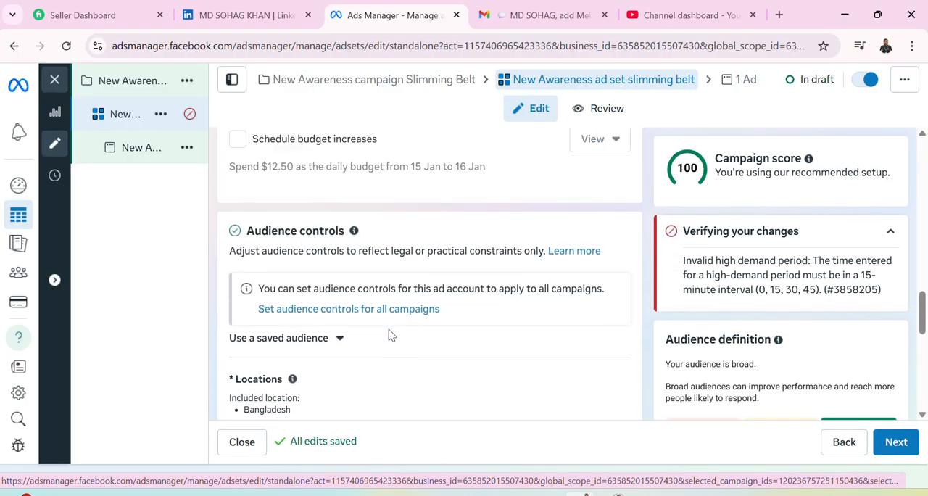
{"action": "scroll", "coordinate": [389, 334], "scroll_direction": "down", "scroll_amount": 1}
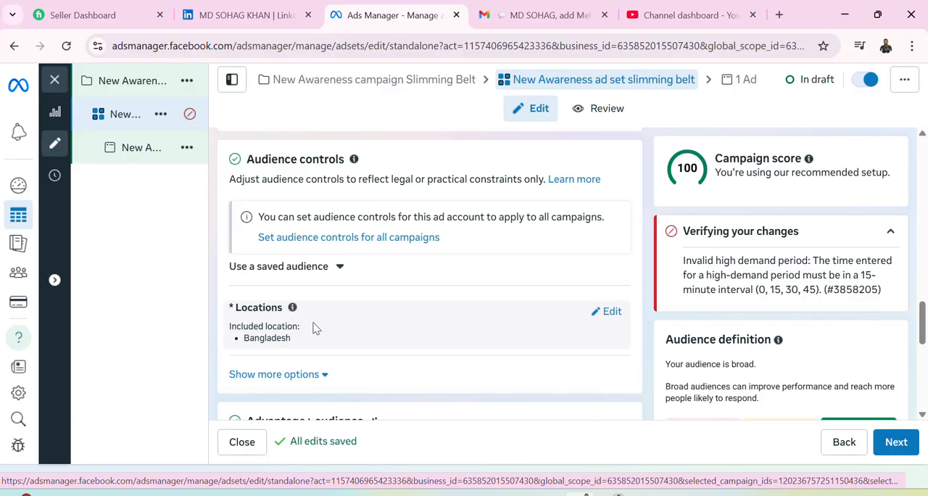
{"action": "scroll", "coordinate": [431, 329], "scroll_direction": "up", "scroll_amount": 1}
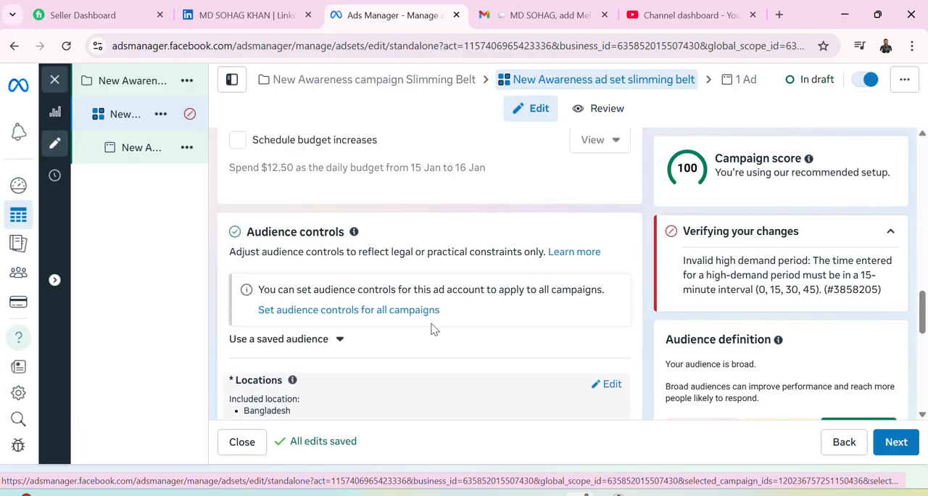
Check the saved audiences available for the ad set and read the guidance on choosing locations.
{"action": "scroll", "coordinate": [433, 329], "scroll_direction": "up", "scroll_amount": 1}
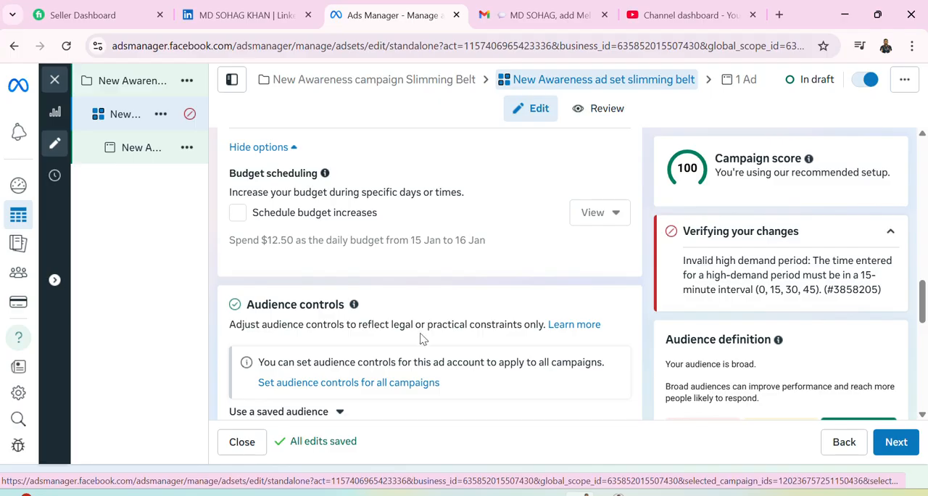
{"action": "scroll", "coordinate": [423, 339], "scroll_direction": "down", "scroll_amount": 1}
{"action": "left_click", "coordinate": [341, 341]}
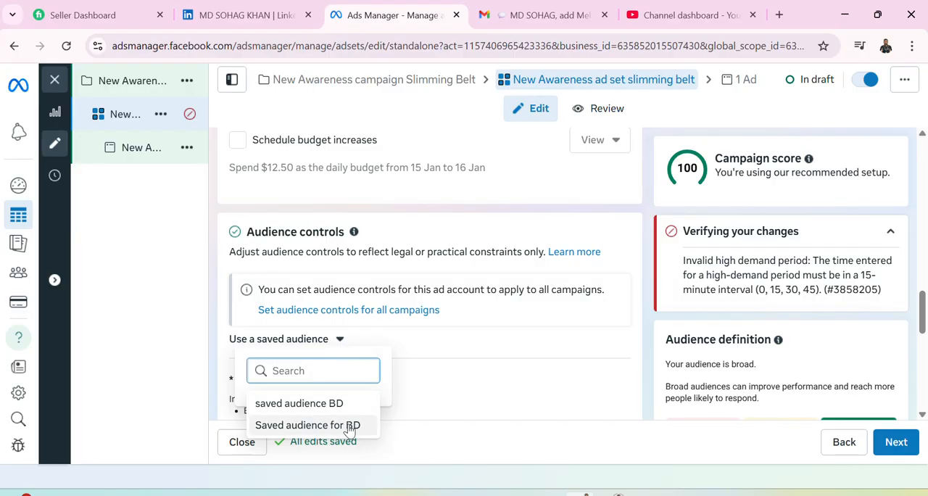
{"action": "left_click", "coordinate": [436, 345]}
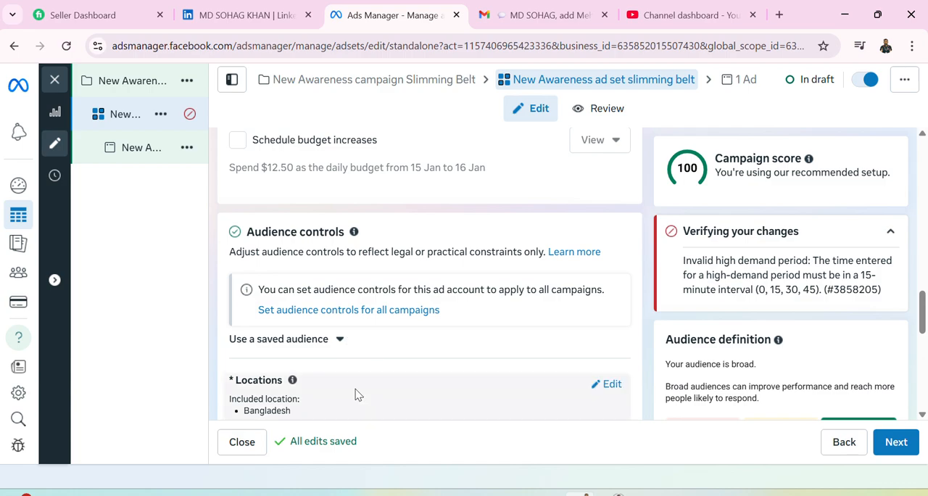
{"action": "mouse_move", "coordinate": [292, 380]}
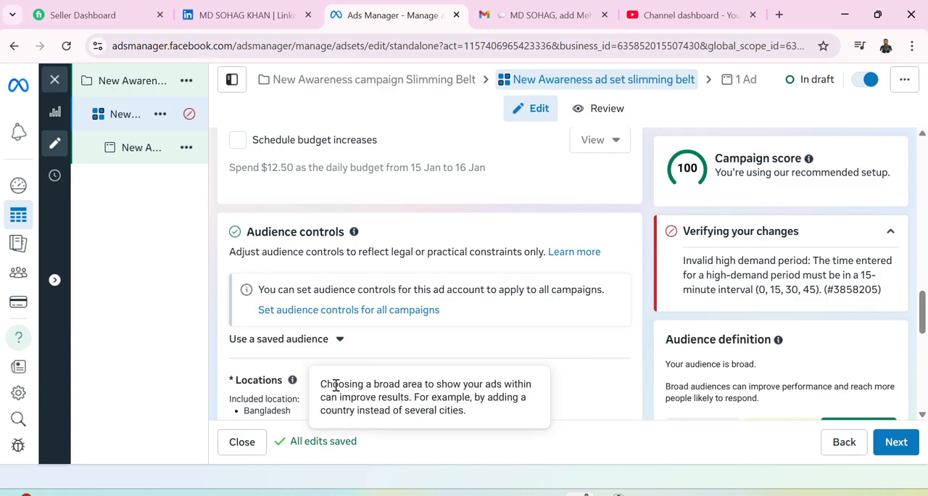
{"action": "scroll", "coordinate": [327, 348], "scroll_direction": "down", "scroll_amount": 1}
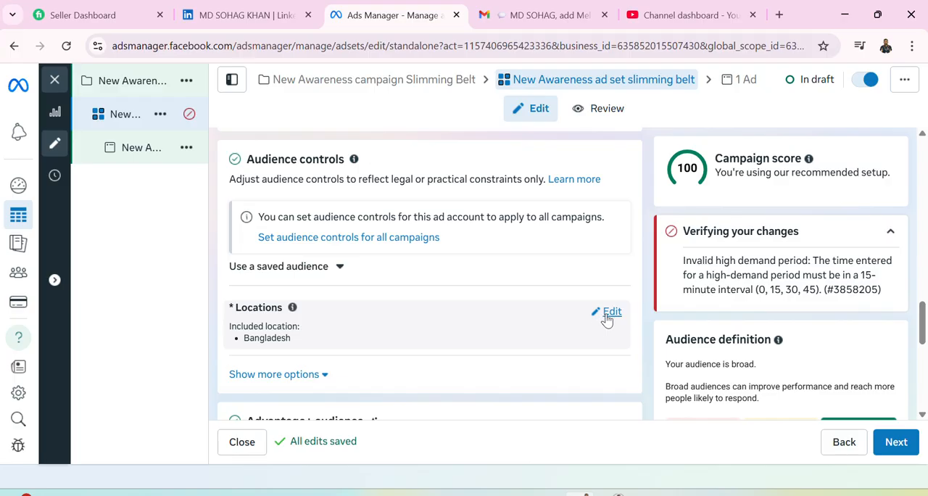
Open the ad set's locations for editing and examine the area inclusion, location search and exclusion options for Bangladesh.
{"action": "left_click", "coordinate": [607, 313]}
{"action": "scroll", "coordinate": [446, 323], "scroll_direction": "down", "scroll_amount": 1}
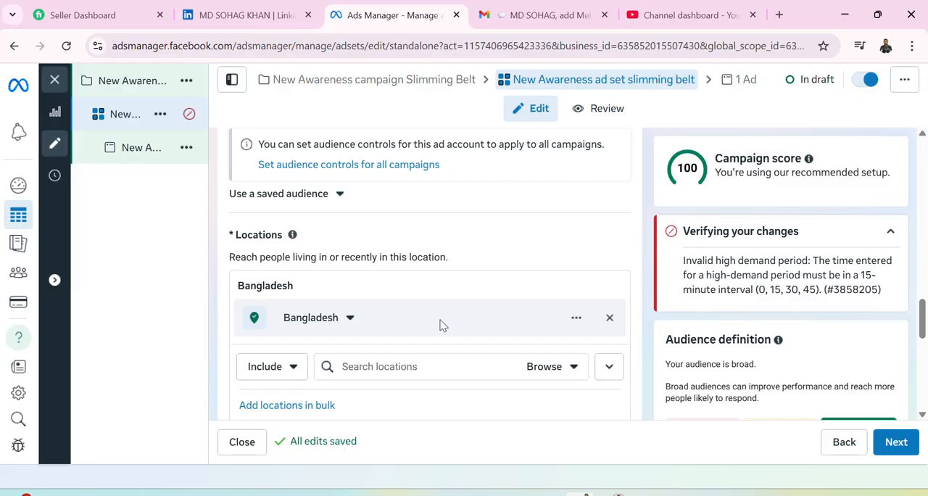
{"action": "left_click", "coordinate": [350, 319]}
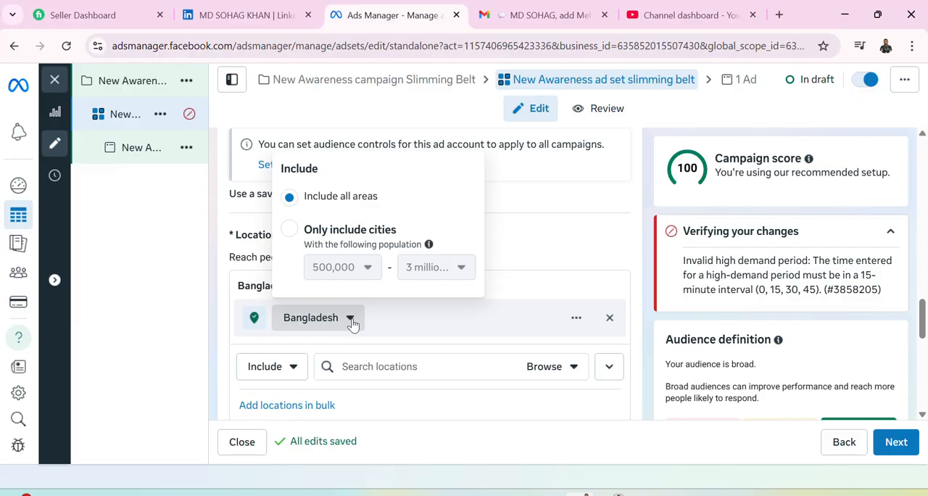
{"action": "left_click", "coordinate": [352, 321]}
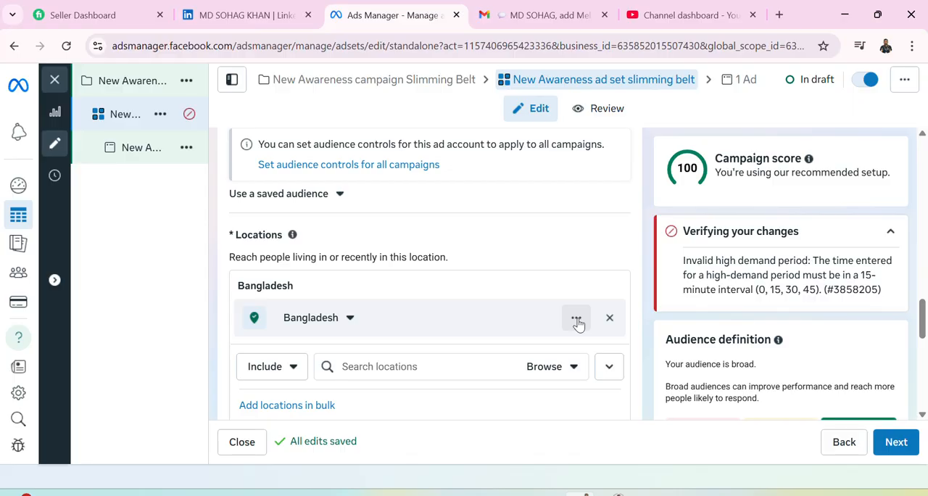
{"action": "scroll", "coordinate": [578, 323], "scroll_direction": "down", "scroll_amount": 1}
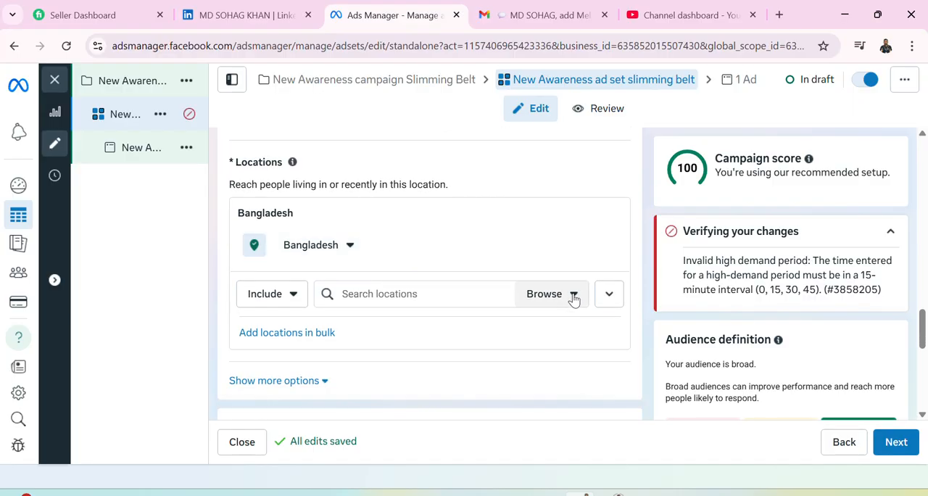
{"action": "left_click", "coordinate": [442, 295]}
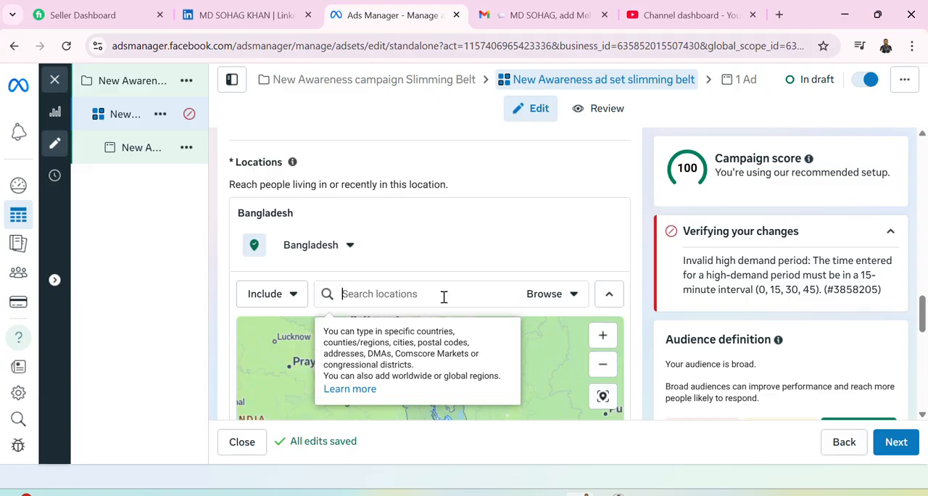
{"action": "scroll", "coordinate": [451, 296], "scroll_direction": "down", "scroll_amount": 1}
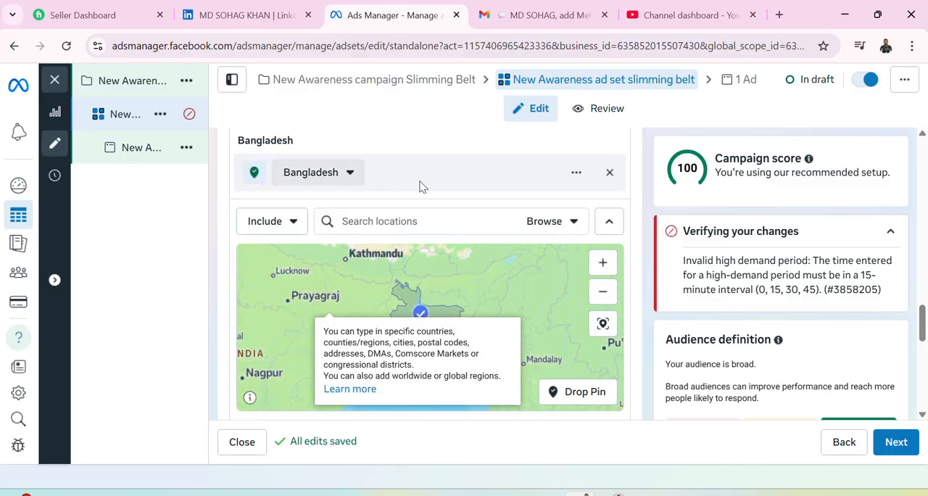
{"action": "left_click", "coordinate": [576, 174]}
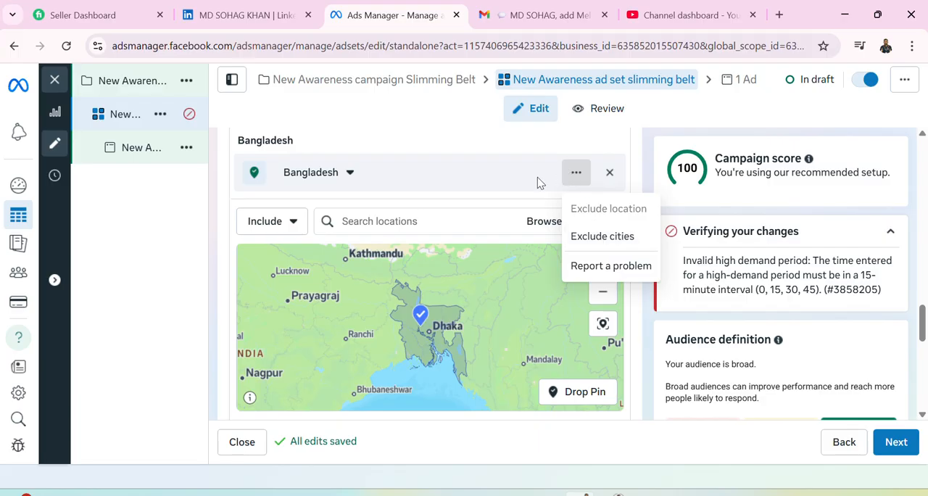
{"action": "left_click", "coordinate": [349, 174]}
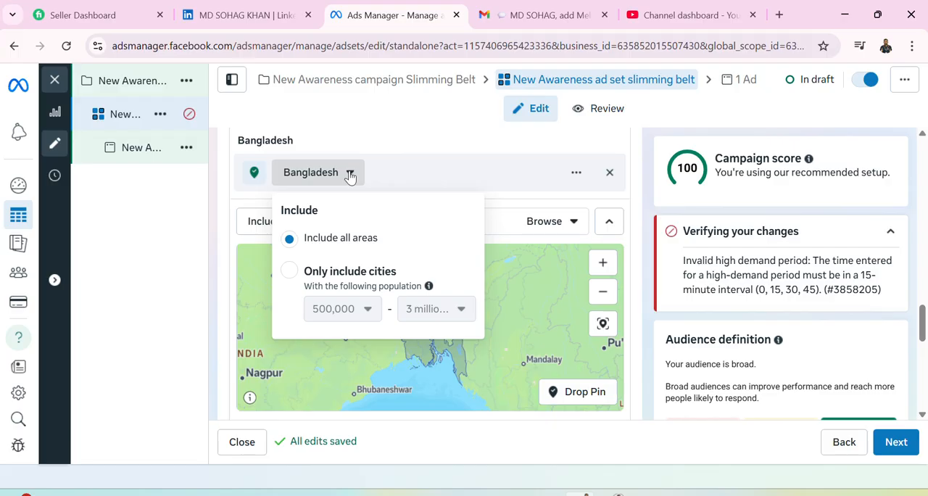
{"action": "left_click", "coordinate": [579, 182]}
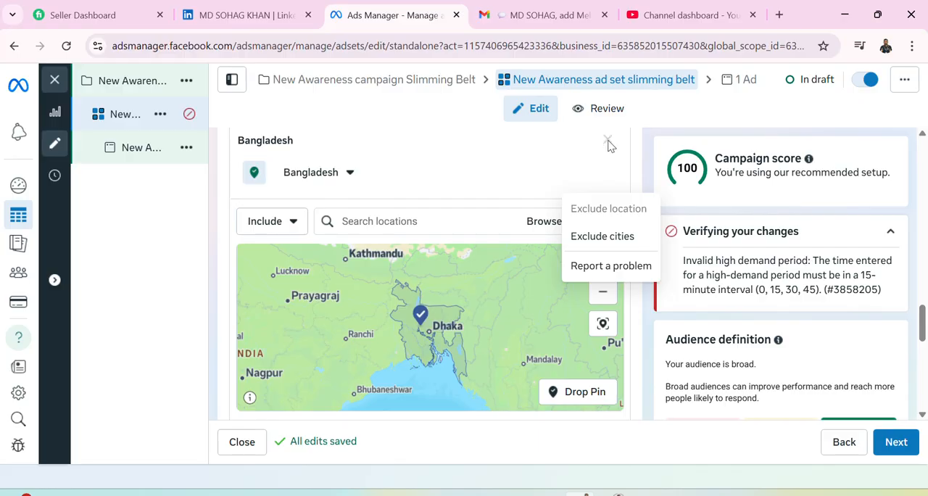
{"action": "scroll", "coordinate": [514, 151], "scroll_direction": "up", "scroll_amount": 1}
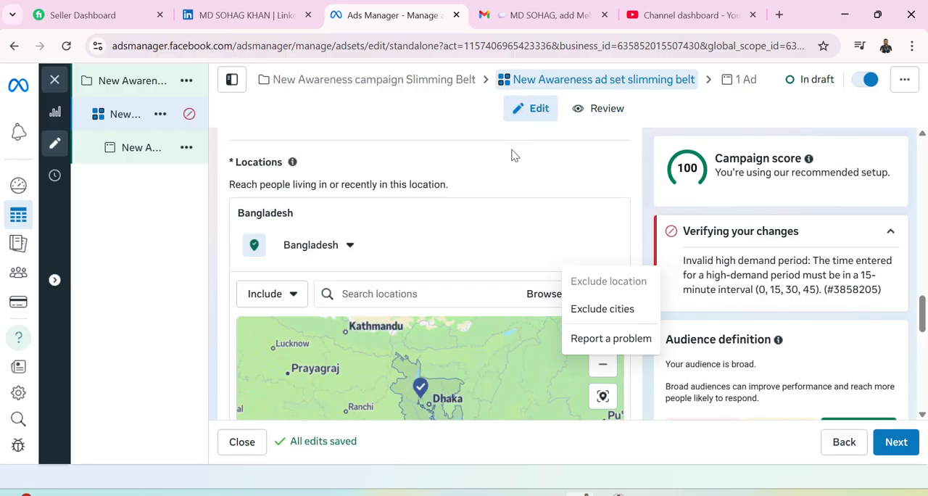
{"action": "scroll", "coordinate": [551, 214], "scroll_direction": "down", "scroll_amount": 1}
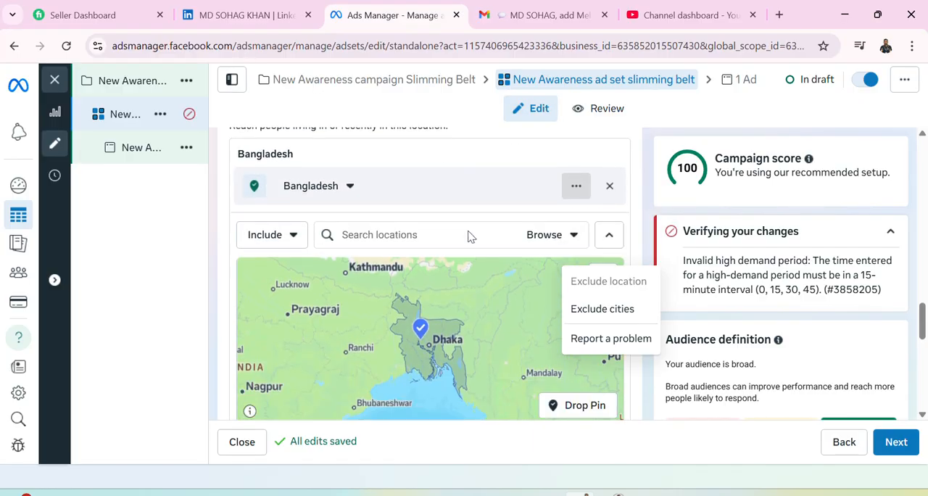
Search the locations for Dhaka and include the city of Dhaka, Dhaka Division, Bangladesh.
{"action": "left_click", "coordinate": [435, 221]}
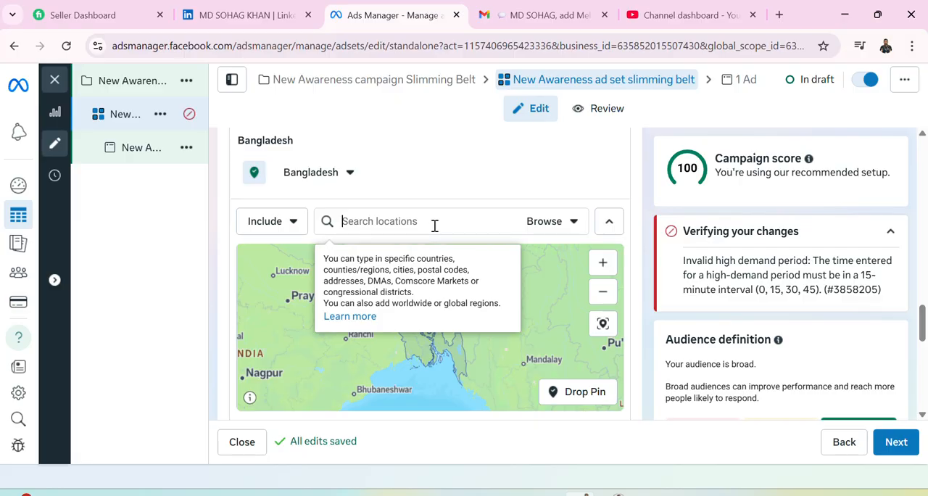
{"action": "type", "text": "Dhaka"}
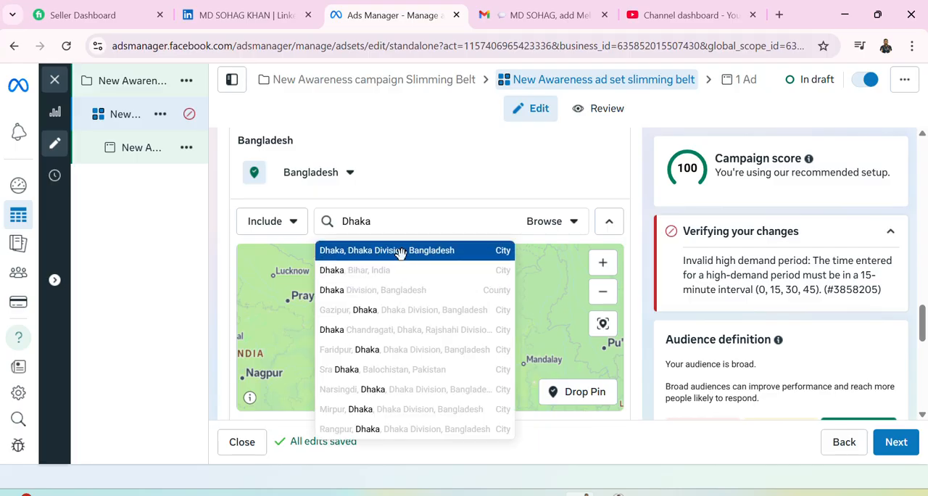
{"action": "left_click", "coordinate": [400, 252]}
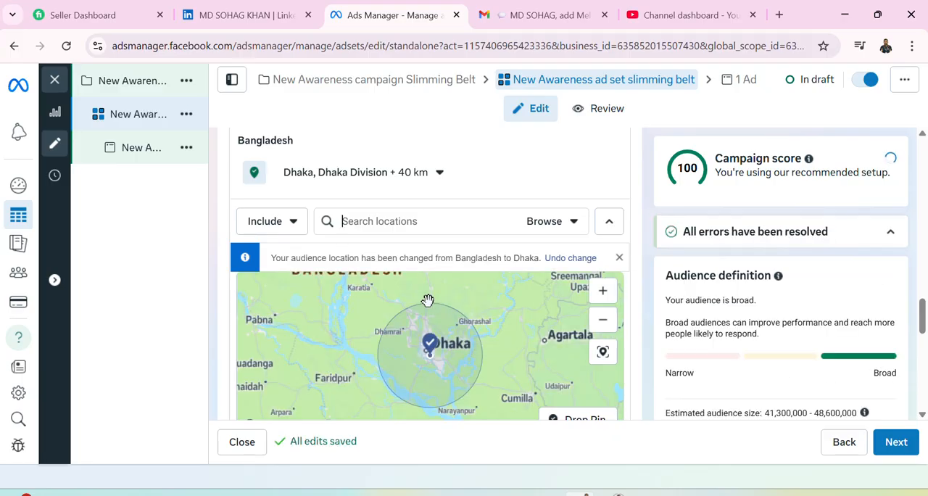
{"action": "scroll", "coordinate": [428, 298], "scroll_direction": "down", "scroll_amount": 1}
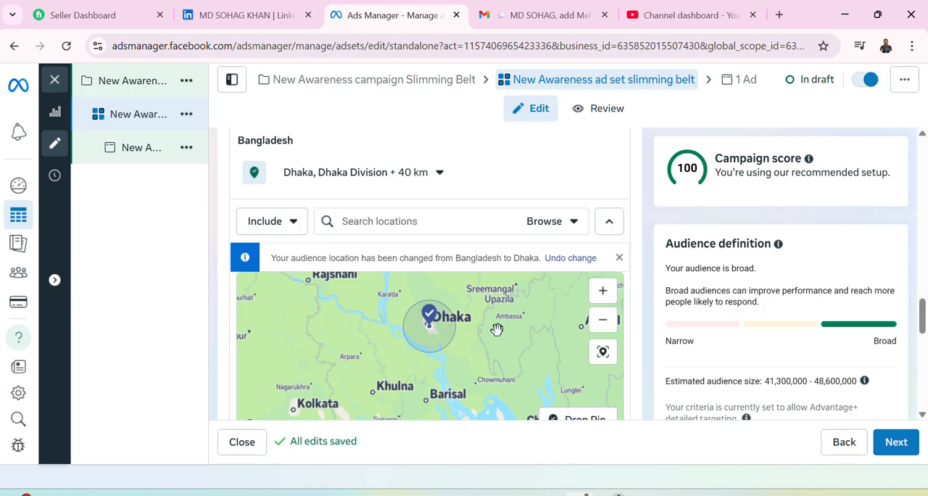
Set the targeting radius around Dhaka to 36 km, checking the browsable location categories along the way.
{"action": "left_click", "coordinate": [440, 173]}
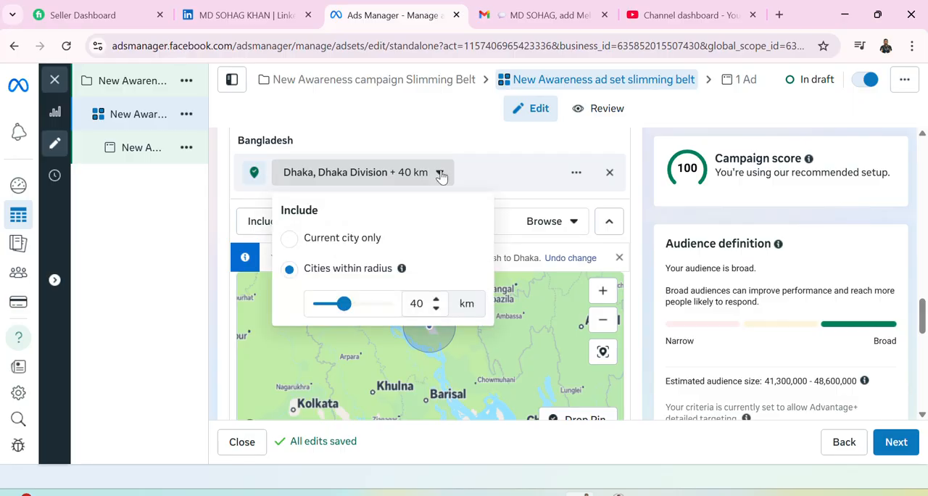
{"action": "left_click_drag", "start_coordinate": [338, 309], "coordinate": [345, 313]}
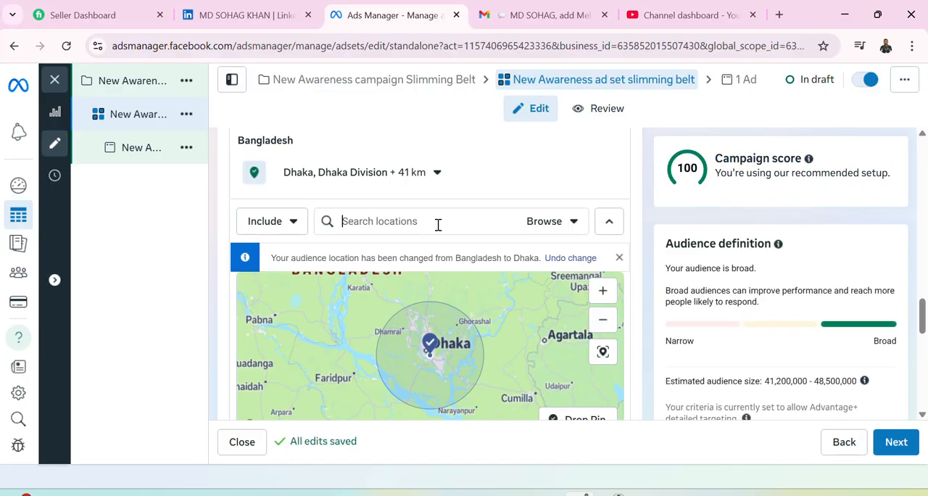
{"action": "left_click", "coordinate": [572, 227]}
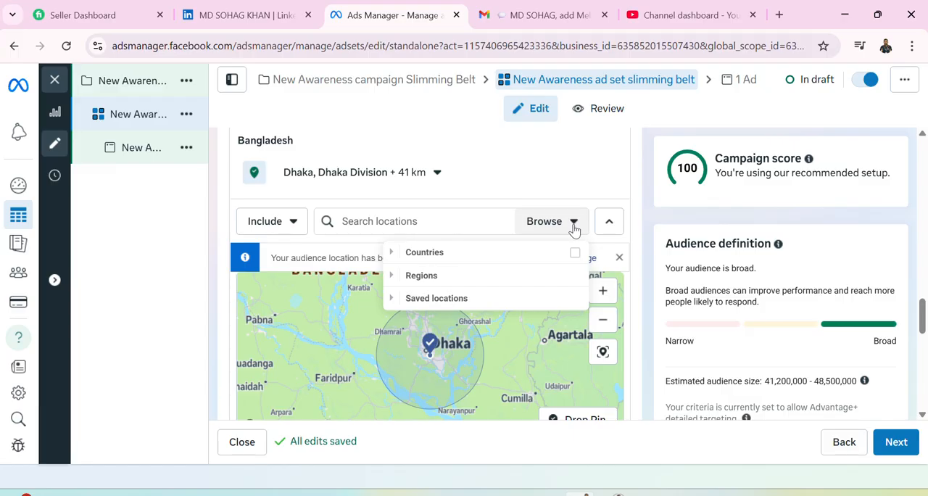
{"action": "left_click", "coordinate": [375, 221]}
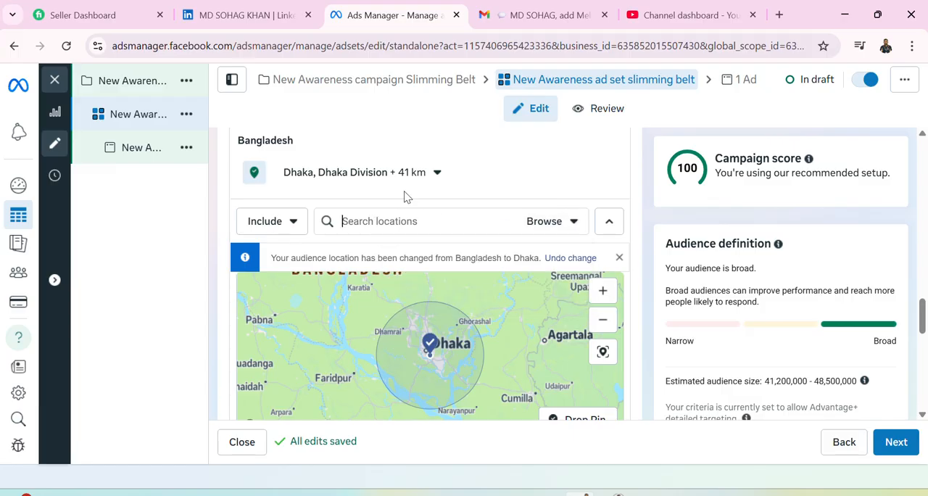
{"action": "left_click", "coordinate": [439, 174]}
{"action": "left_click_drag", "start_coordinate": [349, 306], "coordinate": [337, 308]}
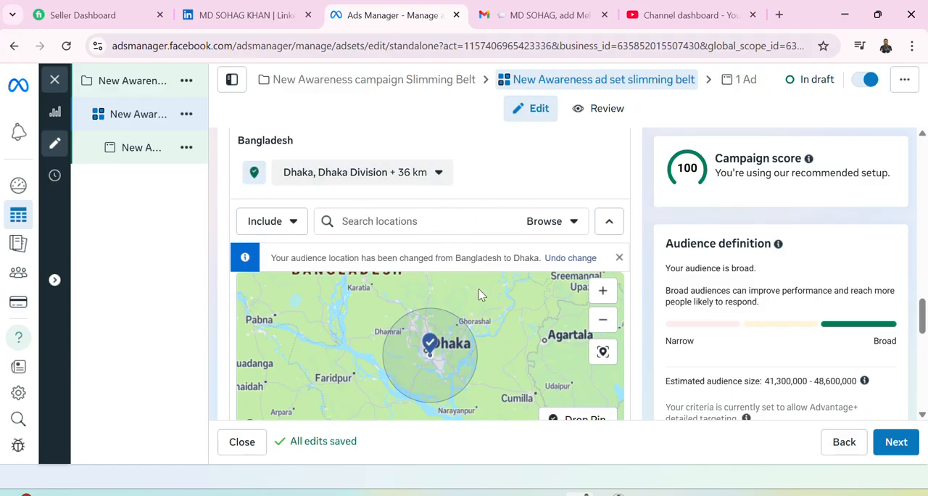
Add Chittagong Division, Bangladesh, as a second included location.
{"action": "scroll", "coordinate": [482, 319], "scroll_direction": "down", "scroll_amount": 3}
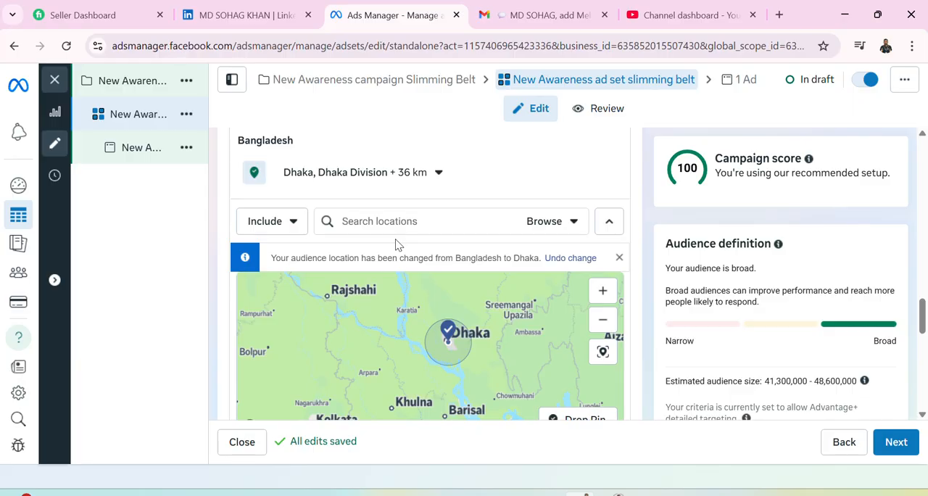
{"action": "type", "text": "Chittag"}
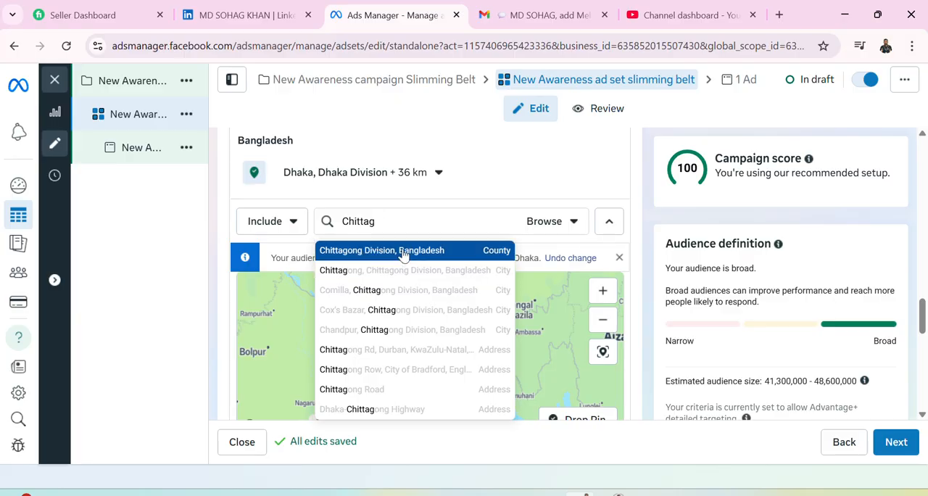
{"action": "left_click", "coordinate": [403, 249]}
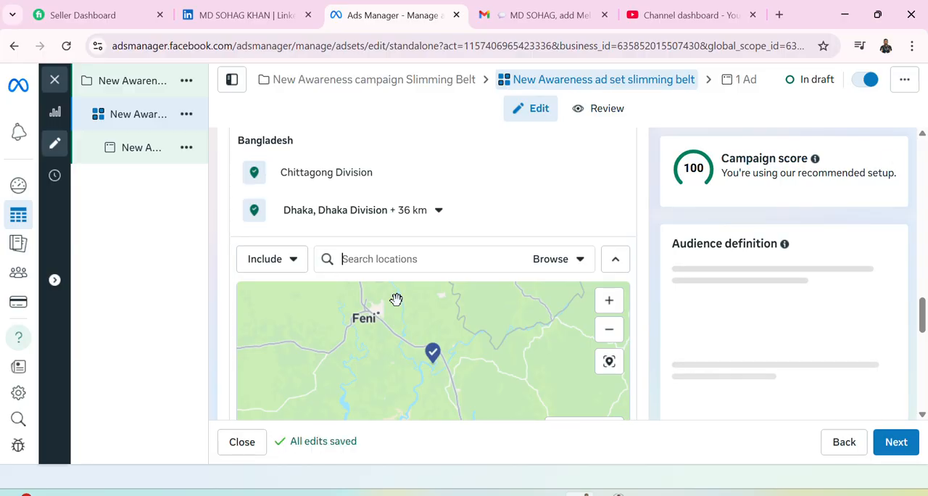
Examine on the map the area covered by the Dhaka radius and the Chittagong Division pin.
{"action": "scroll", "coordinate": [386, 336], "scroll_direction": "down", "scroll_amount": 3}
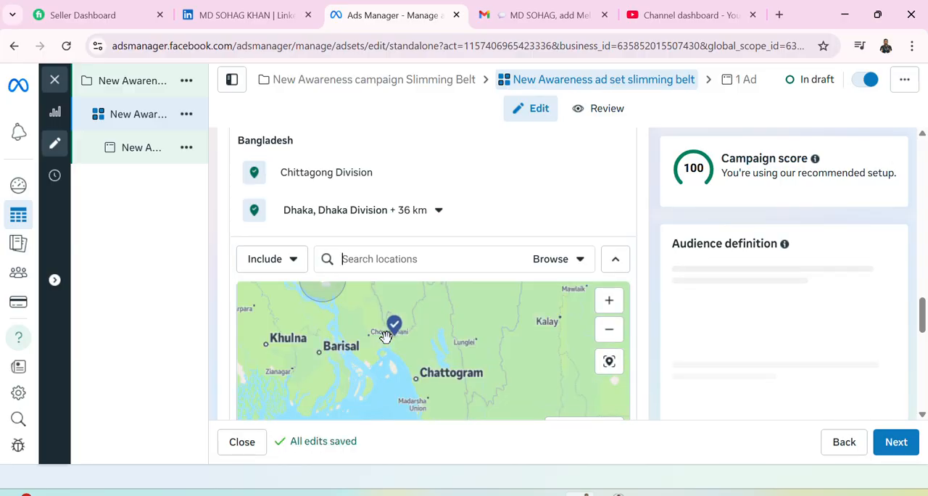
{"action": "scroll", "coordinate": [386, 337], "scroll_direction": "up", "scroll_amount": 2}
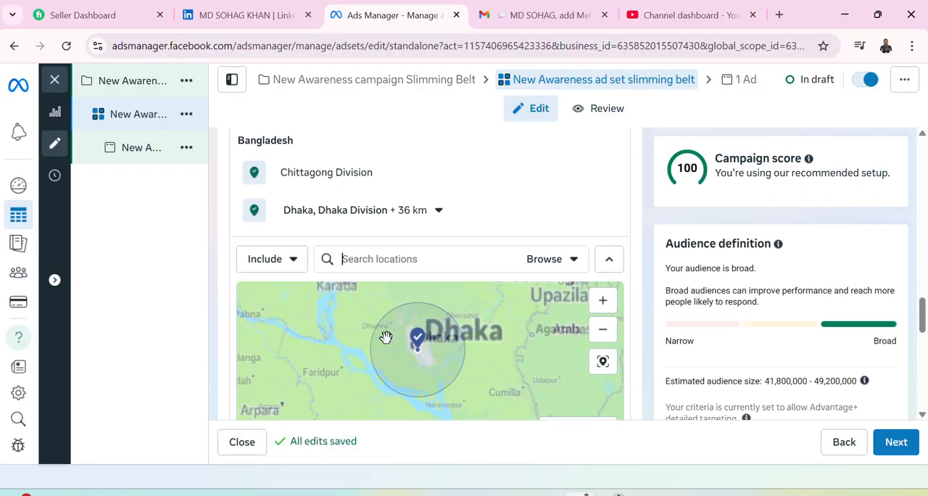
{"action": "scroll", "coordinate": [386, 336], "scroll_direction": "down", "scroll_amount": 2}
{"action": "left_click_drag", "start_coordinate": [445, 366], "coordinate": [423, 338]}
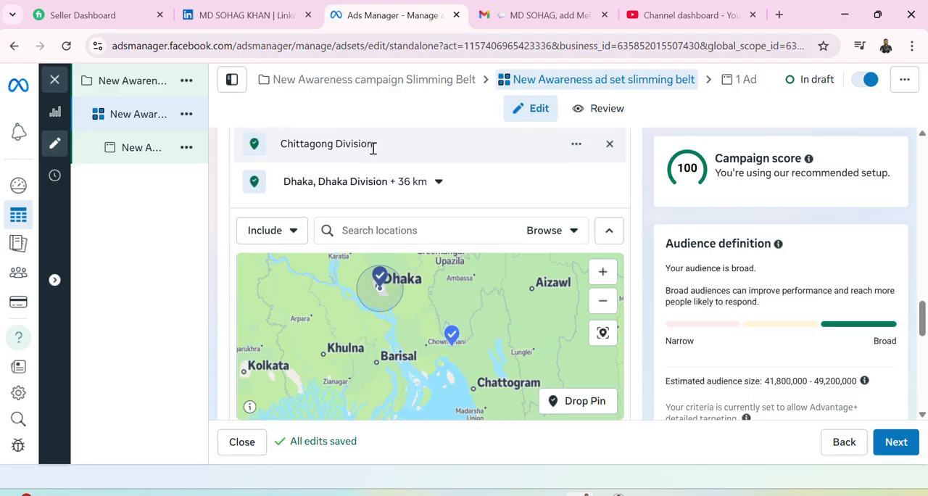
{"action": "scroll", "coordinate": [411, 327], "scroll_direction": "up", "scroll_amount": 2}
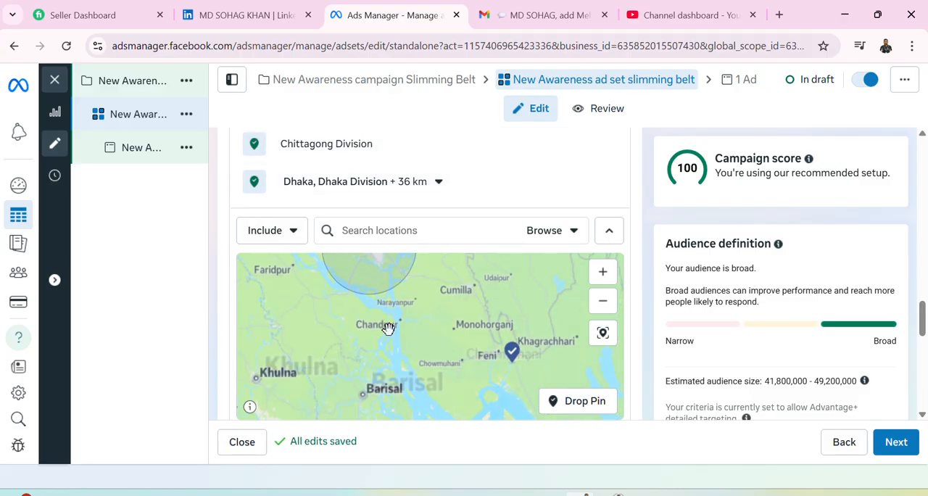
{"action": "left_click_drag", "start_coordinate": [380, 323], "coordinate": [406, 433]}
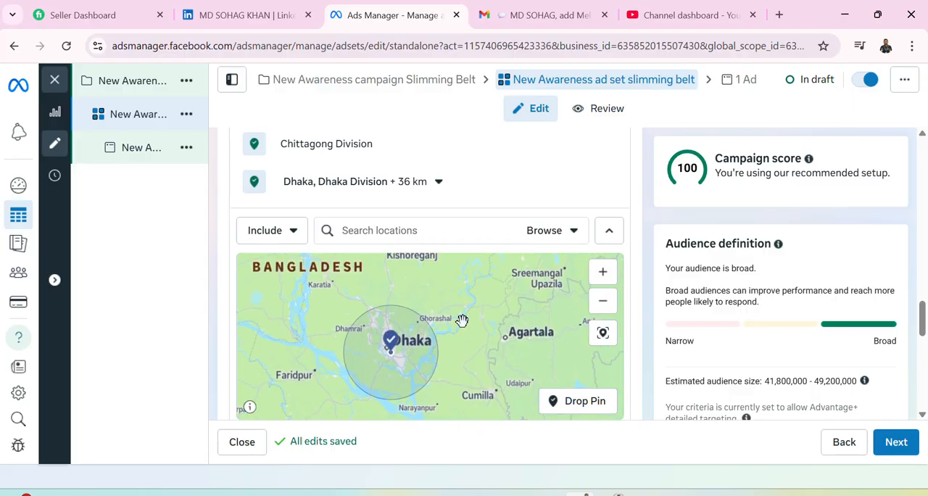
{"action": "left_click_drag", "start_coordinate": [462, 317], "coordinate": [429, 401]}
{"action": "scroll", "coordinate": [419, 334], "scroll_direction": "down", "scroll_amount": 2}
{"action": "scroll", "coordinate": [419, 332], "scroll_direction": "down", "scroll_amount": 2}
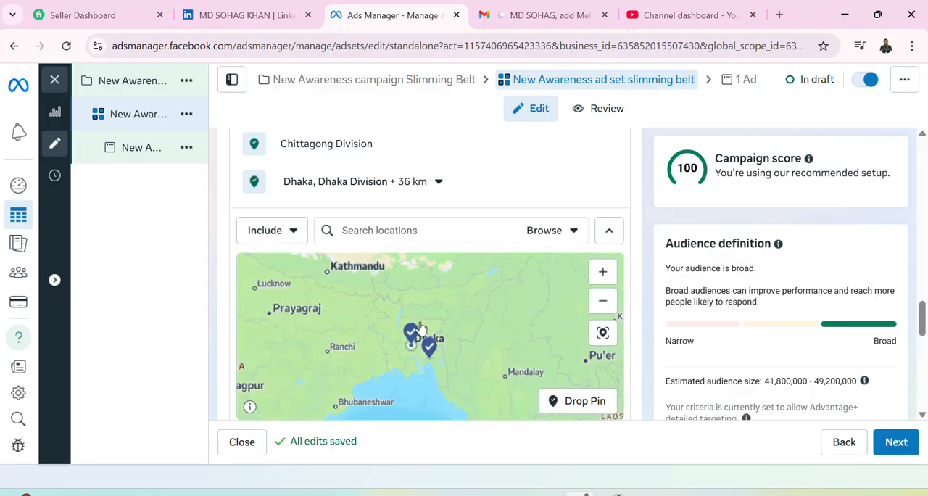
{"action": "scroll", "coordinate": [421, 328], "scroll_direction": "up", "scroll_amount": 2}
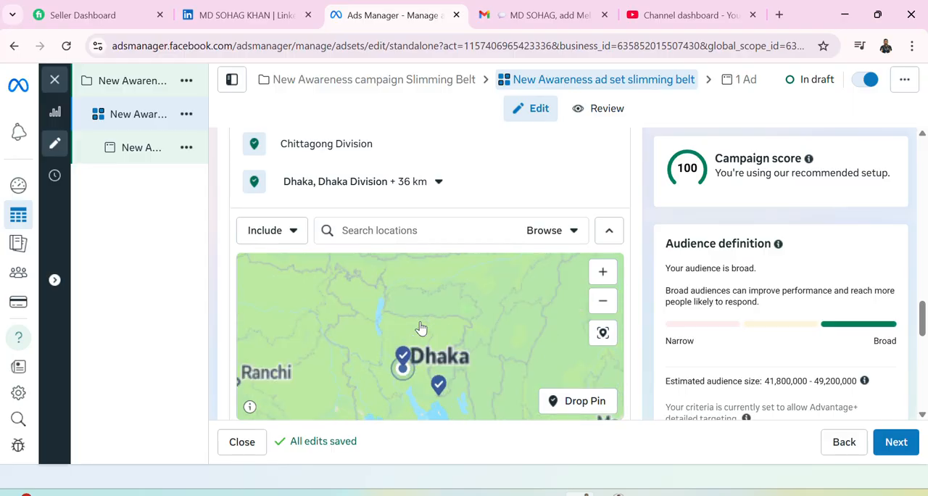
Drop a location pin on the map just east of Chattogram, at about (22.3166, 92.0966).
{"action": "left_click_drag", "start_coordinate": [419, 316], "coordinate": [462, 325]}
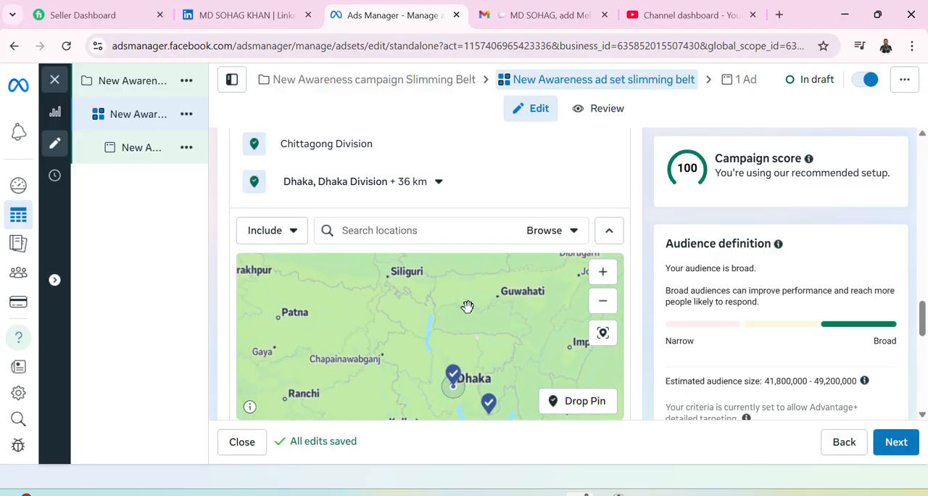
{"action": "scroll", "coordinate": [441, 301], "scroll_direction": "up", "scroll_amount": 1}
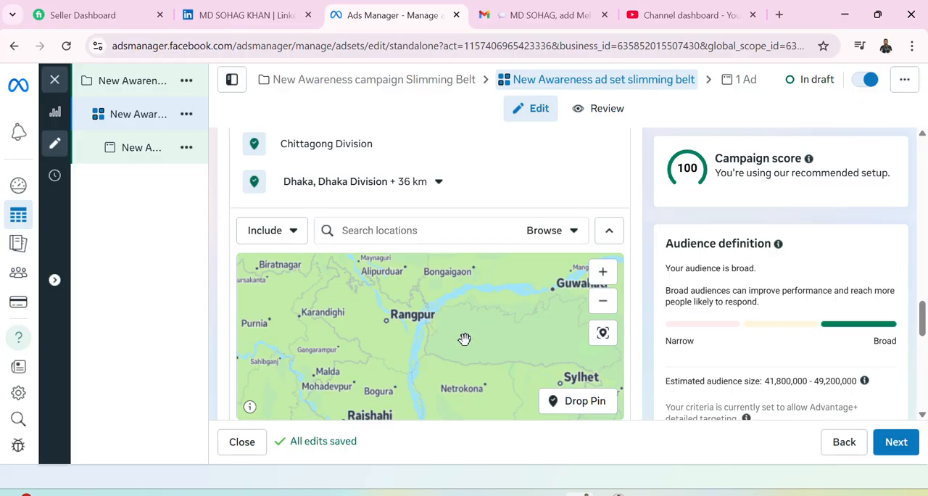
{"action": "scroll", "coordinate": [467, 338], "scroll_direction": "down", "scroll_amount": 1}
{"action": "left_click_drag", "start_coordinate": [435, 356], "coordinate": [444, 313]}
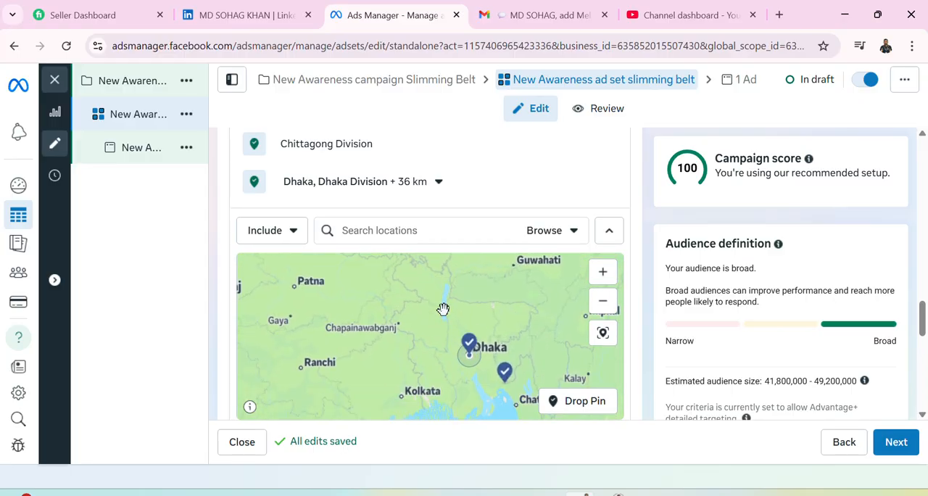
{"action": "left_click_drag", "start_coordinate": [392, 346], "coordinate": [276, 279]}
{"action": "scroll", "coordinate": [404, 341], "scroll_direction": "up", "scroll_amount": 1}
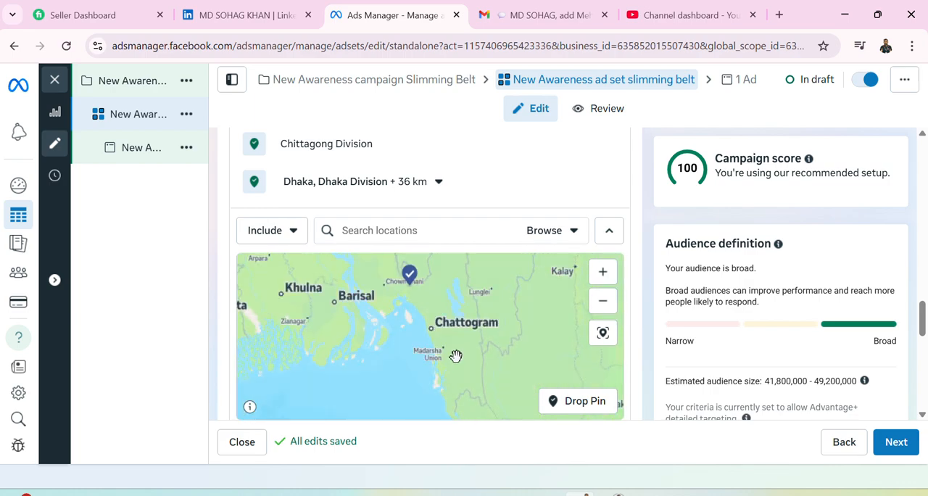
{"action": "left_click_drag", "start_coordinate": [458, 352], "coordinate": [411, 352]}
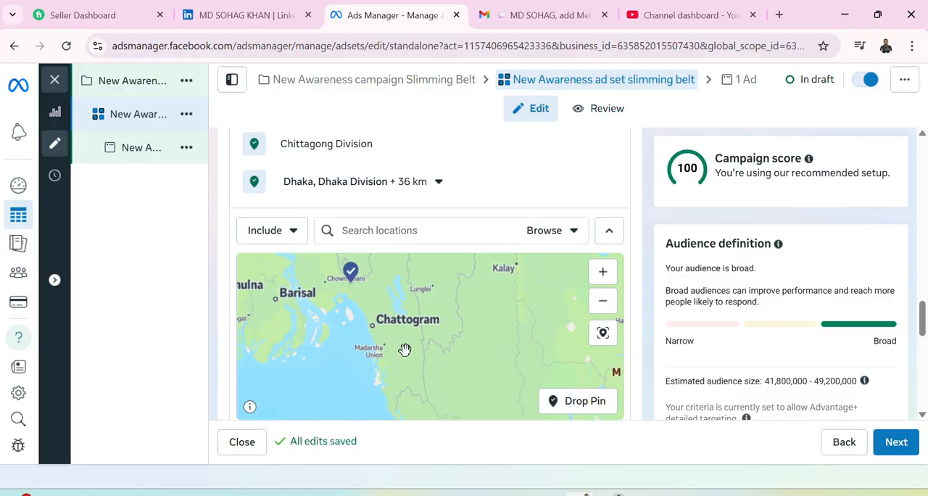
{"action": "scroll", "coordinate": [406, 348], "scroll_direction": "up", "scroll_amount": 1}
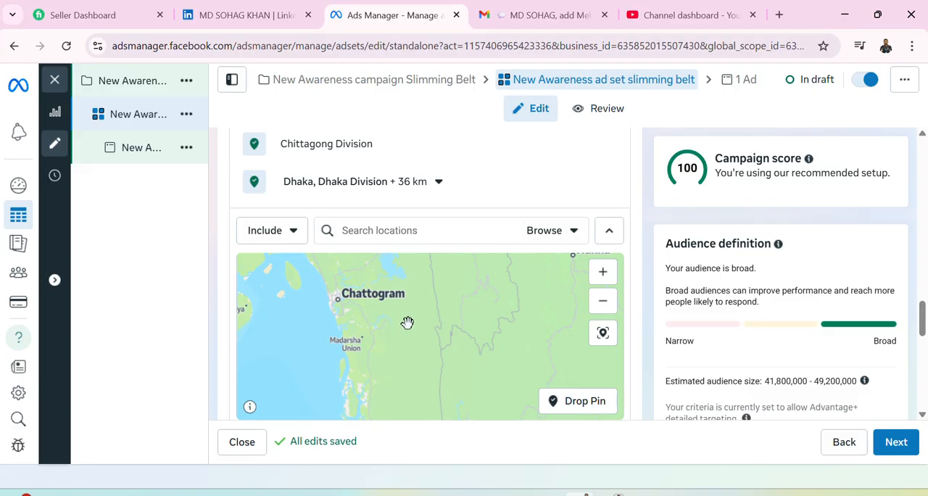
{"action": "mouse_move", "coordinate": [408, 322]}
{"action": "left_mouse_down"}
{"action": "mouse_move", "coordinate": [356, 357]}
{"action": "mouse_move", "coordinate": [343, 387]}
{"action": "mouse_move", "coordinate": [416, 320]}
{"action": "left_mouse_up"}
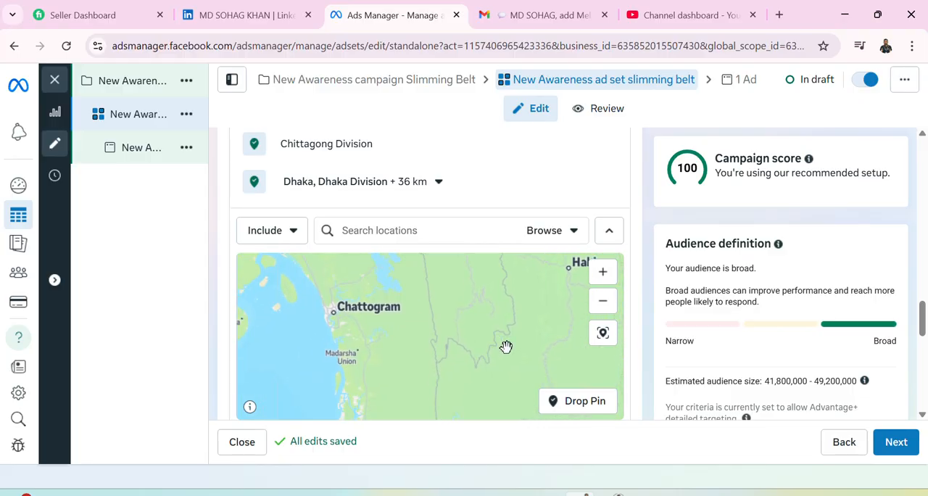
{"action": "left_click", "coordinate": [580, 407]}
{"action": "left_click", "coordinate": [580, 406]}
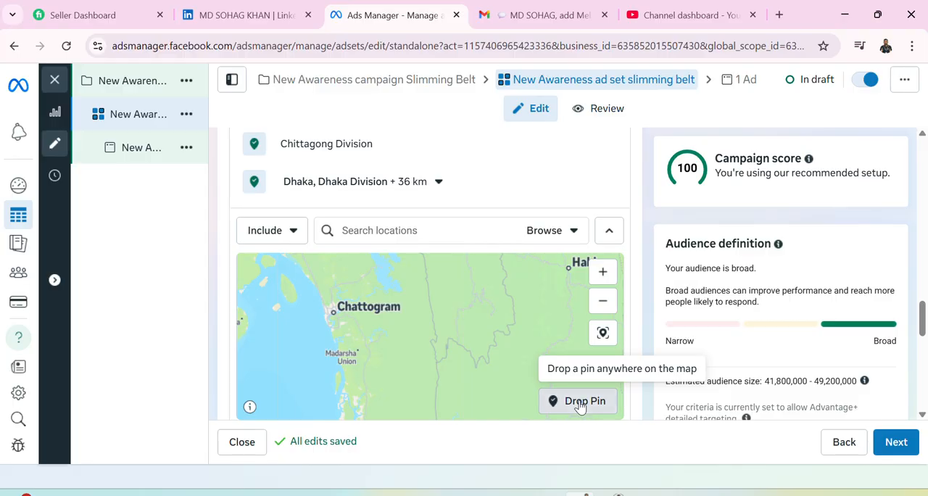
{"action": "left_click", "coordinate": [580, 406]}
{"action": "left_click", "coordinate": [580, 406]}
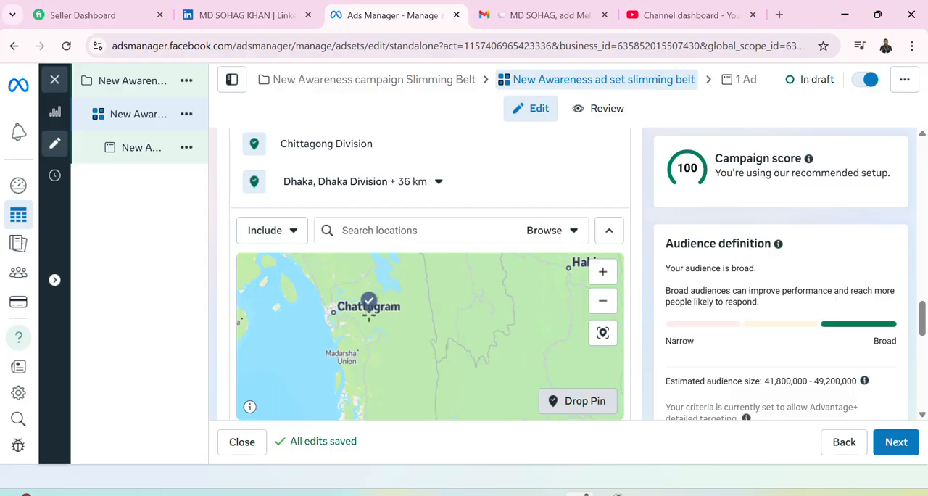
{"action": "left_click", "coordinate": [369, 311]}
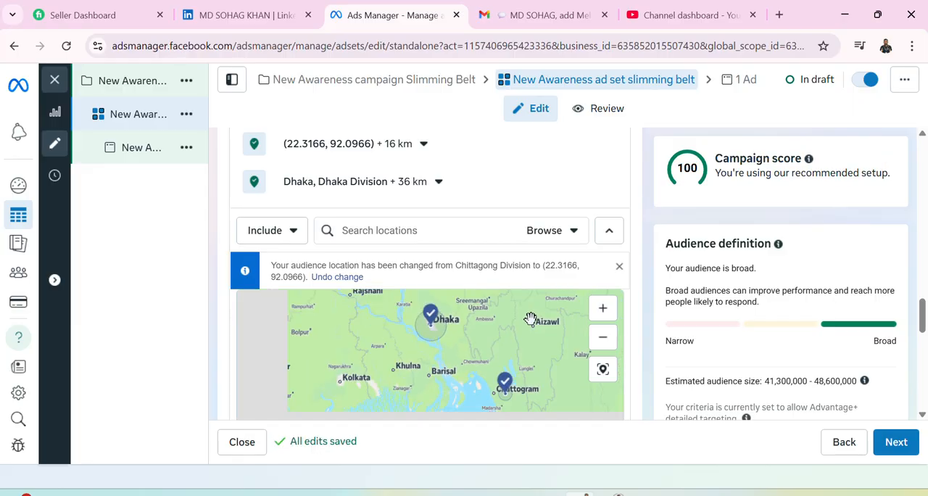
Drop another location pin on the map at Puthia, east of Rajshahi, at about (24.3645, 88.8381).
{"action": "scroll", "coordinate": [531, 319], "scroll_direction": "down", "scroll_amount": 1}
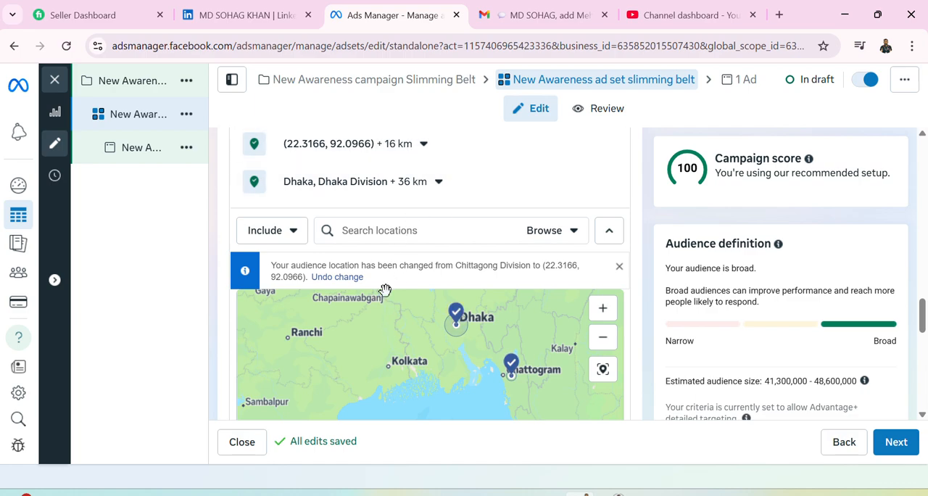
{"action": "scroll", "coordinate": [386, 291], "scroll_direction": "up", "scroll_amount": 1}
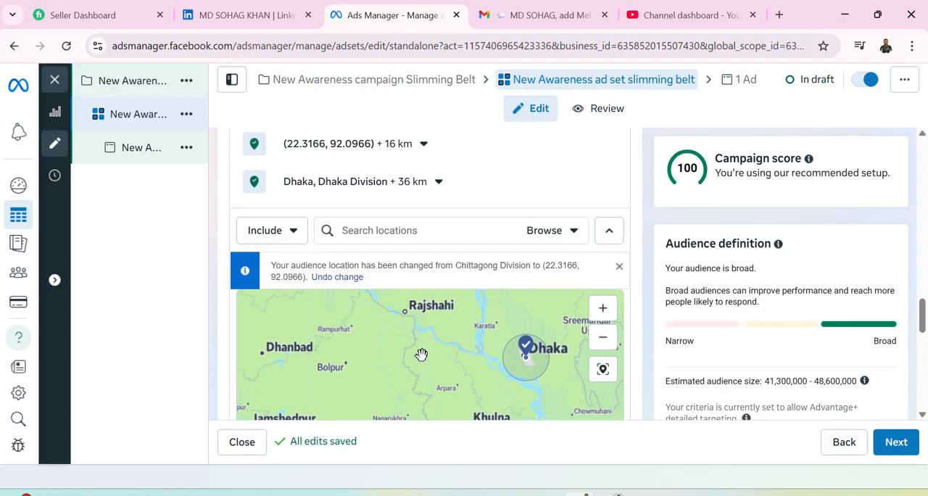
{"action": "left_click_drag", "start_coordinate": [423, 350], "coordinate": [450, 375]}
{"action": "scroll", "coordinate": [375, 350], "scroll_direction": "up", "scroll_amount": 1}
{"action": "scroll", "coordinate": [450, 374], "scroll_direction": "up", "scroll_amount": 1}
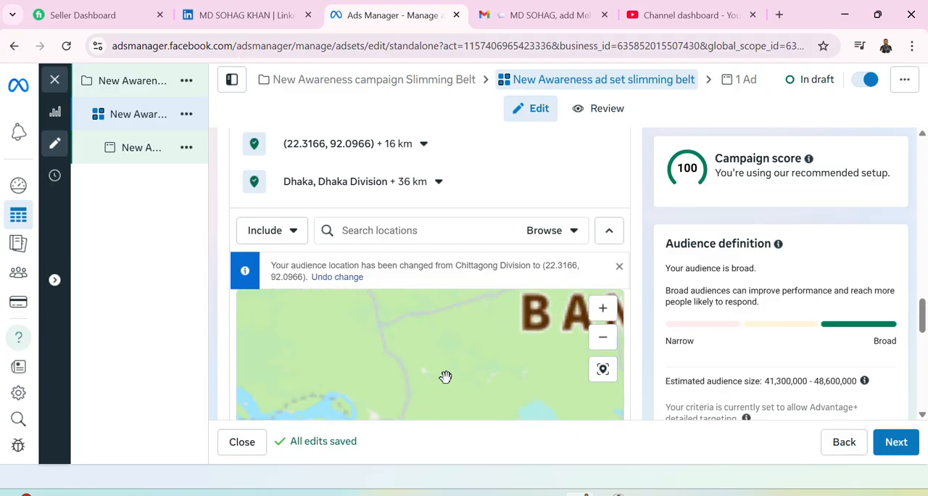
{"action": "left_click_drag", "start_coordinate": [400, 346], "coordinate": [589, 429]}
{"action": "scroll", "coordinate": [372, 366], "scroll_direction": "up", "scroll_amount": 1}
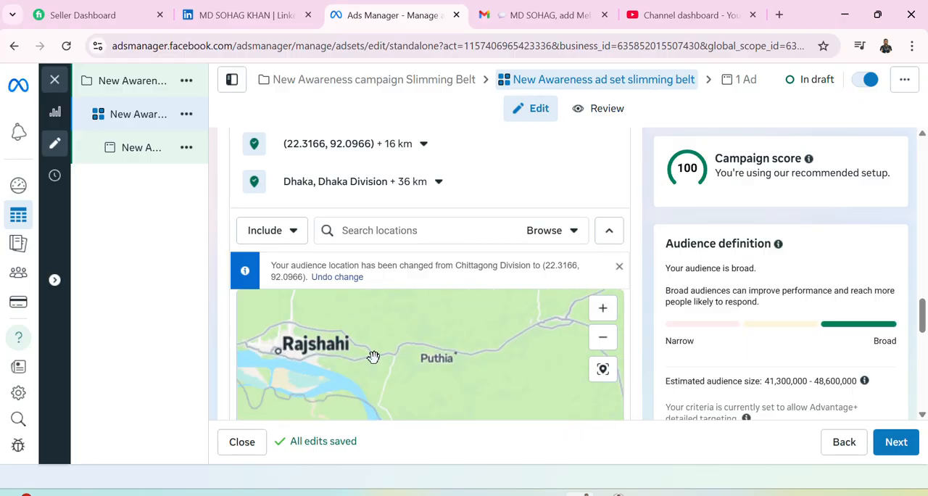
{"action": "left_click_drag", "start_coordinate": [362, 369], "coordinate": [332, 355]}
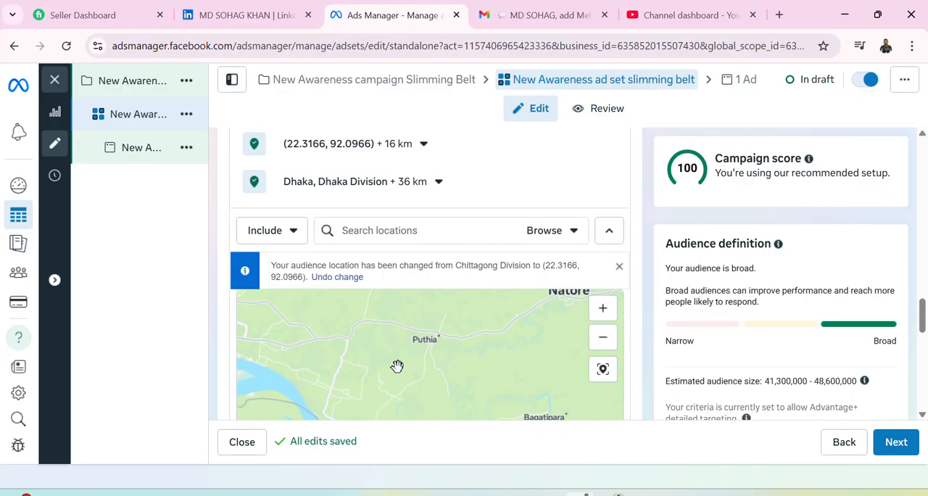
{"action": "left_click_drag", "start_coordinate": [439, 355], "coordinate": [398, 416]}
{"action": "scroll", "coordinate": [390, 352], "scroll_direction": "up", "scroll_amount": 2}
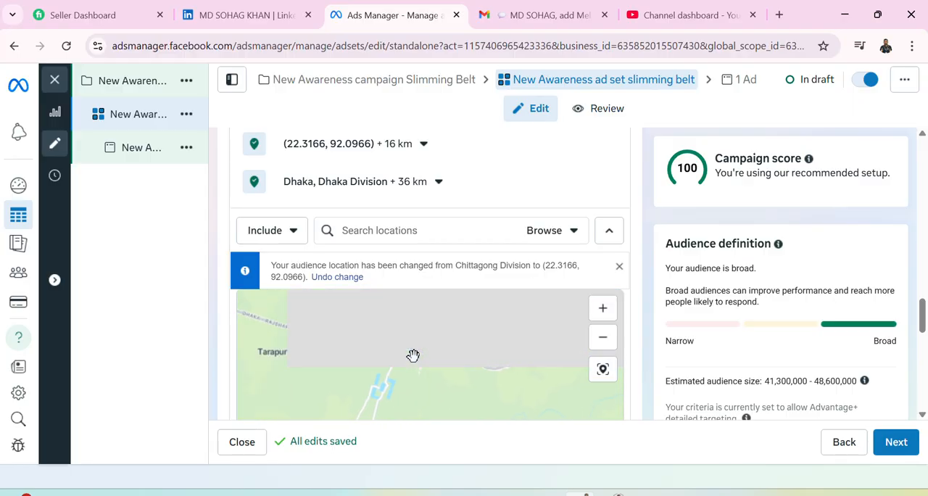
{"action": "left_click_drag", "start_coordinate": [452, 339], "coordinate": [445, 315]}
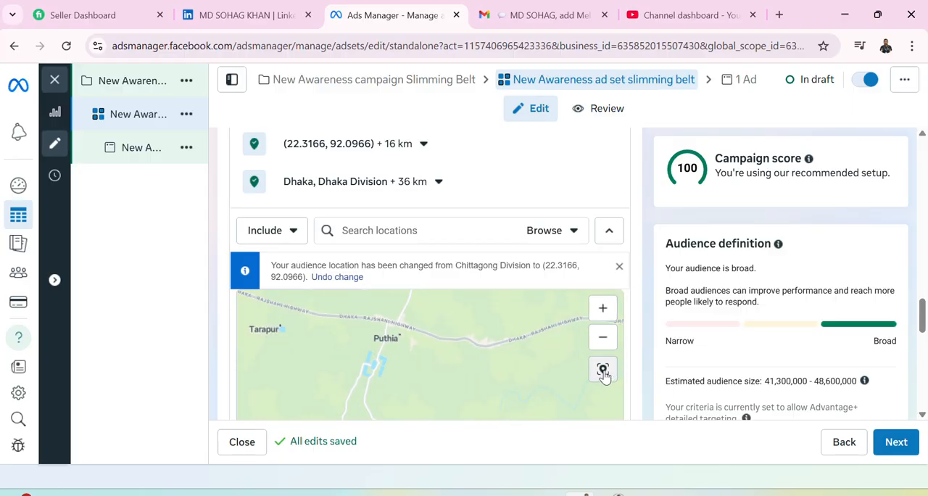
{"action": "scroll", "coordinate": [551, 350], "scroll_direction": "down", "scroll_amount": 2}
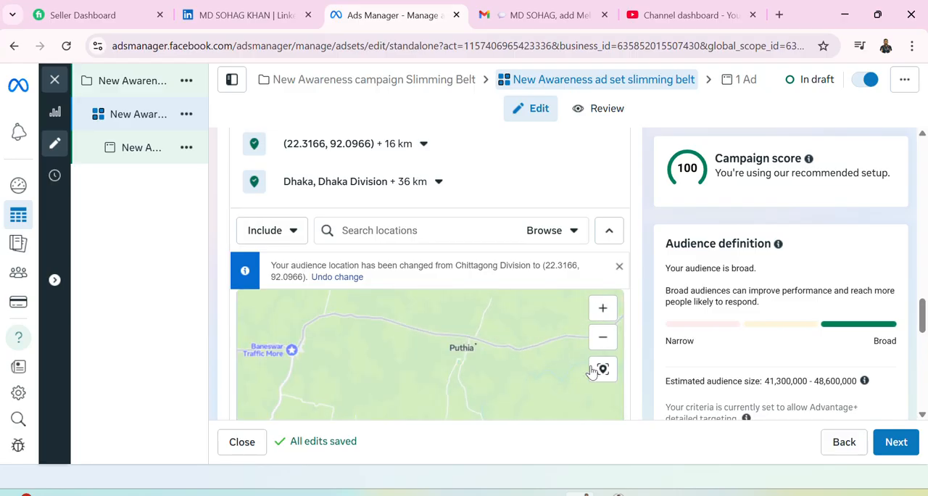
{"action": "scroll", "coordinate": [602, 341], "scroll_direction": "up", "scroll_amount": 2}
{"action": "scroll", "coordinate": [601, 338], "scroll_direction": "down", "scroll_amount": 3}
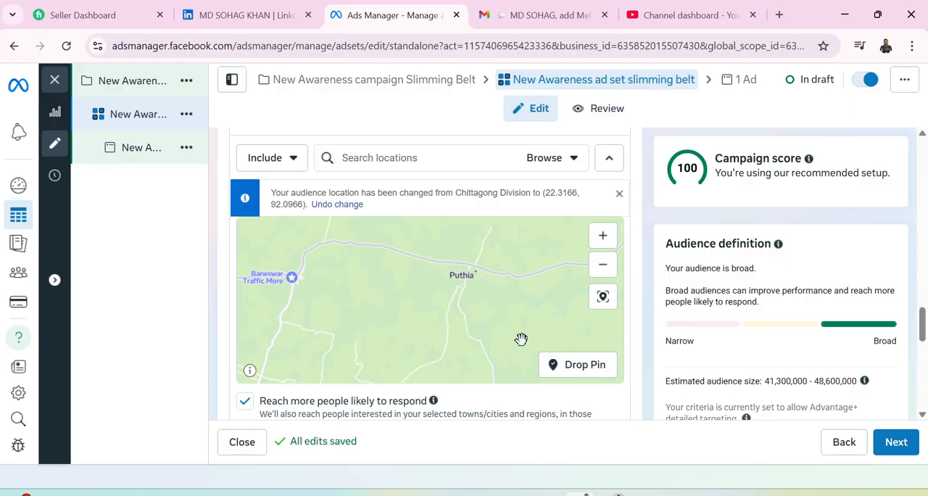
{"action": "left_click", "coordinate": [569, 366]}
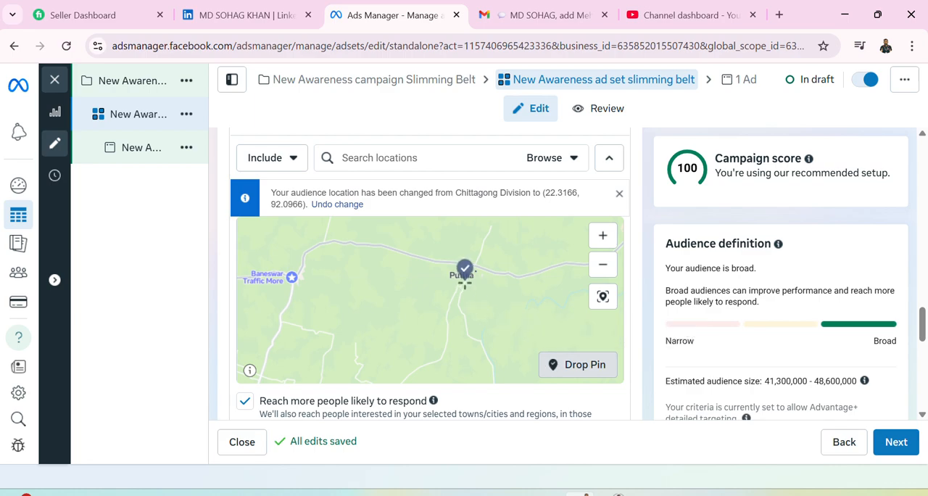
{"action": "left_click", "coordinate": [467, 281]}
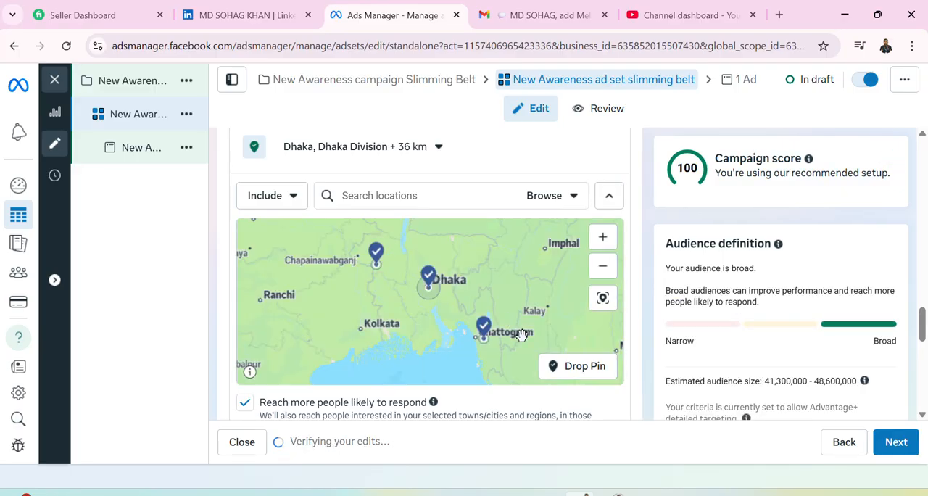
Set the targeting radius of the pin near Chattogram to 13 km.
{"action": "scroll", "coordinate": [469, 160], "scroll_direction": "up", "scroll_amount": 2}
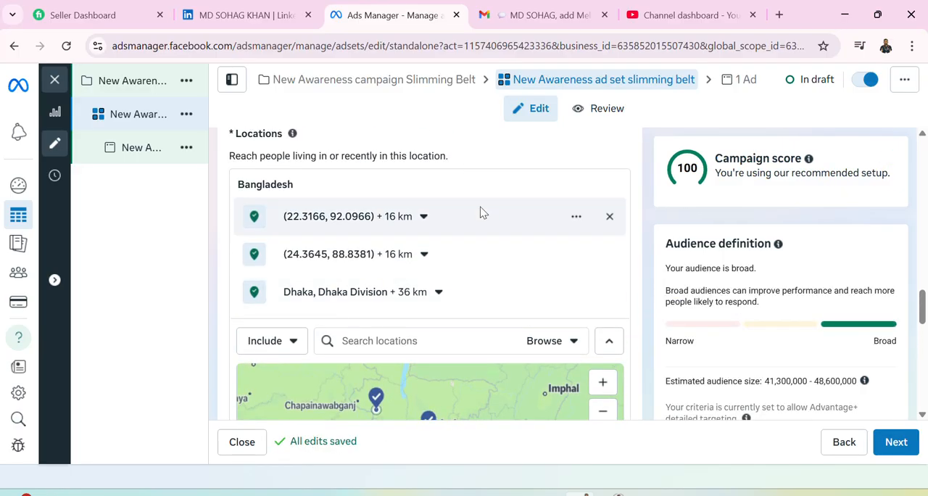
{"action": "left_click", "coordinate": [428, 217]}
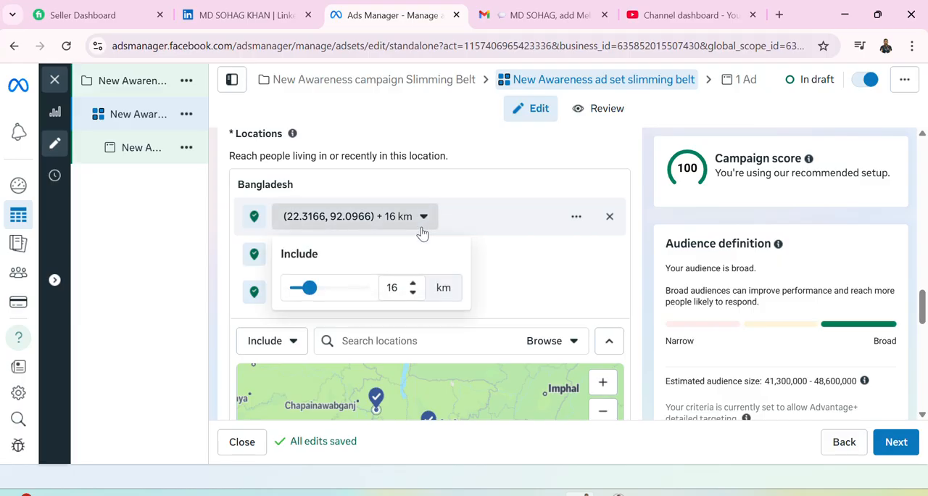
{"action": "mouse_move", "coordinate": [305, 288]}
{"action": "left_mouse_down"}
{"action": "mouse_move", "coordinate": [323, 286]}
{"action": "mouse_move", "coordinate": [303, 287]}
{"action": "left_mouse_up"}
{"action": "left_click", "coordinate": [571, 261]}
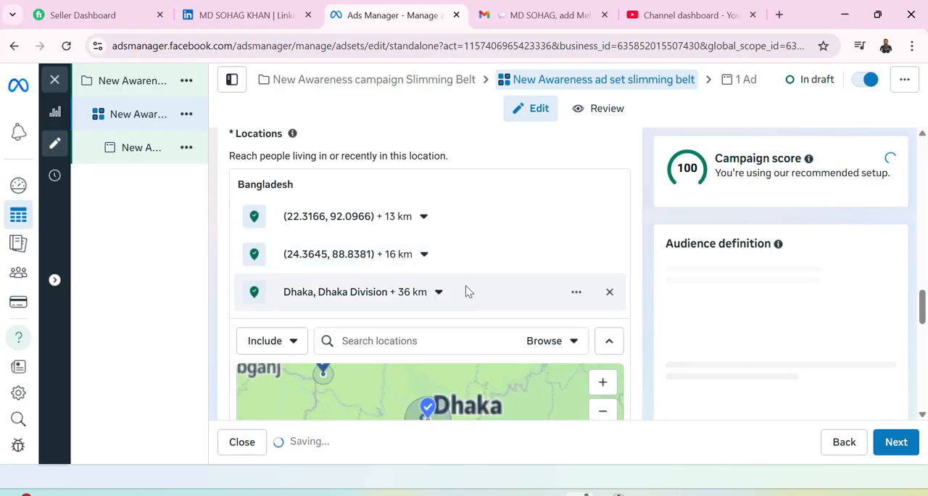
Open the bulk location entry for the audience and choose Postal codes as the location type.
{"action": "scroll", "coordinate": [466, 290], "scroll_direction": "down", "scroll_amount": 2}
{"action": "scroll", "coordinate": [465, 298], "scroll_direction": "down", "scroll_amount": 1}
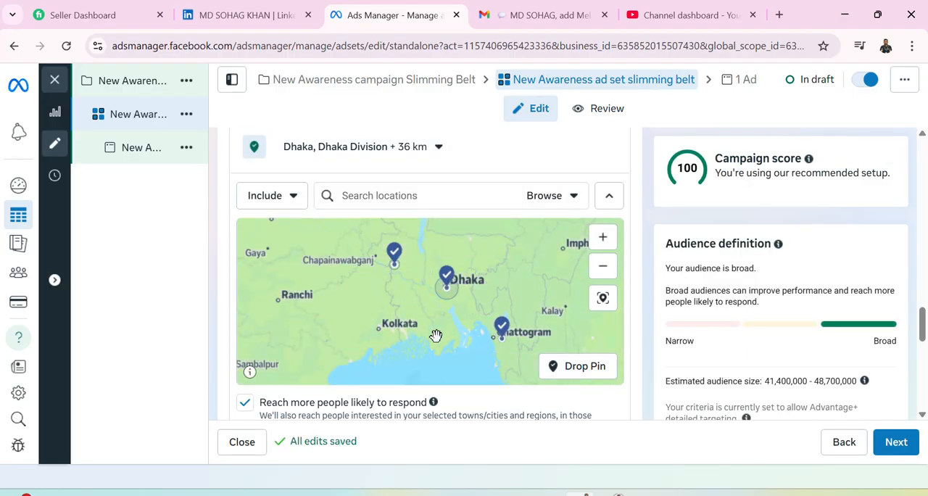
{"action": "scroll", "coordinate": [435, 348], "scroll_direction": "down", "scroll_amount": 2}
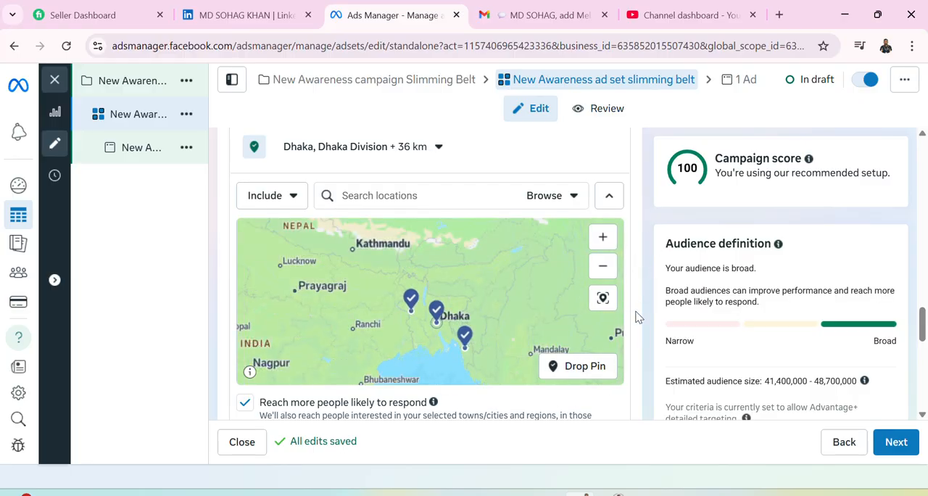
{"action": "scroll", "coordinate": [469, 301], "scroll_direction": "down", "scroll_amount": 1}
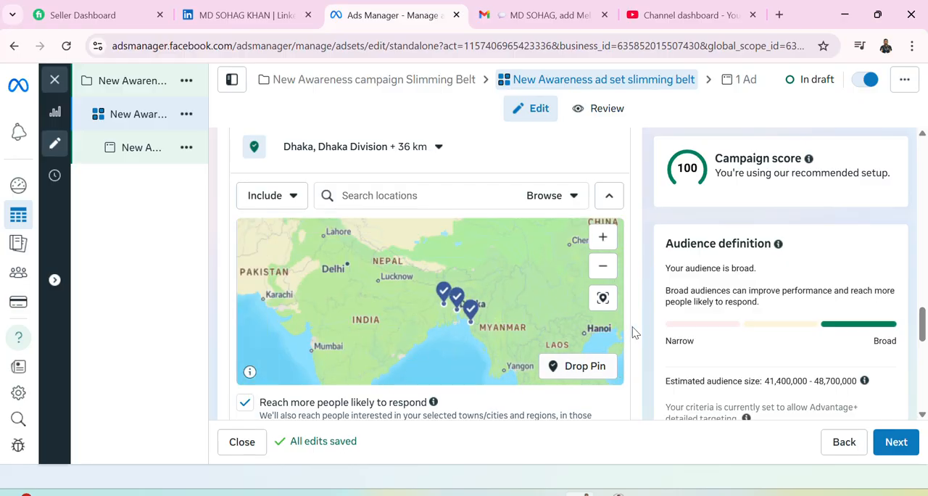
{"action": "scroll", "coordinate": [641, 371], "scroll_direction": "down", "scroll_amount": 1}
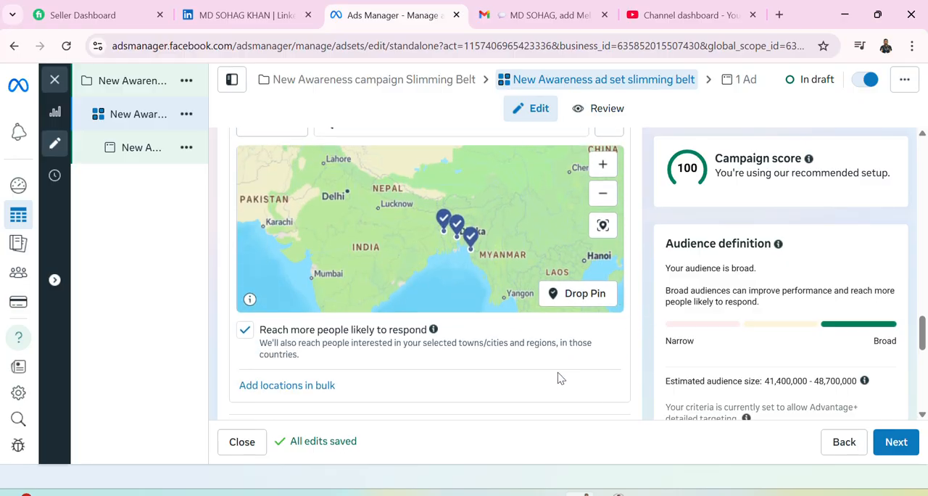
{"action": "left_click", "coordinate": [312, 386]}
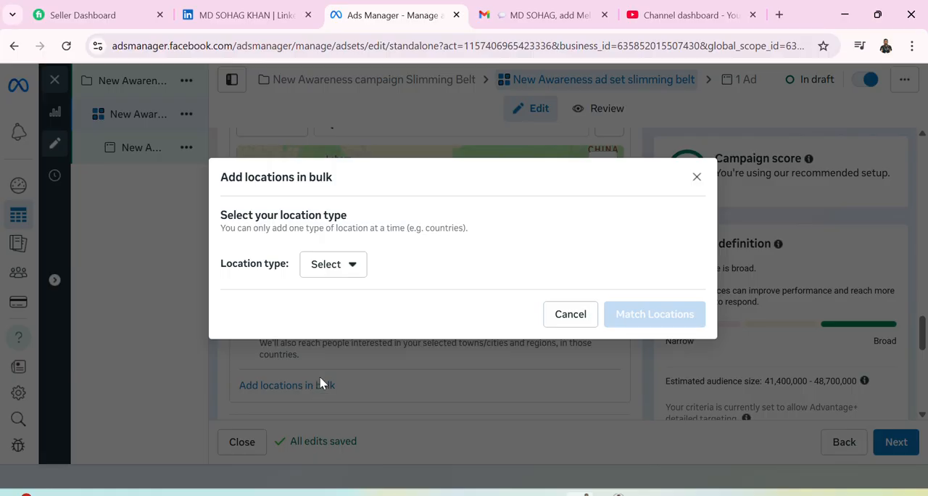
{"action": "left_click", "coordinate": [359, 267]}
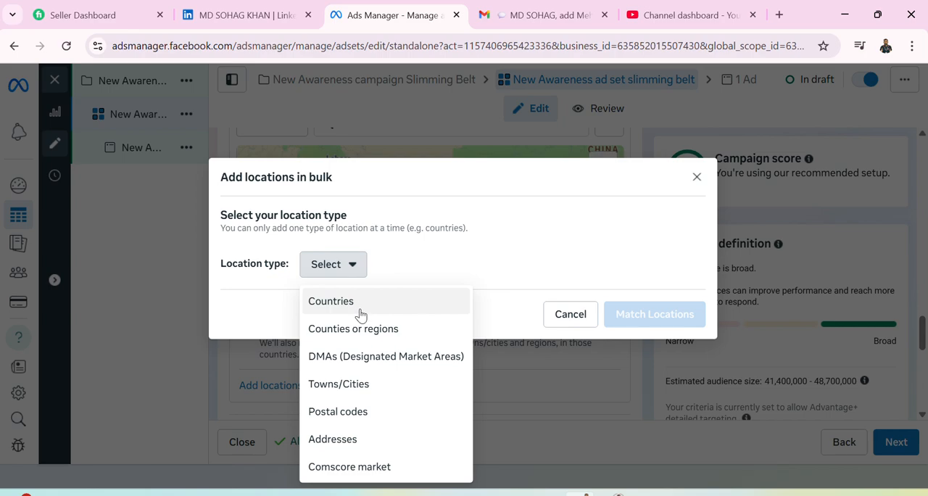
{"action": "left_click", "coordinate": [361, 414]}
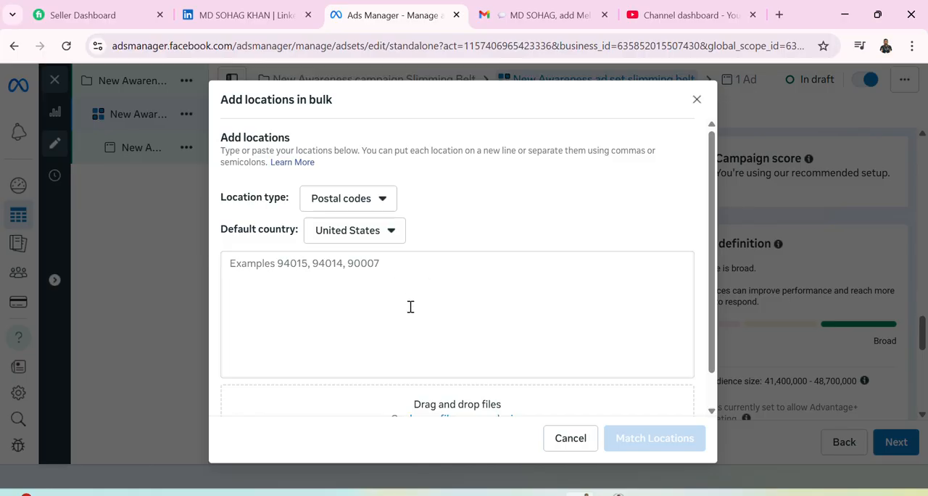
Review the bulk entry form for postal codes, its file upload area and the available location types.
{"action": "scroll", "coordinate": [495, 314], "scroll_direction": "down", "scroll_amount": 1}
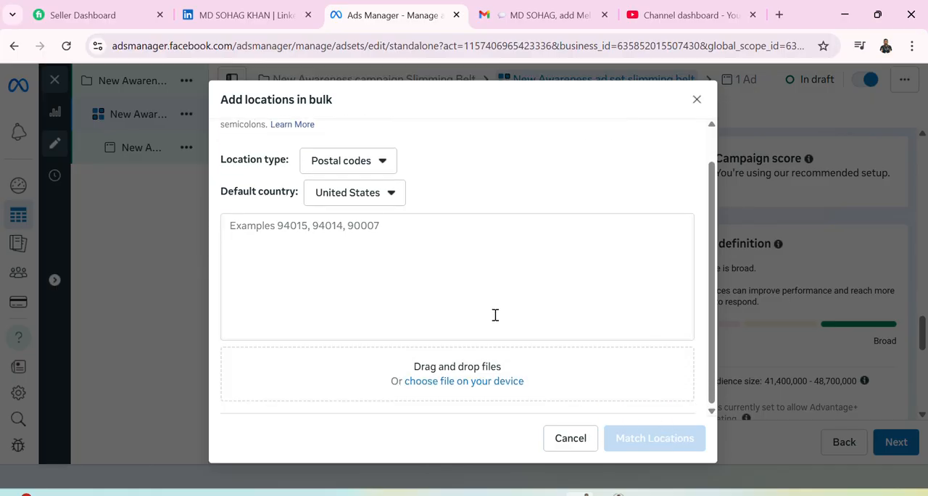
{"action": "scroll", "coordinate": [479, 304], "scroll_direction": "up", "scroll_amount": 1}
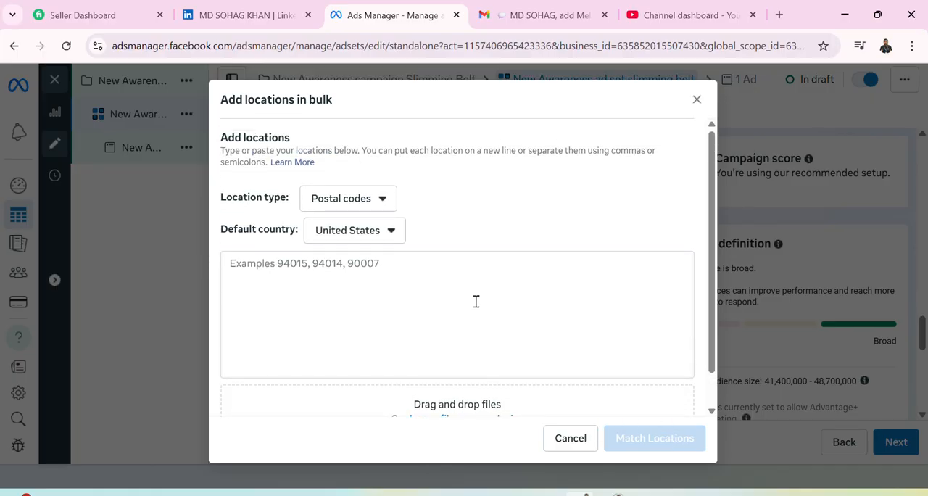
{"action": "left_click", "coordinate": [384, 201]}
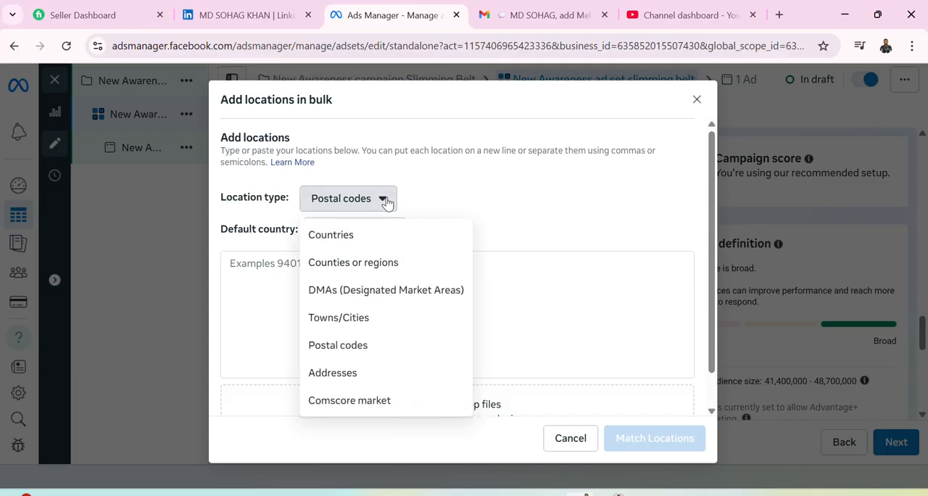
{"action": "left_click", "coordinate": [387, 202]}
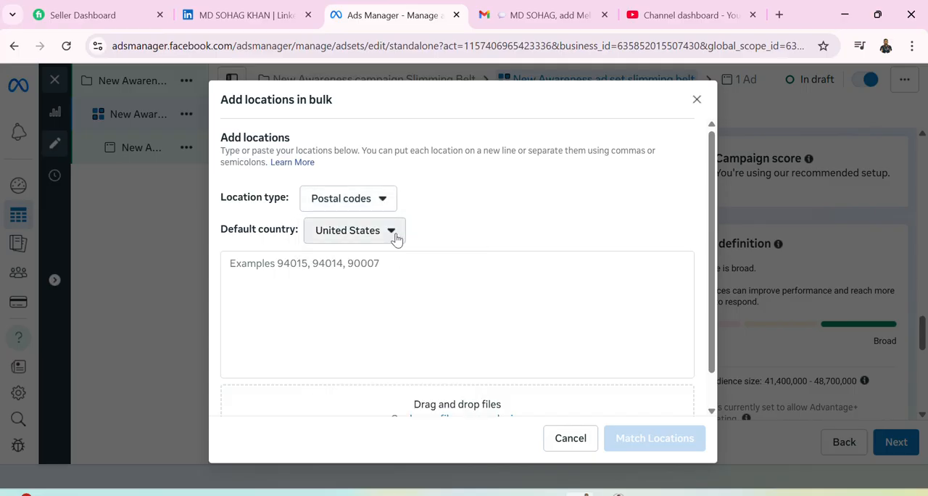
Choose Australia as the default country for the bulk postal codes and cancel the bulk entry without adding any locations.
{"action": "left_click", "coordinate": [392, 233]}
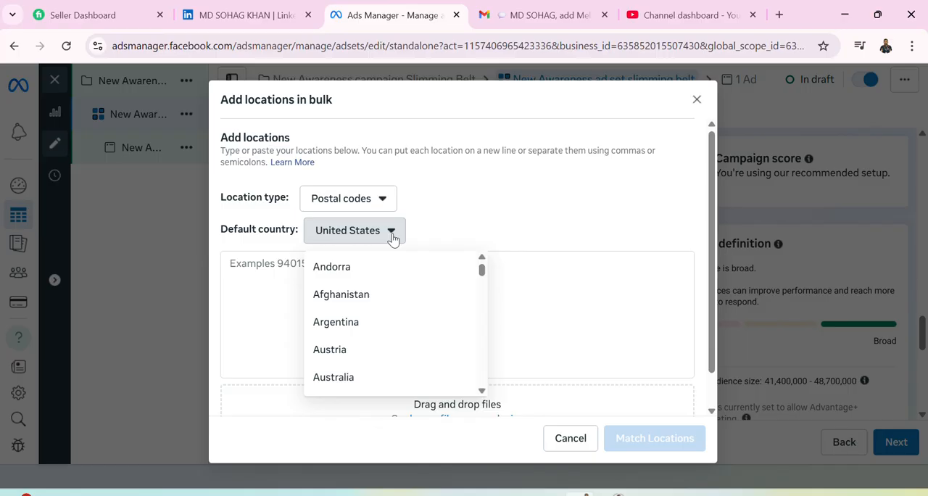
{"action": "scroll", "coordinate": [410, 321], "scroll_direction": "down", "scroll_amount": 3}
{"action": "left_click", "coordinate": [410, 317]}
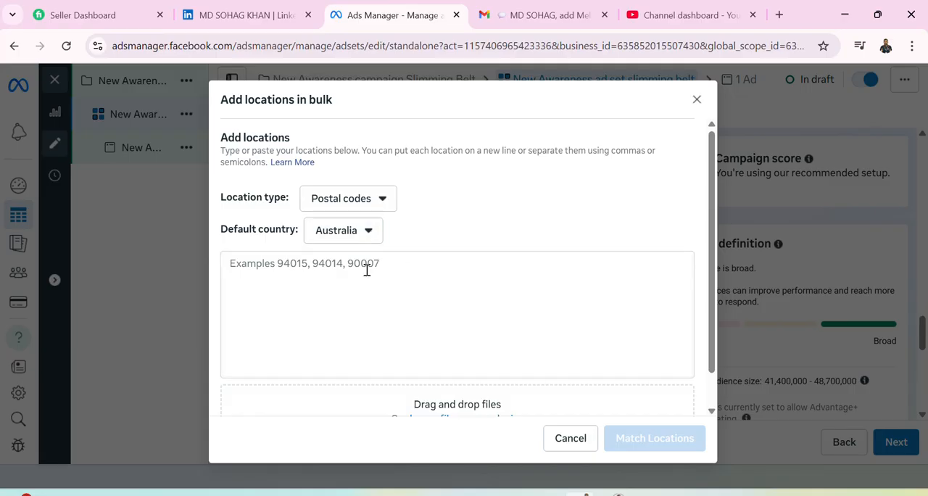
{"action": "left_click", "coordinate": [317, 267]}
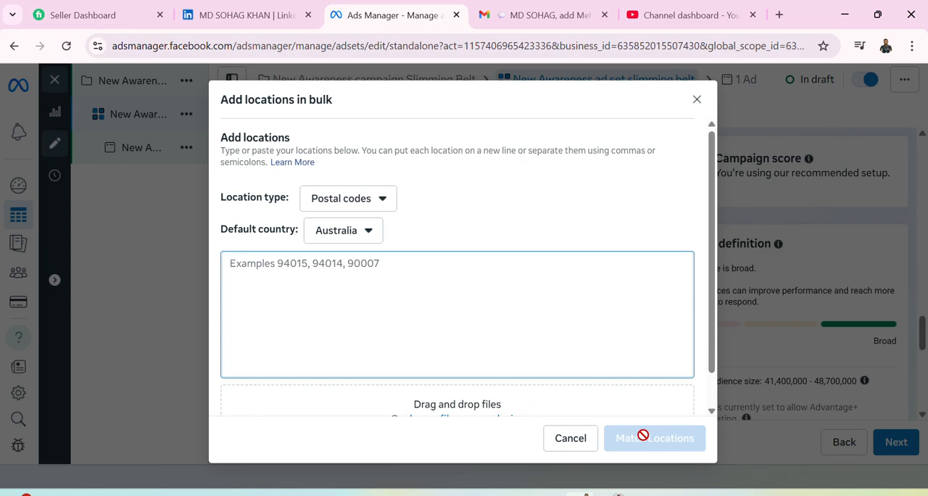
{"action": "left_click", "coordinate": [413, 338]}
{"action": "scroll", "coordinate": [413, 339], "scroll_direction": "down", "scroll_amount": 1}
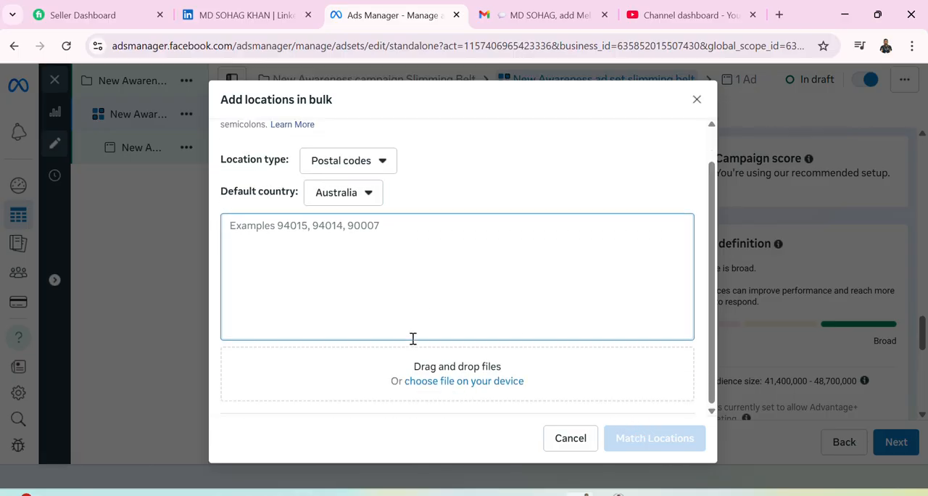
{"action": "scroll", "coordinate": [412, 339], "scroll_direction": "up", "scroll_amount": 1}
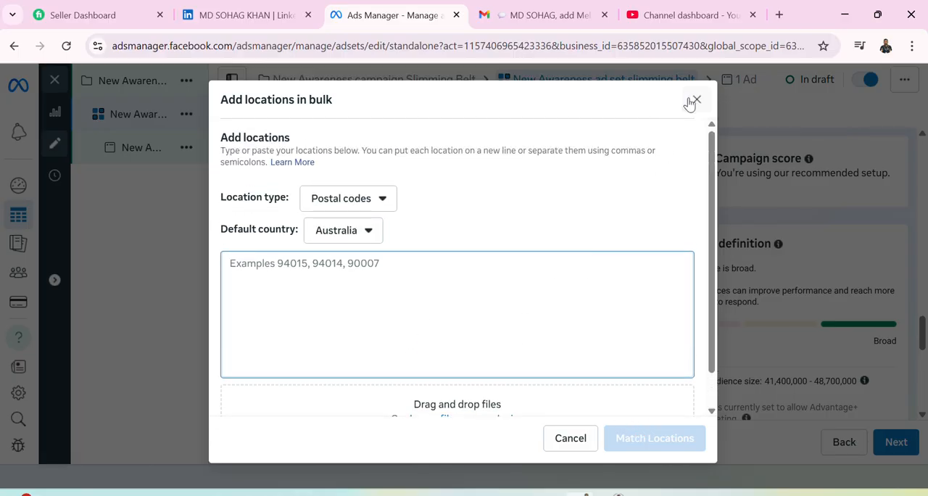
{"action": "left_click", "coordinate": [575, 443]}
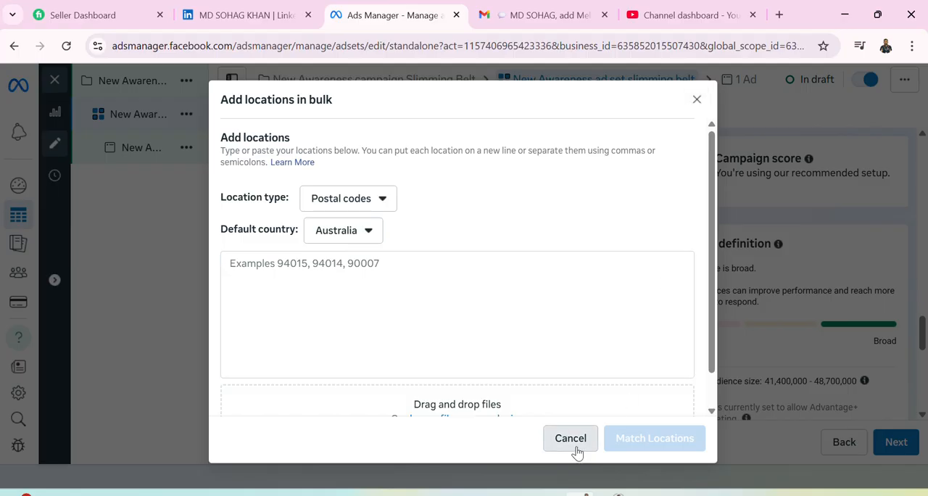
Expand the additional audience control options and check the ages available for the minimum age, leaving it at 18.
{"action": "scroll", "coordinate": [435, 359], "scroll_direction": "down", "scroll_amount": 3}
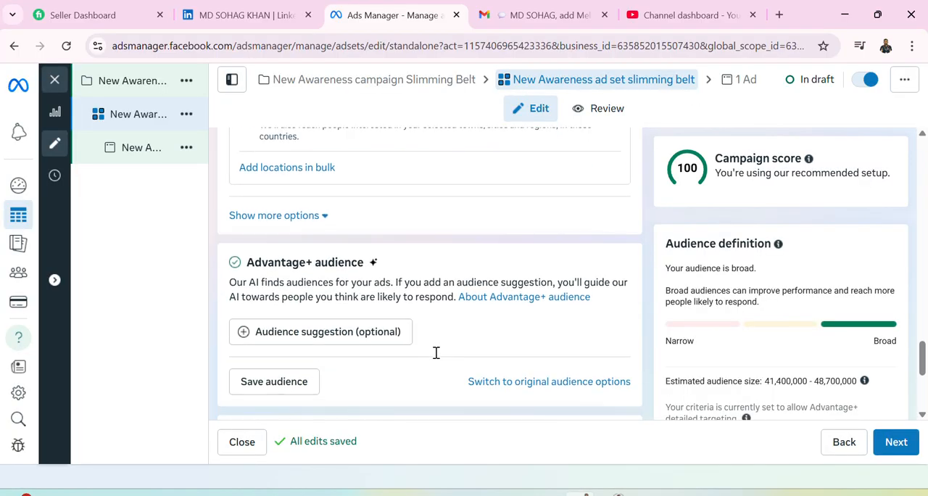
{"action": "left_click", "coordinate": [323, 216]}
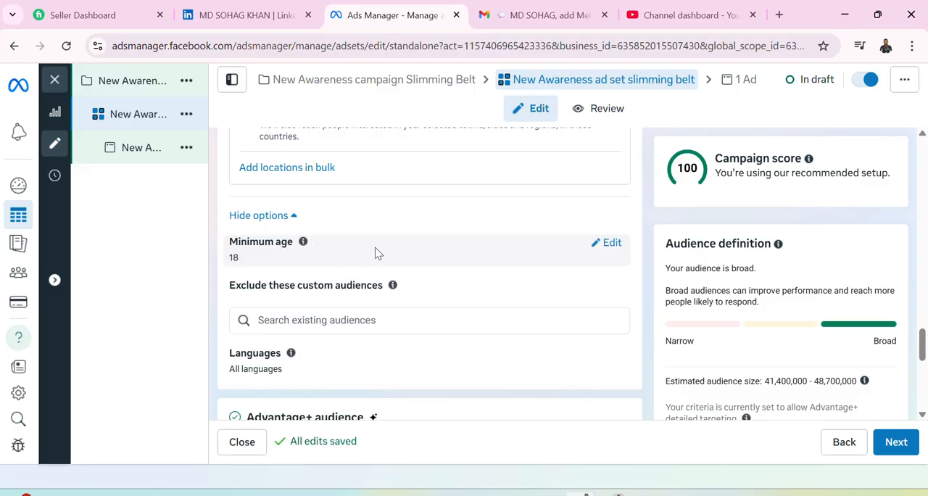
{"action": "left_click", "coordinate": [608, 243]}
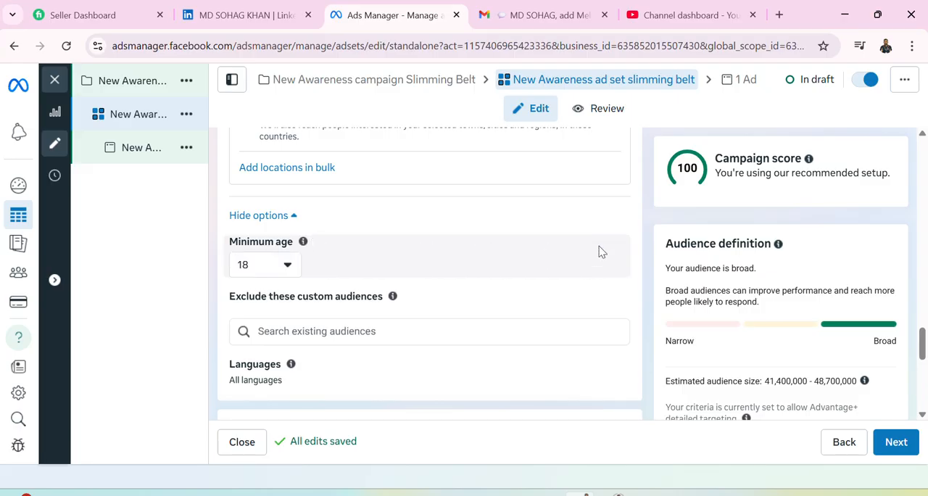
{"action": "left_click", "coordinate": [292, 270]}
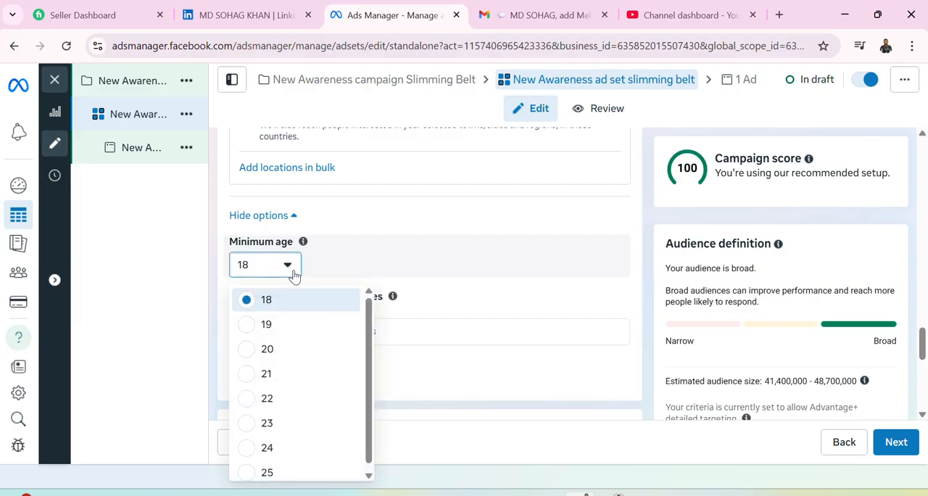
{"action": "left_click", "coordinate": [294, 273]}
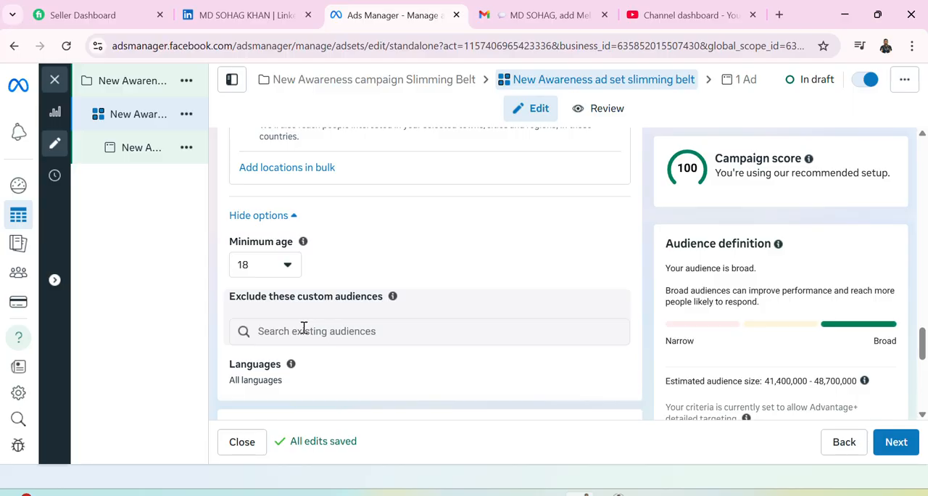
View the existing custom and lookalike audiences available for exclusion without selecting any.
{"action": "scroll", "coordinate": [350, 327], "scroll_direction": "down", "scroll_amount": 1}
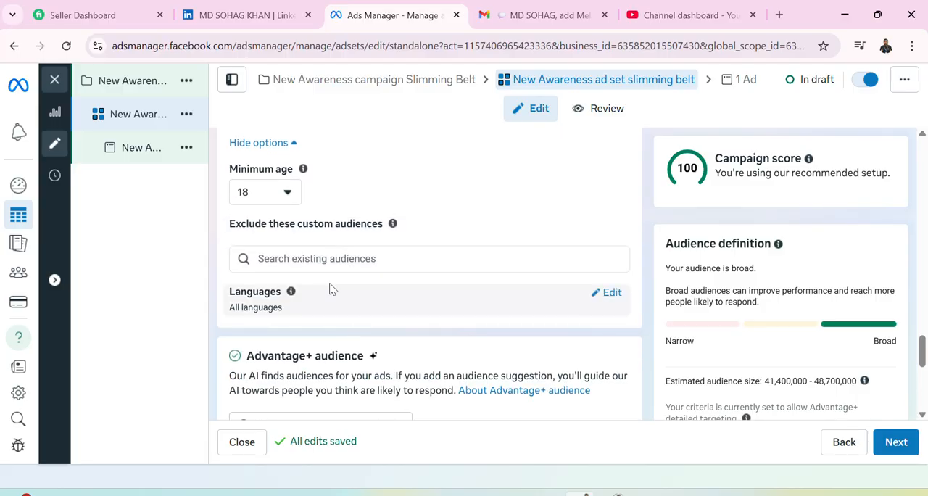
{"action": "left_click", "coordinate": [331, 262]}
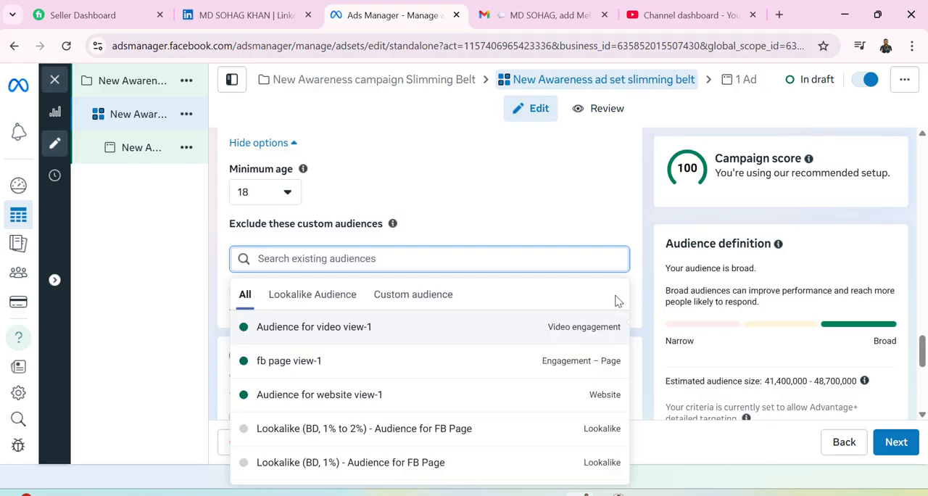
{"action": "left_click", "coordinate": [511, 206]}
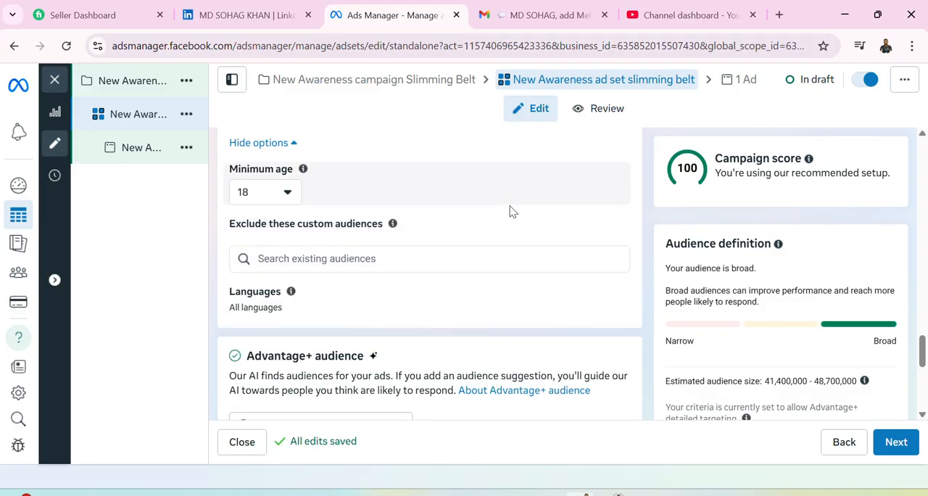
{"action": "left_click", "coordinate": [467, 252]}
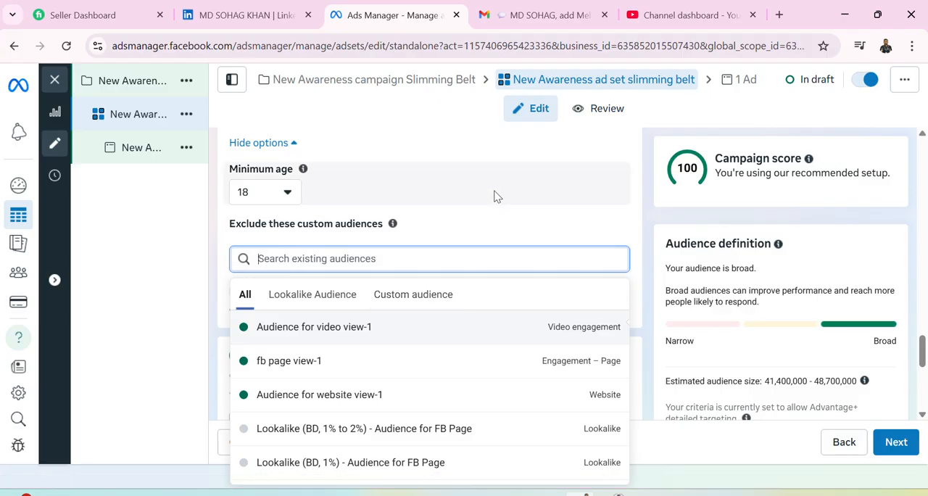
{"action": "left_click", "coordinate": [508, 201]}
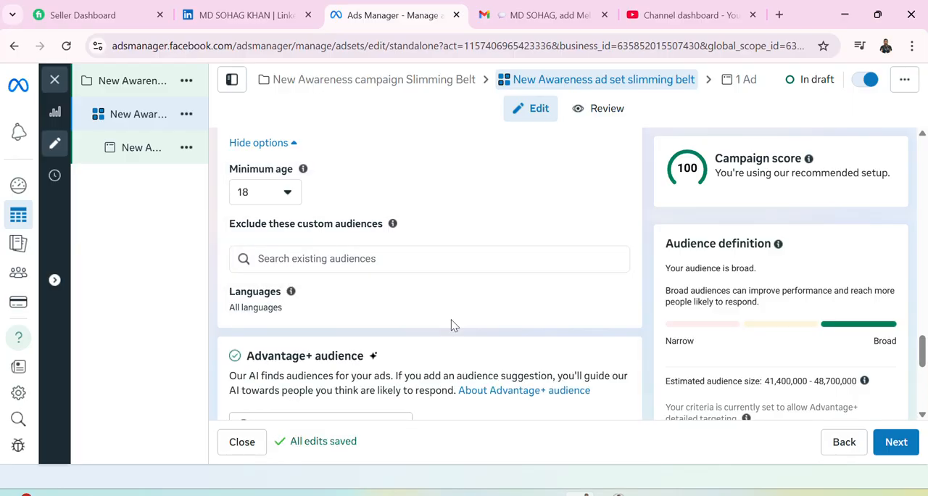
Review the targeted Bangladesh locations and examine their pins on the map at different zoom levels.
{"action": "scroll", "coordinate": [412, 336], "scroll_direction": "up", "scroll_amount": 1}
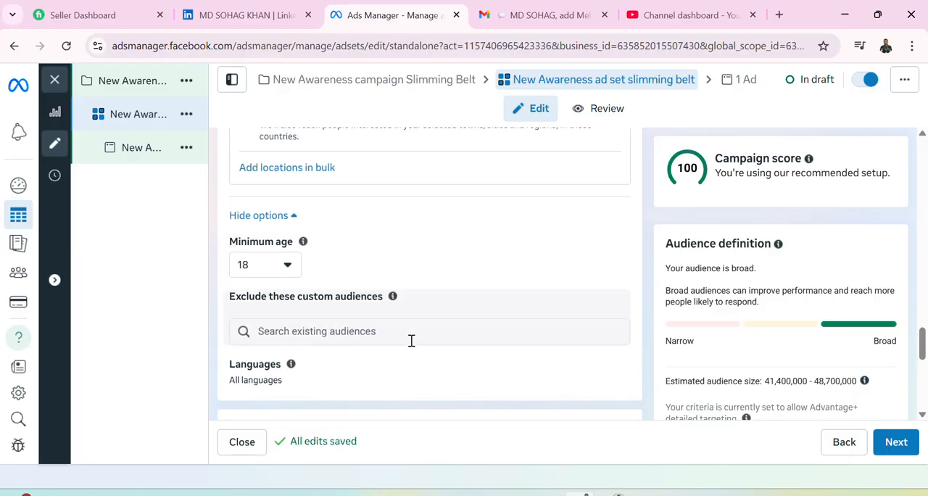
{"action": "scroll", "coordinate": [407, 359], "scroll_direction": "up", "scroll_amount": 2}
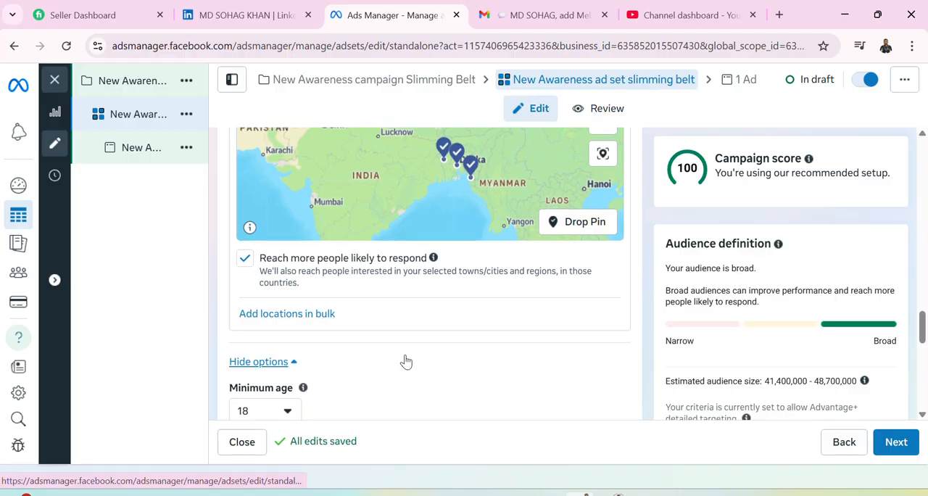
{"action": "scroll", "coordinate": [406, 361], "scroll_direction": "up", "scroll_amount": 3}
{"action": "scroll", "coordinate": [404, 356], "scroll_direction": "up", "scroll_amount": 2}
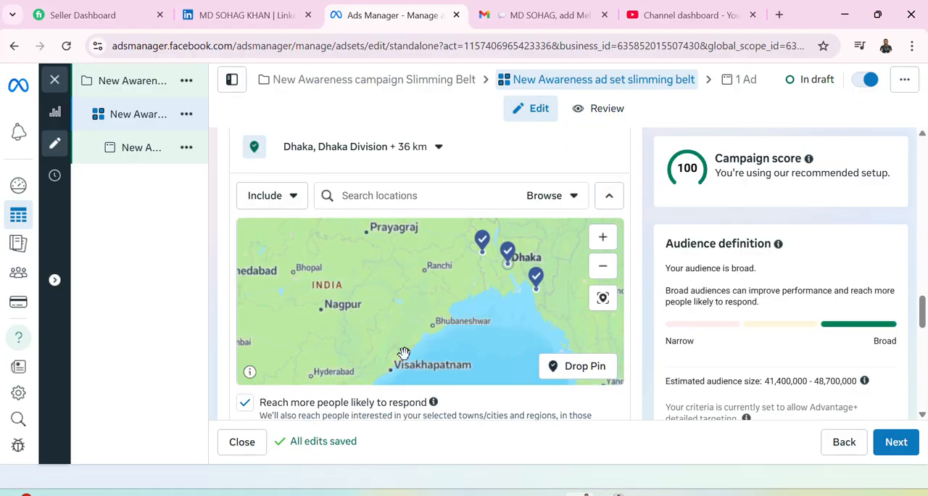
{"action": "scroll", "coordinate": [404, 354], "scroll_direction": "down", "scroll_amount": 3}
{"action": "scroll", "coordinate": [461, 416], "scroll_direction": "up", "scroll_amount": 1}
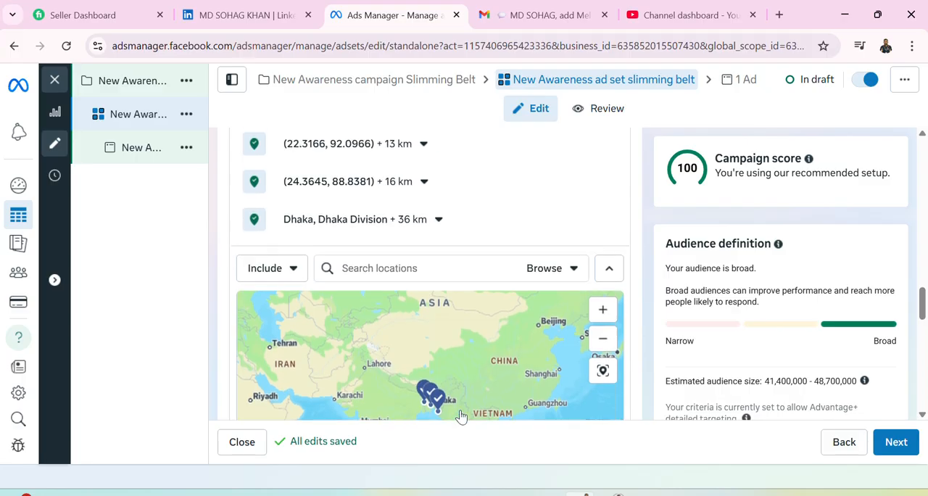
{"action": "scroll", "coordinate": [429, 366], "scroll_direction": "down", "scroll_amount": 1}
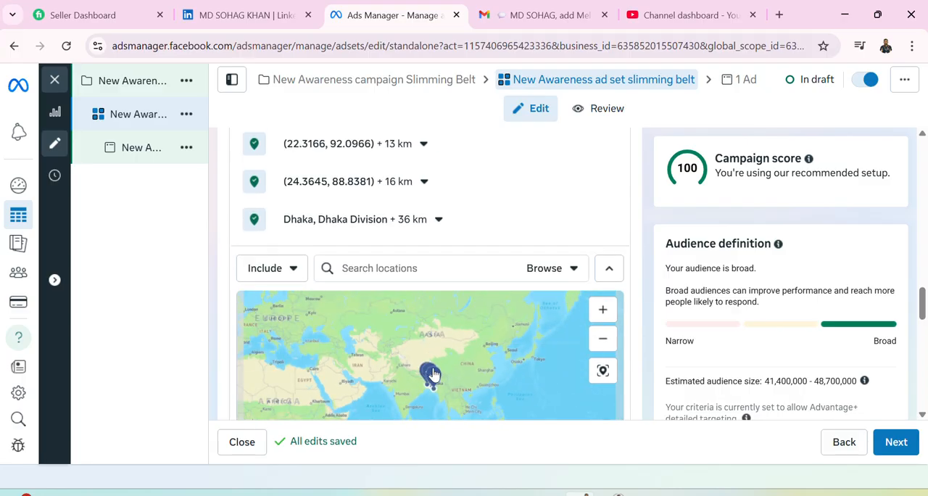
{"action": "scroll", "coordinate": [464, 402], "scroll_direction": "up", "scroll_amount": 1}
{"action": "scroll", "coordinate": [458, 394], "scroll_direction": "up", "scroll_amount": 1}
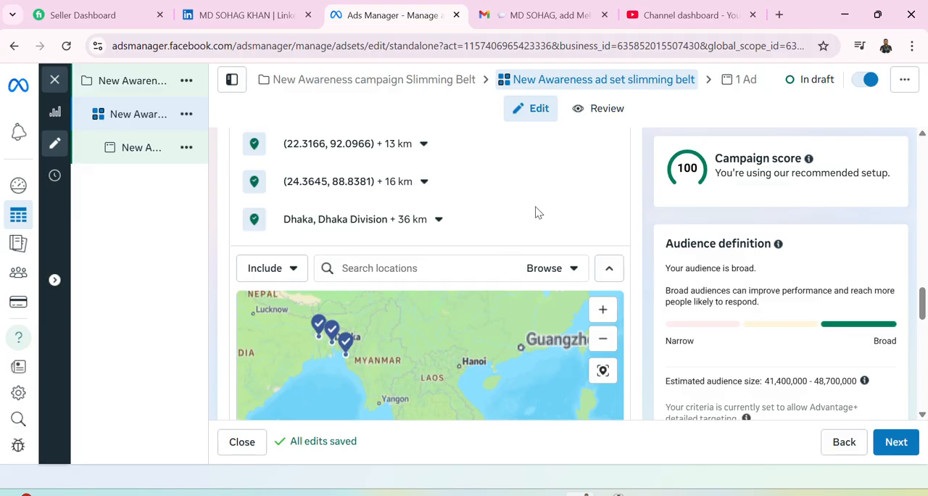
Open the audience's language setting for editing and view its guidance without entering a language.
{"action": "scroll", "coordinate": [518, 219], "scroll_direction": "down", "scroll_amount": 5}
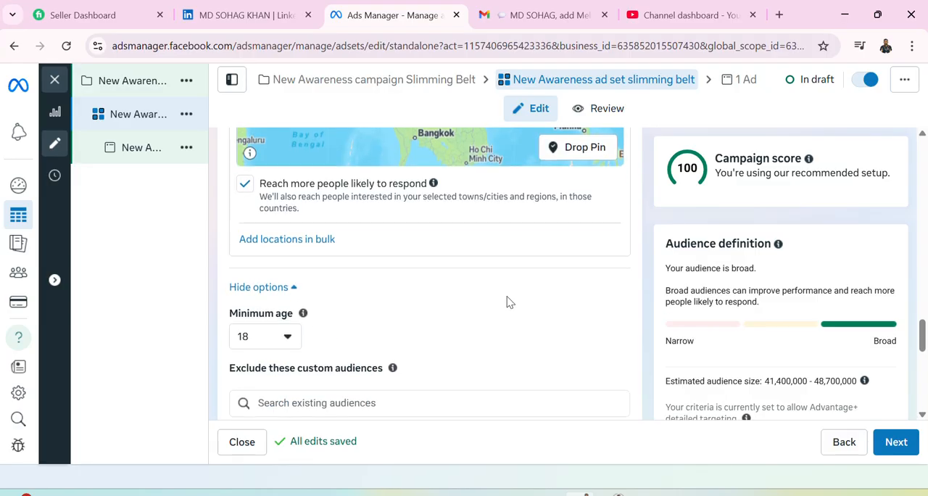
{"action": "scroll", "coordinate": [378, 335], "scroll_direction": "down", "scroll_amount": 1}
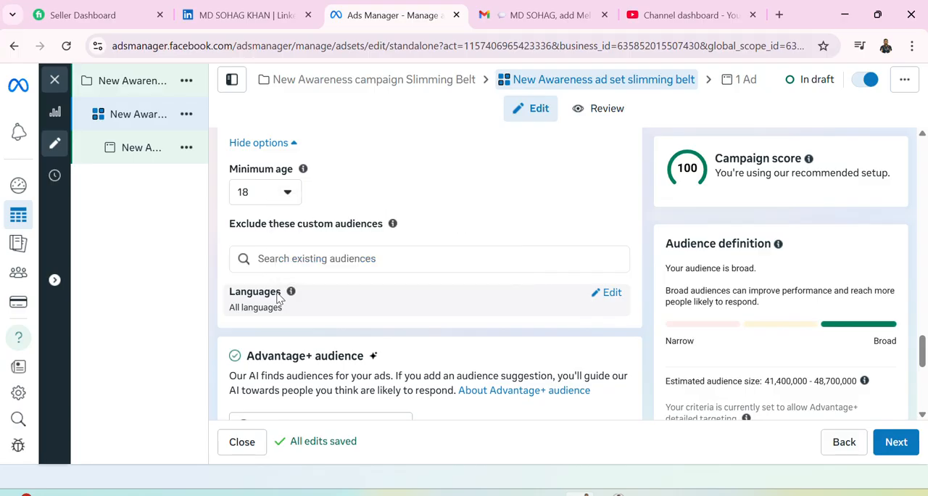
{"action": "left_click", "coordinate": [609, 294]}
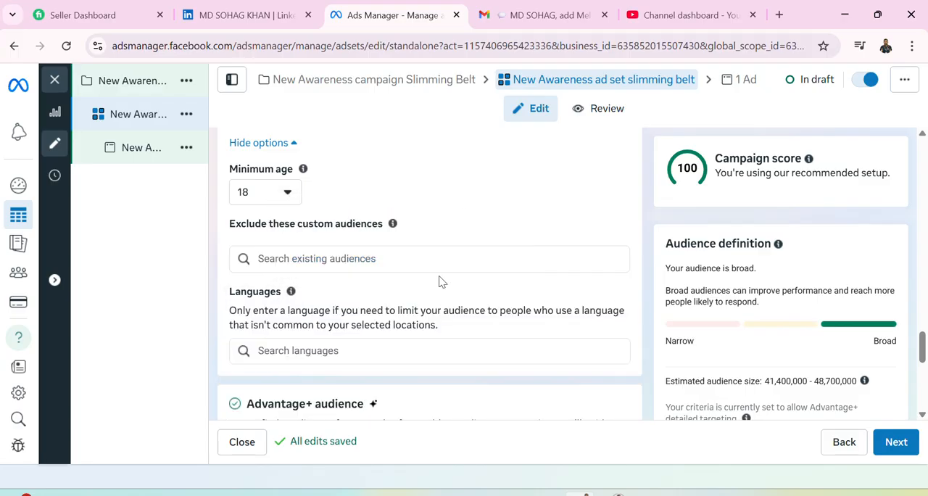
{"action": "scroll", "coordinate": [398, 348], "scroll_direction": "down", "scroll_amount": 2}
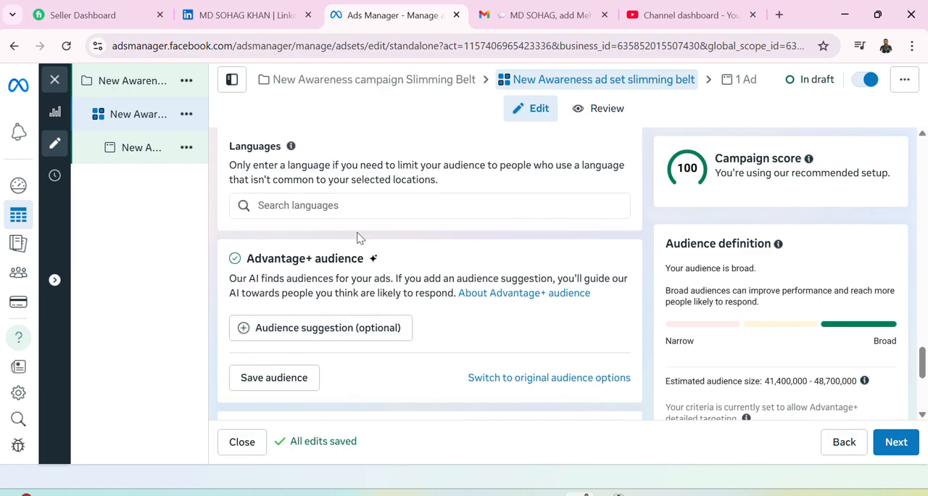
{"action": "scroll", "coordinate": [327, 246], "scroll_direction": "up", "scroll_amount": 2}
{"action": "scroll", "coordinate": [323, 328], "scroll_direction": "down", "scroll_amount": 2}
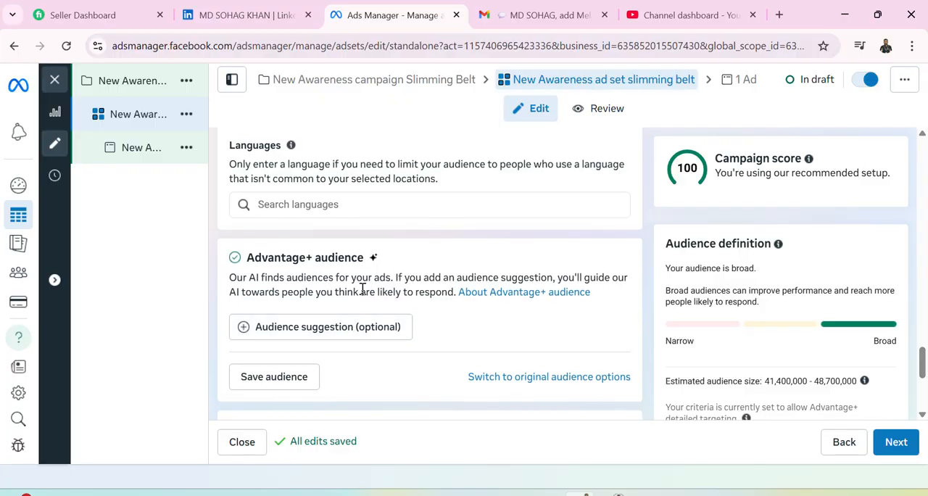
Review the ad set's Advantage+ audience and placements sections, the audience controls with their locations, and the budget scheduling.
{"action": "scroll", "coordinate": [360, 283], "scroll_direction": "down", "scroll_amount": 2}
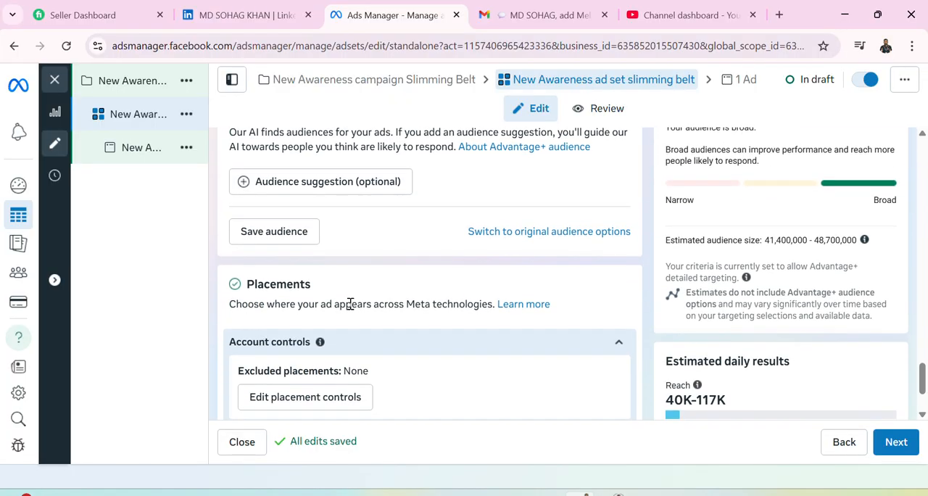
{"action": "scroll", "coordinate": [351, 306], "scroll_direction": "down", "scroll_amount": 2}
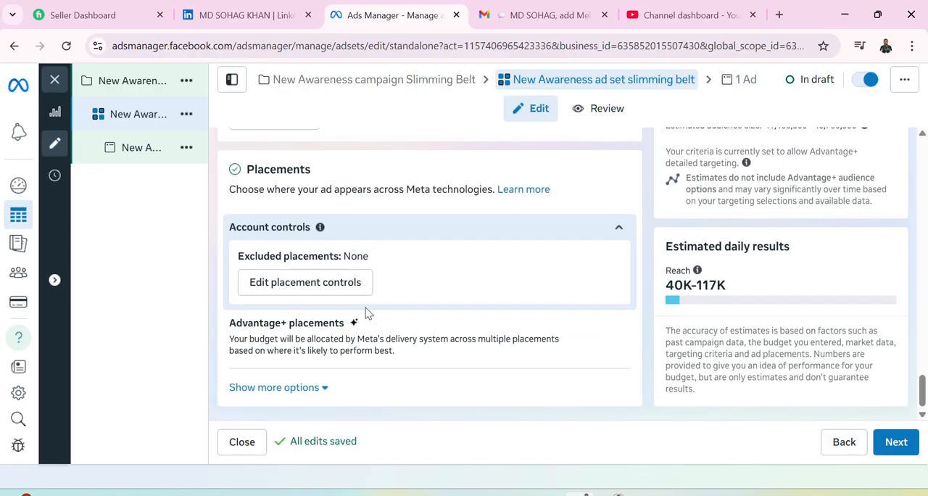
{"action": "scroll", "coordinate": [367, 313], "scroll_direction": "up", "scroll_amount": 2}
{"action": "scroll", "coordinate": [367, 314], "scroll_direction": "up", "scroll_amount": 1}
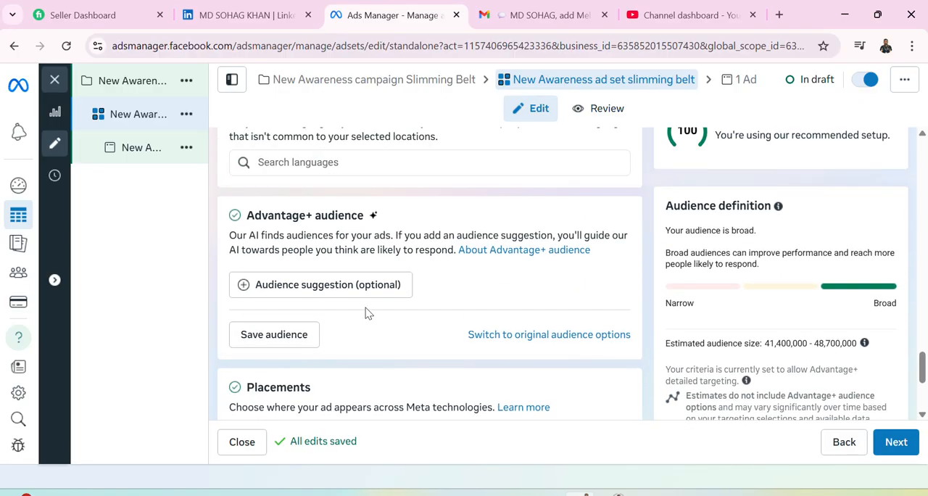
{"action": "scroll", "coordinate": [366, 314], "scroll_direction": "up", "scroll_amount": 2}
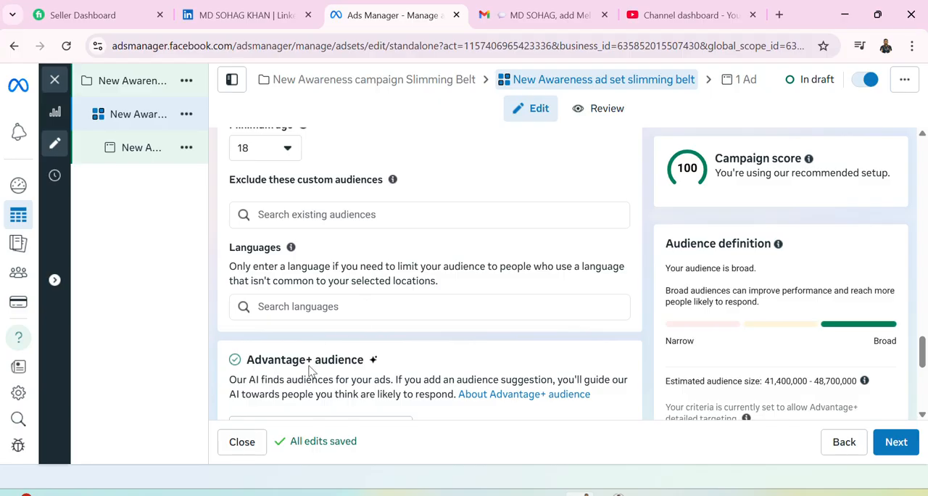
{"action": "scroll", "coordinate": [299, 274], "scroll_direction": "up", "scroll_amount": 3}
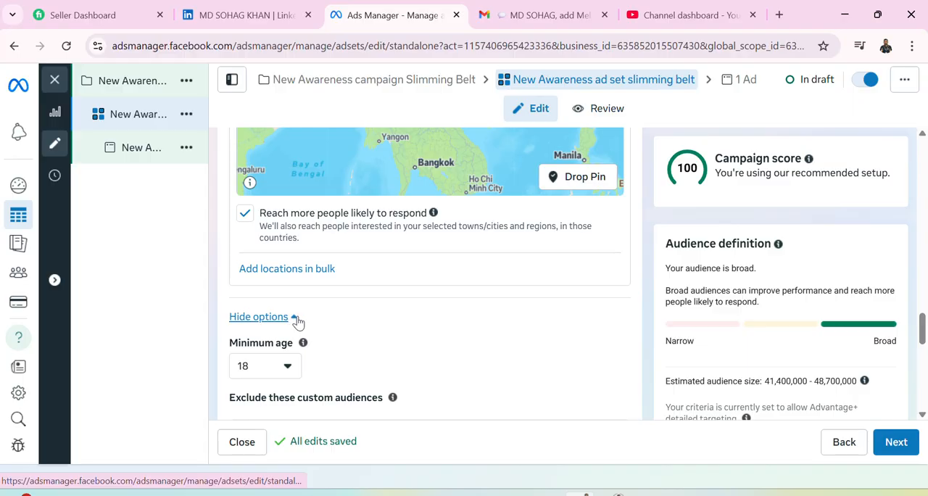
{"action": "scroll", "coordinate": [297, 321], "scroll_direction": "up", "scroll_amount": 3}
{"action": "scroll", "coordinate": [324, 305], "scroll_direction": "up", "scroll_amount": 2}
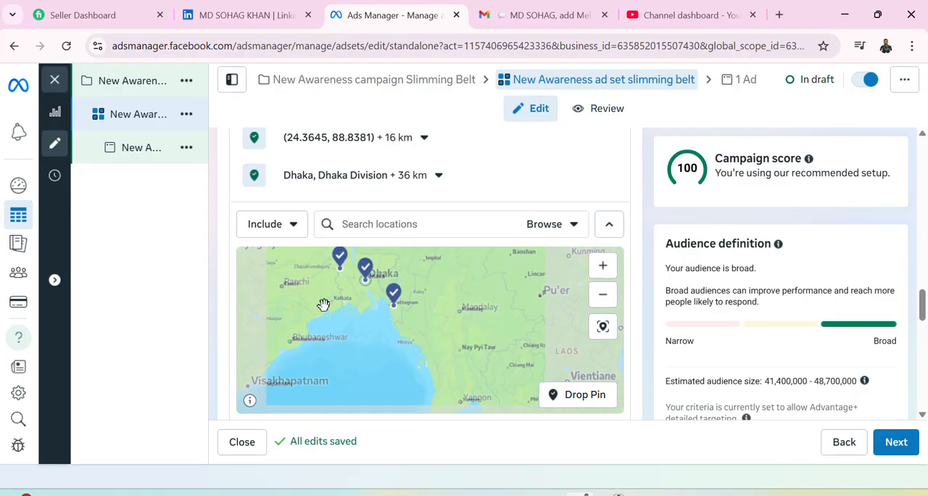
{"action": "scroll", "coordinate": [412, 239], "scroll_direction": "up", "scroll_amount": 5}
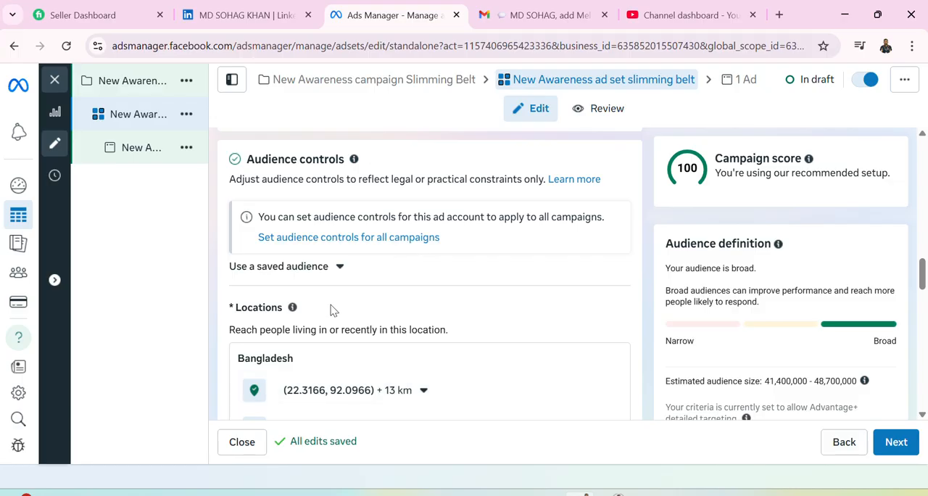
{"action": "scroll", "coordinate": [341, 269], "scroll_direction": "up", "scroll_amount": 3}
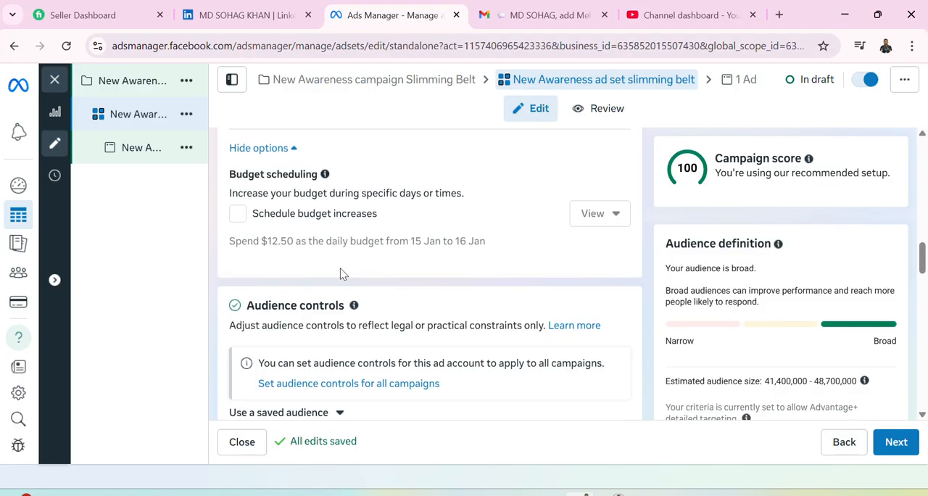
Expand the additional placement options and review the brand safety, brand suitability and inventory filter settings.
{"action": "scroll", "coordinate": [340, 268], "scroll_direction": "up", "scroll_amount": 3}
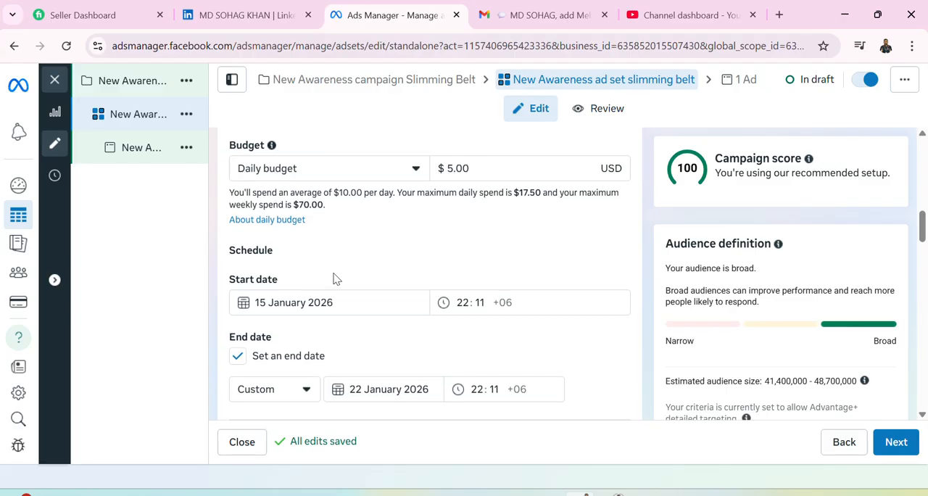
{"action": "scroll", "coordinate": [336, 279], "scroll_direction": "up", "scroll_amount": 5}
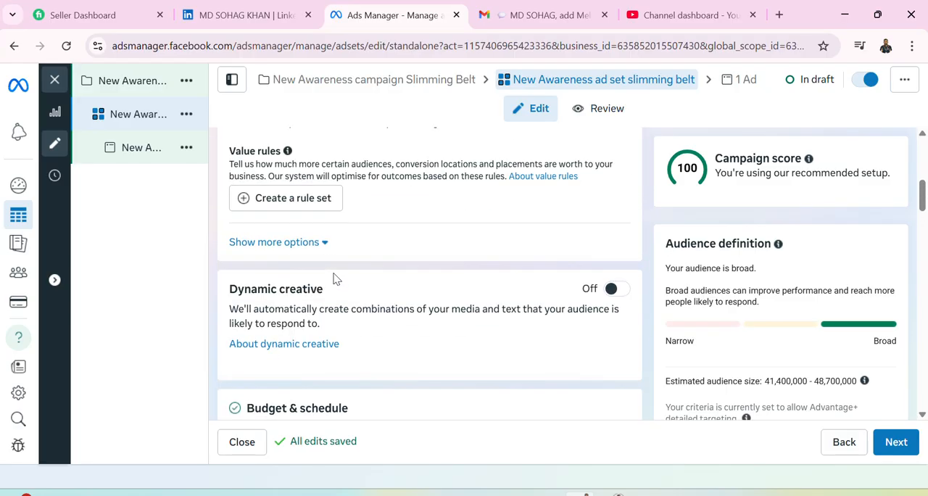
{"action": "scroll", "coordinate": [336, 280], "scroll_direction": "down", "scroll_amount": 15}
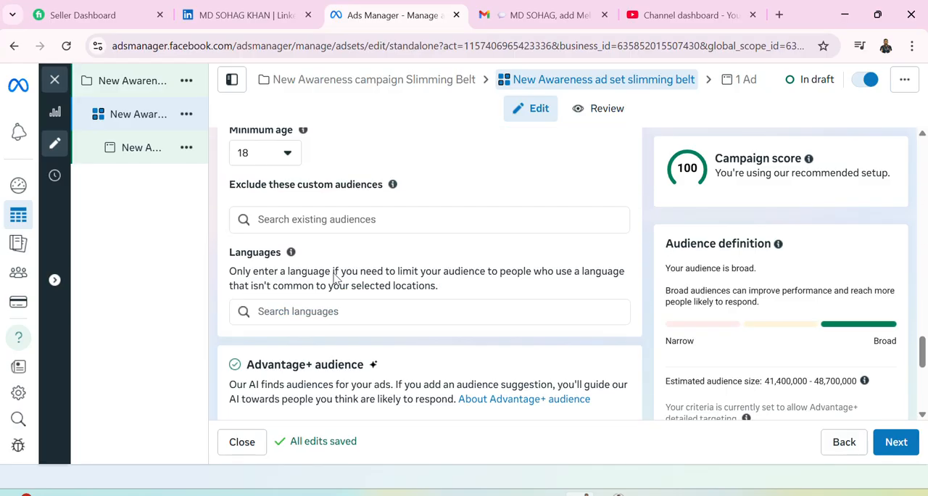
{"action": "scroll", "coordinate": [336, 279], "scroll_direction": "down", "scroll_amount": 5}
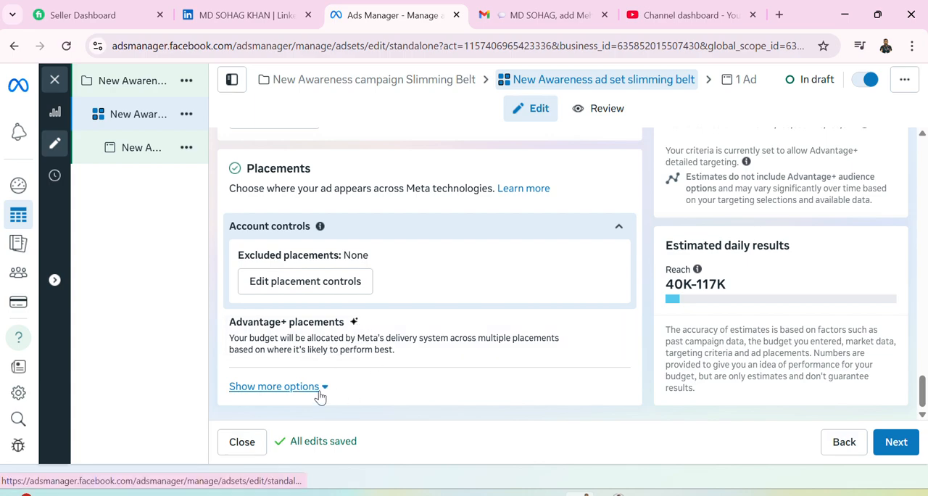
{"action": "left_click", "coordinate": [276, 386]}
{"action": "scroll", "coordinate": [417, 355], "scroll_direction": "down", "scroll_amount": 2}
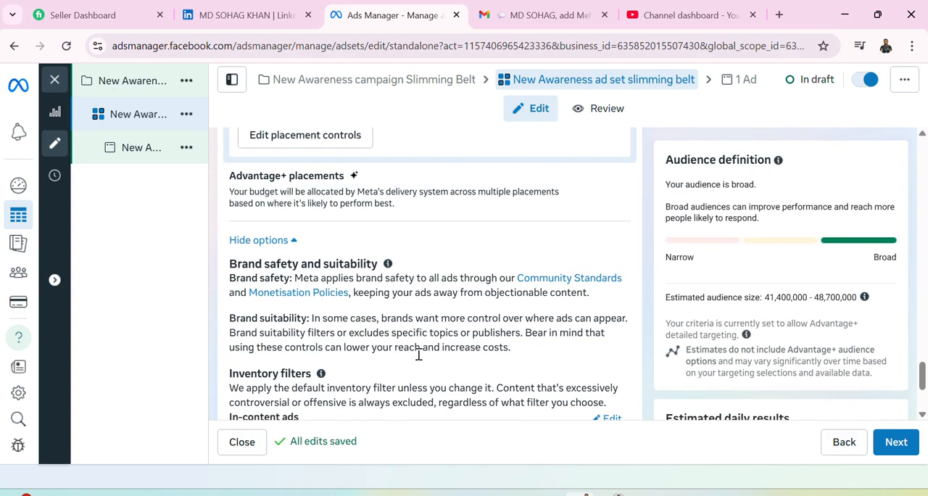
{"action": "scroll", "coordinate": [419, 357], "scroll_direction": "down", "scroll_amount": 1}
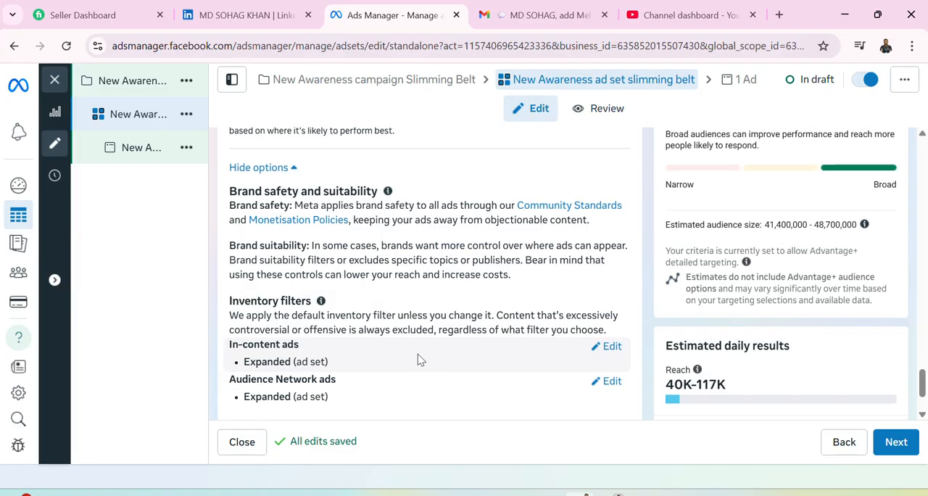
{"action": "scroll", "coordinate": [419, 360], "scroll_direction": "down", "scroll_amount": 2}
Open the help article about Advantage+ audience and look over the ad set's placement and content exclusion settings beside it.
{"action": "scroll", "coordinate": [420, 360], "scroll_direction": "up", "scroll_amount": 10}
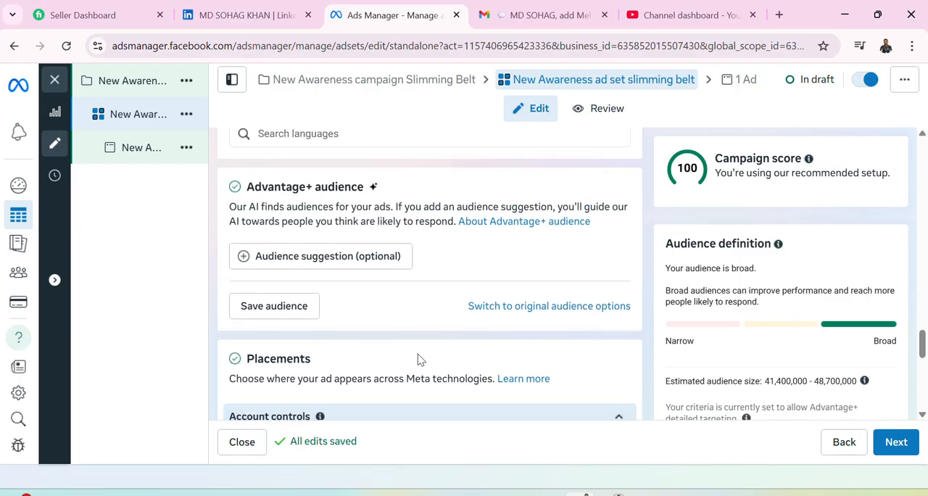
{"action": "scroll", "coordinate": [419, 359], "scroll_direction": "up", "scroll_amount": 1}
{"action": "scroll", "coordinate": [419, 357], "scroll_direction": "up", "scroll_amount": 1}
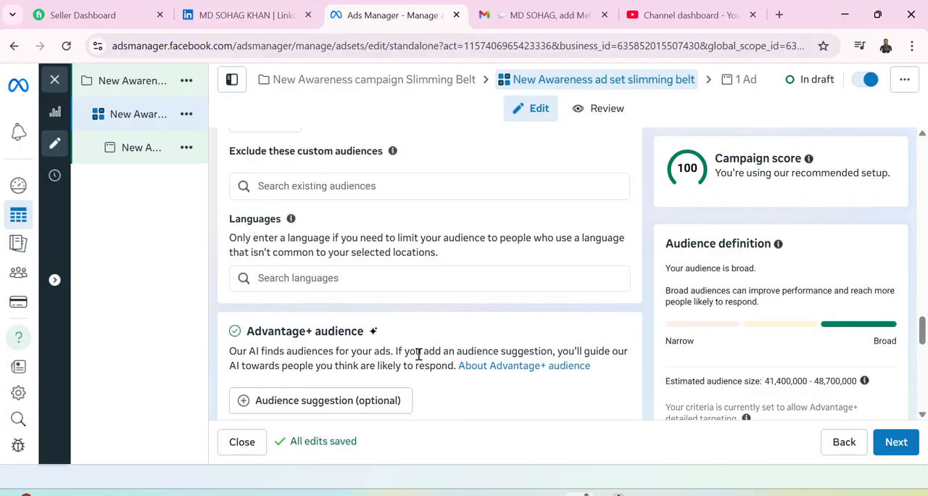
{"action": "scroll", "coordinate": [419, 353], "scroll_direction": "down", "scroll_amount": 2}
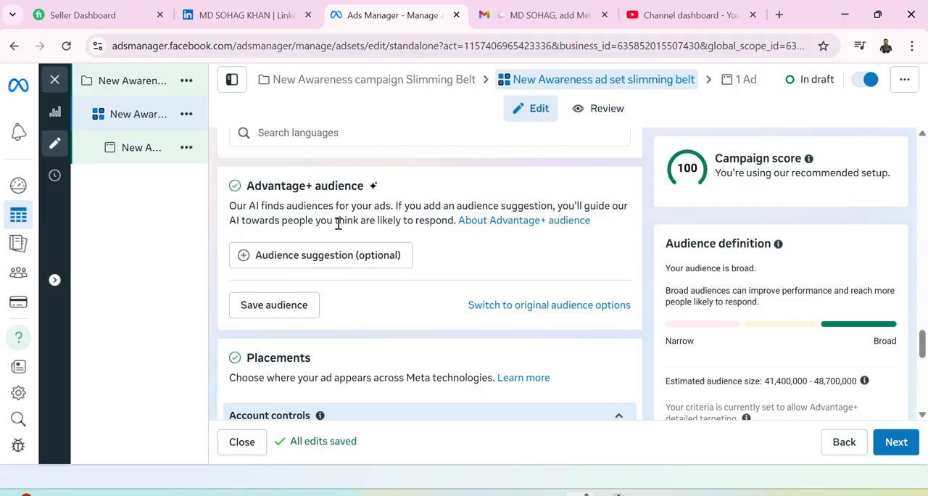
{"action": "left_click", "coordinate": [493, 228]}
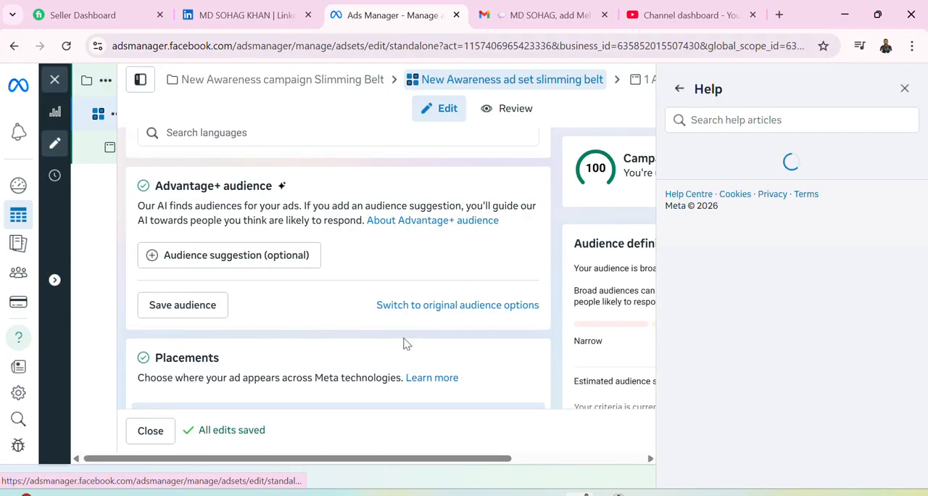
{"action": "scroll", "coordinate": [370, 348], "scroll_direction": "down", "scroll_amount": 3}
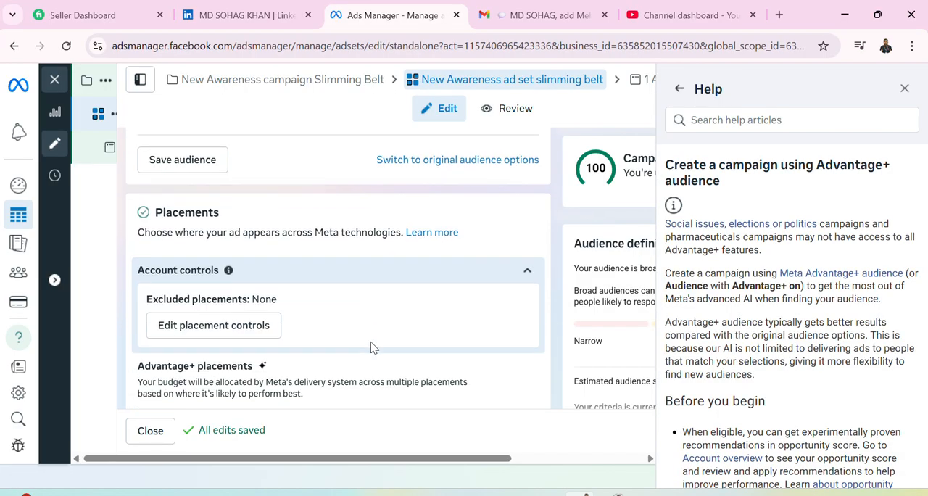
{"action": "scroll", "coordinate": [371, 348], "scroll_direction": "down", "scroll_amount": 3}
{"action": "scroll", "coordinate": [370, 342], "scroll_direction": "down", "scroll_amount": 5}
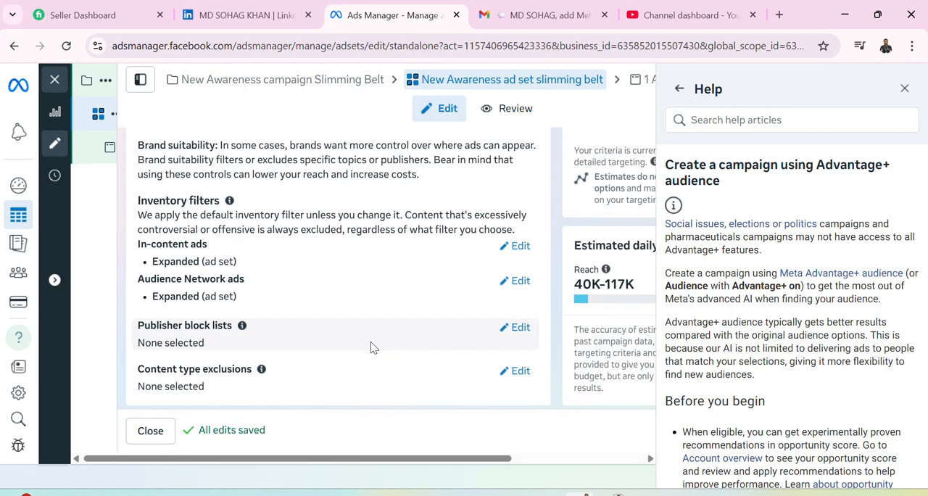
Examine the targeted locations and their map at different zoom levels, and close the Advantage+ audience help article.
{"action": "scroll", "coordinate": [371, 348], "scroll_direction": "up", "scroll_amount": 10}
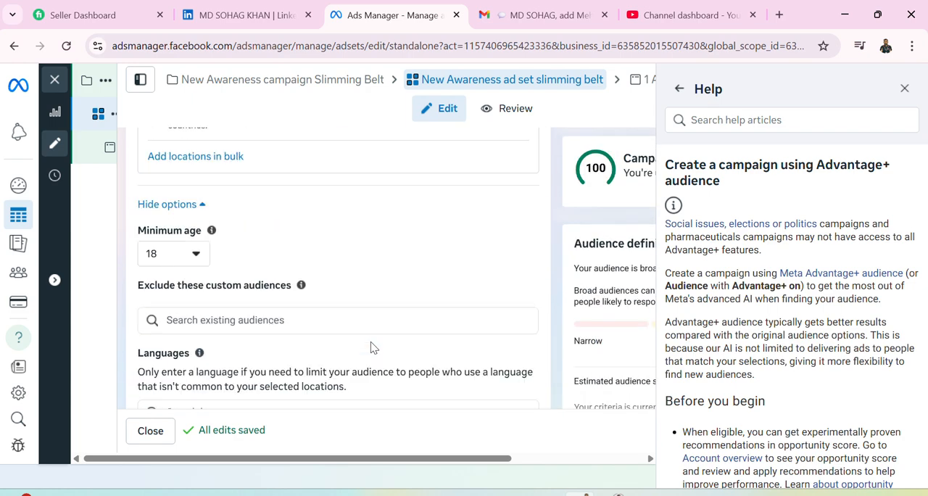
{"action": "scroll", "coordinate": [370, 346], "scroll_direction": "up", "scroll_amount": 5}
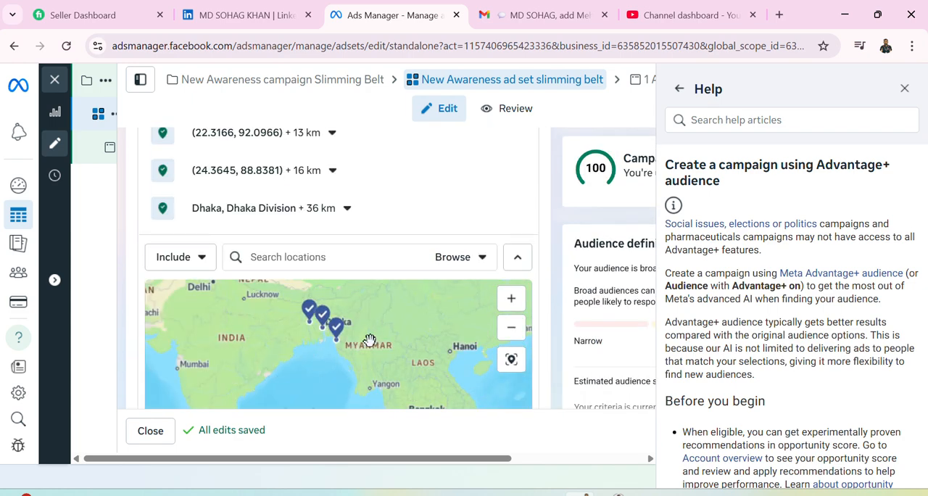
{"action": "scroll", "coordinate": [377, 349], "scroll_direction": "down", "scroll_amount": 3}
{"action": "scroll", "coordinate": [379, 348], "scroll_direction": "up", "scroll_amount": 3}
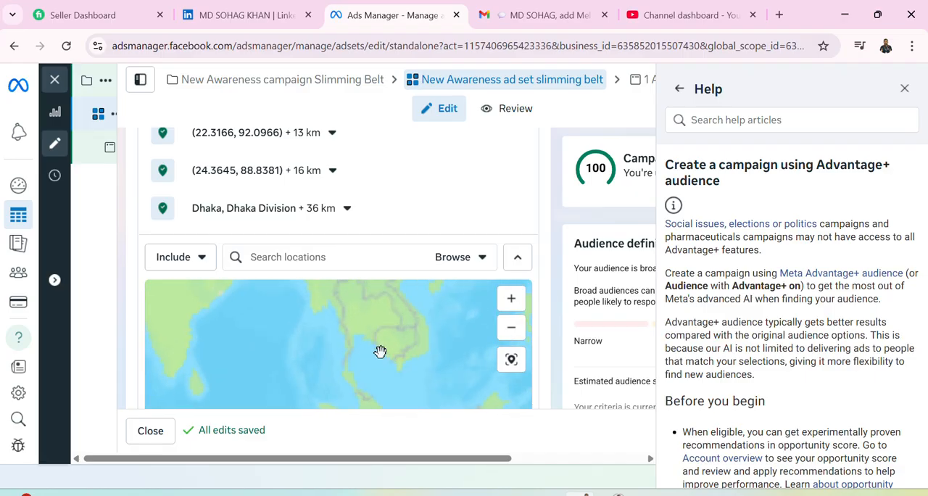
{"action": "scroll", "coordinate": [380, 352], "scroll_direction": "up", "scroll_amount": 2}
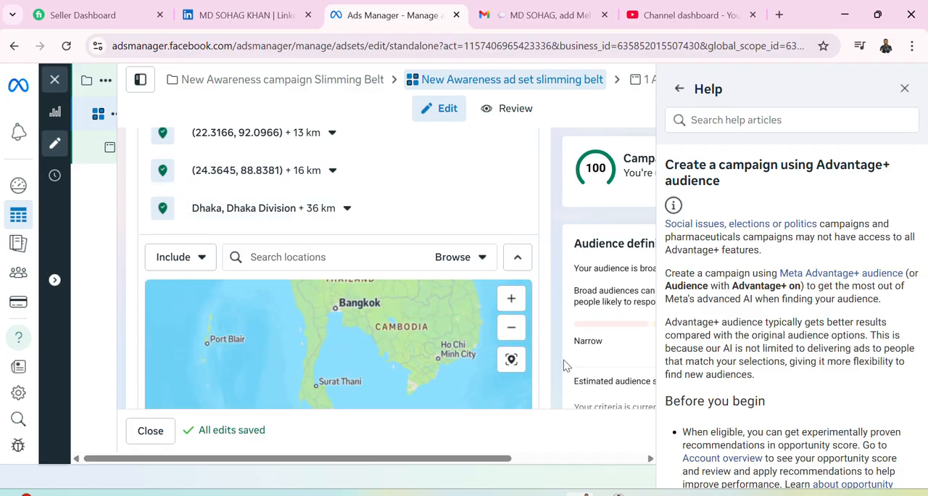
{"action": "scroll", "coordinate": [560, 349], "scroll_direction": "down", "scroll_amount": 2}
{"action": "scroll", "coordinate": [560, 347], "scroll_direction": "down", "scroll_amount": 2}
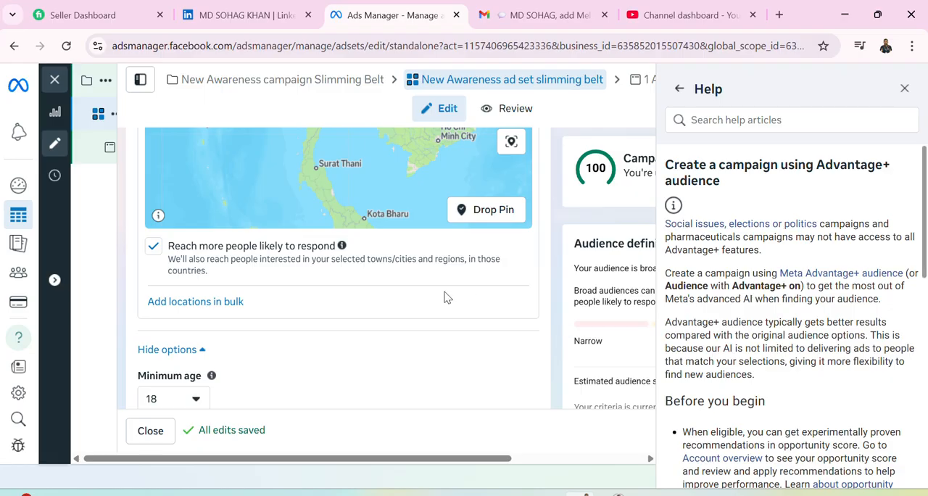
{"action": "left_click", "coordinate": [904, 88]}
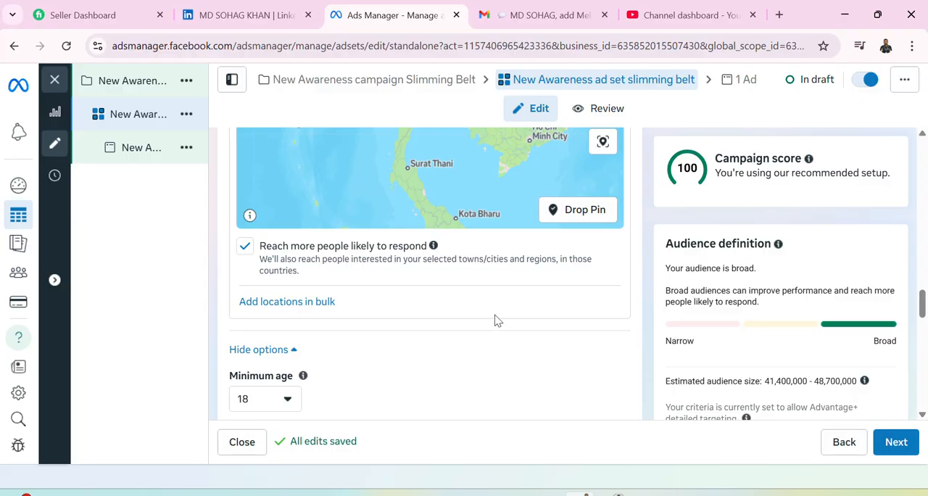
Review the targeted Bangladesh locations with their radii, the budget scheduling and the audience controls.
{"action": "scroll", "coordinate": [497, 321], "scroll_direction": "up", "scroll_amount": 5}
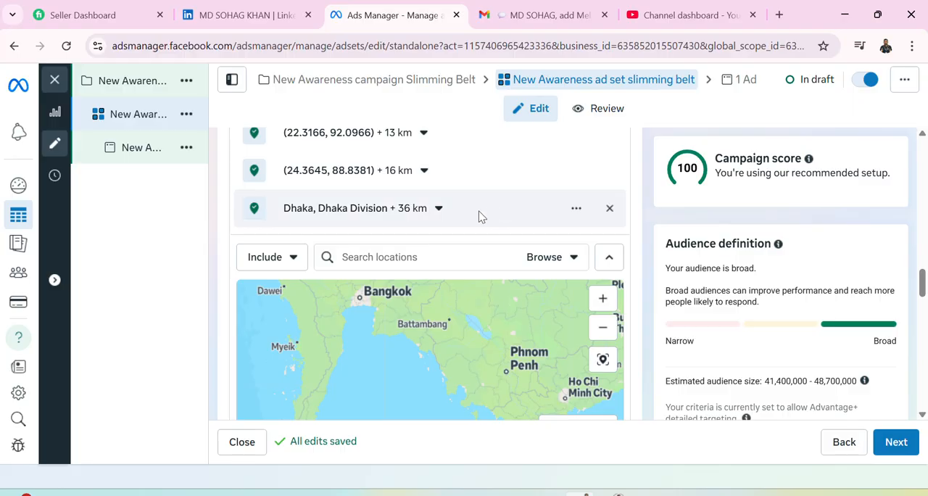
{"action": "scroll", "coordinate": [479, 216], "scroll_direction": "up", "scroll_amount": 1}
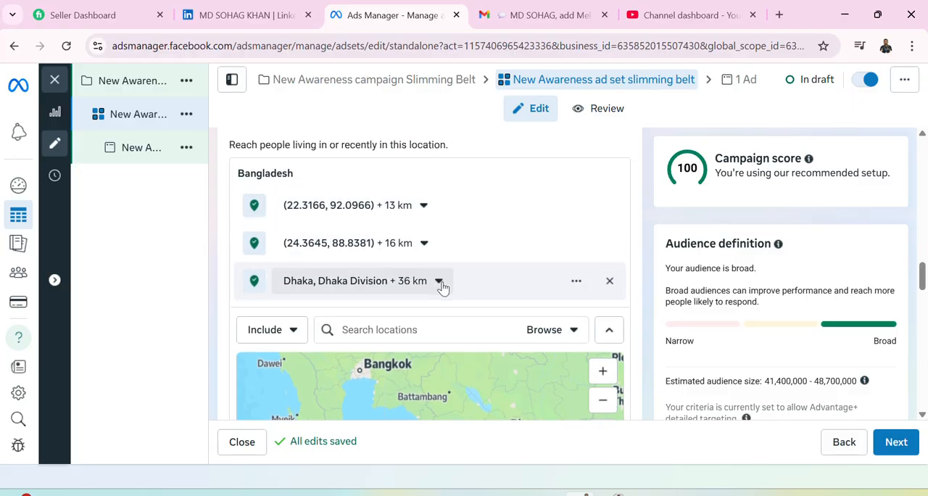
{"action": "scroll", "coordinate": [442, 288], "scroll_direction": "up", "scroll_amount": 2}
{"action": "scroll", "coordinate": [444, 290], "scroll_direction": "up", "scroll_amount": 1}
{"action": "scroll", "coordinate": [444, 292], "scroll_direction": "up", "scroll_amount": 2}
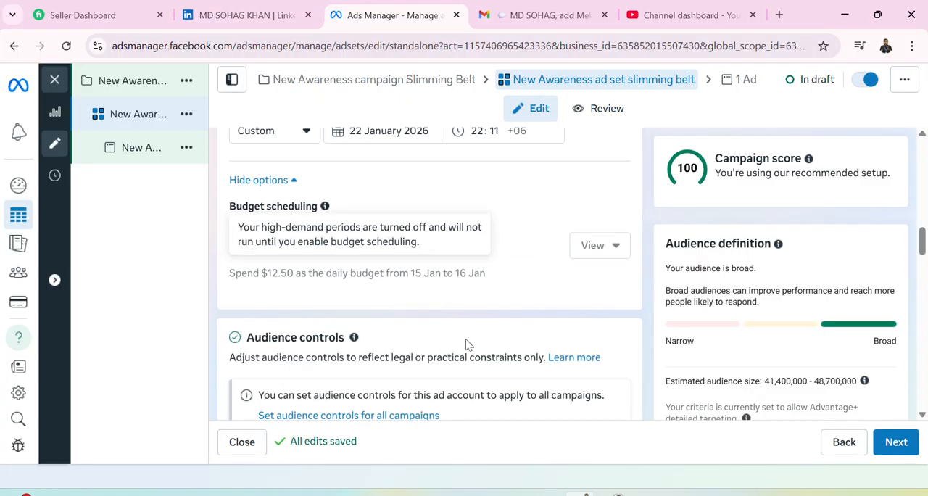
{"action": "scroll", "coordinate": [468, 342], "scroll_direction": "down", "scroll_amount": 1}
{"action": "scroll", "coordinate": [468, 343], "scroll_direction": "down", "scroll_amount": 8}
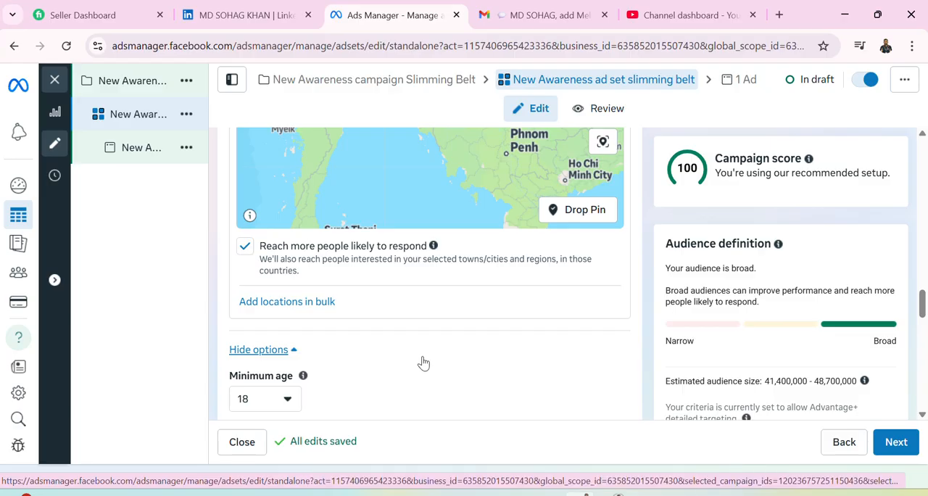
Open the optional audience suggestion for Advantage+ audience and review its custom audience, age, gender and detailed targeting settings.
{"action": "scroll", "coordinate": [424, 363], "scroll_direction": "down", "scroll_amount": 3}
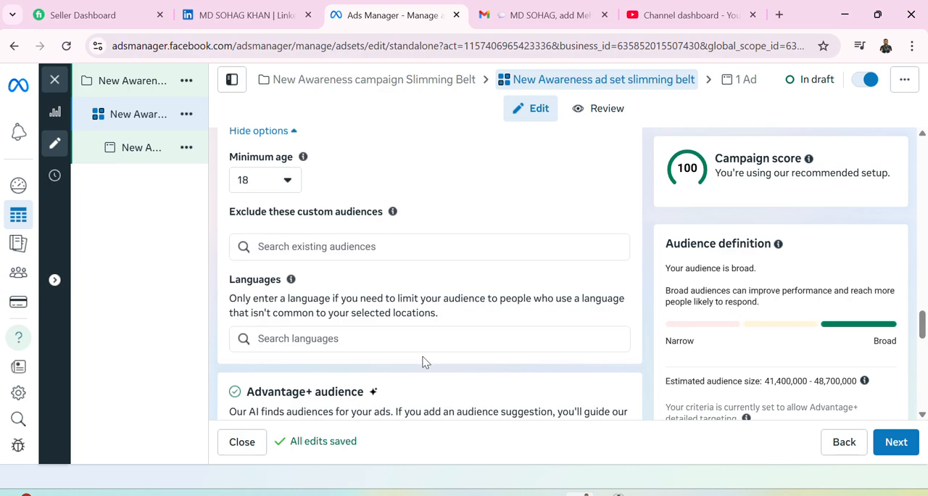
{"action": "scroll", "coordinate": [425, 363], "scroll_direction": "down", "scroll_amount": 2}
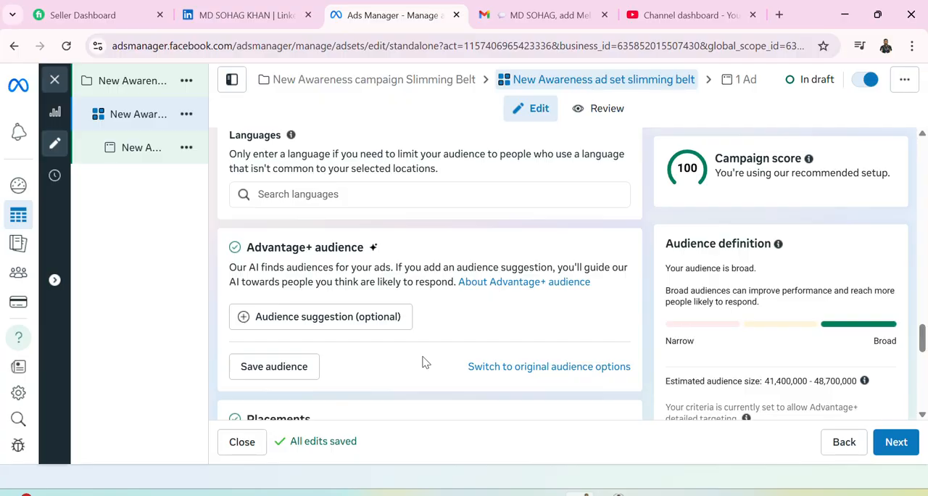
{"action": "scroll", "coordinate": [424, 363], "scroll_direction": "down", "scroll_amount": 1}
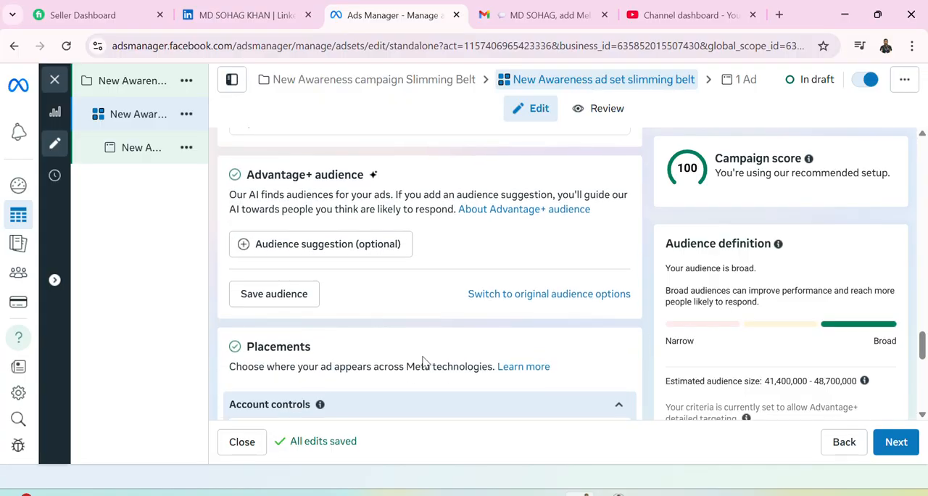
{"action": "left_click", "coordinate": [264, 245]}
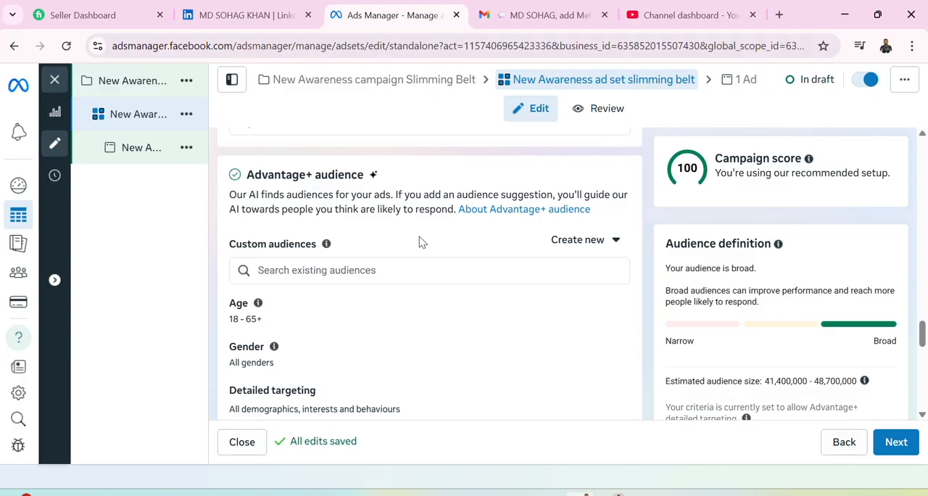
{"action": "scroll", "coordinate": [336, 228], "scroll_direction": "up", "scroll_amount": 1}
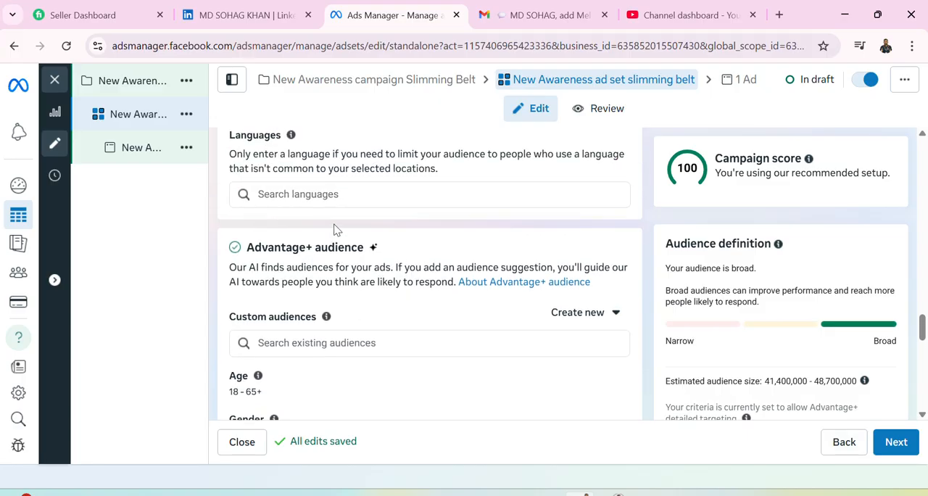
{"action": "scroll", "coordinate": [315, 268], "scroll_direction": "up", "scroll_amount": 1}
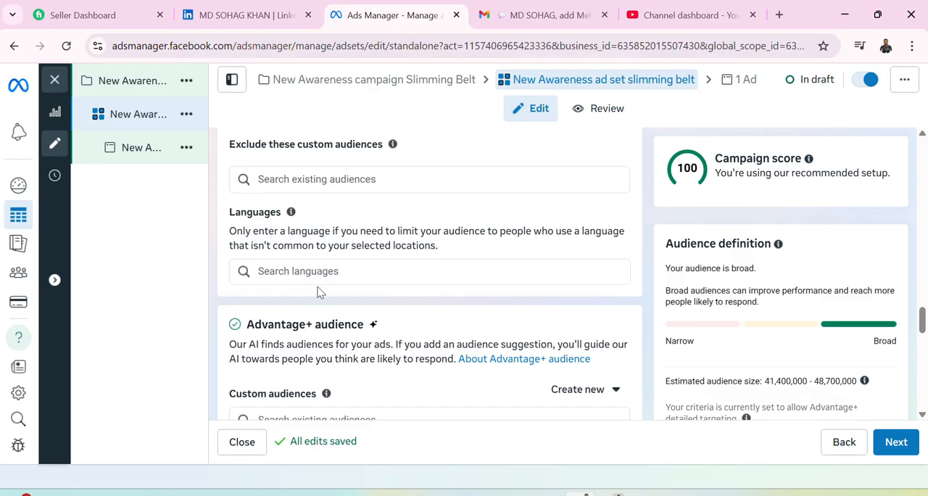
{"action": "scroll", "coordinate": [316, 287], "scroll_direction": "up", "scroll_amount": 1}
{"action": "scroll", "coordinate": [317, 290], "scroll_direction": "down", "scroll_amount": 2}
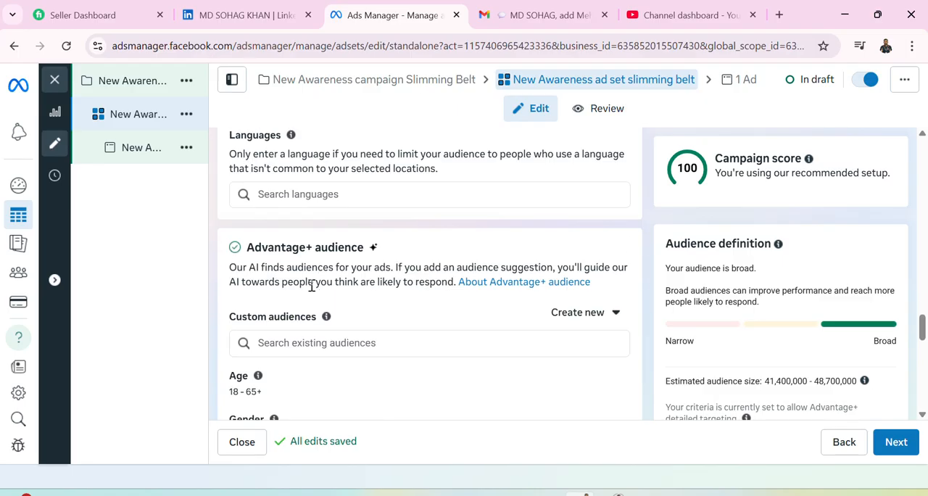
{"action": "scroll", "coordinate": [309, 288], "scroll_direction": "down", "scroll_amount": 1}
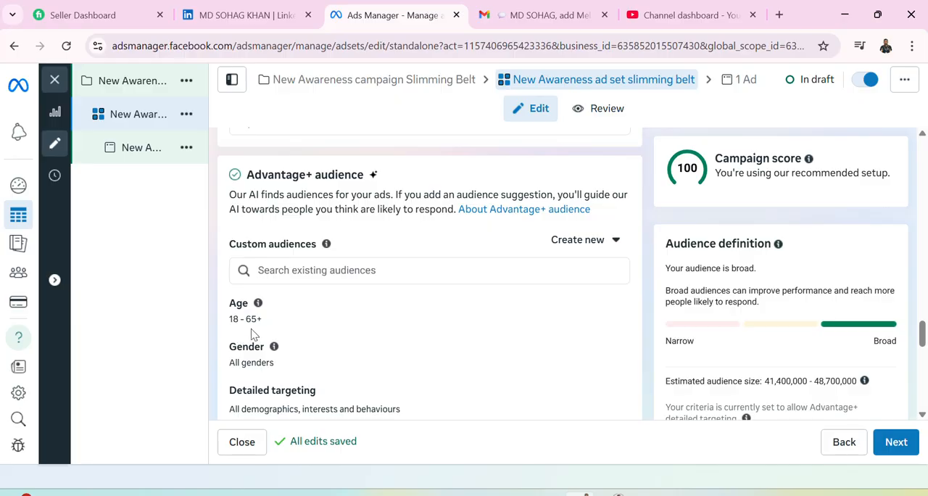
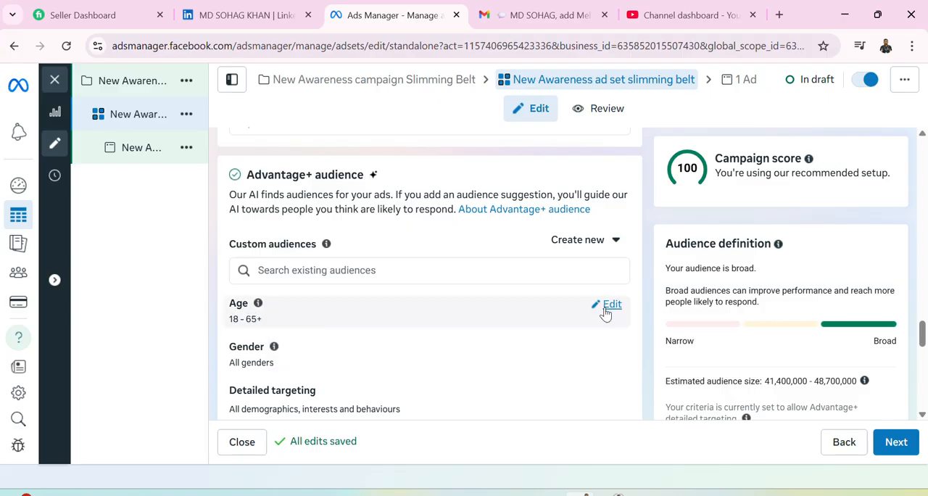
Set the Advantage+ audience suggestion's age range to 22–42.
{"action": "left_click", "coordinate": [610, 304]}
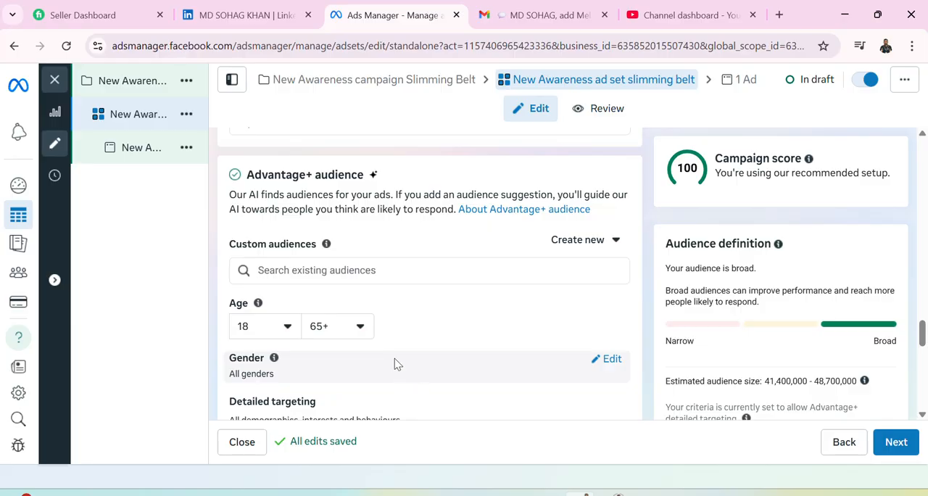
{"action": "left_click", "coordinate": [364, 327]}
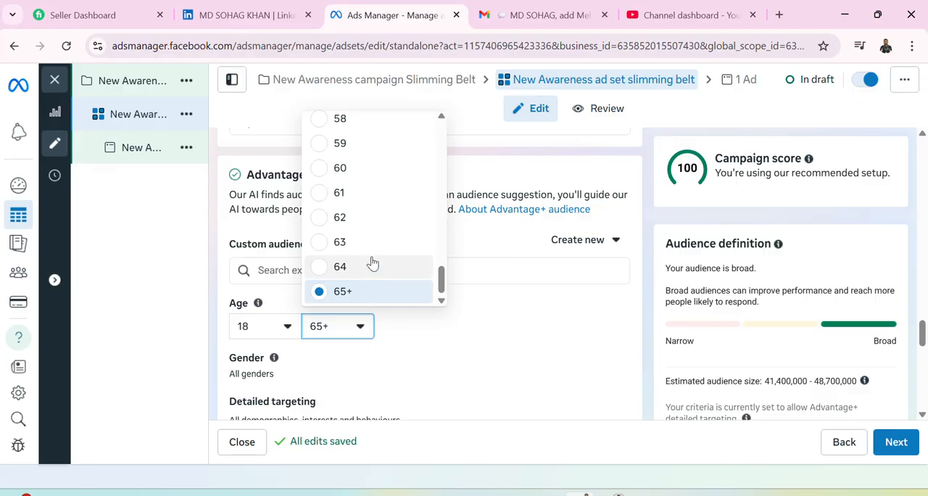
{"action": "scroll", "coordinate": [372, 260], "scroll_direction": "up", "scroll_amount": 6}
{"action": "scroll", "coordinate": [372, 259], "scroll_direction": "up", "scroll_amount": 6}
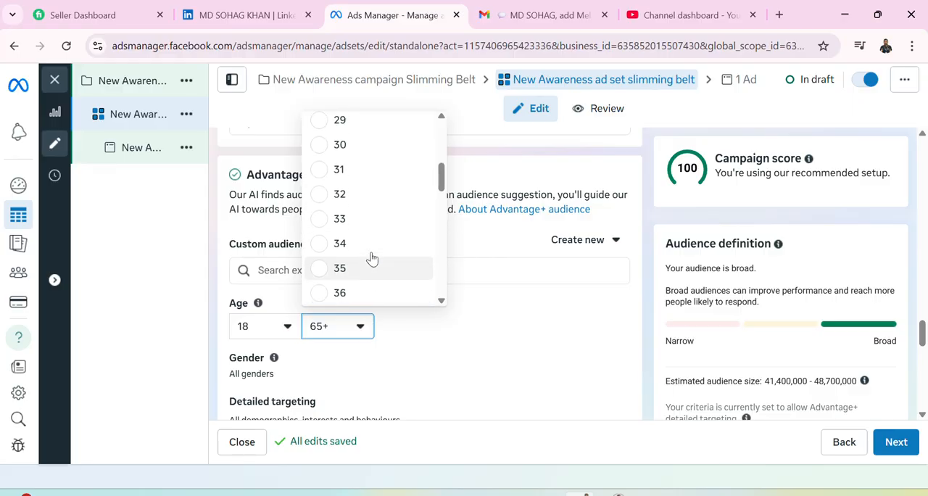
{"action": "scroll", "coordinate": [360, 270], "scroll_direction": "down", "scroll_amount": 2}
{"action": "scroll", "coordinate": [357, 279], "scroll_direction": "down", "scroll_amount": 3}
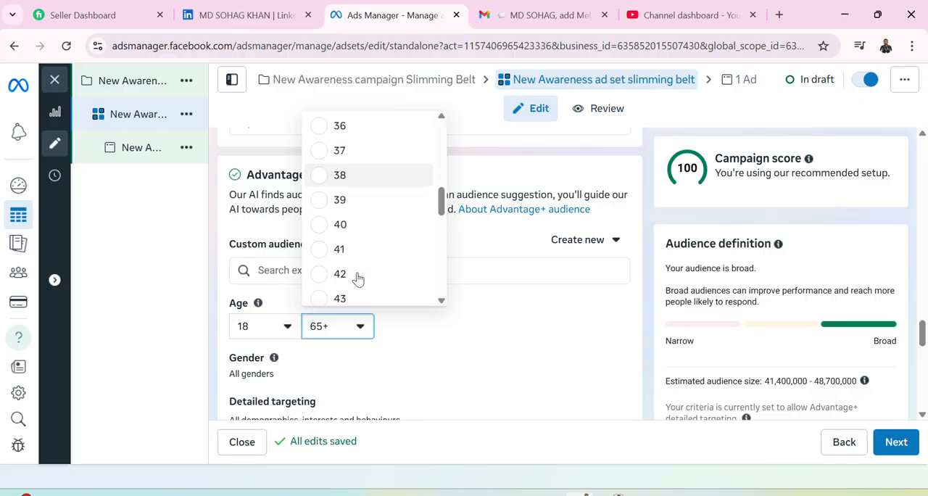
{"action": "left_click", "coordinate": [358, 274]}
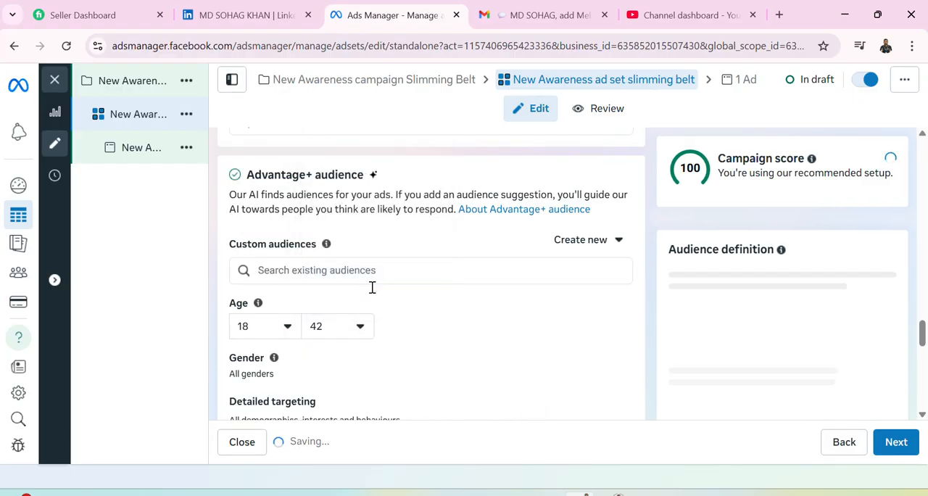
{"action": "left_click", "coordinate": [287, 326]}
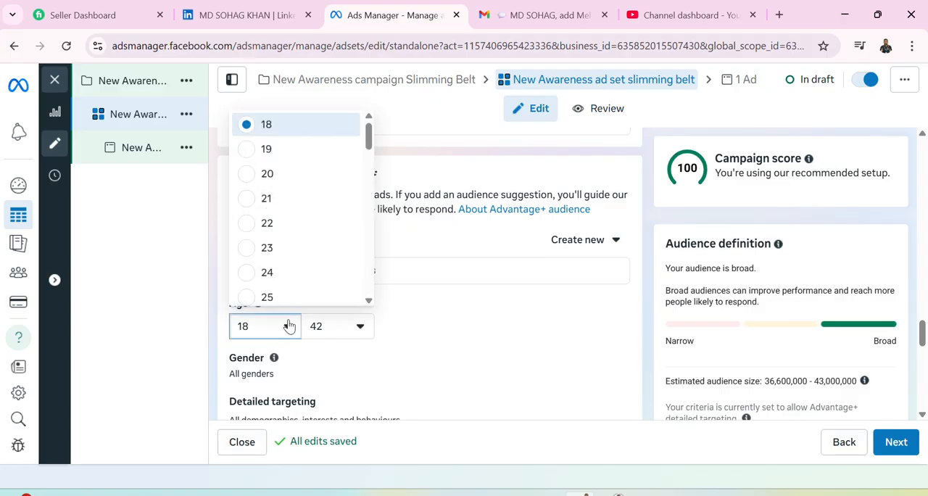
{"action": "left_click", "coordinate": [292, 224]}
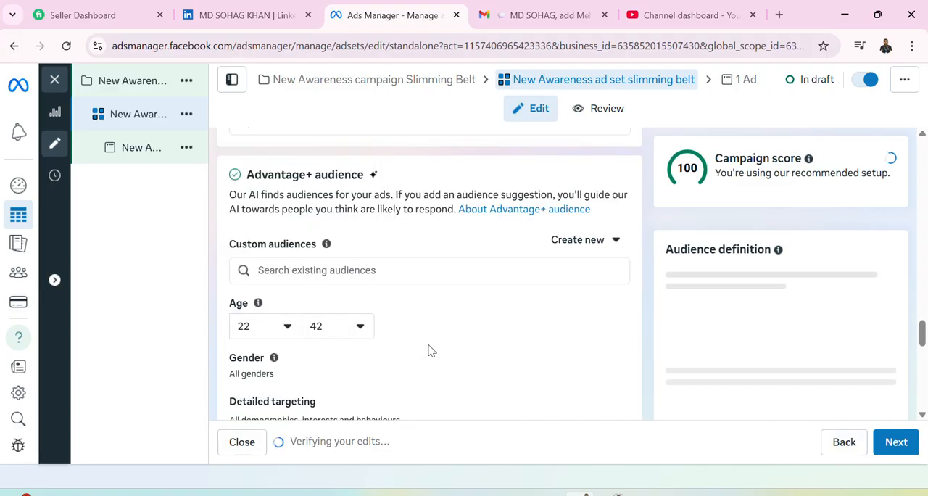
Restrict the Advantage+ audience suggestion's gender to Women.
{"action": "scroll", "coordinate": [428, 345], "scroll_direction": "down", "scroll_amount": 1}
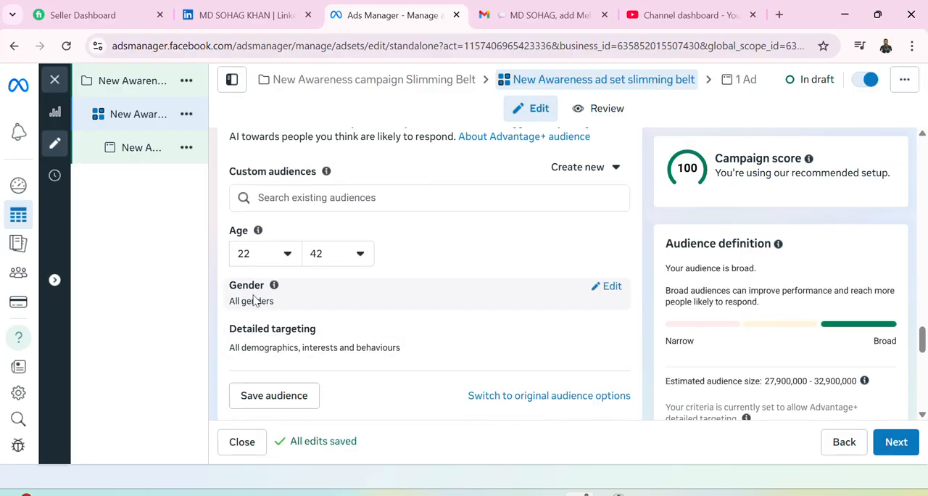
{"action": "left_click", "coordinate": [609, 288]}
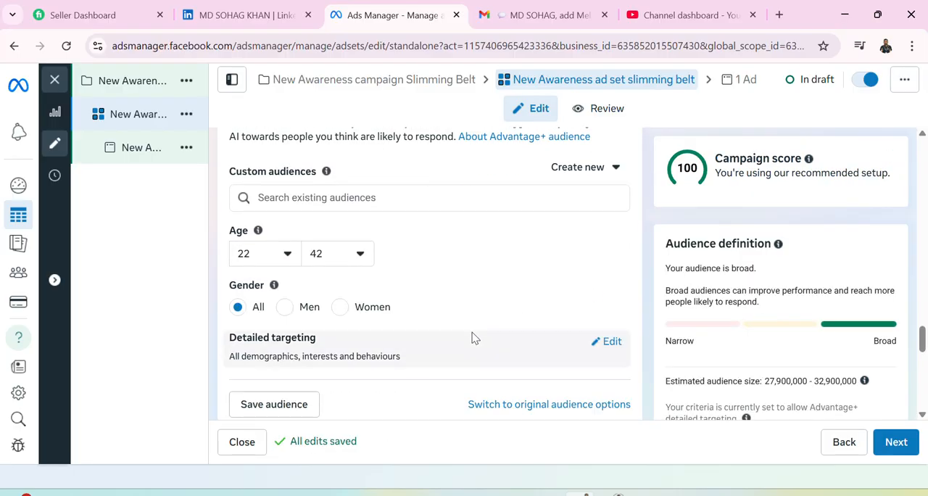
{"action": "left_click", "coordinate": [341, 308]}
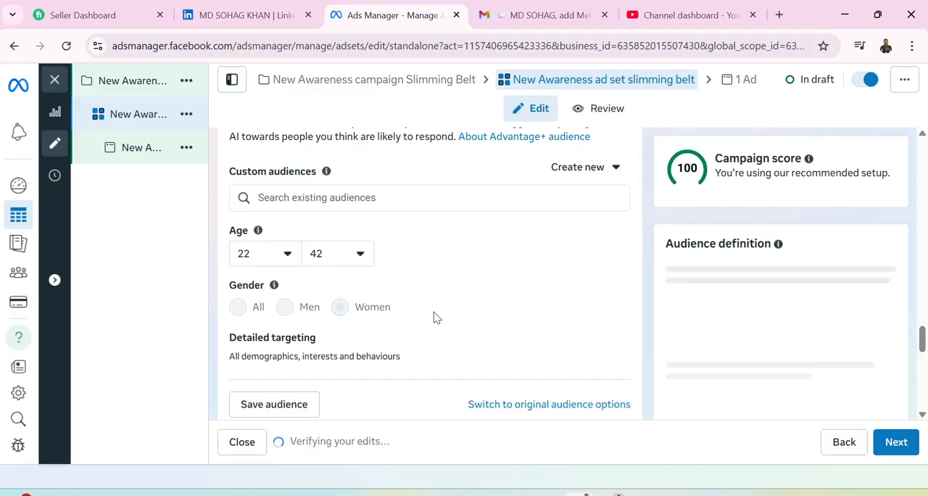
{"action": "scroll", "coordinate": [428, 325], "scroll_direction": "down", "scroll_amount": 2}
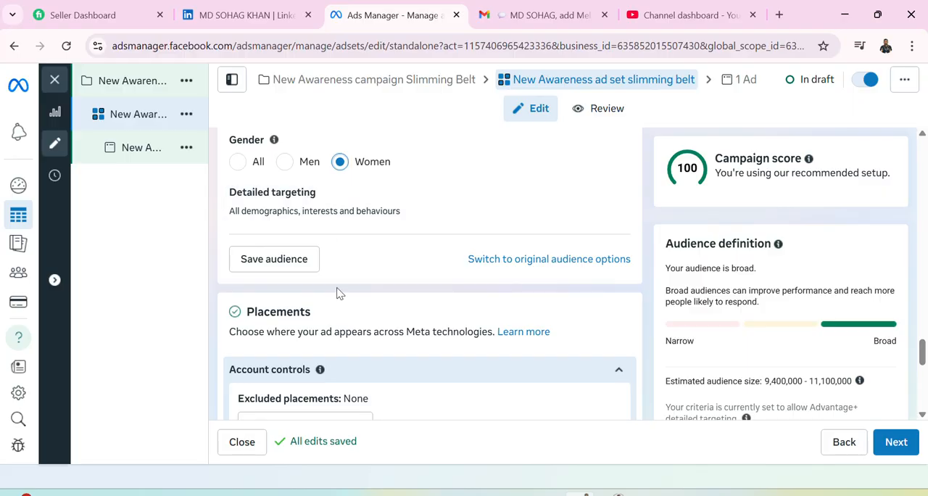
{"action": "scroll", "coordinate": [338, 292], "scroll_direction": "up", "scroll_amount": 4}
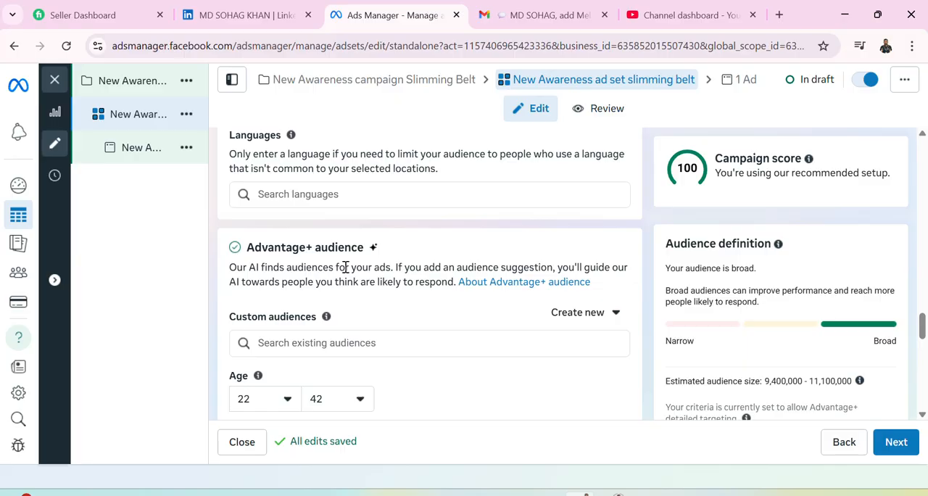
{"action": "scroll", "coordinate": [346, 269], "scroll_direction": "down", "scroll_amount": 2}
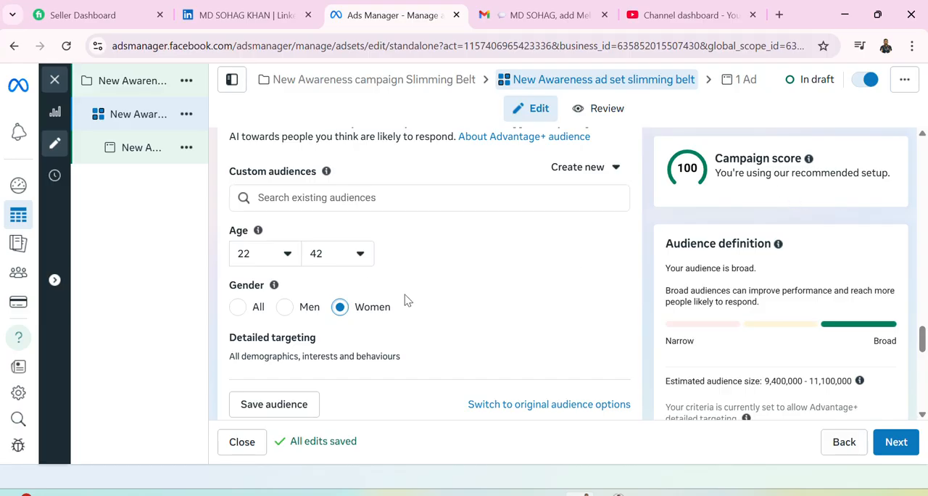
Open the detailed targeting for editing and review the surrounding audience, language, placement and brand safety settings of the ad set.
{"action": "scroll", "coordinate": [408, 301], "scroll_direction": "down", "scroll_amount": 1}
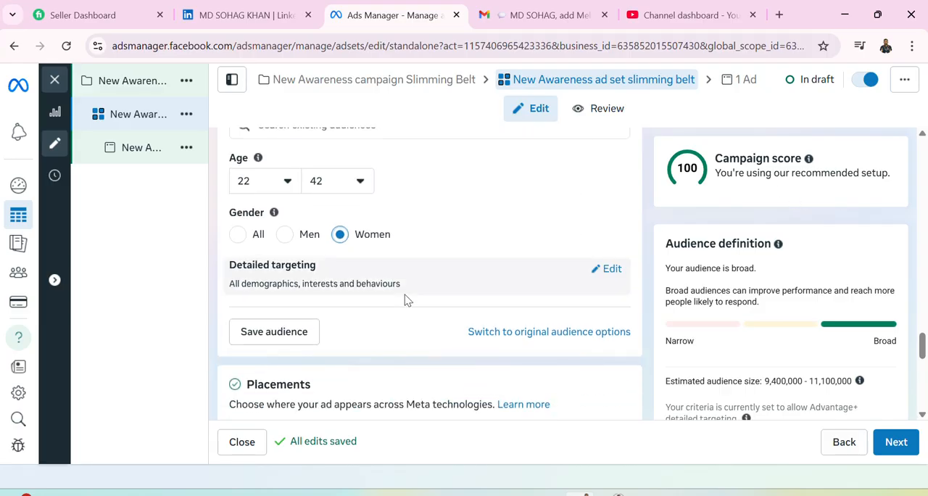
{"action": "left_click", "coordinate": [607, 271]}
{"action": "scroll", "coordinate": [452, 319], "scroll_direction": "down", "scroll_amount": 1}
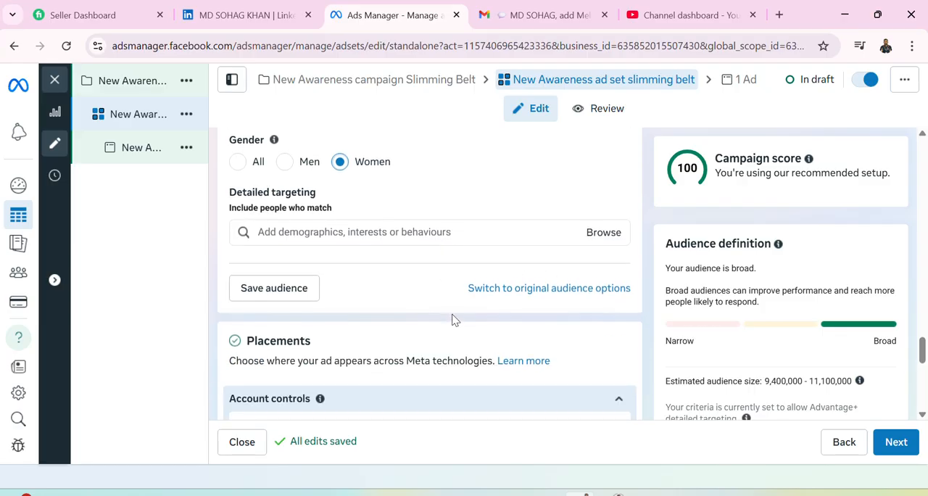
{"action": "scroll", "coordinate": [452, 320], "scroll_direction": "up", "scroll_amount": 2}
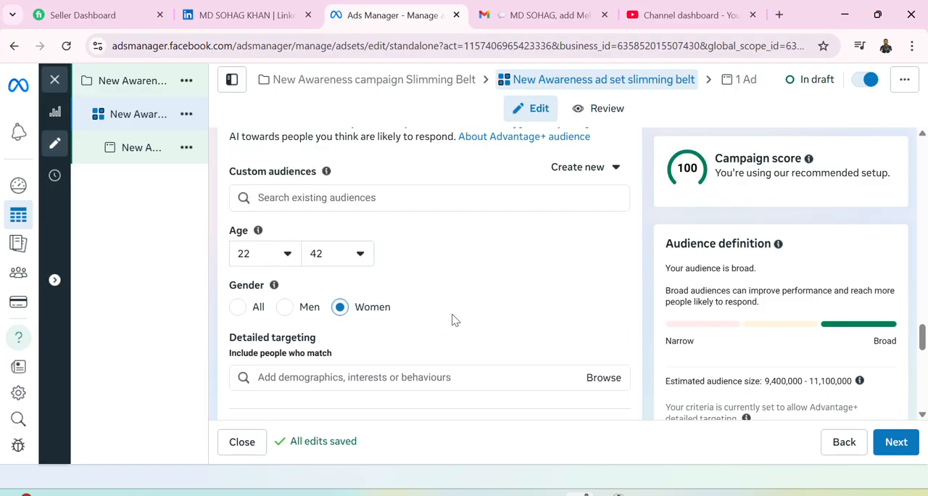
{"action": "scroll", "coordinate": [452, 319], "scroll_direction": "up", "scroll_amount": 3}
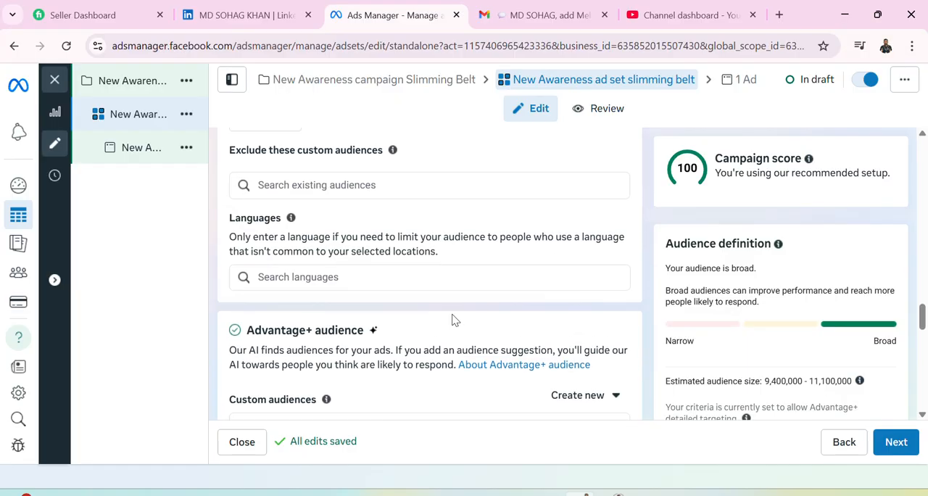
{"action": "scroll", "coordinate": [452, 319], "scroll_direction": "up", "scroll_amount": 2}
{"action": "scroll", "coordinate": [451, 319], "scroll_direction": "down", "scroll_amount": 9}
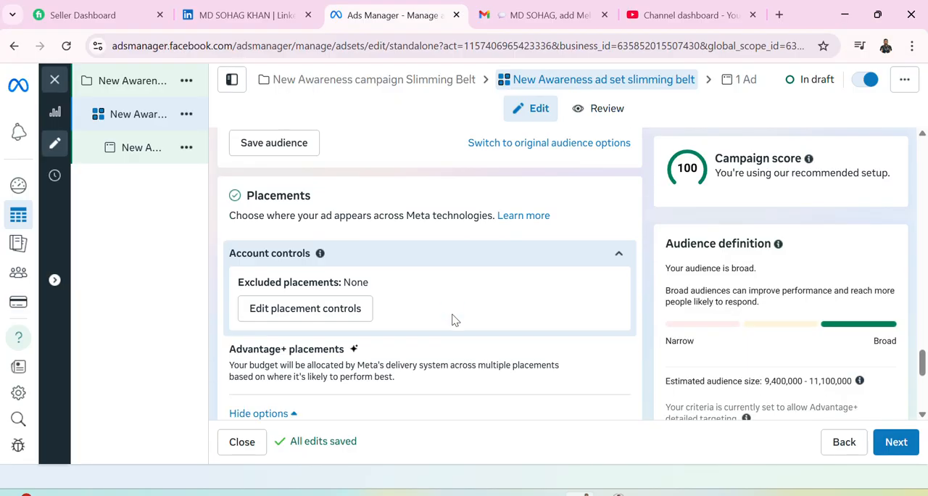
{"action": "scroll", "coordinate": [451, 319], "scroll_direction": "down", "scroll_amount": 2}
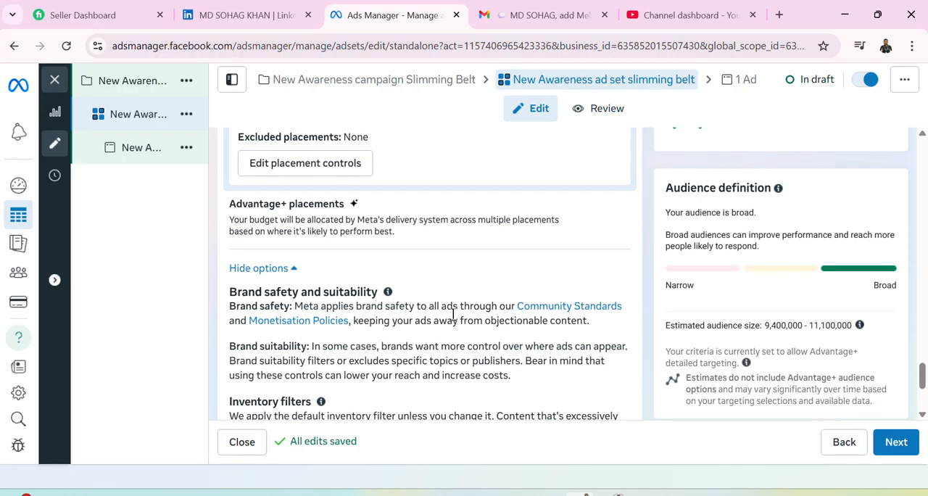
{"action": "scroll", "coordinate": [452, 319], "scroll_direction": "down", "scroll_amount": 2}
{"action": "scroll", "coordinate": [452, 315], "scroll_direction": "up", "scroll_amount": 7}
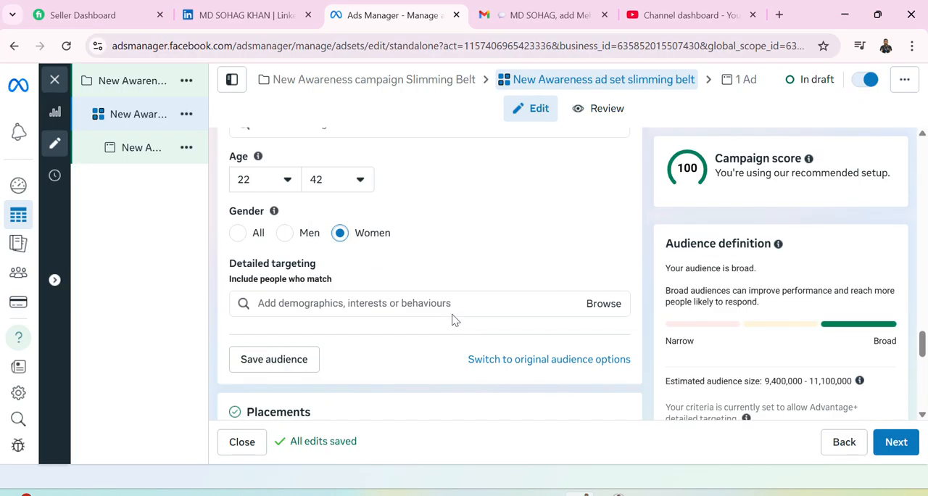
{"action": "scroll", "coordinate": [452, 319], "scroll_direction": "up", "scroll_amount": 1}
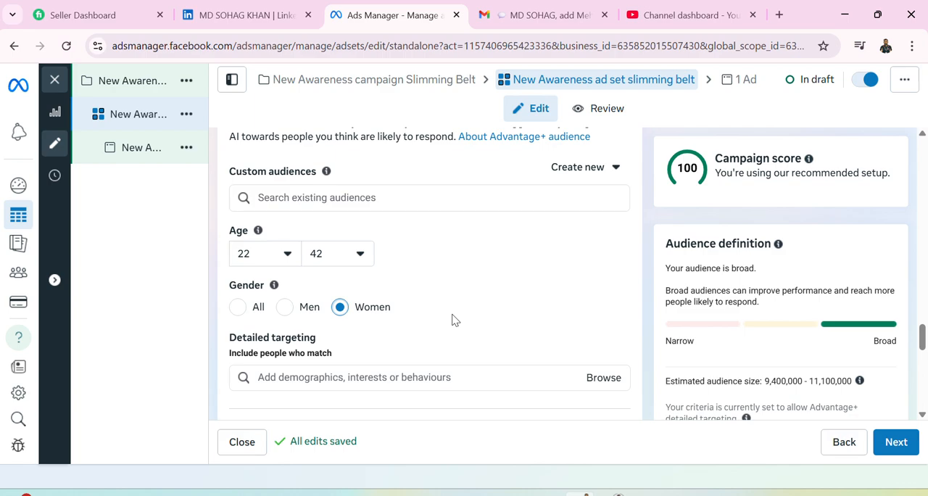
{"action": "scroll", "coordinate": [451, 319], "scroll_direction": "down", "scroll_amount": 9}
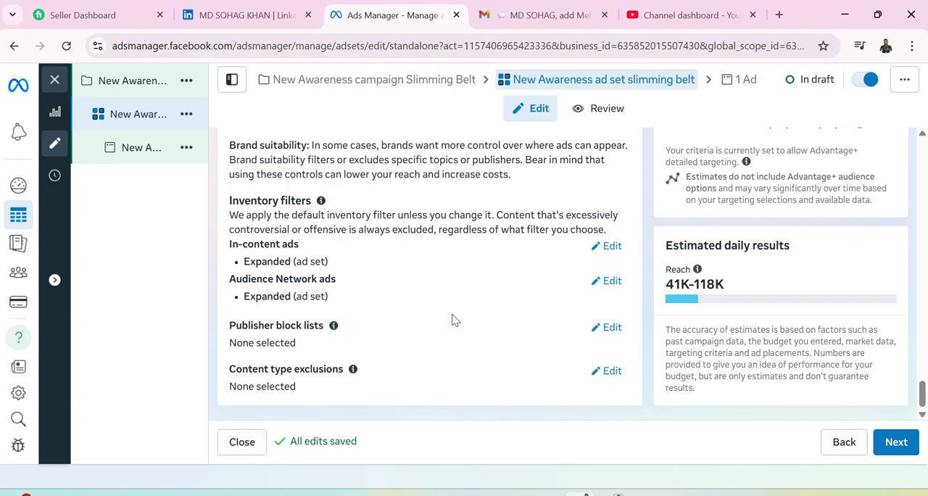
{"action": "scroll", "coordinate": [452, 319], "scroll_direction": "up", "scroll_amount": 10}
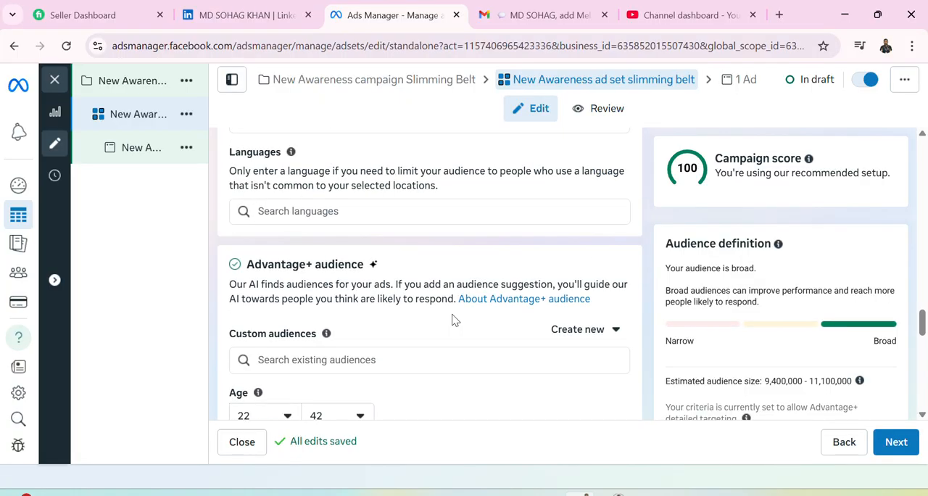
{"action": "scroll", "coordinate": [452, 321], "scroll_direction": "down", "scroll_amount": 2}
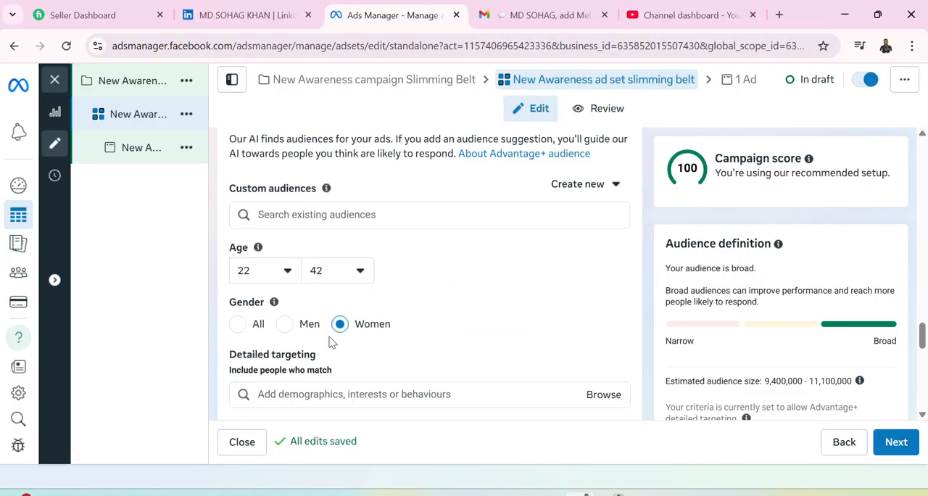
{"action": "scroll", "coordinate": [330, 344], "scroll_direction": "down", "scroll_amount": 1}
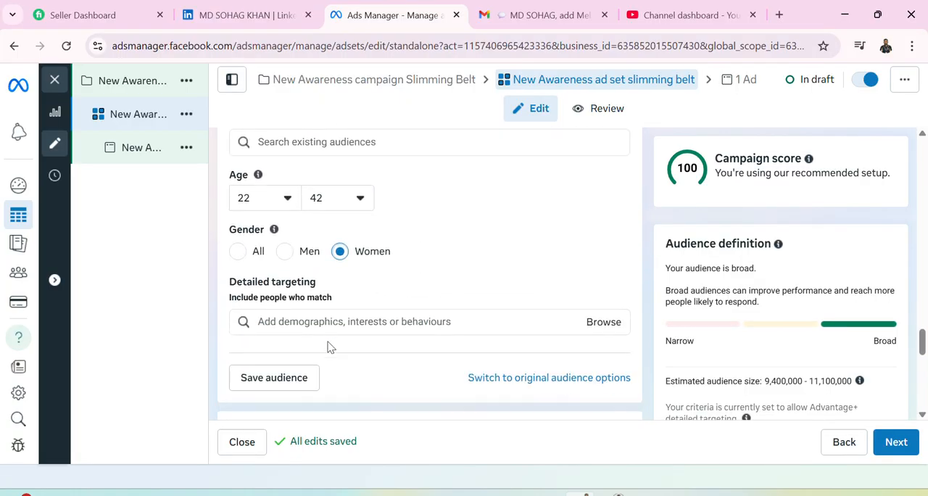
Add the education level "At university" from the Education demographics to the detailed targeting.
{"action": "left_click", "coordinate": [590, 324]}
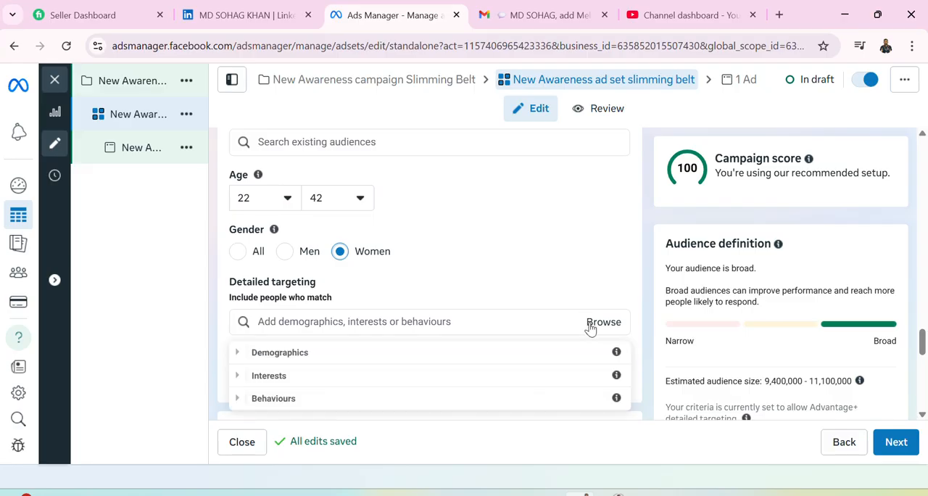
{"action": "left_click", "coordinate": [305, 356]}
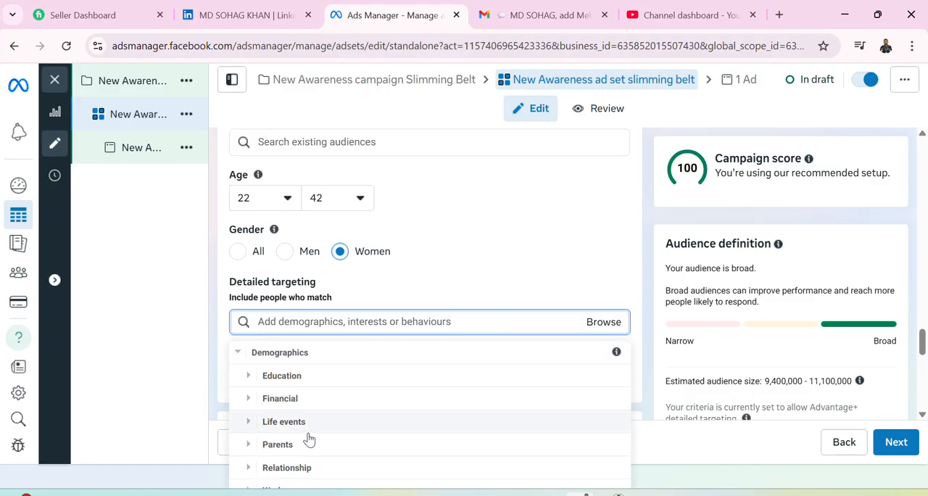
{"action": "scroll", "coordinate": [329, 454], "scroll_direction": "down", "scroll_amount": 1}
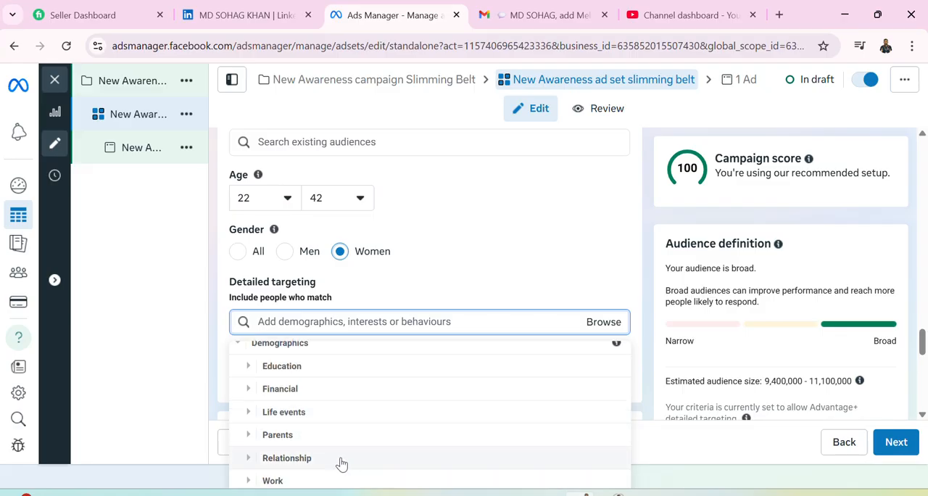
{"action": "scroll", "coordinate": [339, 444], "scroll_direction": "up", "scroll_amount": 1}
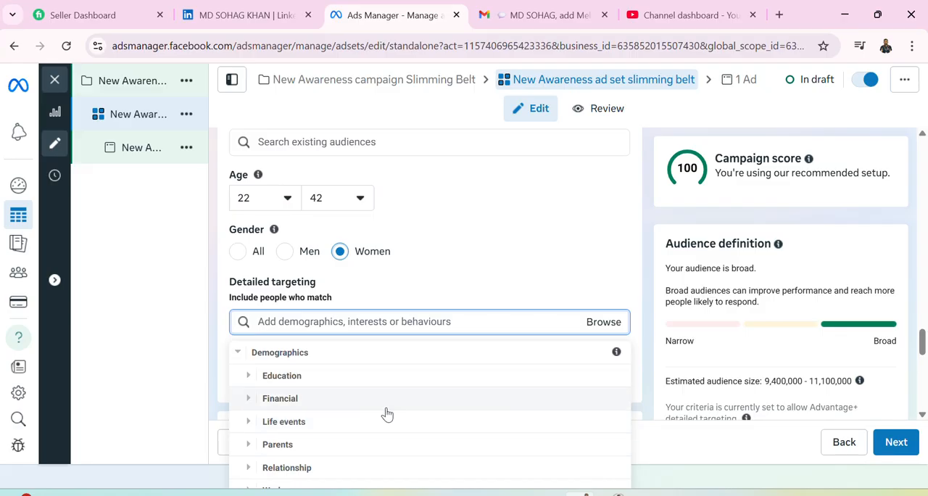
{"action": "left_click", "coordinate": [331, 375]}
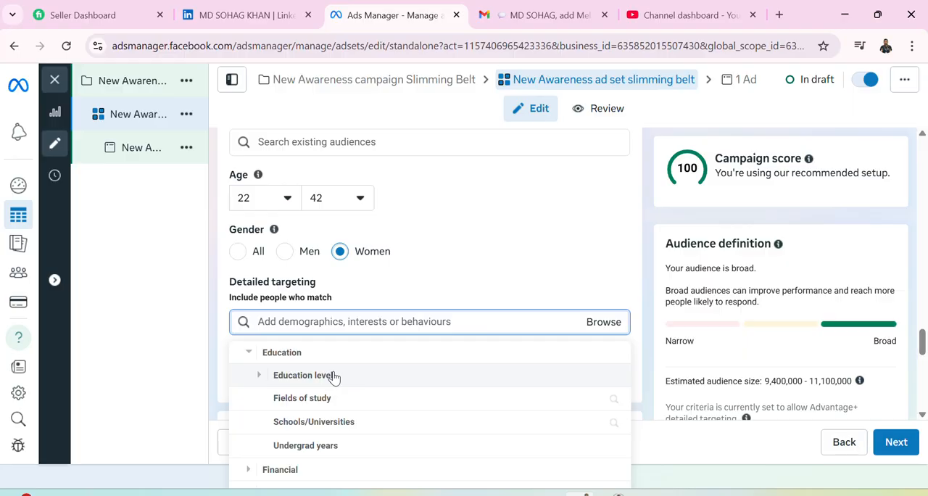
{"action": "left_click", "coordinate": [378, 376]}
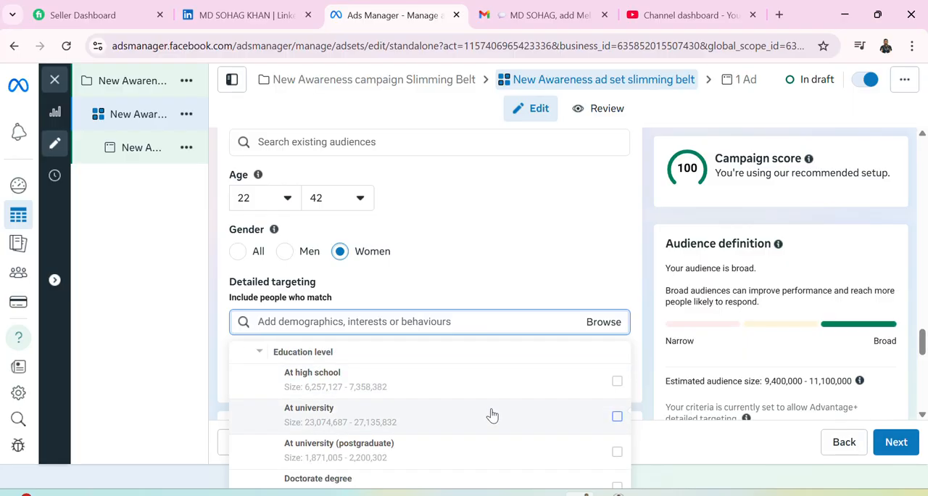
{"action": "mouse_move", "coordinate": [492, 414]}
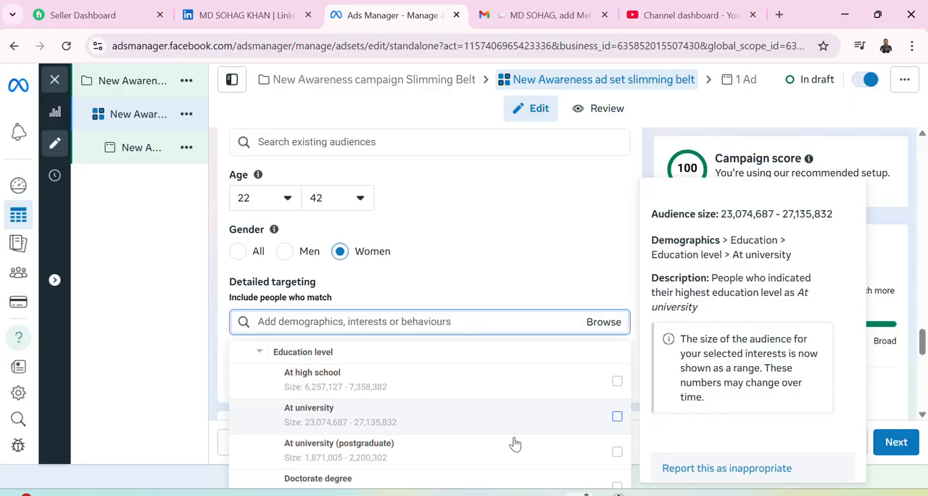
{"action": "left_click", "coordinate": [515, 435]}
{"action": "scroll", "coordinate": [456, 325], "scroll_direction": "down", "scroll_amount": 2}
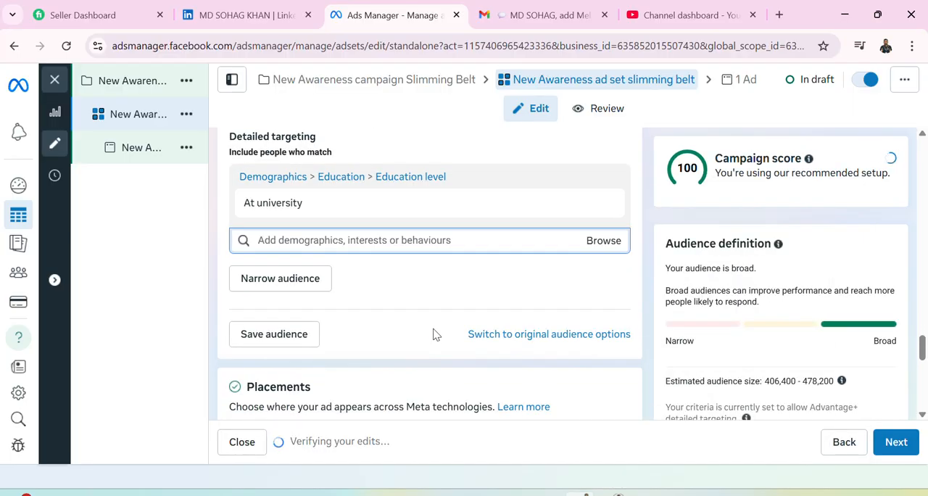
{"action": "scroll", "coordinate": [428, 339], "scroll_direction": "up", "scroll_amount": 2}
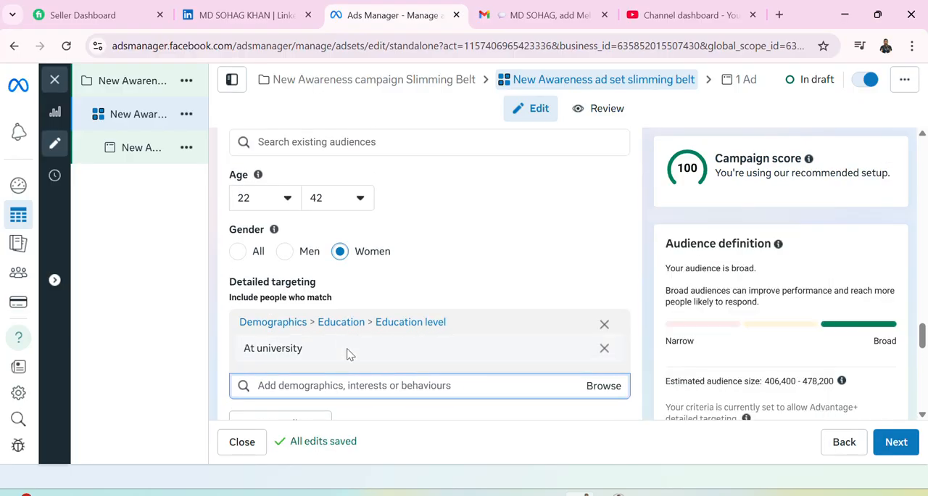
Add every interest in the Fitness and wellness (fitness) category to the ad set's detailed targeting.
{"action": "scroll", "coordinate": [407, 349], "scroll_direction": "down", "scroll_amount": 1}
{"action": "left_click", "coordinate": [597, 318]}
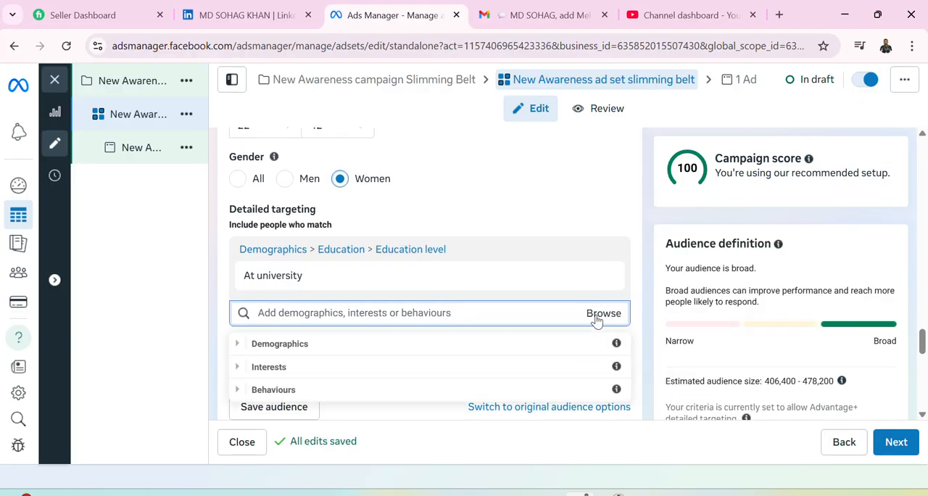
{"action": "left_click", "coordinate": [483, 375]}
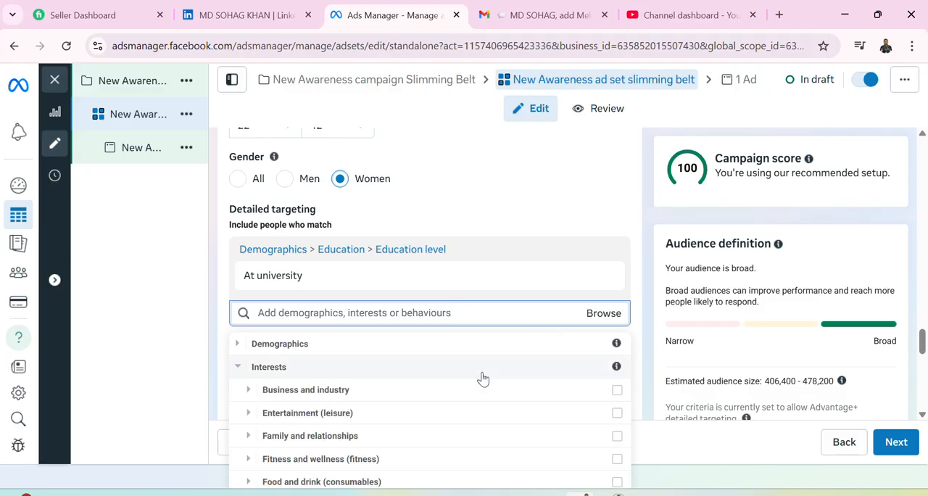
{"action": "scroll", "coordinate": [480, 378], "scroll_direction": "down", "scroll_amount": 1}
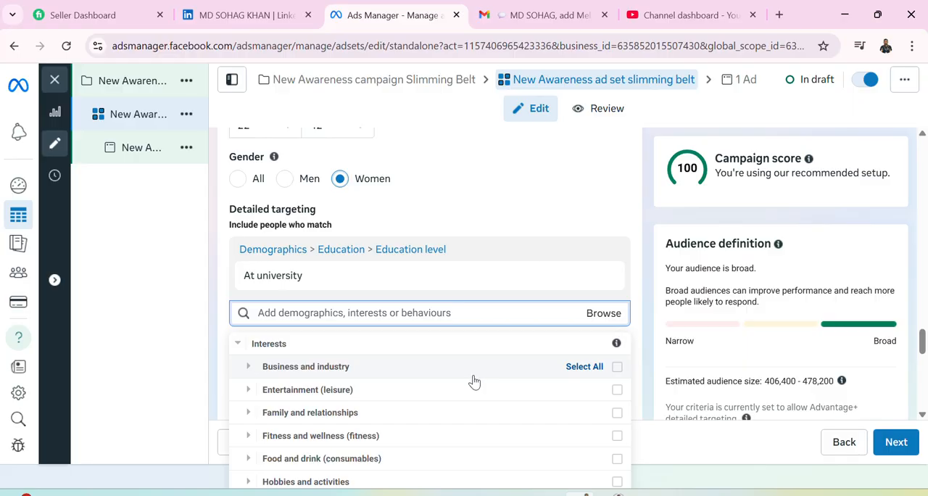
{"action": "scroll", "coordinate": [303, 425], "scroll_direction": "down", "scroll_amount": 2}
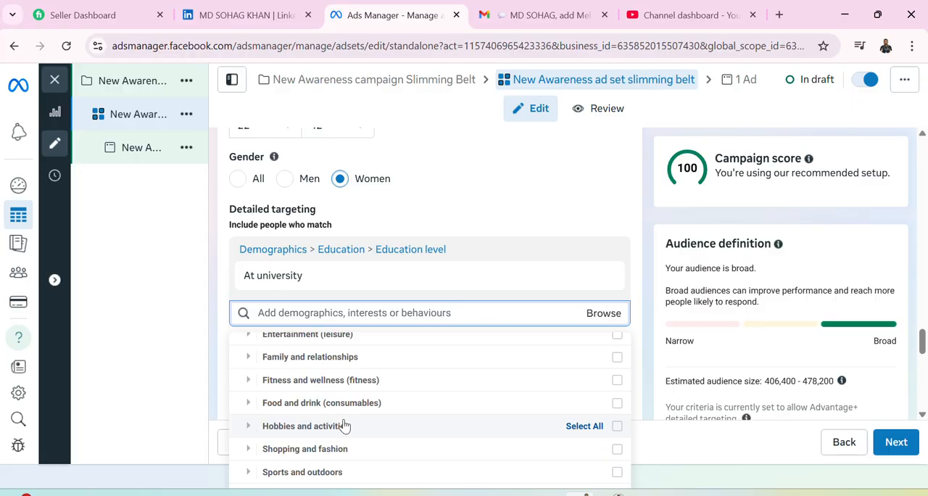
{"action": "left_click", "coordinate": [305, 381]}
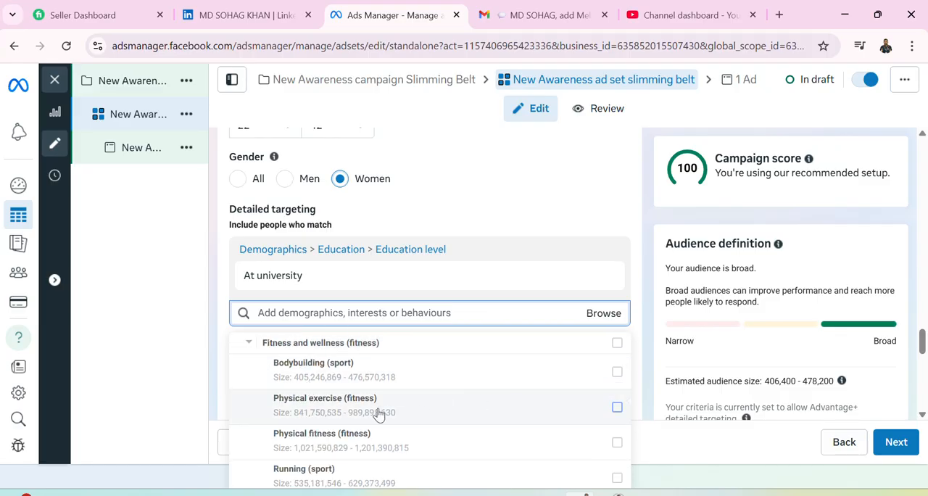
{"action": "scroll", "coordinate": [348, 410], "scroll_direction": "up", "scroll_amount": 2}
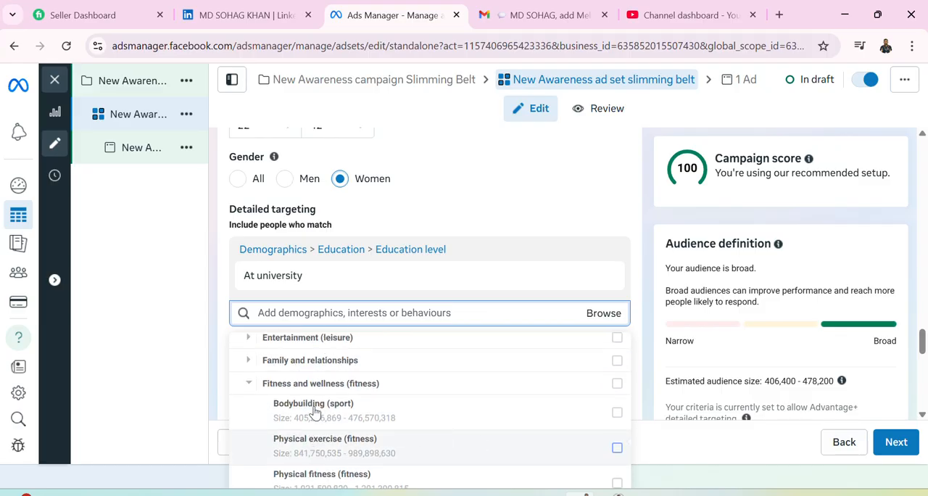
{"action": "left_click", "coordinate": [619, 421]}
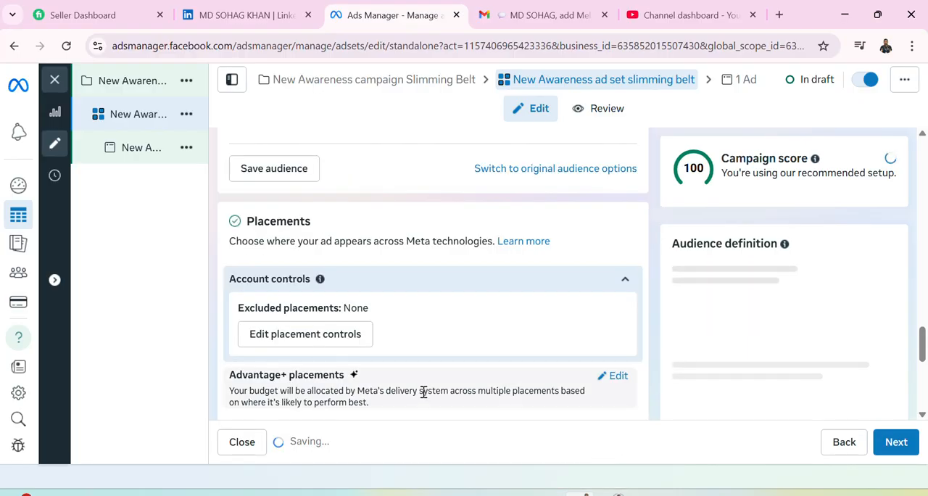
{"action": "mouse_move", "coordinate": [428, 392]}
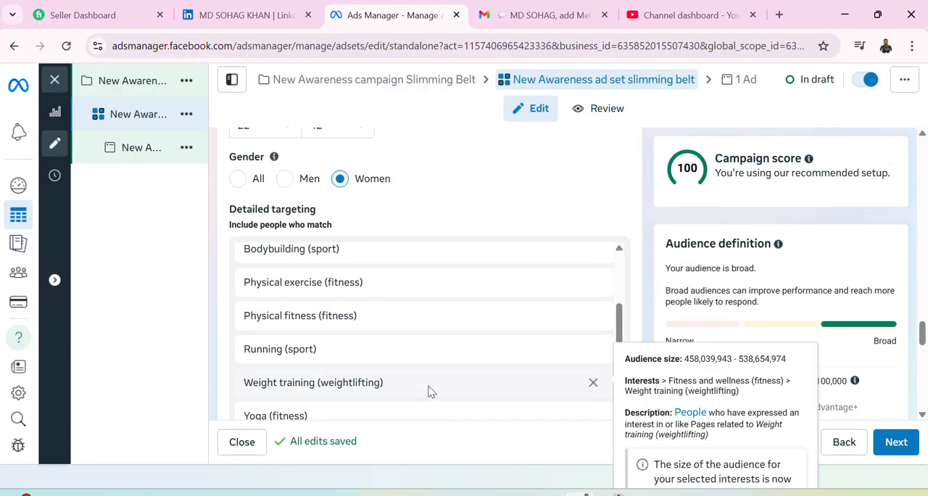
{"action": "scroll", "coordinate": [428, 392], "scroll_direction": "up", "scroll_amount": 2}
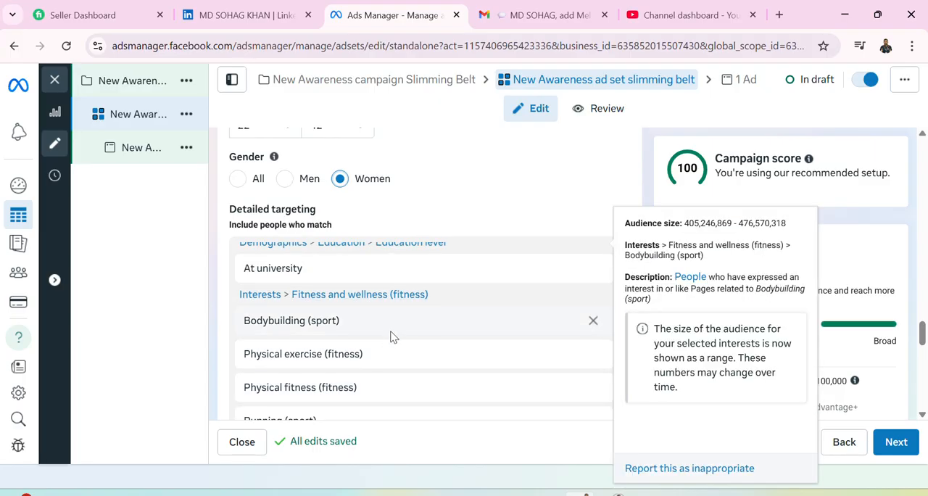
{"action": "scroll", "coordinate": [384, 339], "scroll_direction": "down", "scroll_amount": 2}
{"action": "mouse_move", "coordinate": [369, 327]}
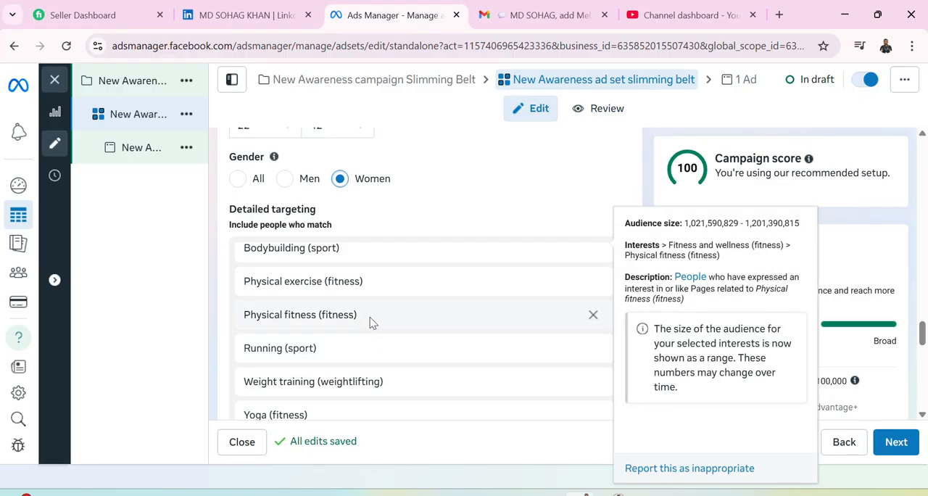
Add the behaviour "Anniversary (within 61-90 days)" to the detailed targeting.
{"action": "scroll", "coordinate": [367, 400], "scroll_direction": "down", "scroll_amount": 3}
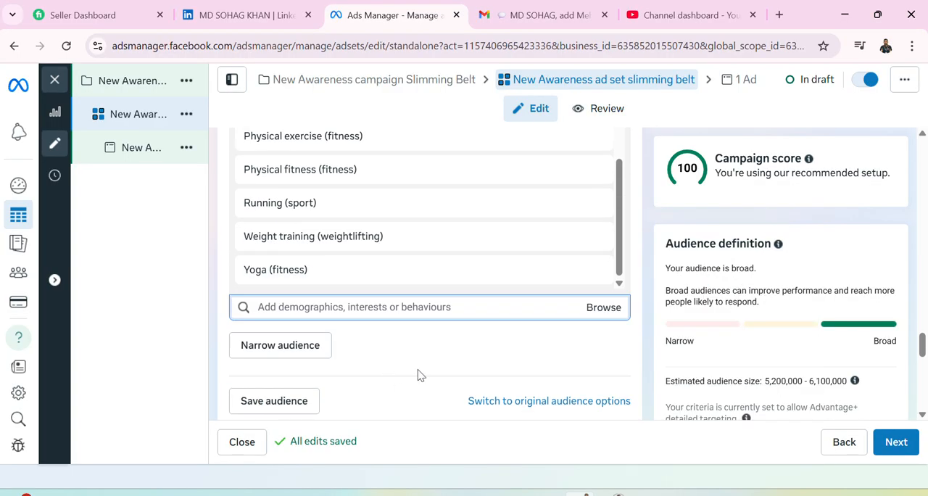
{"action": "left_click", "coordinate": [600, 308]}
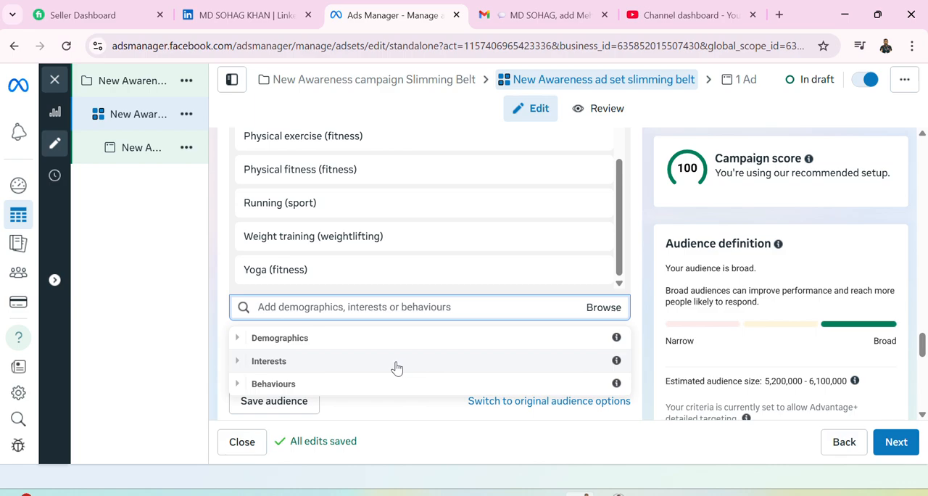
{"action": "left_click", "coordinate": [372, 385]}
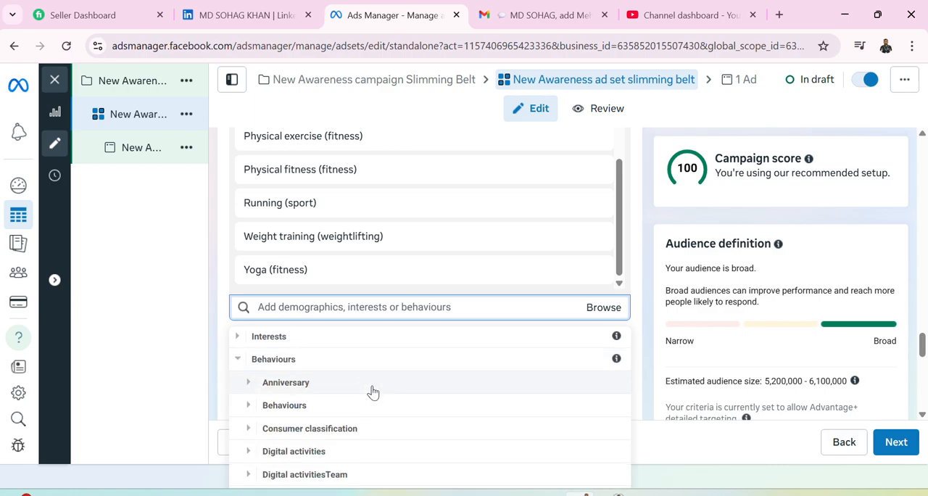
{"action": "scroll", "coordinate": [372, 392], "scroll_direction": "down", "scroll_amount": 1}
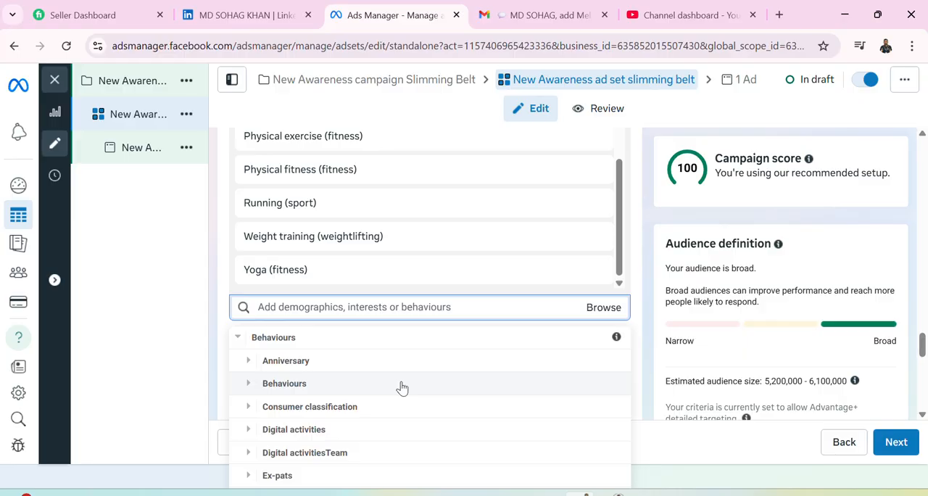
{"action": "left_click", "coordinate": [394, 367]}
{"action": "scroll", "coordinate": [398, 369], "scroll_direction": "down", "scroll_amount": 1}
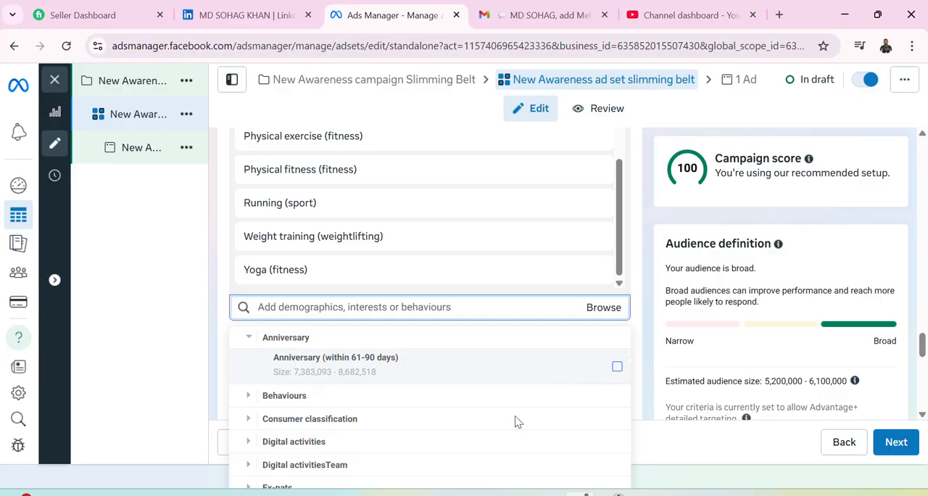
{"action": "scroll", "coordinate": [410, 252], "scroll_direction": "up", "scroll_amount": 1}
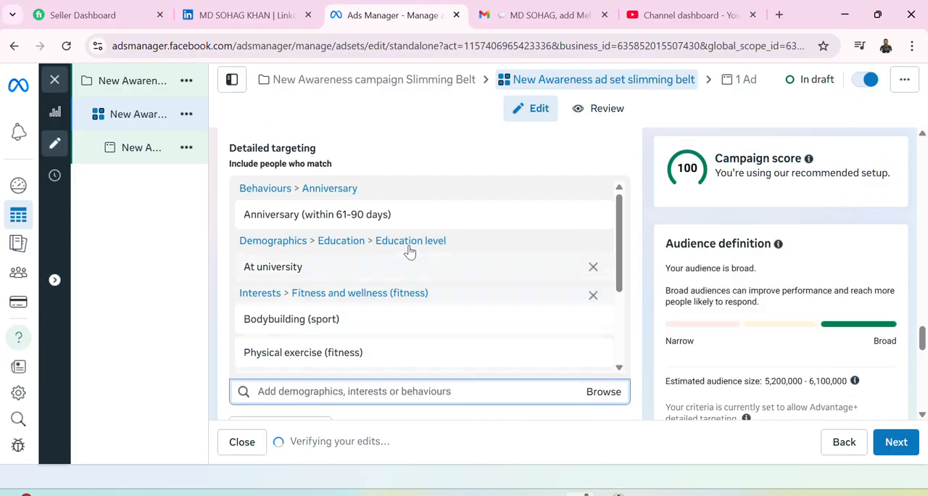
{"action": "scroll", "coordinate": [399, 263], "scroll_direction": "down", "scroll_amount": 2}
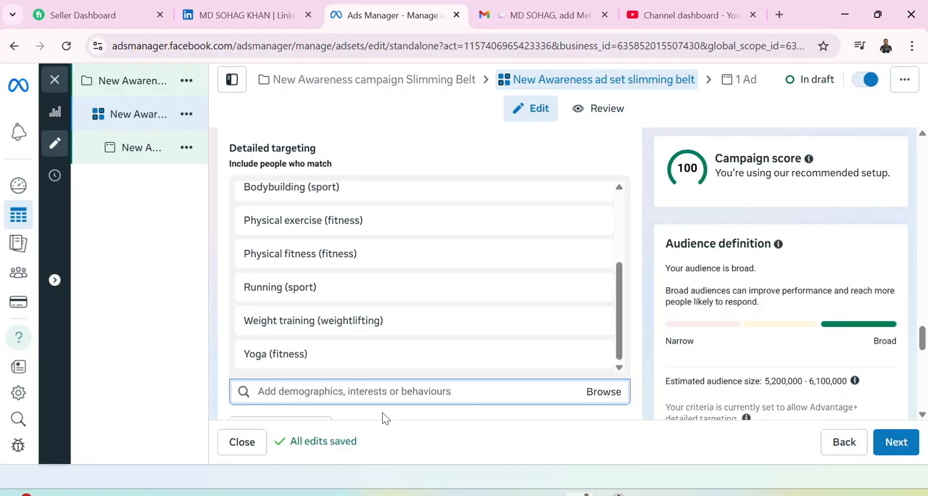
Search the detailed targeting for "engaged shoppers" and add the Engaged shoppers purchase behaviour.
{"action": "scroll", "coordinate": [398, 377], "scroll_direction": "down", "scroll_amount": 2}
{"action": "scroll", "coordinate": [396, 340], "scroll_direction": "up", "scroll_amount": 1}
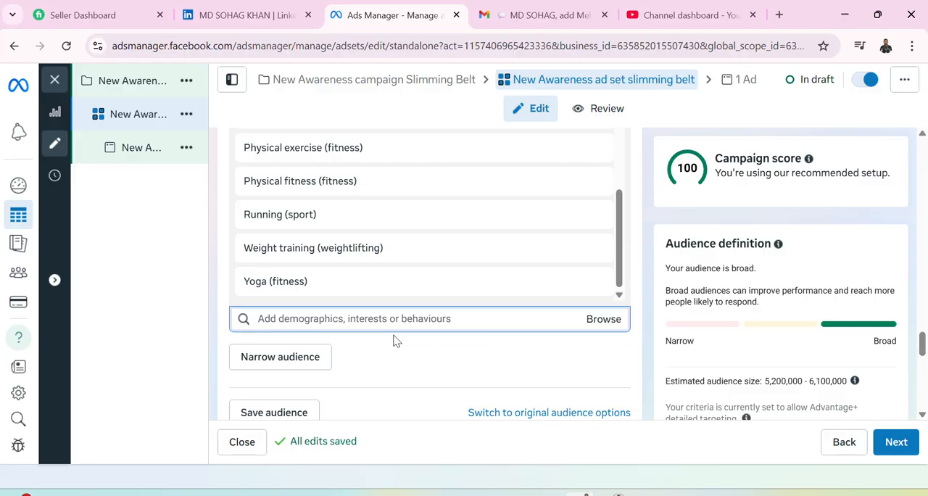
{"action": "scroll", "coordinate": [396, 340], "scroll_direction": "up", "scroll_amount": 1}
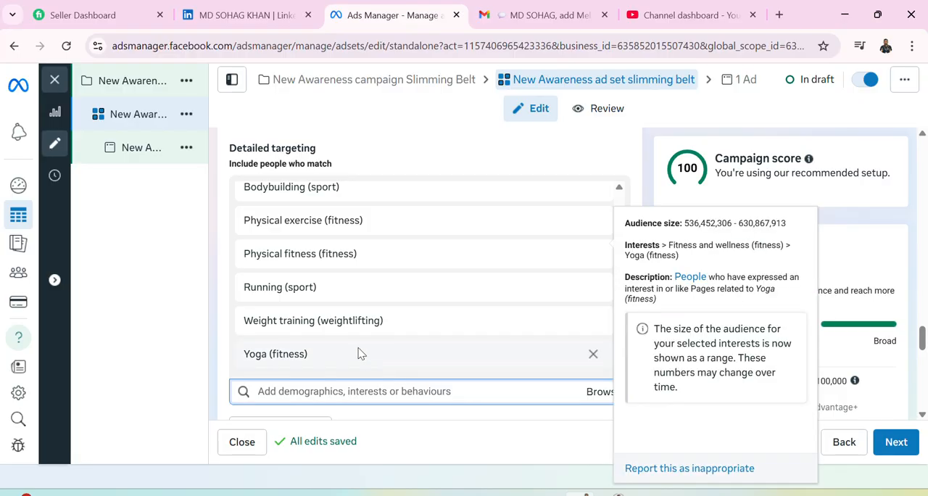
{"action": "scroll", "coordinate": [361, 353], "scroll_direction": "up", "scroll_amount": 2}
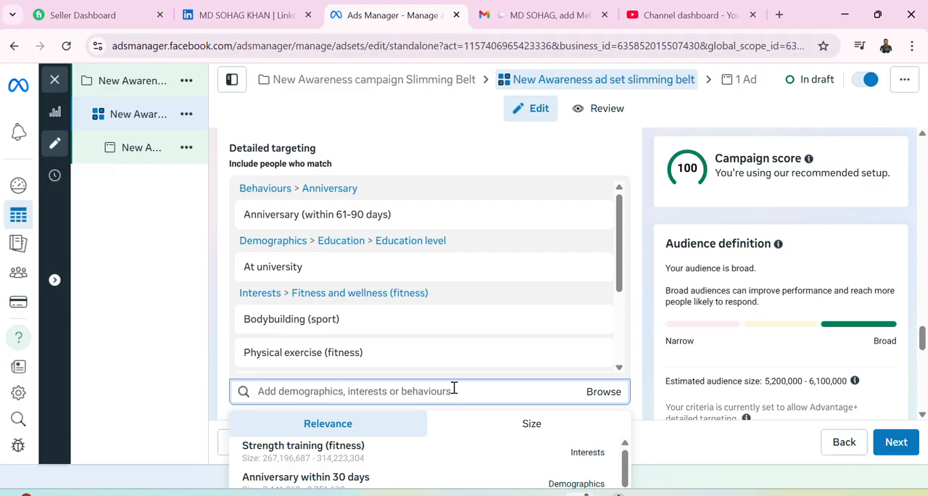
{"action": "scroll", "coordinate": [454, 386], "scroll_direction": "down", "scroll_amount": 1}
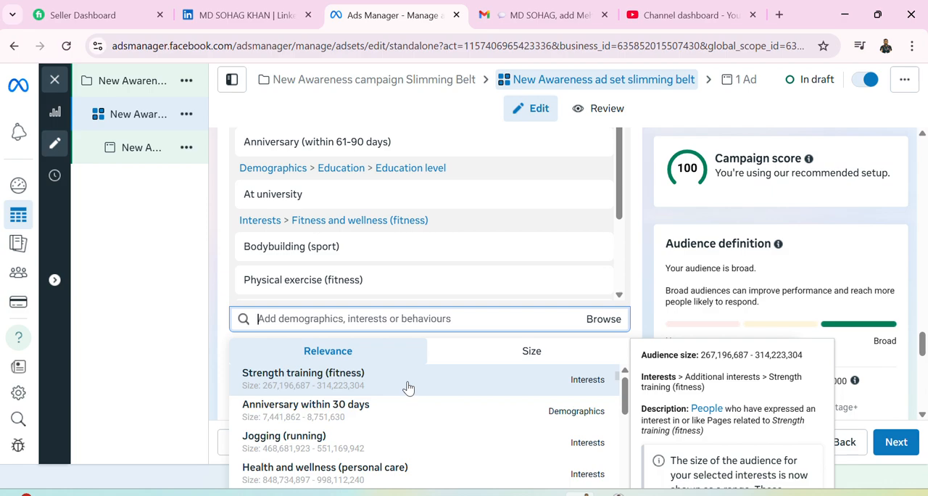
{"action": "type", "text": "enga"}
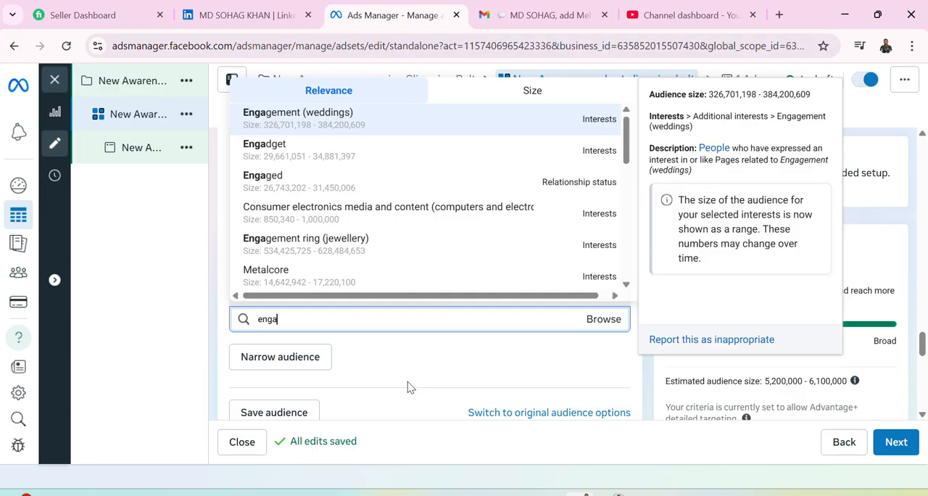
{"action": "type", "text": "ged shoppers"}
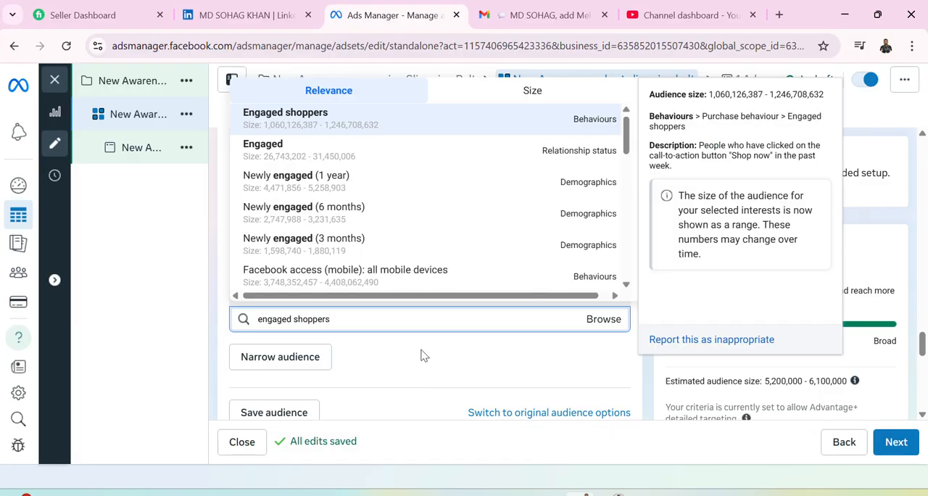
{"action": "left_click", "coordinate": [418, 123]}
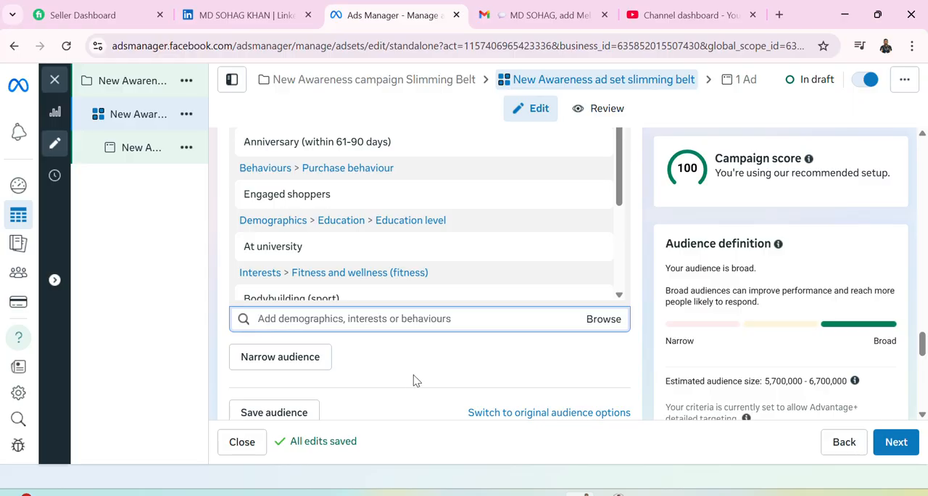
Review the included targeting criteria and add an empty "and must also match" condition to narrow the audience.
{"action": "scroll", "coordinate": [412, 377], "scroll_direction": "down", "scroll_amount": 2}
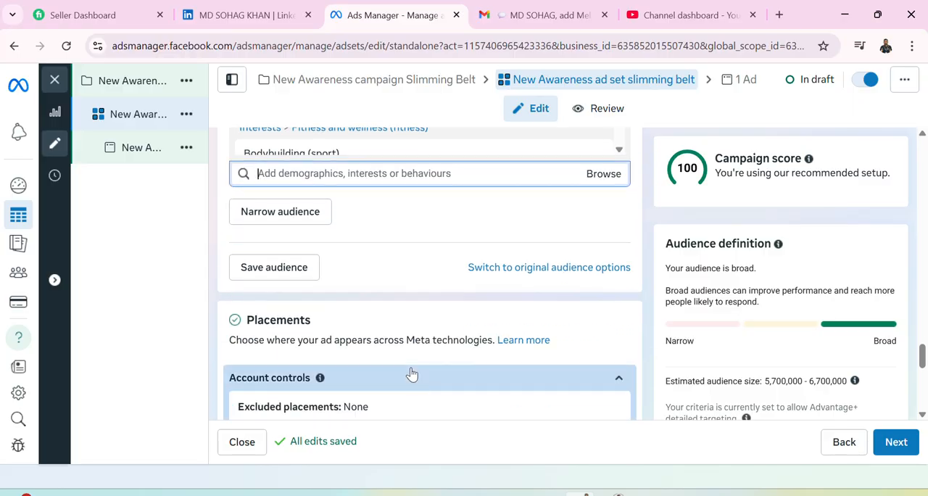
{"action": "scroll", "coordinate": [362, 316], "scroll_direction": "up", "scroll_amount": 3}
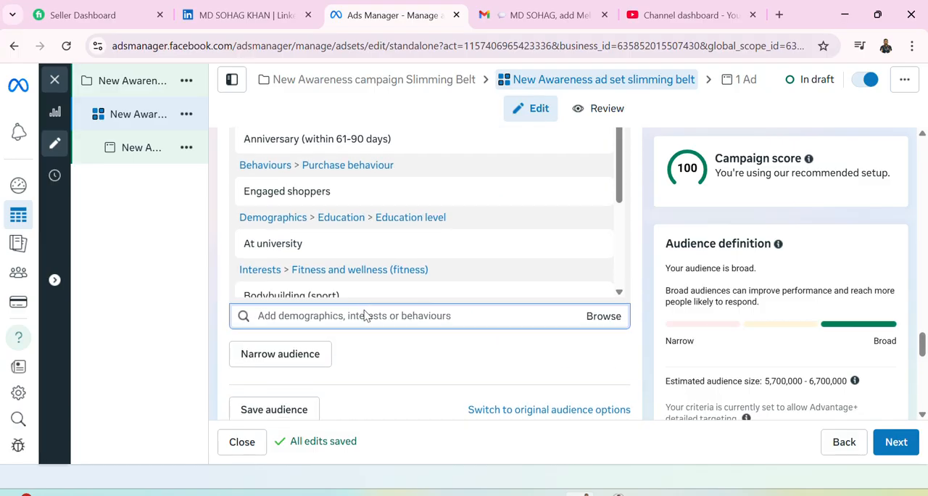
{"action": "scroll", "coordinate": [366, 316], "scroll_direction": "up", "scroll_amount": 2}
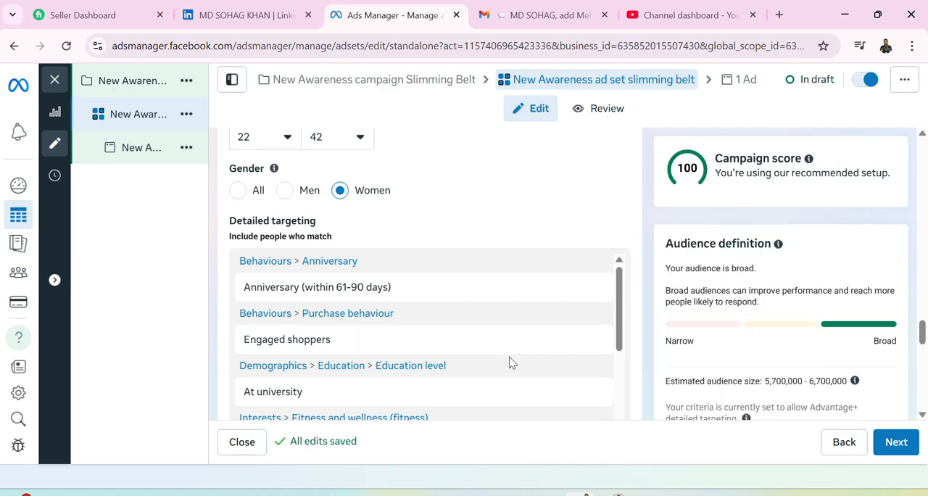
{"action": "scroll", "coordinate": [494, 348], "scroll_direction": "down", "scroll_amount": 5}
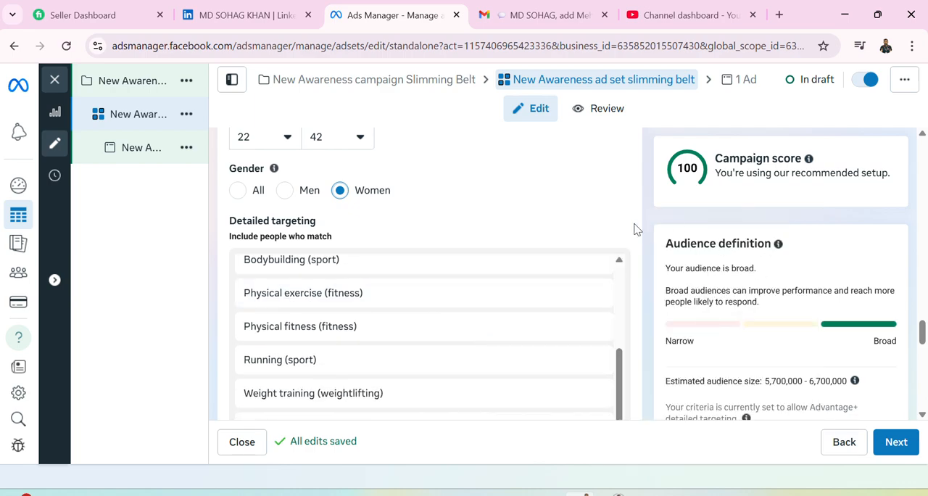
{"action": "scroll", "coordinate": [436, 333], "scroll_direction": "down", "scroll_amount": 3}
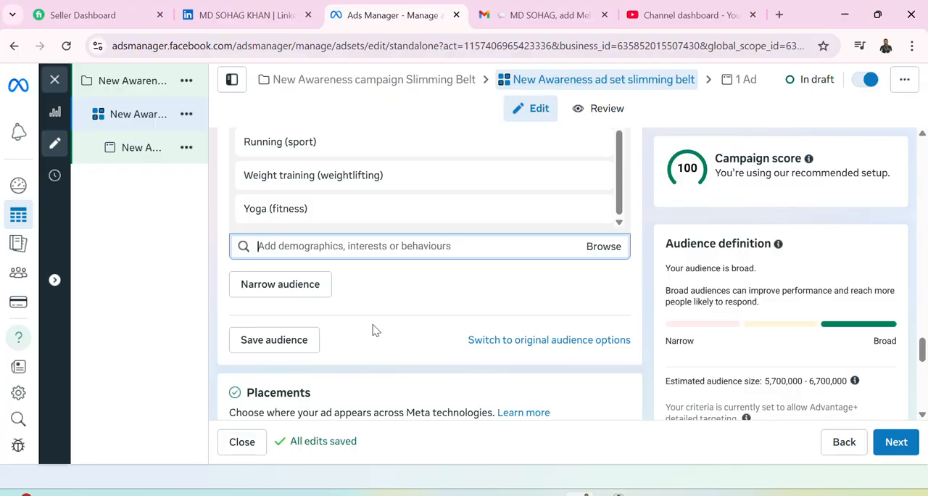
{"action": "left_click", "coordinate": [312, 292]}
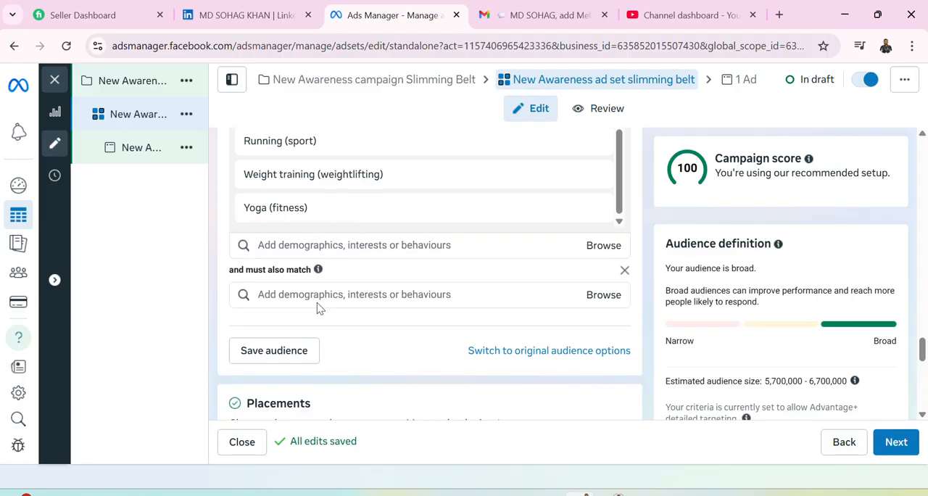
Inspect the ad account's placement controls in the Placements section and close them without making changes.
{"action": "scroll", "coordinate": [317, 301], "scroll_direction": "down", "scroll_amount": 1}
{"action": "scroll", "coordinate": [320, 307], "scroll_direction": "down", "scroll_amount": 1}
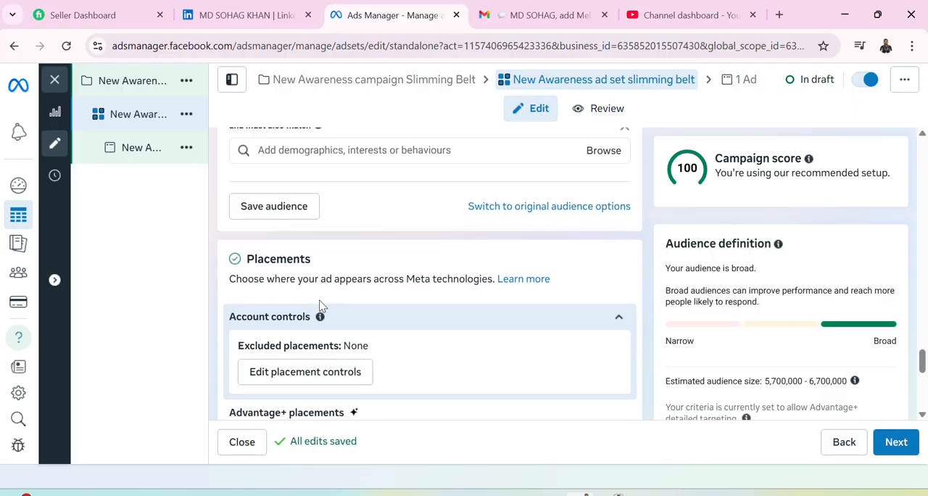
{"action": "scroll", "coordinate": [330, 297], "scroll_direction": "down", "scroll_amount": 1}
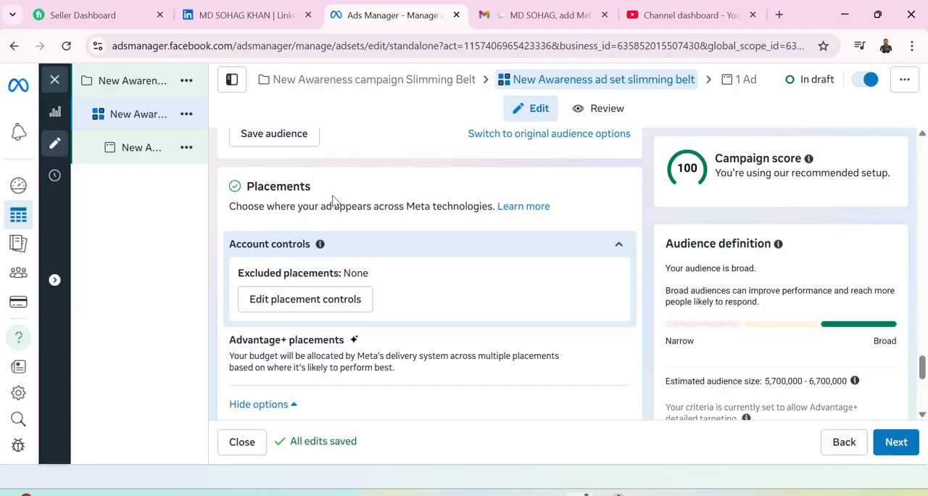
{"action": "left_click", "coordinate": [348, 308]}
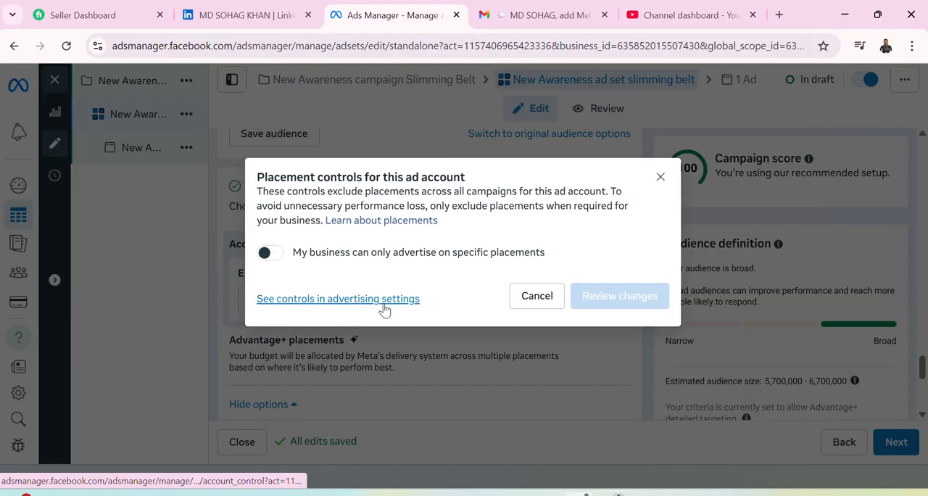
{"action": "left_click", "coordinate": [661, 177]}
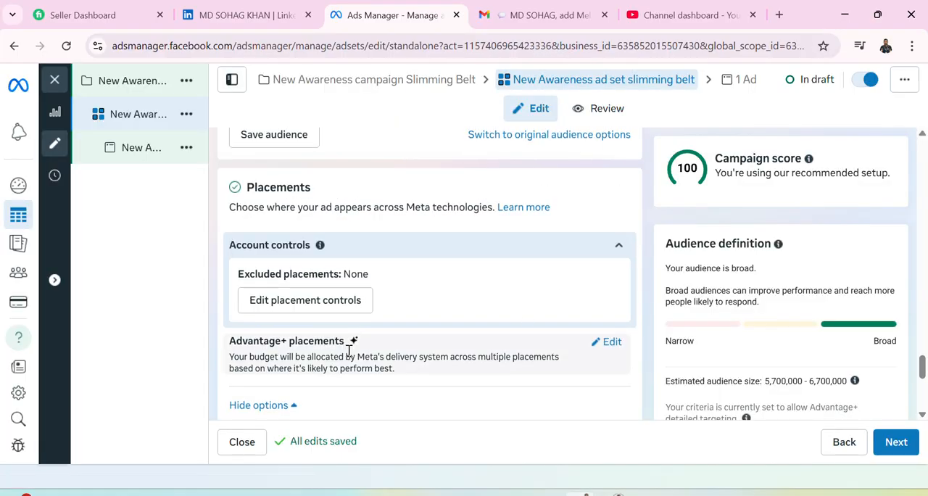
{"action": "scroll", "coordinate": [349, 350], "scroll_direction": "up", "scroll_amount": 1}
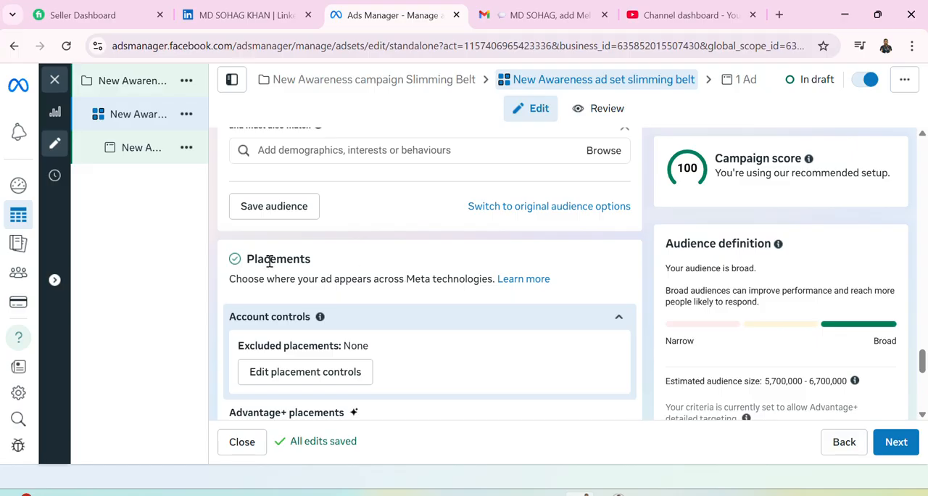
Open the placement options, try Manual placements for the ad set, and switch back to Advantage+ placements (recommended).
{"action": "scroll", "coordinate": [517, 335], "scroll_direction": "down", "scroll_amount": 1}
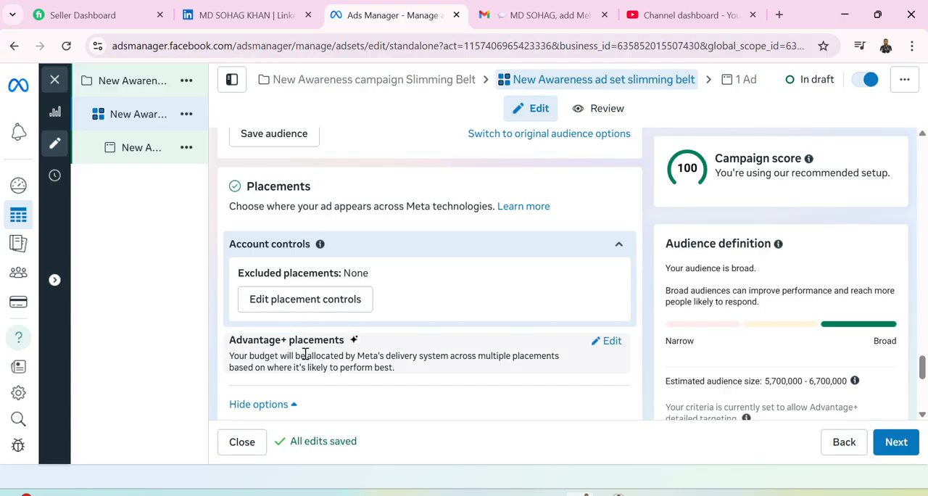
{"action": "left_click", "coordinate": [608, 342]}
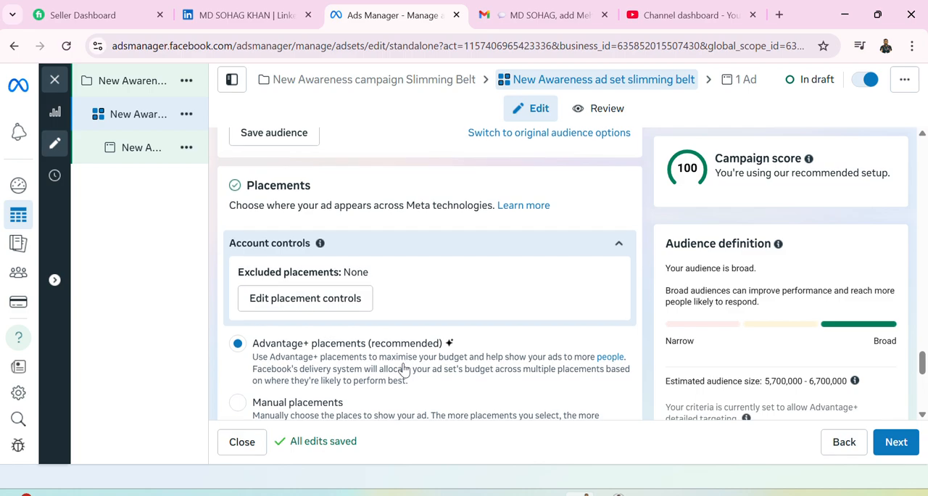
{"action": "scroll", "coordinate": [404, 370], "scroll_direction": "down", "scroll_amount": 1}
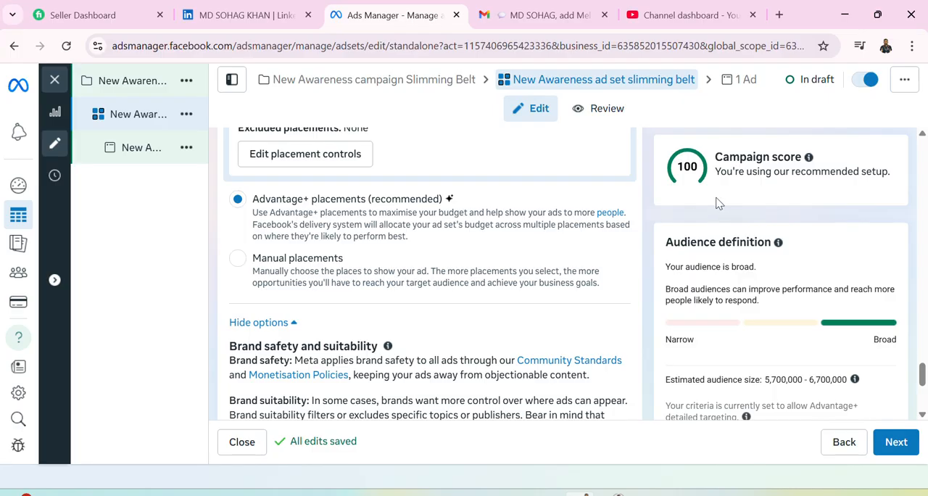
{"action": "left_click", "coordinate": [238, 259]}
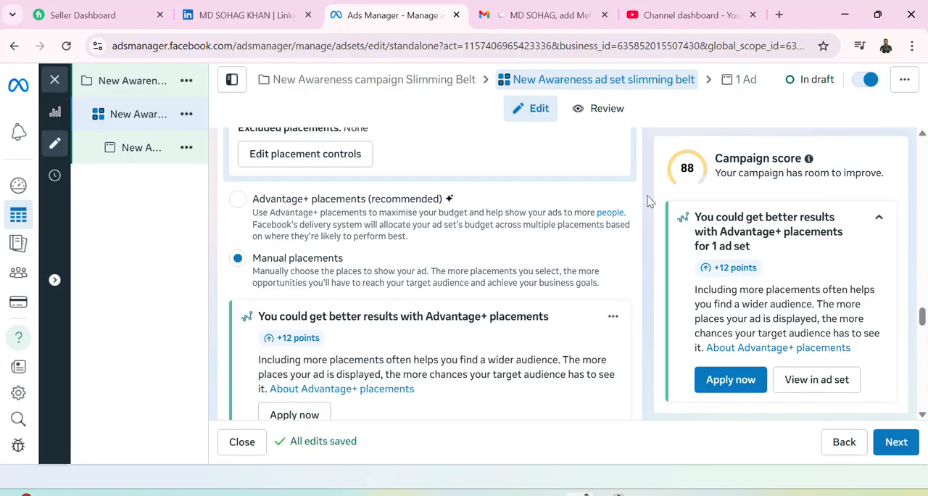
{"action": "scroll", "coordinate": [253, 259], "scroll_direction": "up", "scroll_amount": 1}
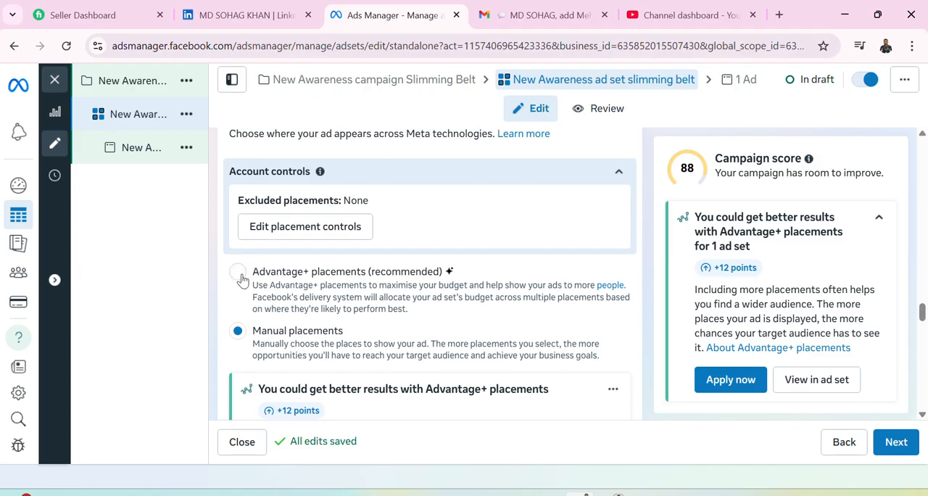
{"action": "left_click", "coordinate": [237, 272]}
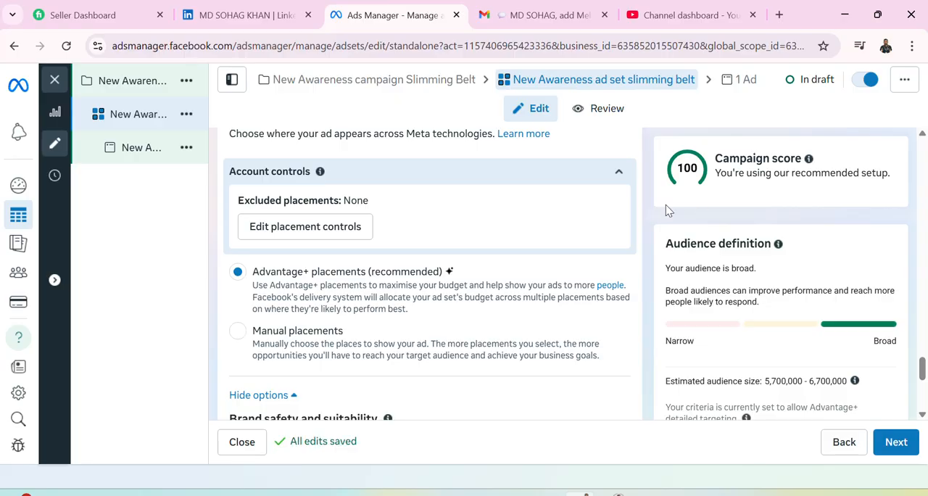
Review the ad set's brand safety and inventory filter settings, and continue to the ad level.
{"action": "scroll", "coordinate": [413, 309], "scroll_direction": "down", "scroll_amount": 1}
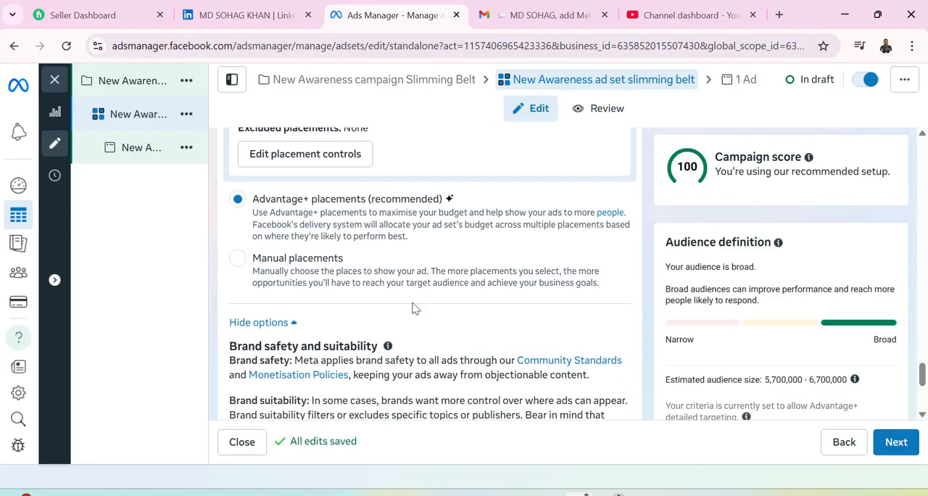
{"action": "scroll", "coordinate": [413, 309], "scroll_direction": "down", "scroll_amount": 3}
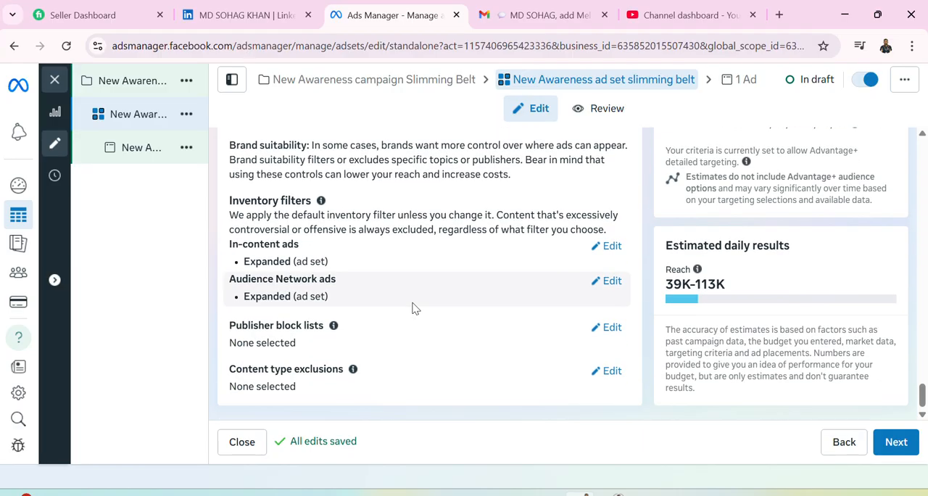
{"action": "scroll", "coordinate": [413, 309], "scroll_direction": "up", "scroll_amount": 5}
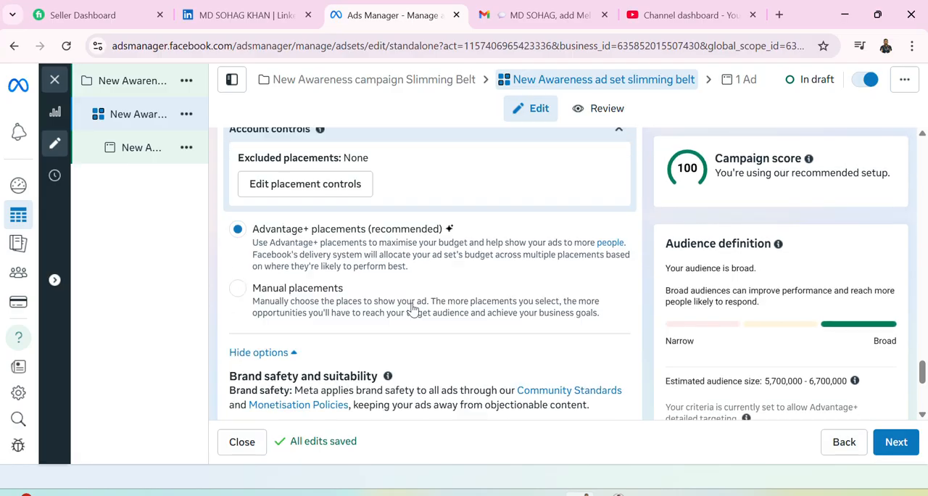
{"action": "left_click", "coordinate": [892, 442]}
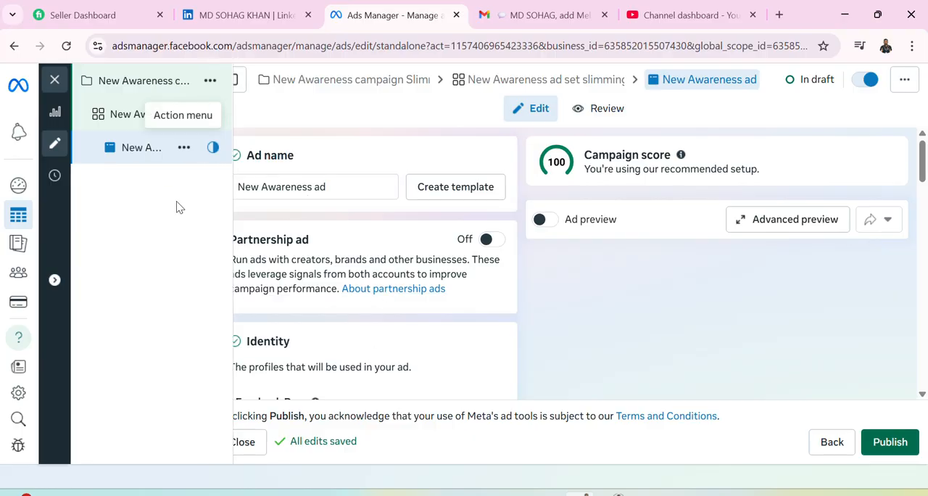
Rename the ad as "New Awareness ad Slimming belt".
{"action": "left_click", "coordinate": [355, 188]}
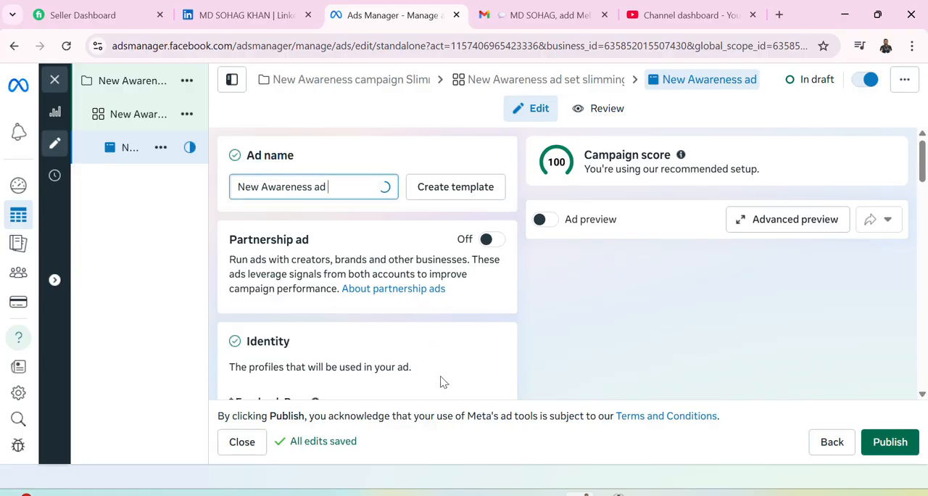
{"action": "type", "text": "Slimming"}
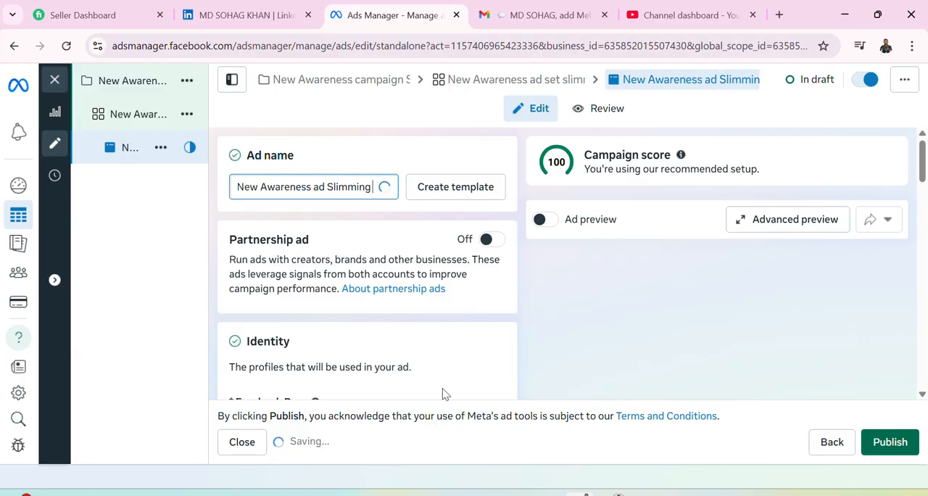
{"action": "type", "text": " belt"}
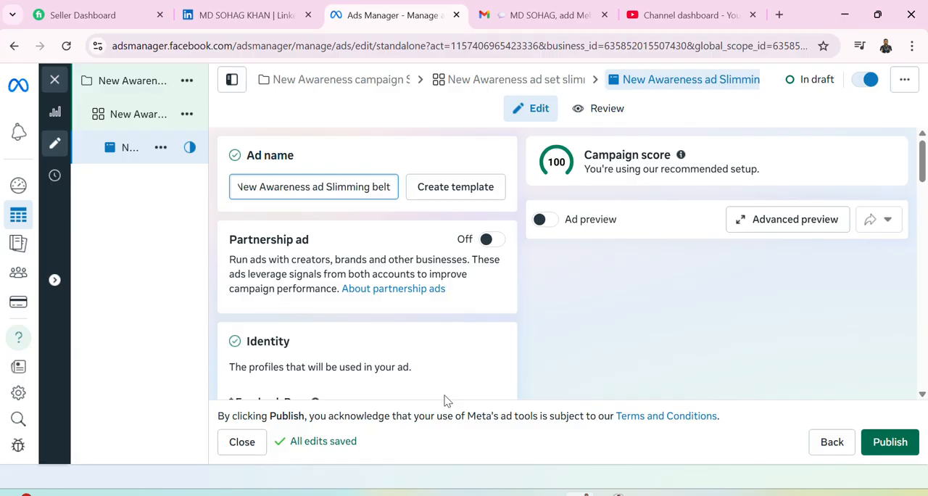
Review the ad's Identity section, checking the available Instagram account and Threads profile choices without changing them.
{"action": "scroll", "coordinate": [413, 321], "scroll_direction": "down", "scroll_amount": 1}
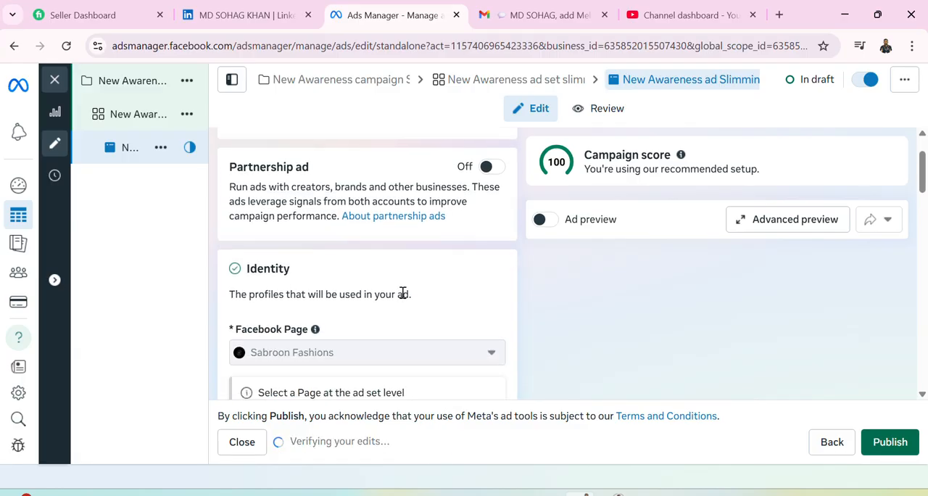
{"action": "scroll", "coordinate": [385, 262], "scroll_direction": "down", "scroll_amount": 1}
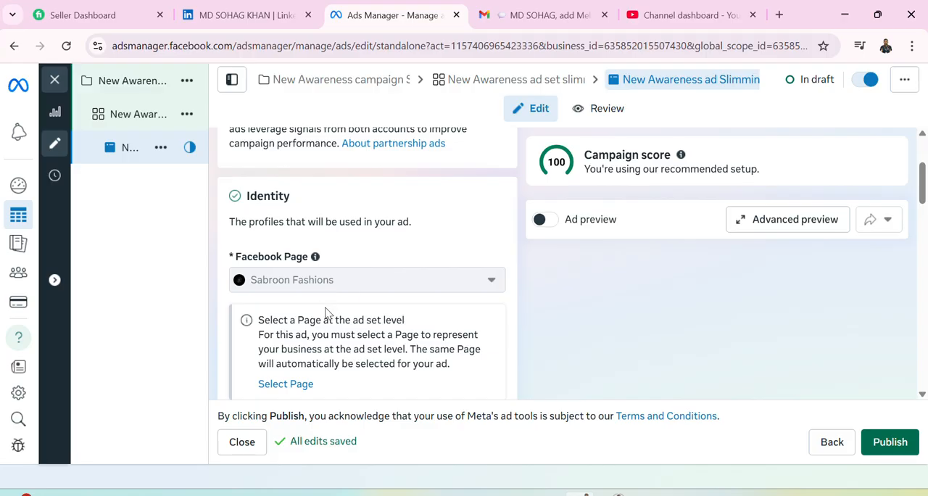
{"action": "scroll", "coordinate": [298, 275], "scroll_direction": "down", "scroll_amount": 2}
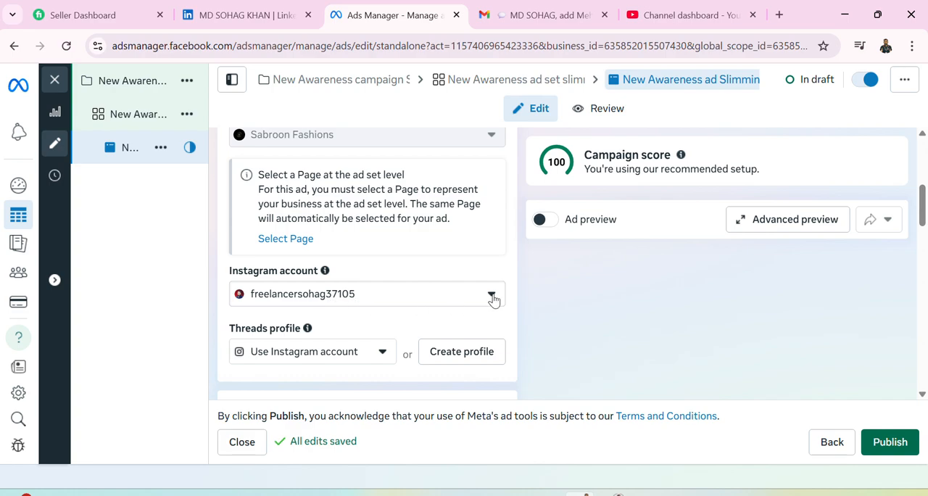
{"action": "left_click", "coordinate": [493, 298]}
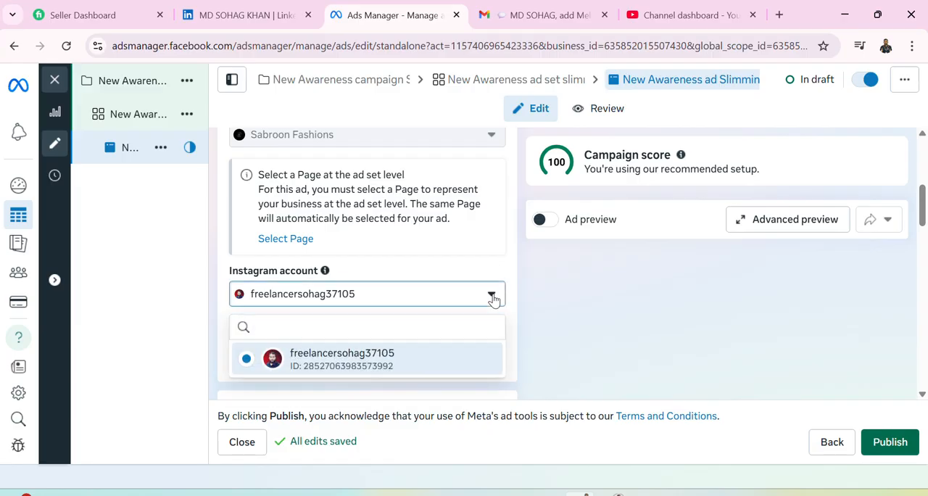
{"action": "left_click", "coordinate": [494, 298]}
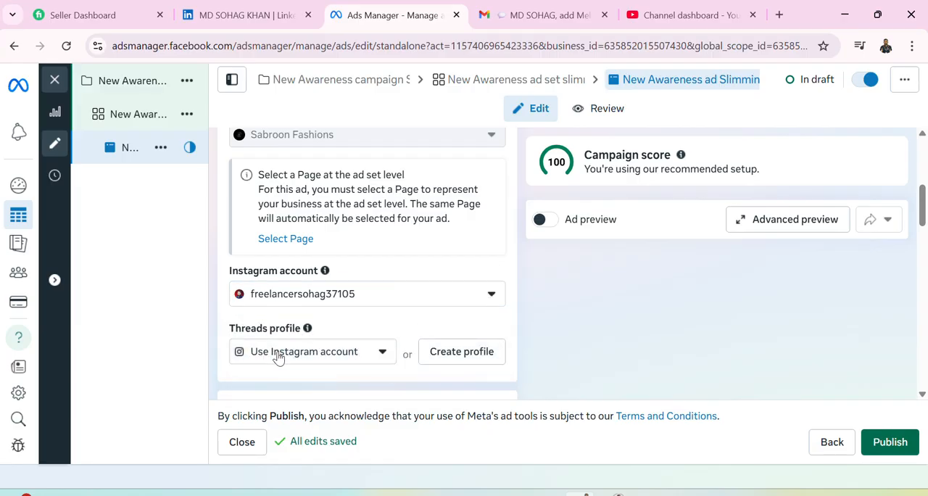
{"action": "left_click", "coordinate": [382, 352]}
{"action": "left_click", "coordinate": [384, 353]}
Inspect the ad source choices in Ad setup and expand the additional creative format options.
{"action": "scroll", "coordinate": [301, 310], "scroll_direction": "down", "scroll_amount": 2}
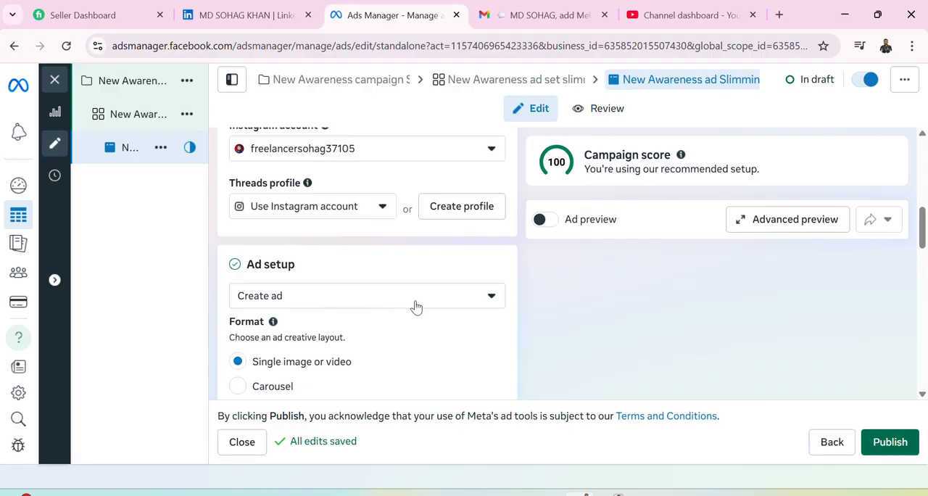
{"action": "left_click", "coordinate": [489, 303]}
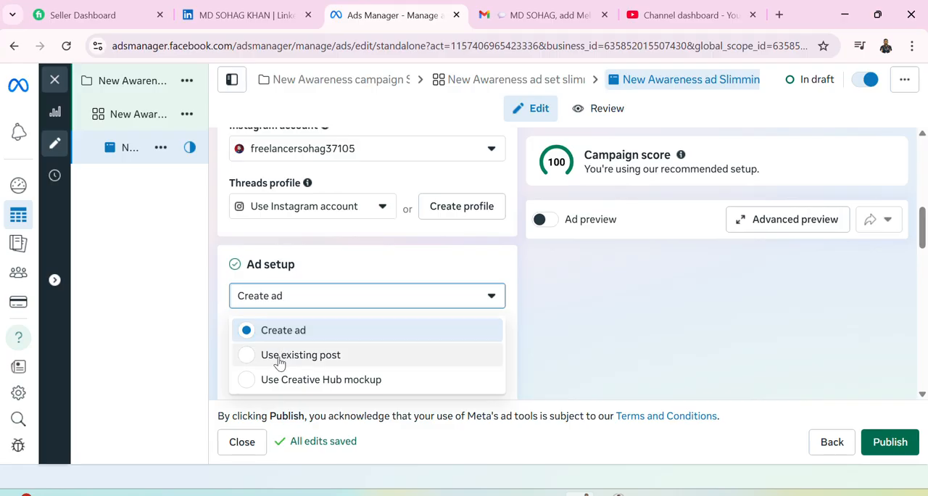
{"action": "left_click", "coordinate": [465, 268]}
{"action": "scroll", "coordinate": [335, 350], "scroll_direction": "down", "scroll_amount": 1}
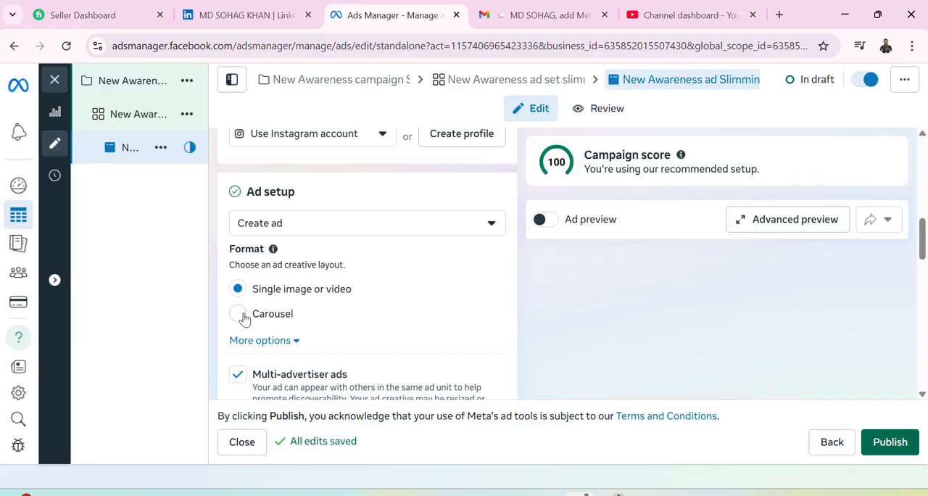
{"action": "left_click", "coordinate": [295, 341]}
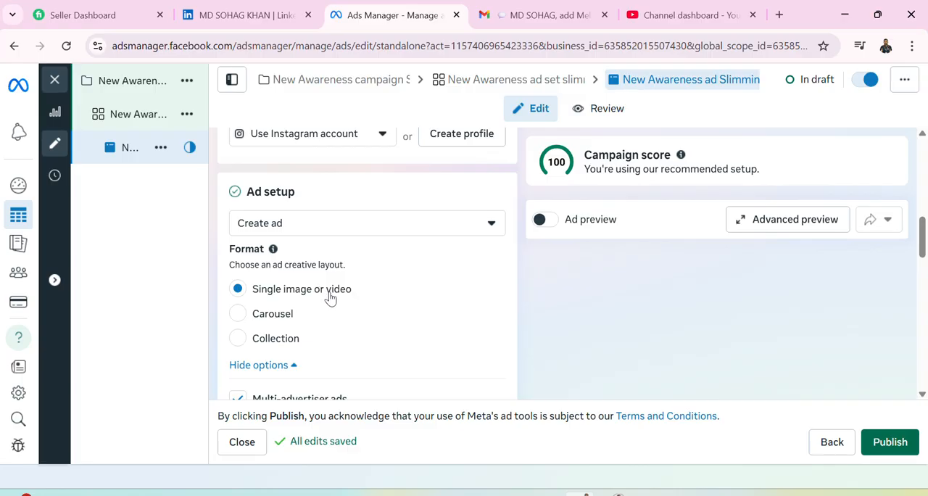
Start setting up an image ad creative and open the file chooser to upload its media.
{"action": "scroll", "coordinate": [330, 298], "scroll_direction": "down", "scroll_amount": 3}
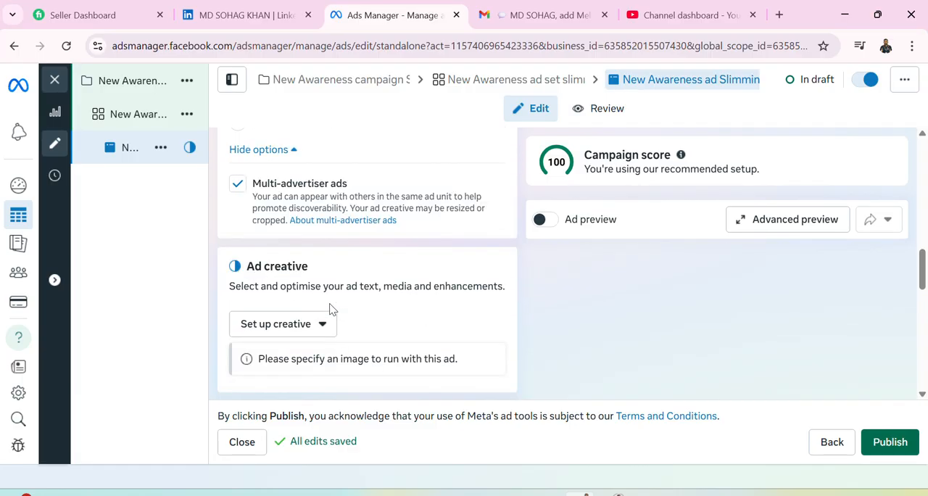
{"action": "left_click", "coordinate": [324, 327]}
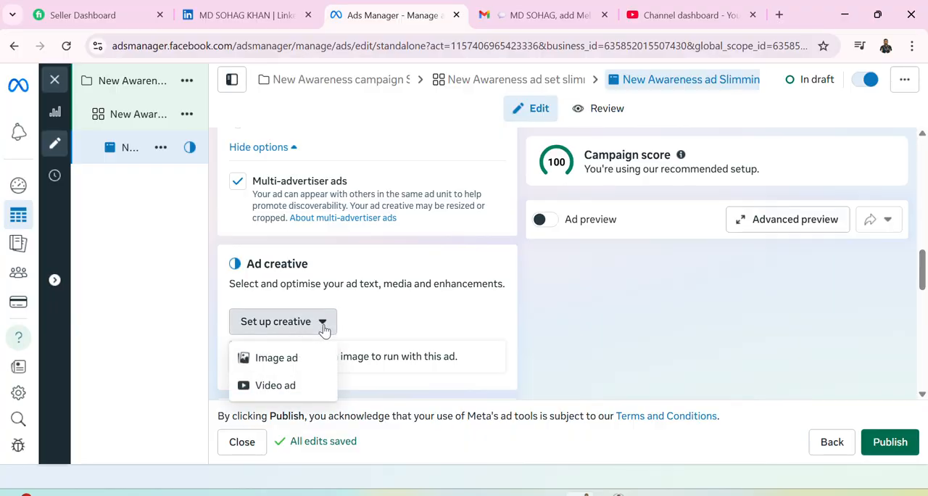
{"action": "left_click", "coordinate": [295, 367]}
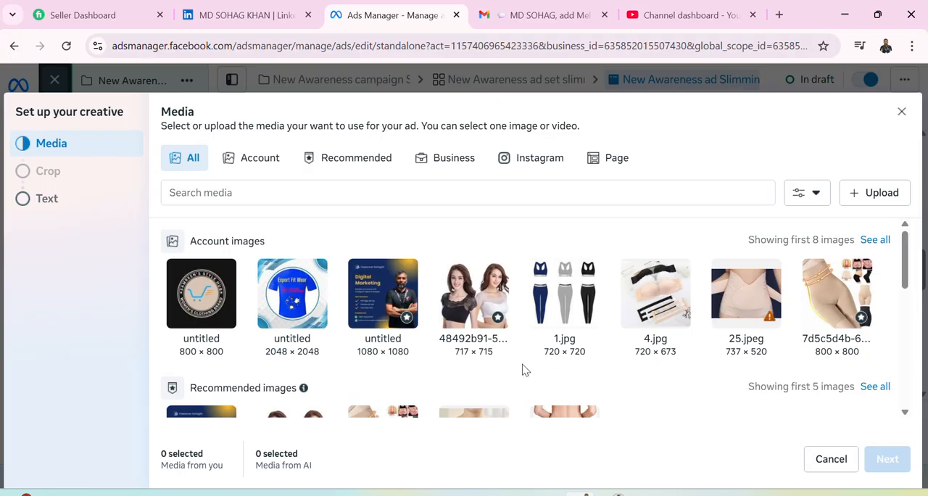
{"action": "left_click", "coordinate": [881, 196]}
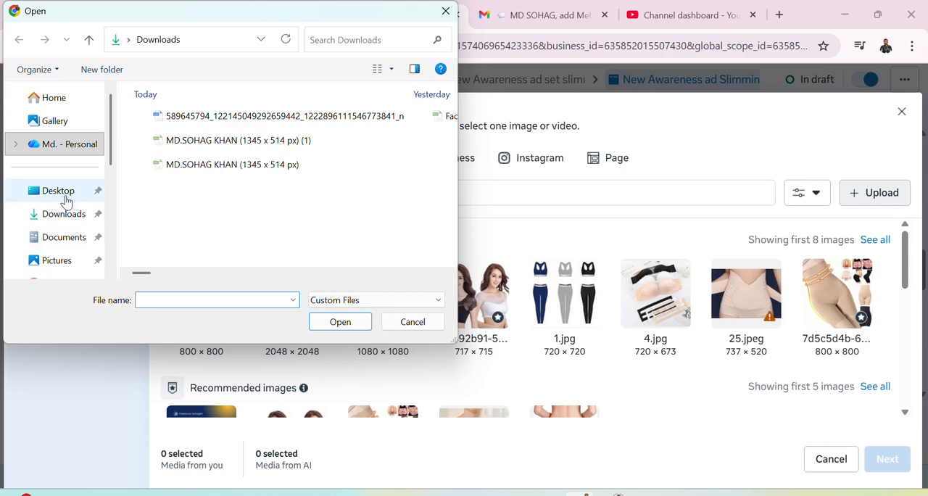
Look through the Desktop folder for an image to upload and close the file chooser without picking one.
{"action": "left_click", "coordinate": [65, 199]}
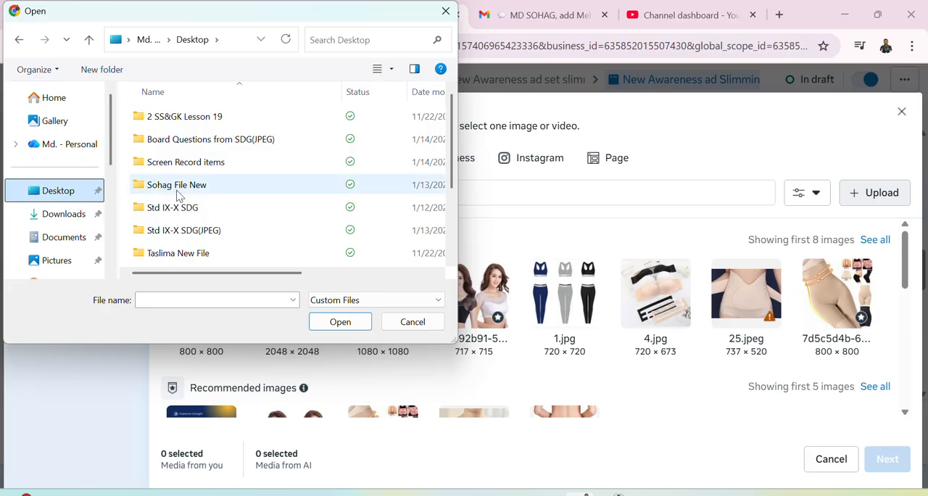
{"action": "scroll", "coordinate": [170, 200], "scroll_direction": "down", "scroll_amount": 1}
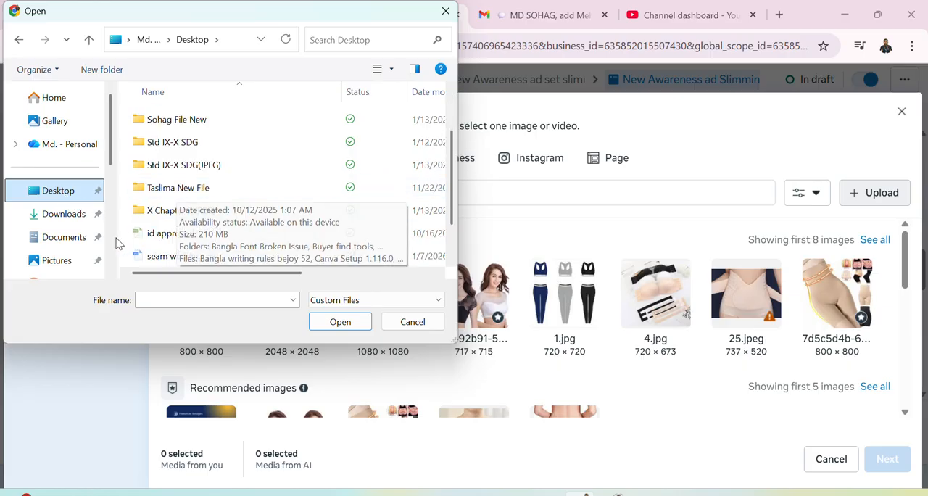
{"action": "scroll", "coordinate": [178, 221], "scroll_direction": "down", "scroll_amount": 1}
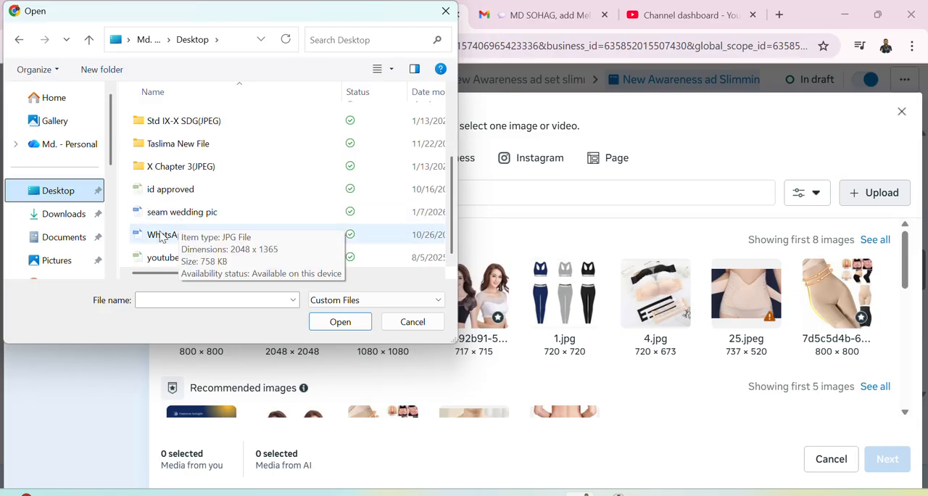
{"action": "scroll", "coordinate": [169, 201], "scroll_direction": "up", "scroll_amount": 2}
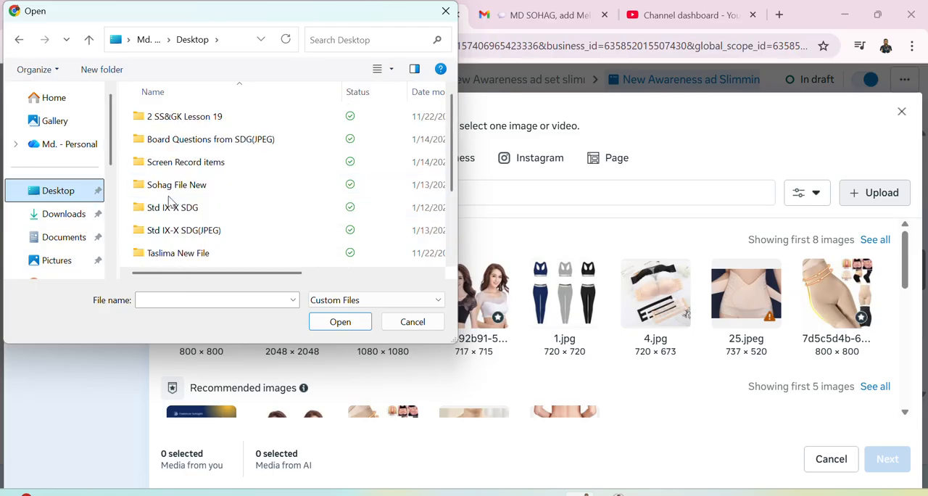
{"action": "scroll", "coordinate": [196, 199], "scroll_direction": "down", "scroll_amount": 2}
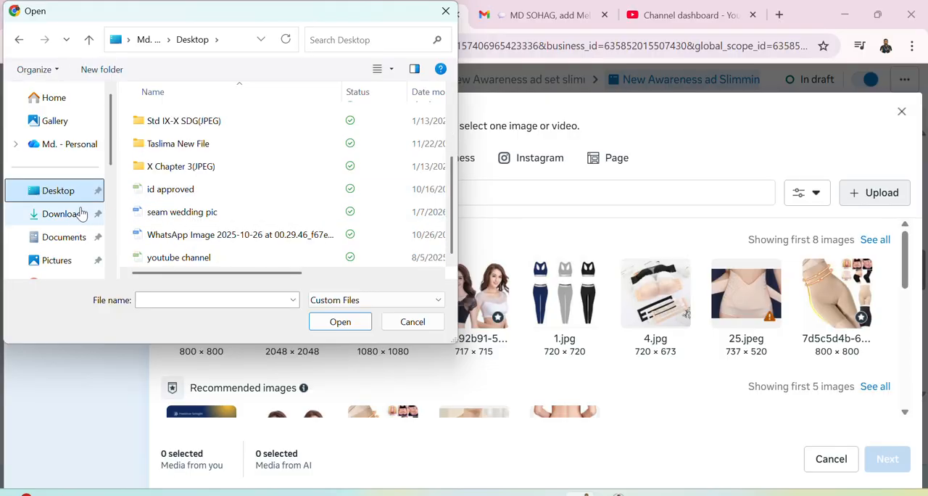
{"action": "scroll", "coordinate": [77, 214], "scroll_direction": "down", "scroll_amount": 3}
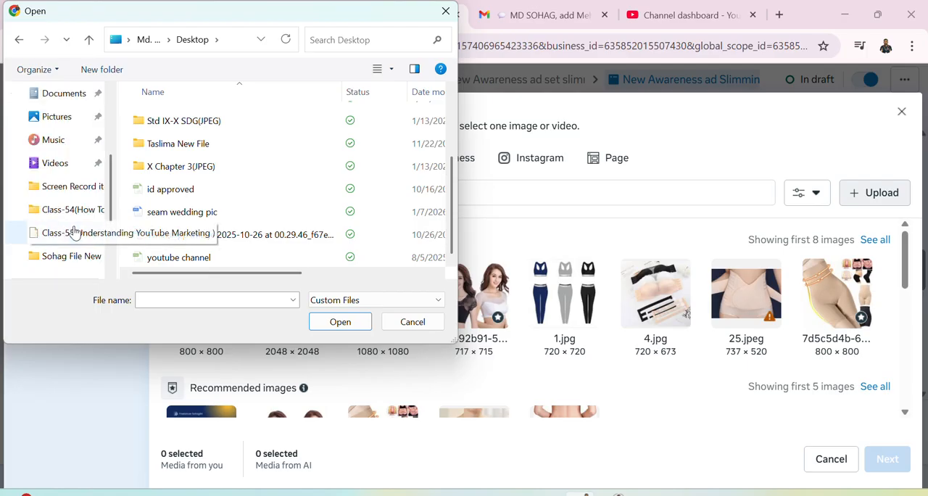
{"action": "scroll", "coordinate": [69, 254], "scroll_direction": "up", "scroll_amount": 2}
{"action": "scroll", "coordinate": [69, 251], "scroll_direction": "up", "scroll_amount": 1}
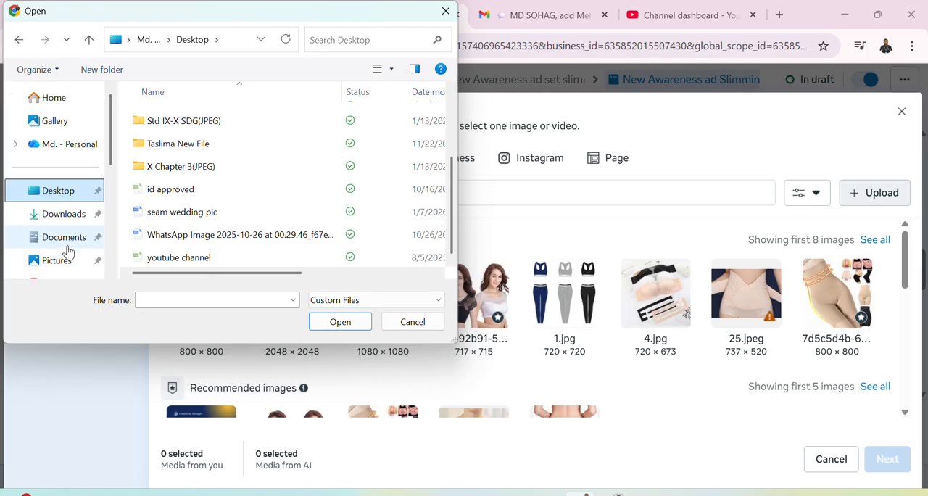
{"action": "scroll", "coordinate": [69, 247], "scroll_direction": "down", "scroll_amount": 2}
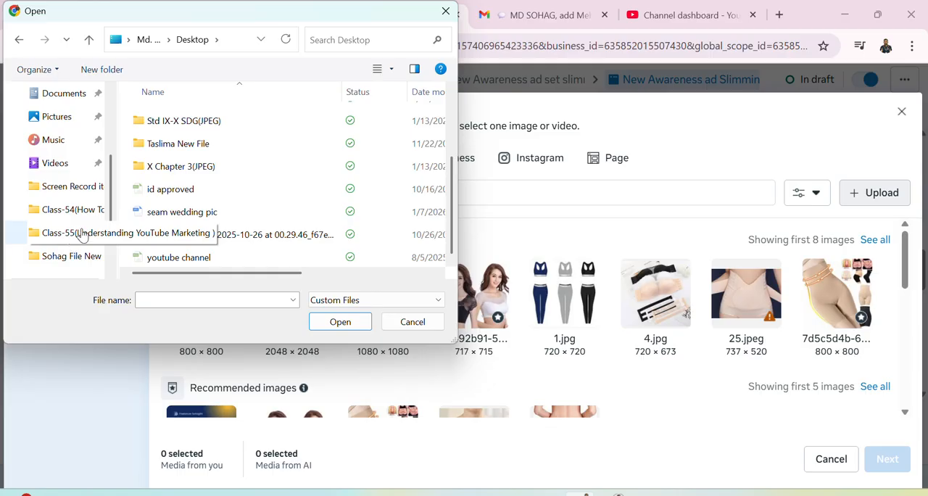
{"action": "scroll", "coordinate": [183, 193], "scroll_direction": "up", "scroll_amount": 1}
{"action": "scroll", "coordinate": [183, 194], "scroll_direction": "up", "scroll_amount": 1}
{"action": "scroll", "coordinate": [183, 194], "scroll_direction": "down", "scroll_amount": 2}
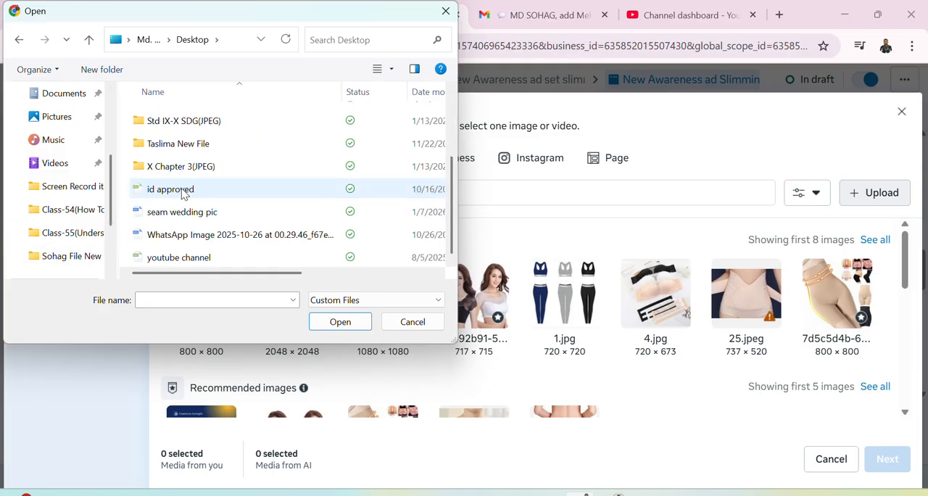
{"action": "scroll", "coordinate": [77, 201], "scroll_direction": "up", "scroll_amount": 3}
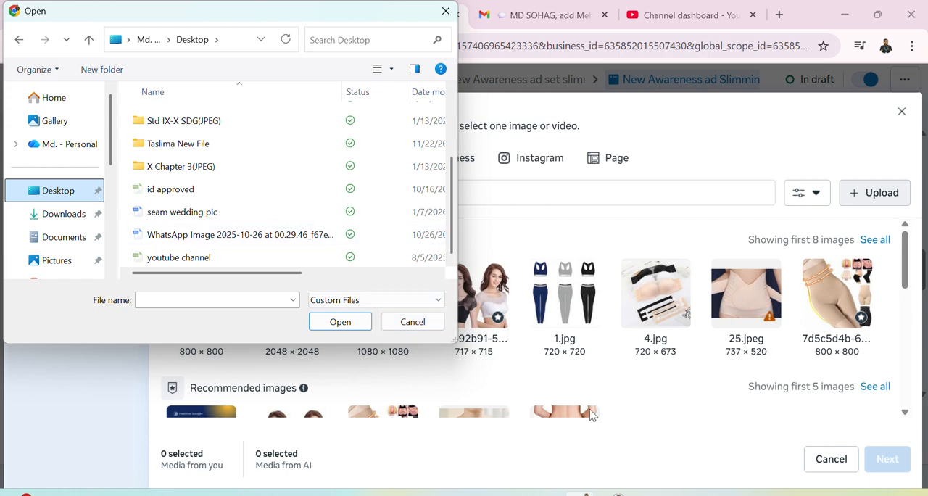
{"action": "scroll", "coordinate": [435, 261], "scroll_direction": "up", "scroll_amount": 2}
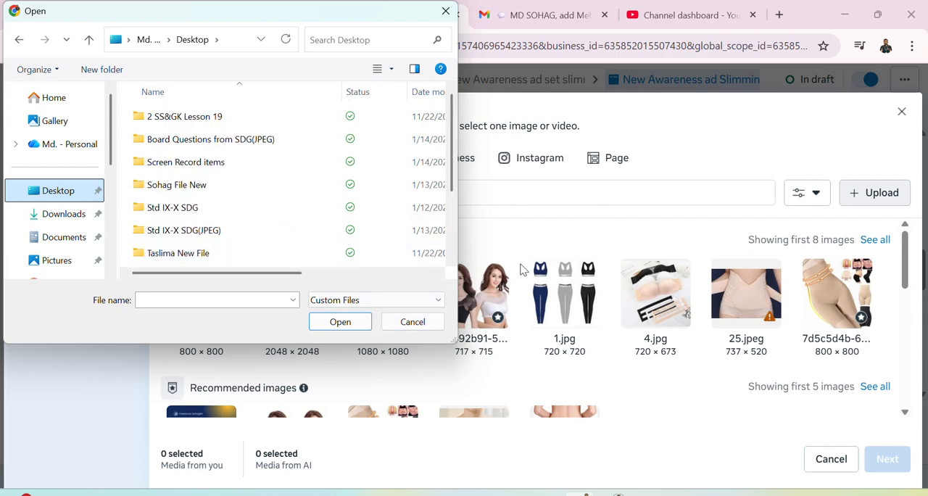
{"action": "left_click", "coordinate": [403, 324]}
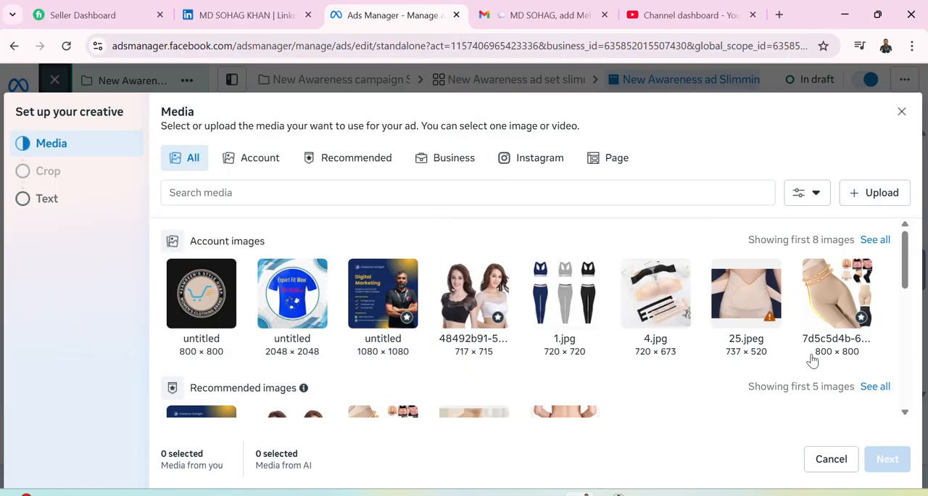
Use the account image 25.jpeg as the ad media and keep the square placement crop at Original.
{"action": "left_click", "coordinate": [756, 301]}
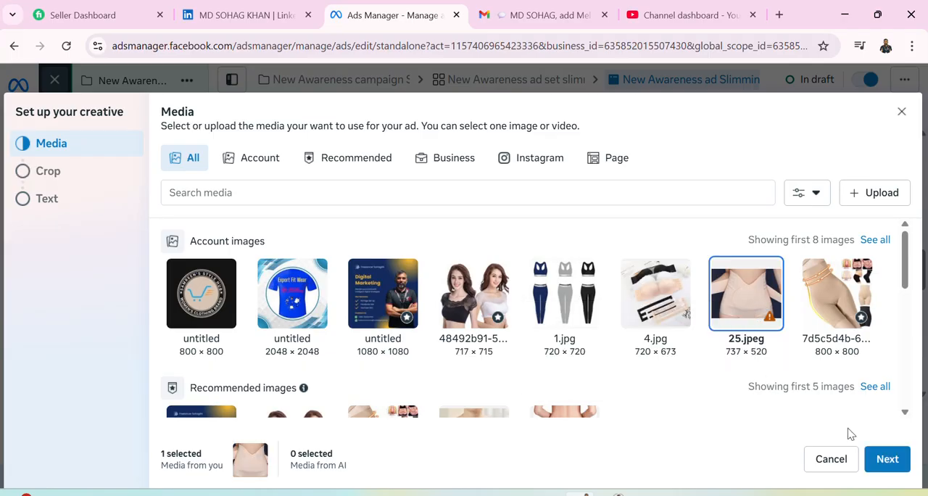
{"action": "left_click", "coordinate": [895, 462]}
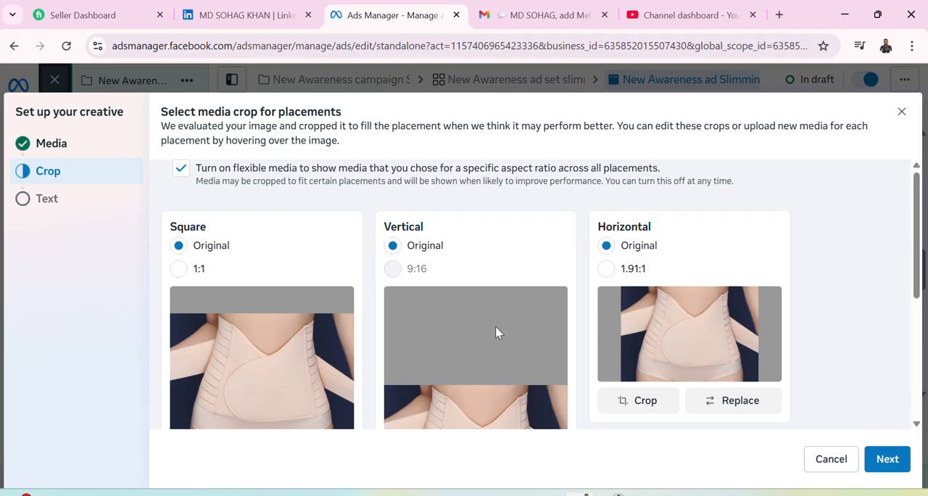
{"action": "left_click", "coordinate": [179, 269]}
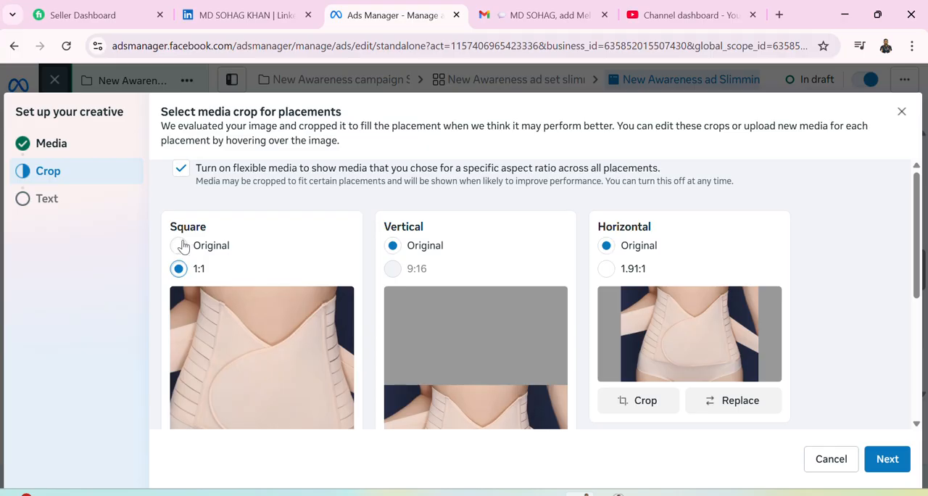
{"action": "left_click", "coordinate": [181, 246]}
Set the horizontal placement crop to 1.91:1 and continue to the creative's text options.
{"action": "scroll", "coordinate": [389, 280], "scroll_direction": "down", "scroll_amount": 1}
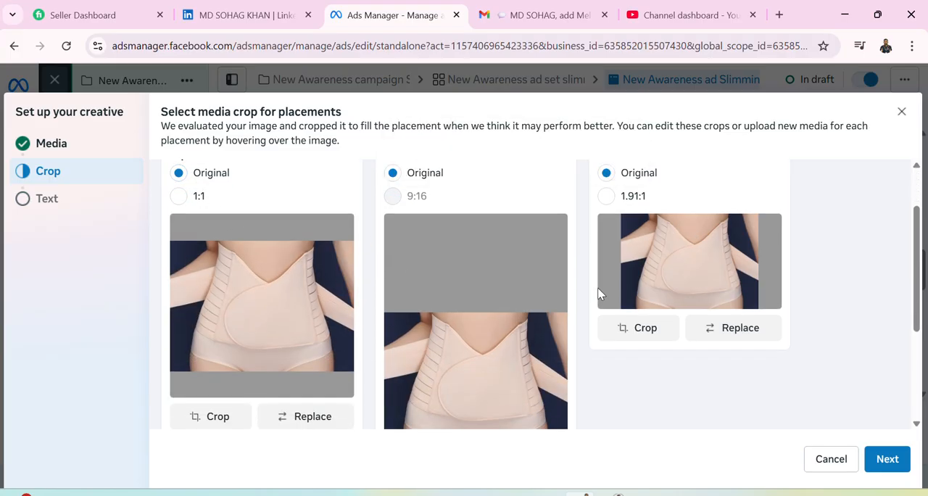
{"action": "left_click", "coordinate": [606, 199]}
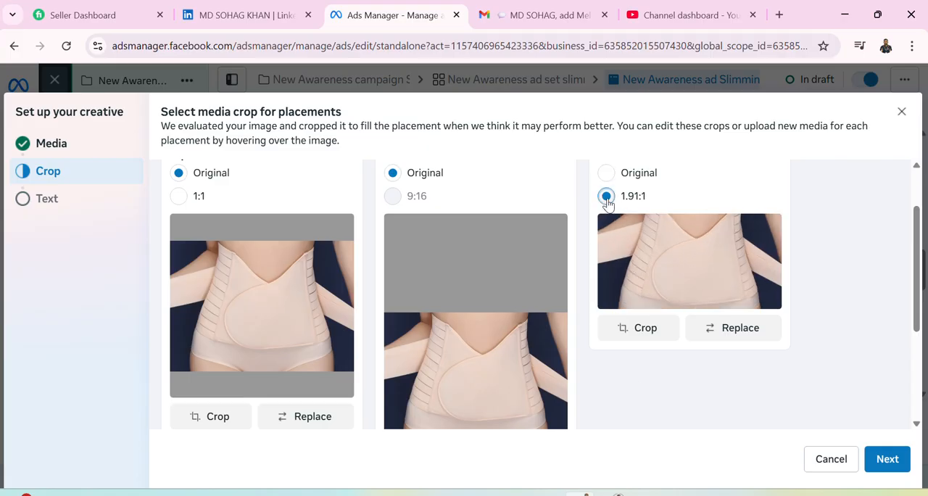
{"action": "left_click", "coordinate": [605, 174]}
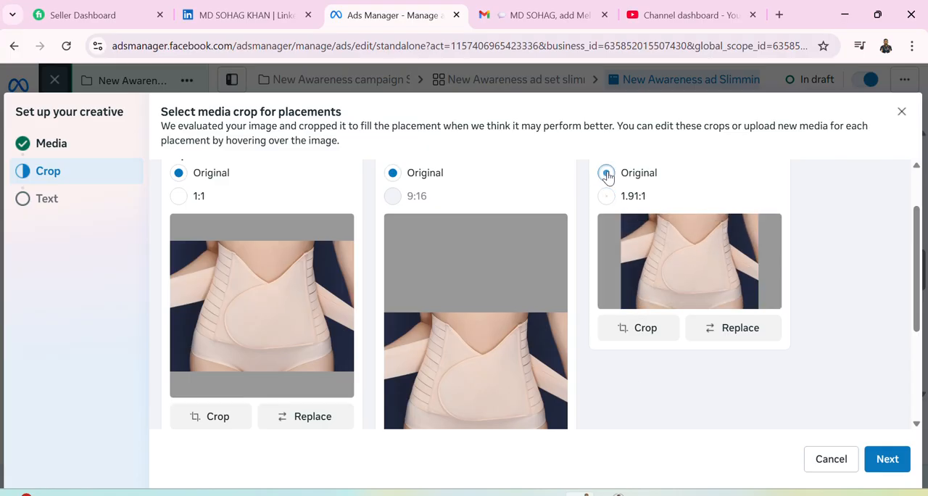
{"action": "left_click", "coordinate": [607, 197]}
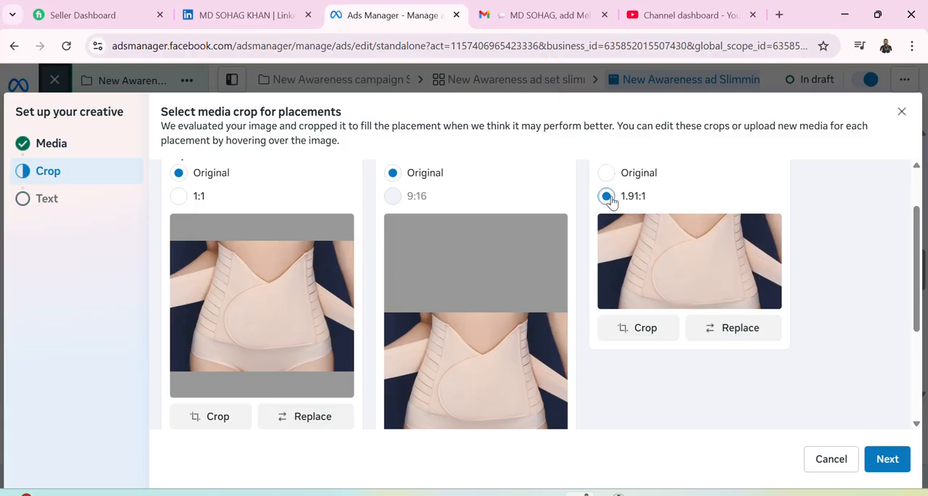
{"action": "scroll", "coordinate": [591, 288], "scroll_direction": "down", "scroll_amount": 2}
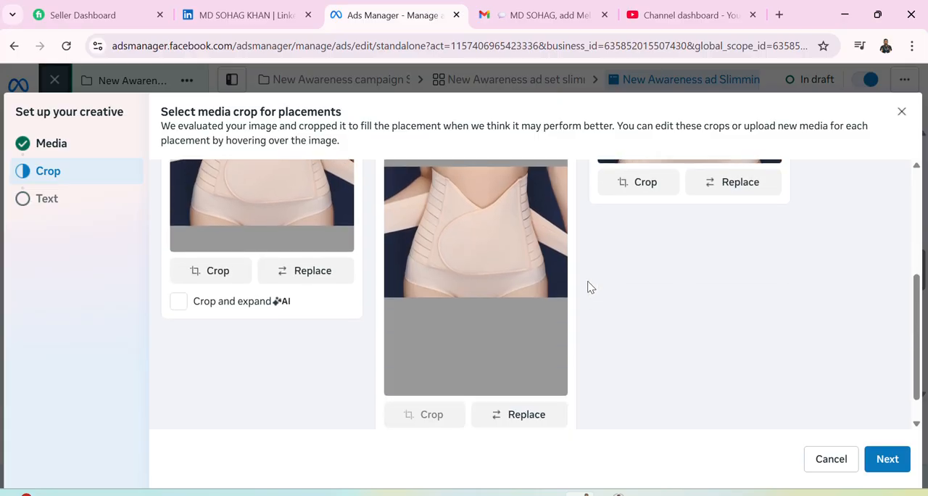
{"action": "scroll", "coordinate": [591, 288], "scroll_direction": "up", "scroll_amount": 2}
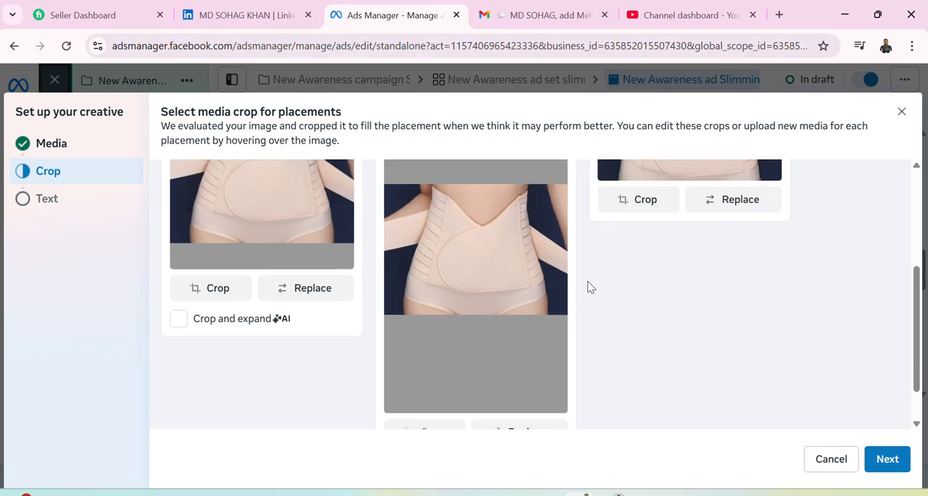
{"action": "left_click", "coordinate": [887, 458]}
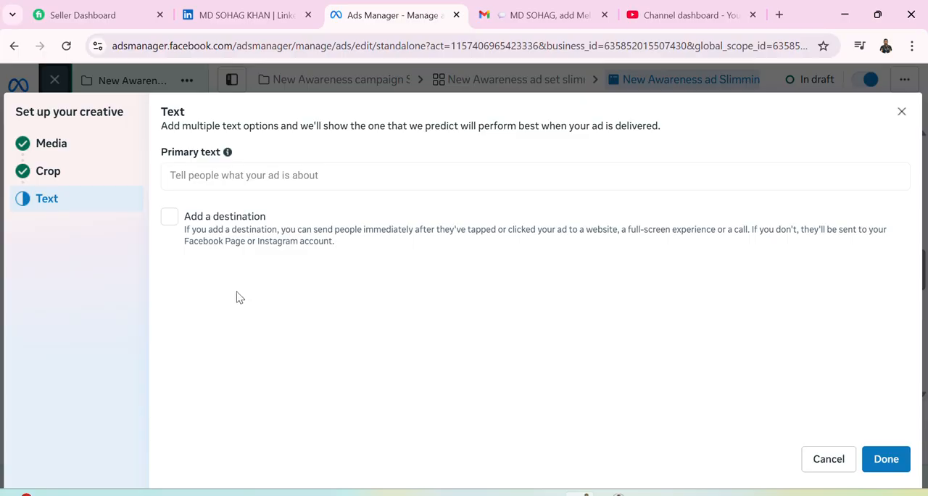
Finish the creative setup with the primary text left blank and no destination added.
{"action": "left_click", "coordinate": [217, 177]}
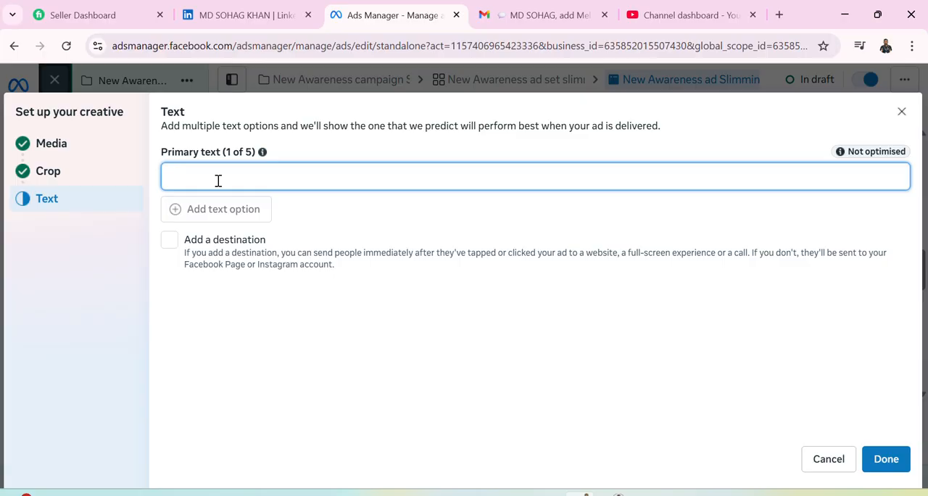
{"action": "left_click", "coordinate": [549, 313]}
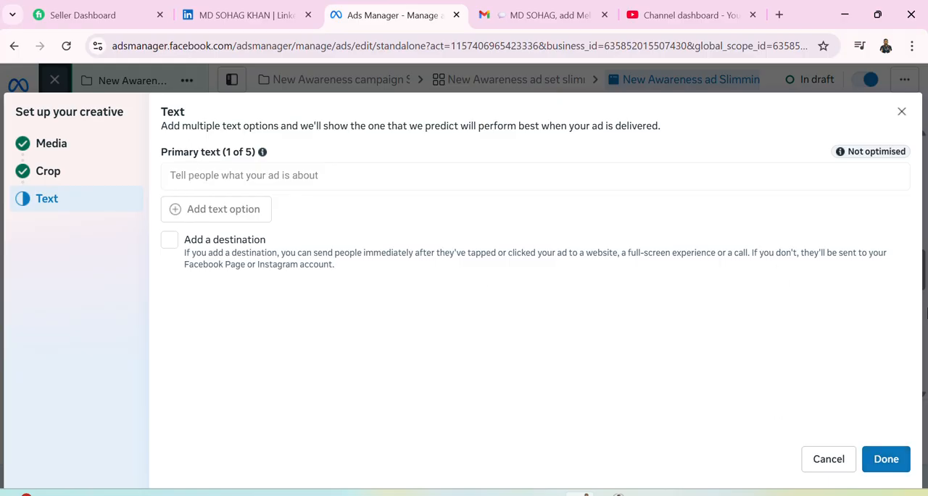
{"action": "left_click", "coordinate": [887, 461]}
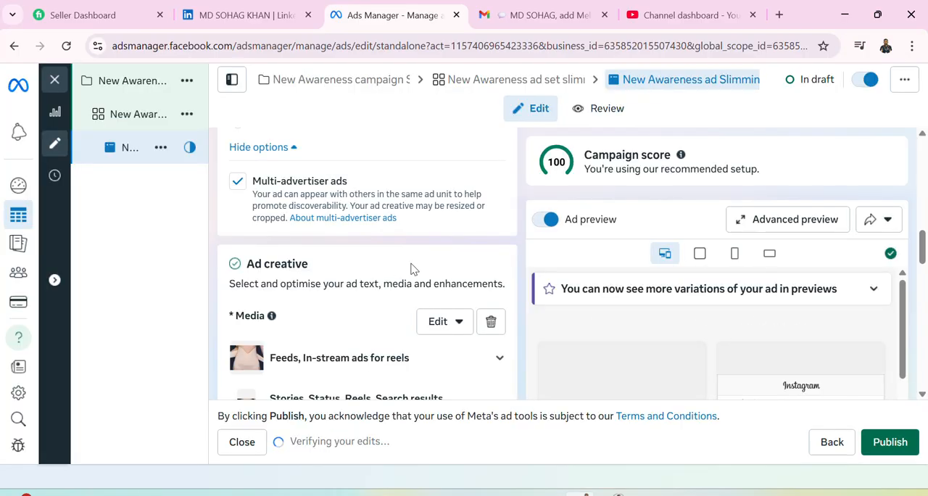
Examine the Facebook and Instagram ad previews and the media listed per placement under Ad creative.
{"action": "scroll", "coordinate": [410, 269], "scroll_direction": "down", "scroll_amount": 1}
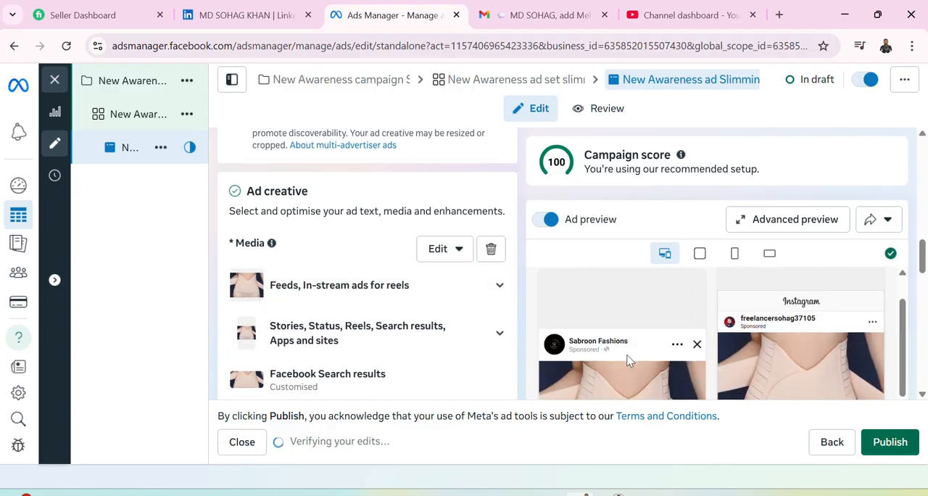
{"action": "scroll", "coordinate": [680, 343], "scroll_direction": "down", "scroll_amount": 1}
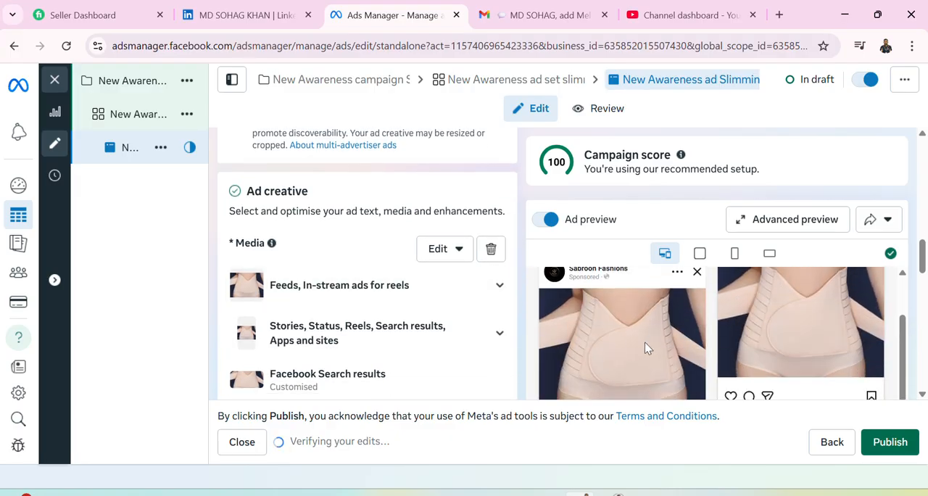
{"action": "scroll", "coordinate": [747, 304], "scroll_direction": "down", "scroll_amount": 3}
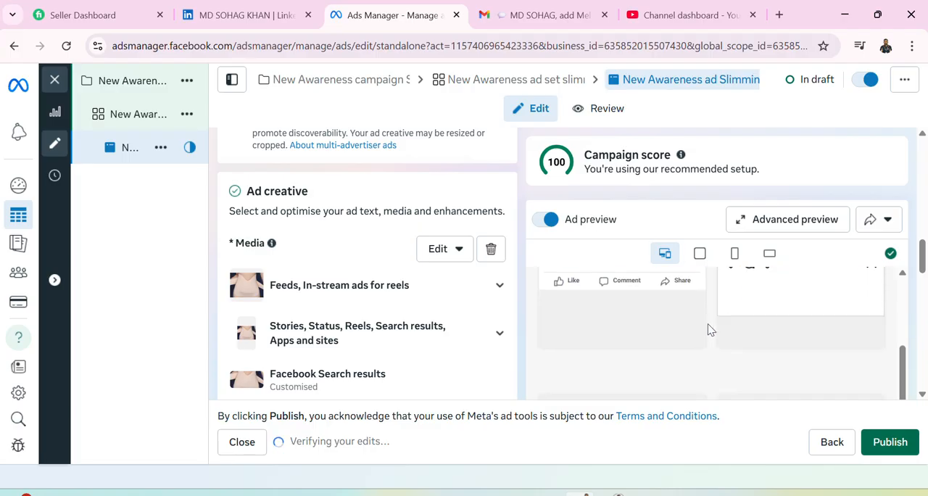
{"action": "scroll", "coordinate": [710, 330], "scroll_direction": "up", "scroll_amount": 5}
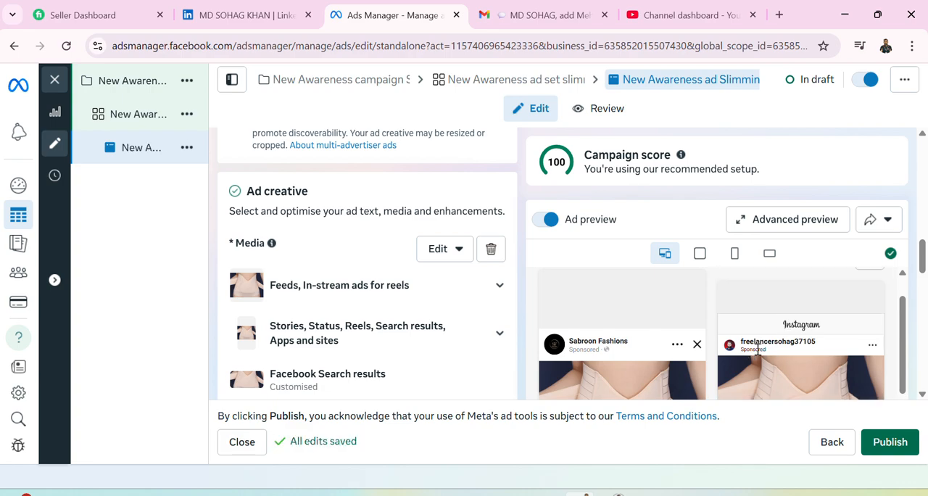
{"action": "scroll", "coordinate": [773, 351], "scroll_direction": "down", "scroll_amount": 4}
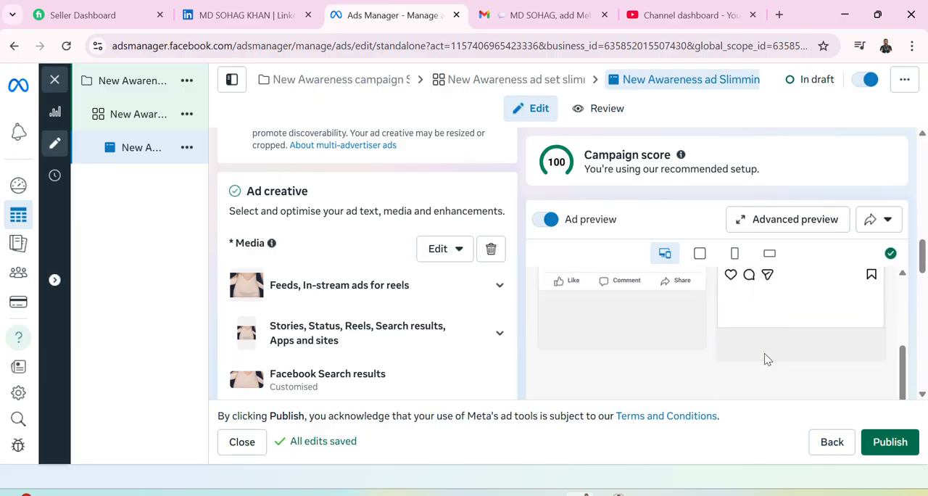
{"action": "scroll", "coordinate": [674, 365], "scroll_direction": "up", "scroll_amount": 3}
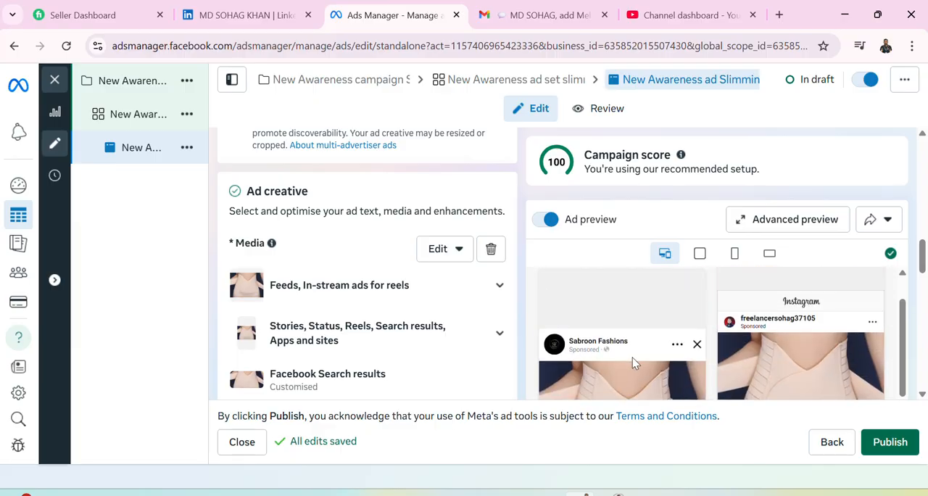
{"action": "scroll", "coordinate": [588, 362], "scroll_direction": "down", "scroll_amount": 3}
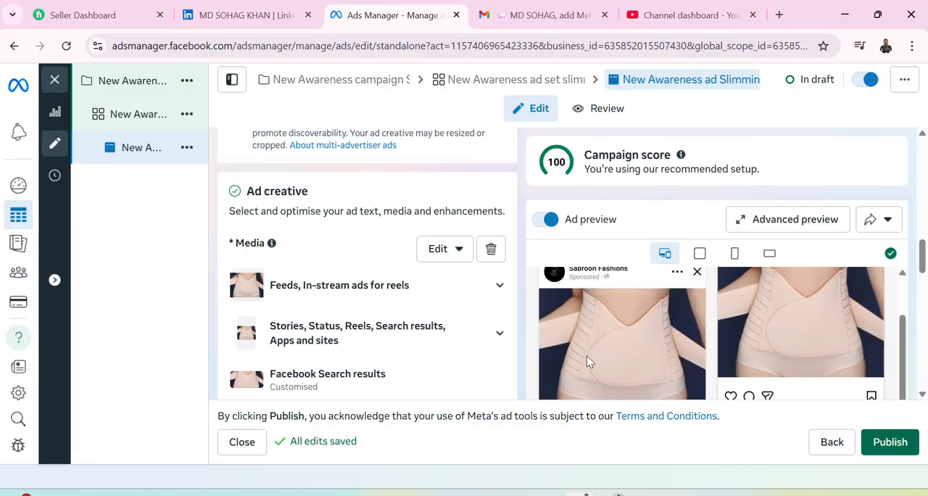
{"action": "scroll", "coordinate": [588, 362], "scroll_direction": "up", "scroll_amount": 3}
{"action": "scroll", "coordinate": [620, 361], "scroll_direction": "down", "scroll_amount": 5}
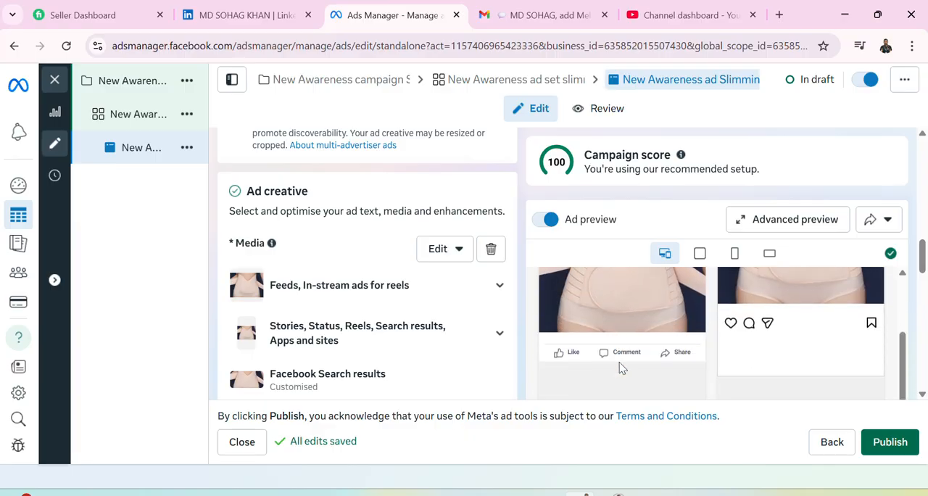
{"action": "scroll", "coordinate": [616, 356], "scroll_direction": "up", "scroll_amount": 5}
{"action": "scroll", "coordinate": [330, 311], "scroll_direction": "up", "scroll_amount": 1}
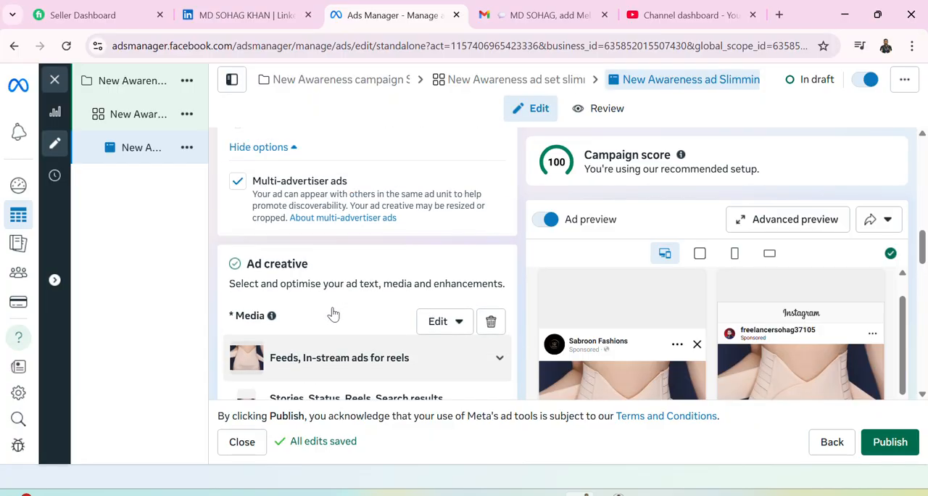
{"action": "scroll", "coordinate": [331, 355], "scroll_direction": "down", "scroll_amount": 1}
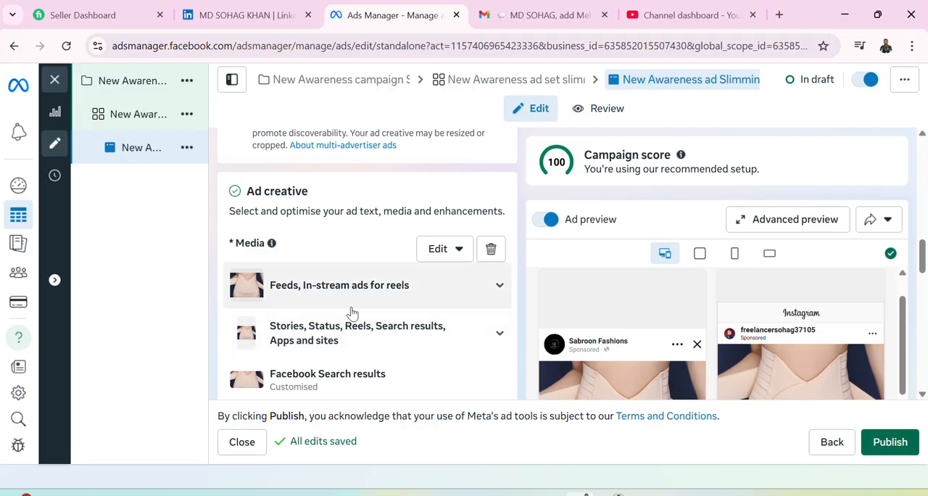
Enter "China slimming belt" as the ad's primary text under Ad creative.
{"action": "scroll", "coordinate": [354, 311], "scroll_direction": "down", "scroll_amount": 1}
{"action": "scroll", "coordinate": [353, 311], "scroll_direction": "down", "scroll_amount": 1}
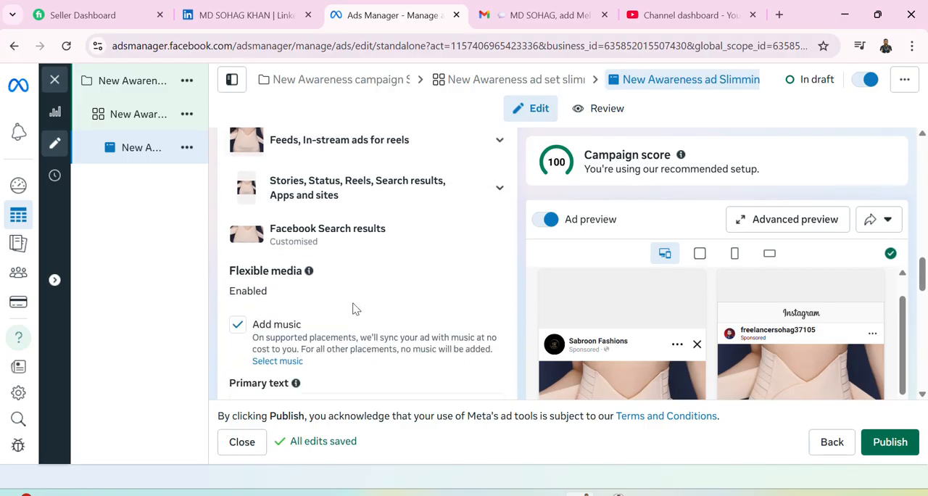
{"action": "scroll", "coordinate": [353, 311], "scroll_direction": "up", "scroll_amount": 1}
{"action": "scroll", "coordinate": [353, 309], "scroll_direction": "up", "scroll_amount": 1}
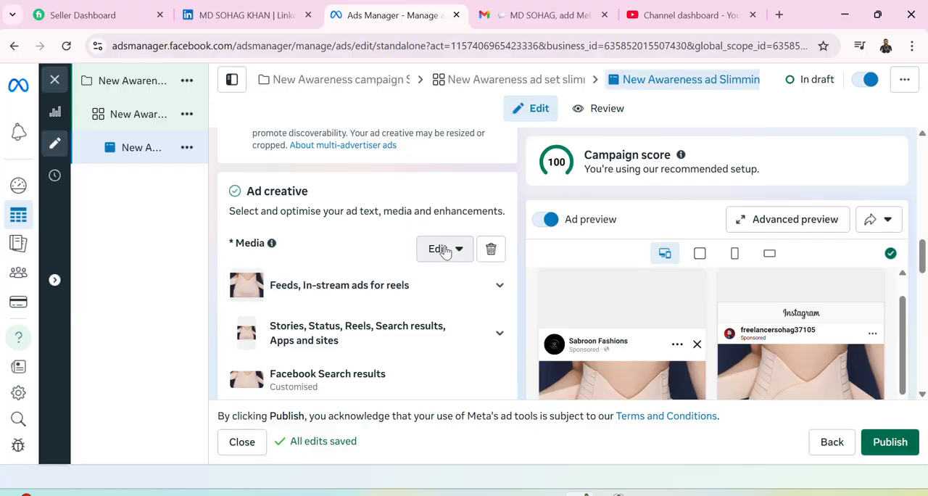
{"action": "scroll", "coordinate": [370, 298], "scroll_direction": "down", "scroll_amount": 1}
{"action": "scroll", "coordinate": [363, 300], "scroll_direction": "down", "scroll_amount": 2}
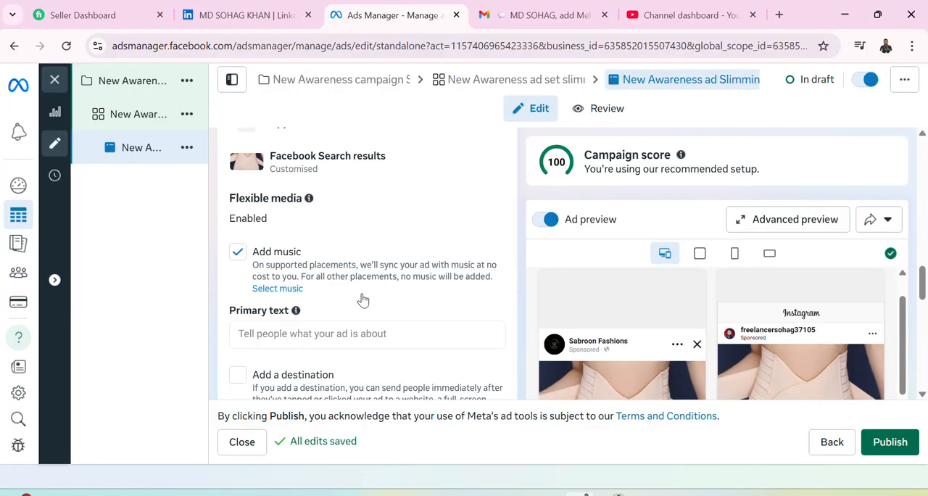
{"action": "left_click", "coordinate": [333, 331]}
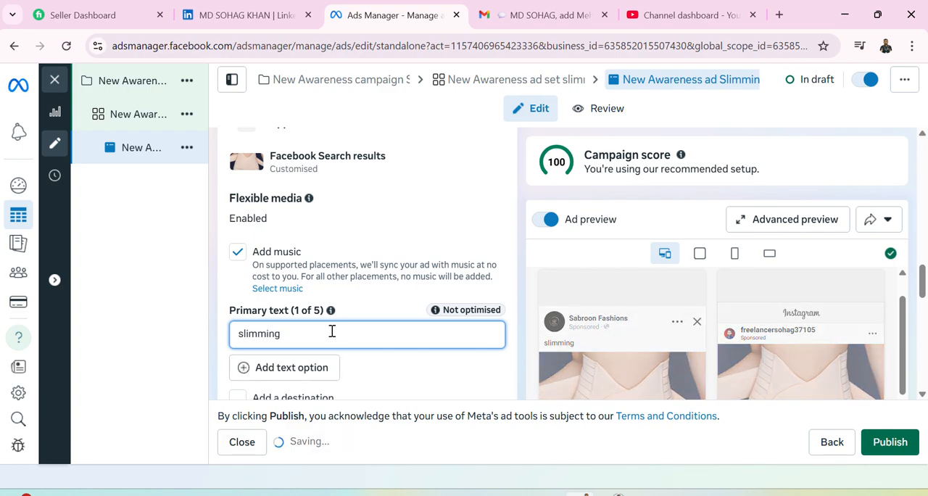
{"action": "left_click", "coordinate": [240, 334]}
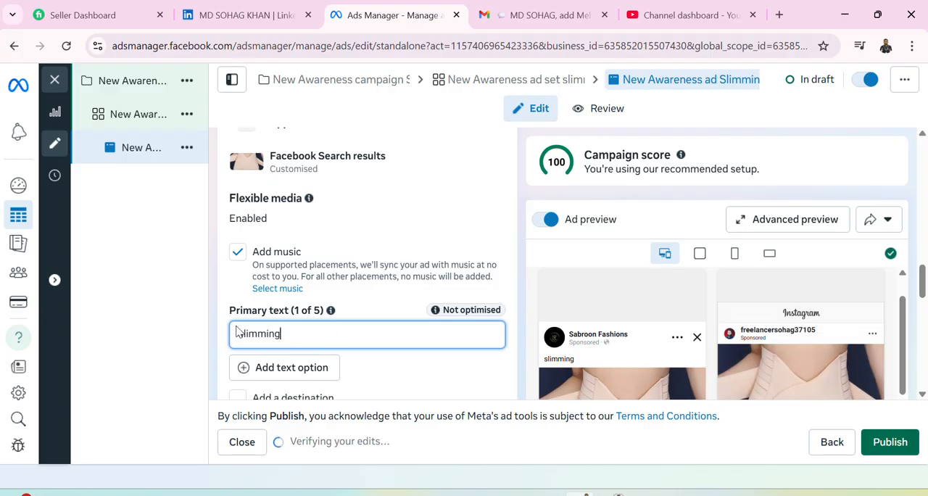
{"action": "type", "text": "Chi"}
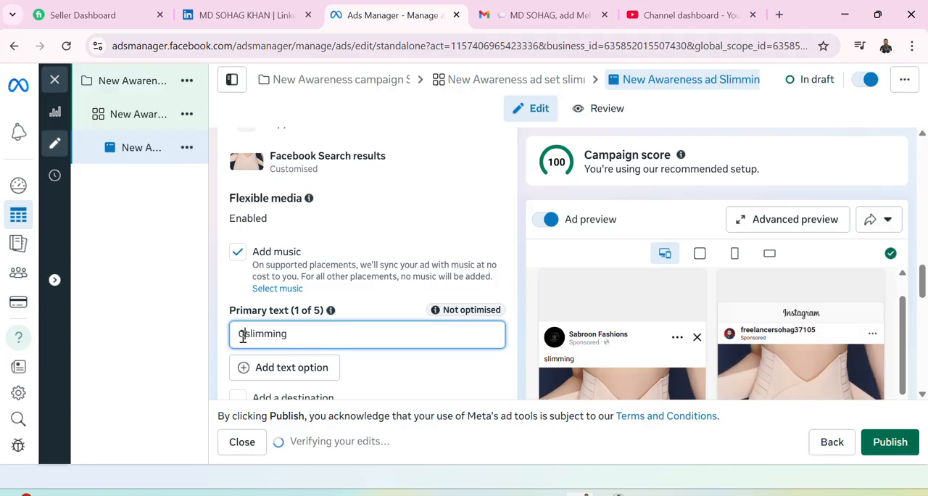
{"action": "type", "text": "na"}
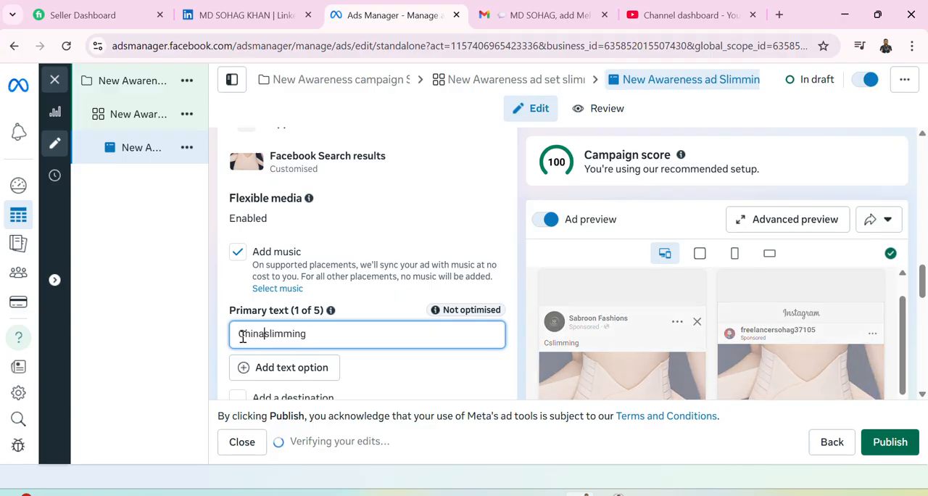
{"action": "left_click", "coordinate": [338, 341]}
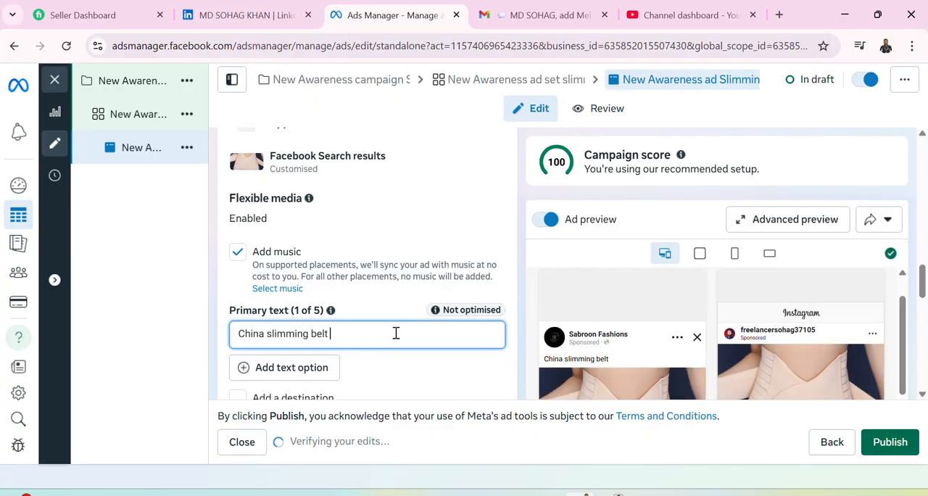
Extend the primary text with the offer so that it reads "China slimming belt 50% off".
{"action": "type", "text": "0%"}
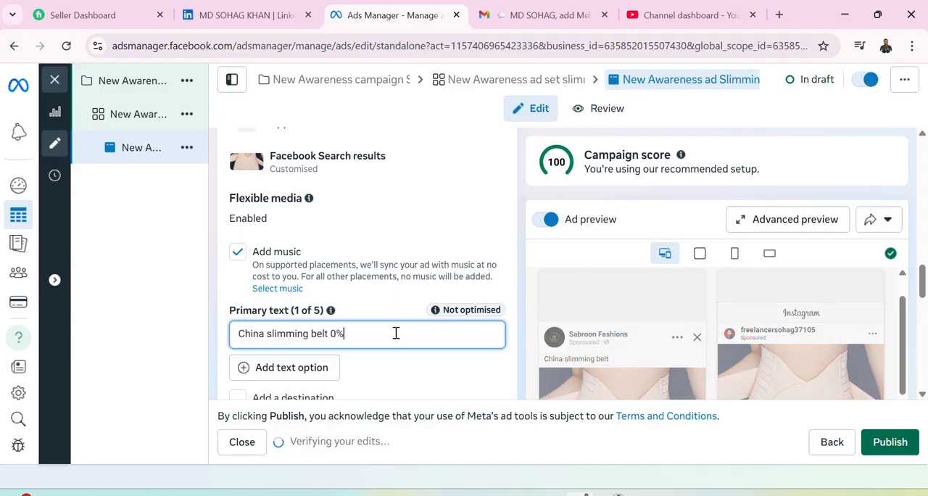
{"action": "key", "text": "BackSpace"}
{"action": "key", "text": "BackSpace"}
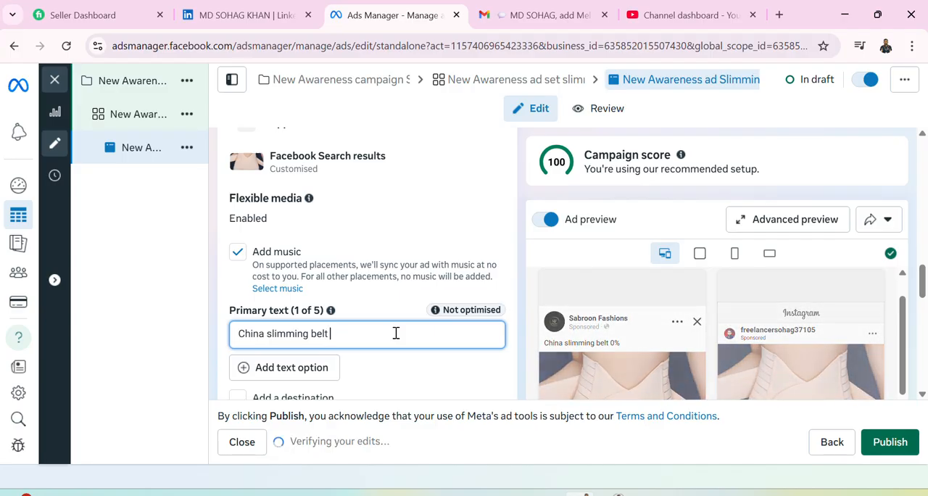
{"action": "type", "text": "50%"}
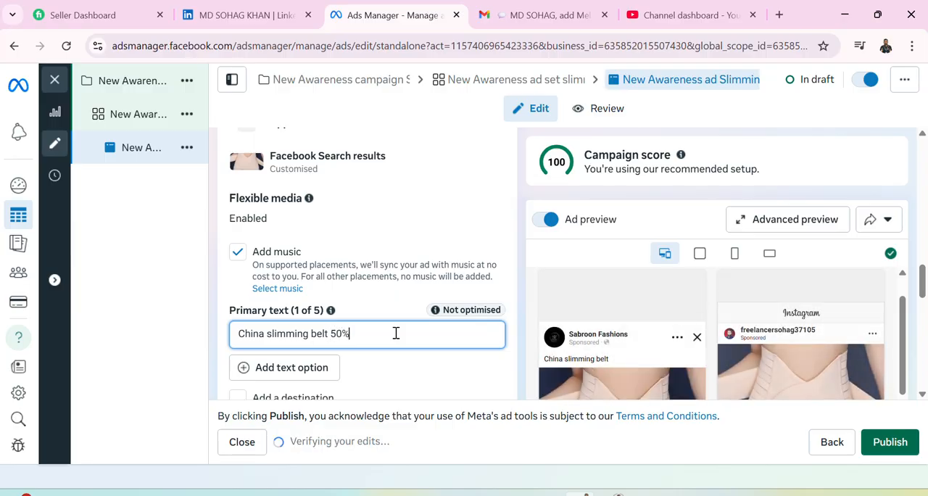
{"action": "type", "text": " off"}
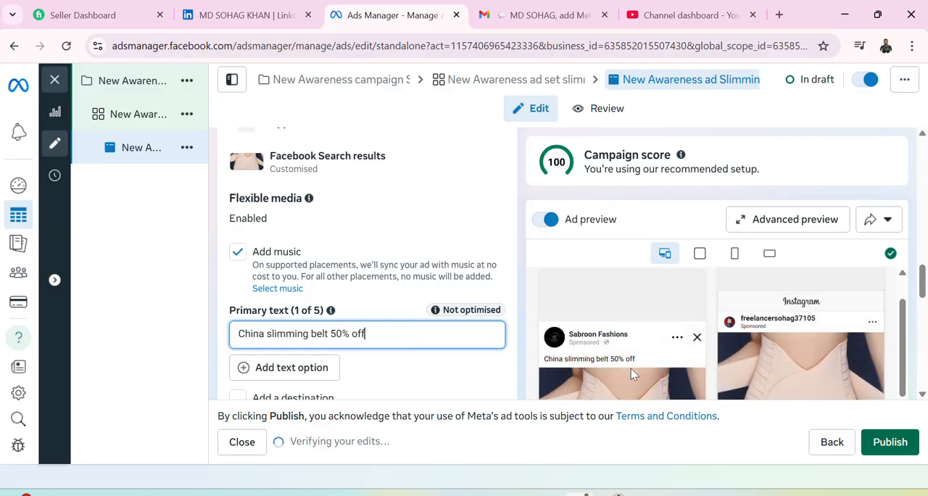
Check the primary text in the Facebook and Instagram previews, and look over the destination, creative testing, event and language options.
{"action": "scroll", "coordinate": [631, 370], "scroll_direction": "down", "scroll_amount": 2}
{"action": "scroll", "coordinate": [606, 349], "scroll_direction": "down", "scroll_amount": 1}
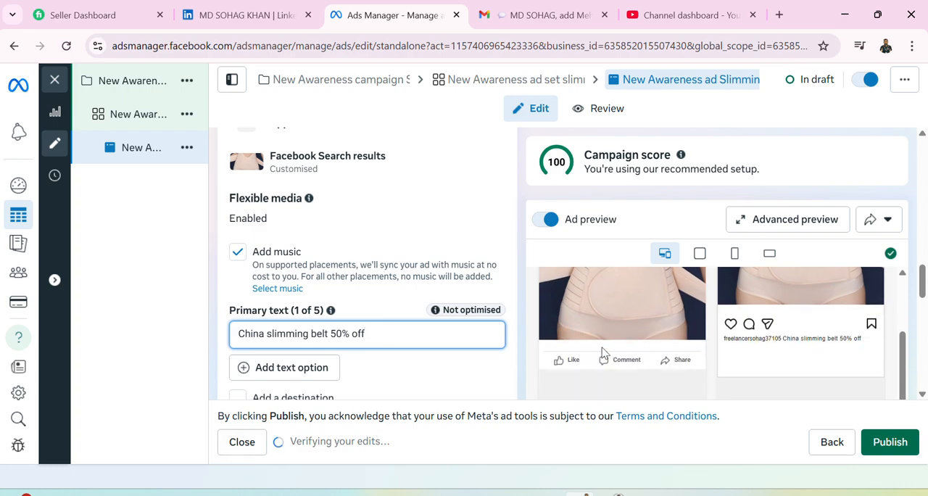
{"action": "scroll", "coordinate": [602, 348], "scroll_direction": "up", "scroll_amount": 1}
{"action": "scroll", "coordinate": [316, 341], "scroll_direction": "down", "scroll_amount": 1}
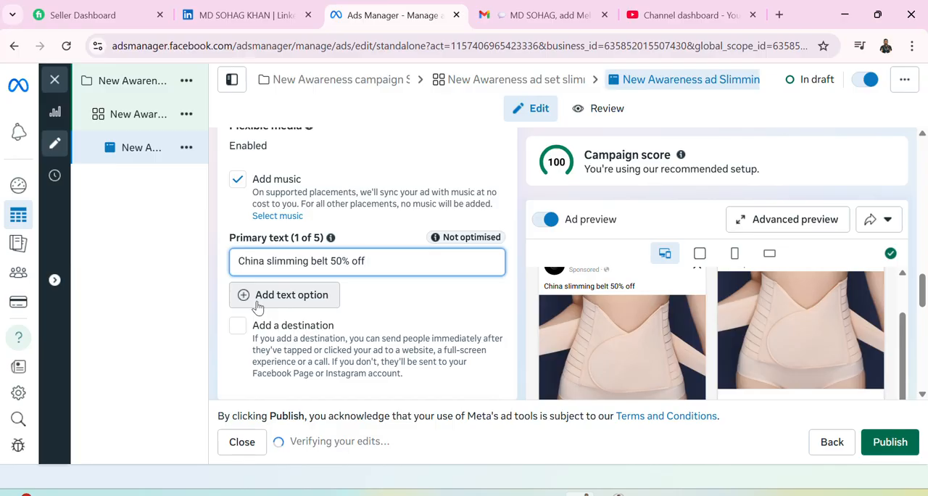
{"action": "scroll", "coordinate": [279, 312], "scroll_direction": "down", "scroll_amount": 1}
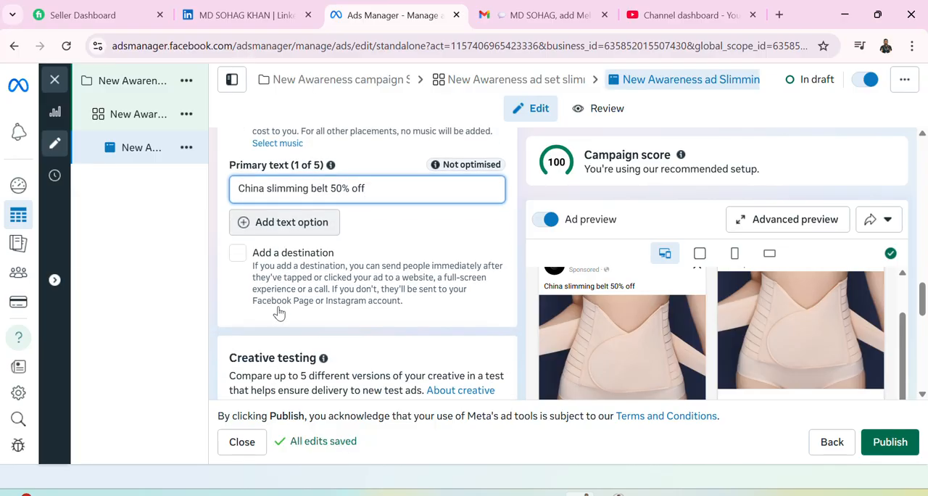
{"action": "scroll", "coordinate": [279, 312], "scroll_direction": "down", "scroll_amount": 1}
{"action": "scroll", "coordinate": [280, 312], "scroll_direction": "down", "scroll_amount": 1}
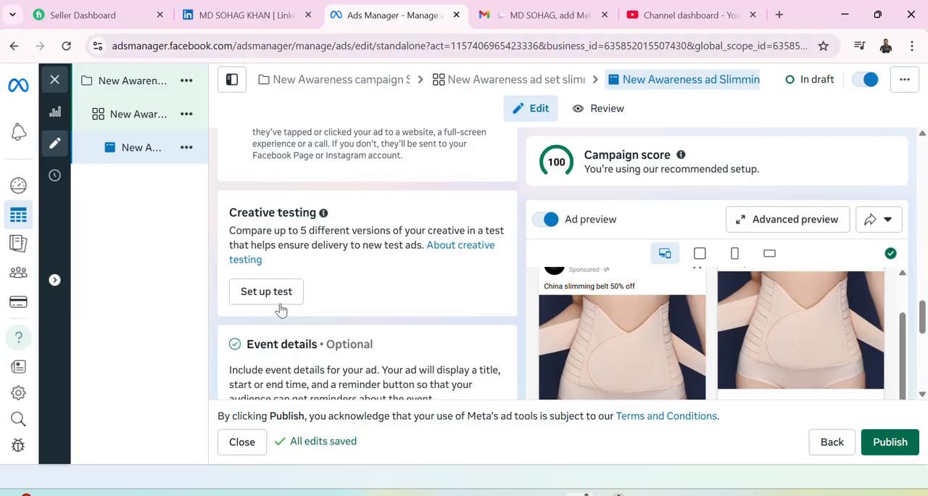
{"action": "scroll", "coordinate": [282, 309], "scroll_direction": "down", "scroll_amount": 1}
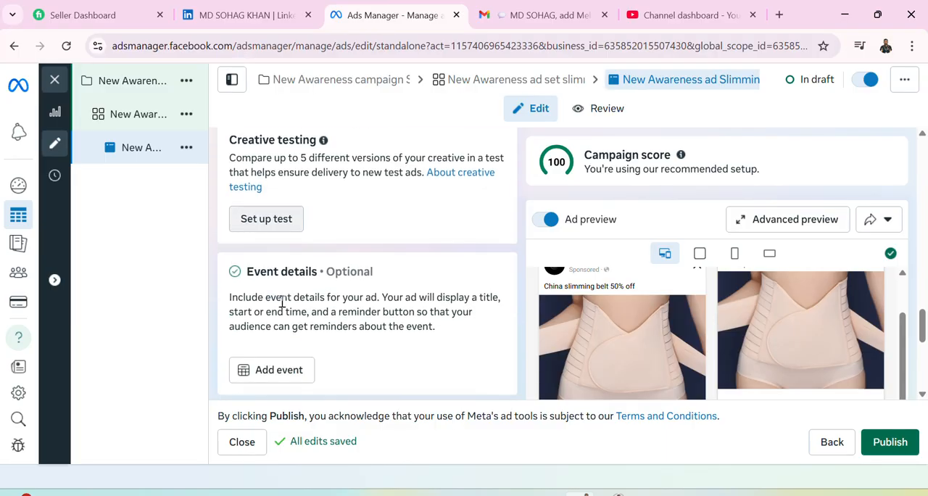
{"action": "scroll", "coordinate": [281, 304], "scroll_direction": "down", "scroll_amount": 1}
{"action": "scroll", "coordinate": [283, 308], "scroll_direction": "down", "scroll_amount": 1}
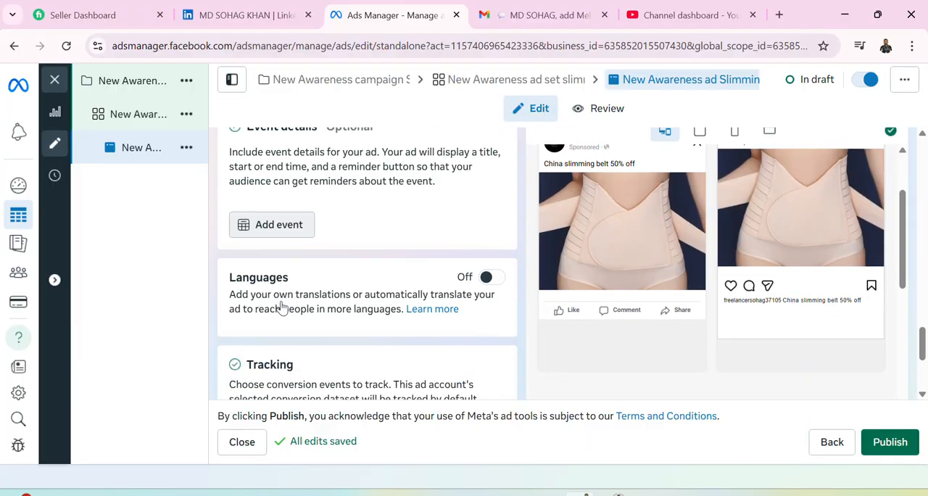
{"action": "scroll", "coordinate": [282, 307], "scroll_direction": "down", "scroll_amount": 2}
{"action": "scroll", "coordinate": [281, 304], "scroll_direction": "up", "scroll_amount": 5}
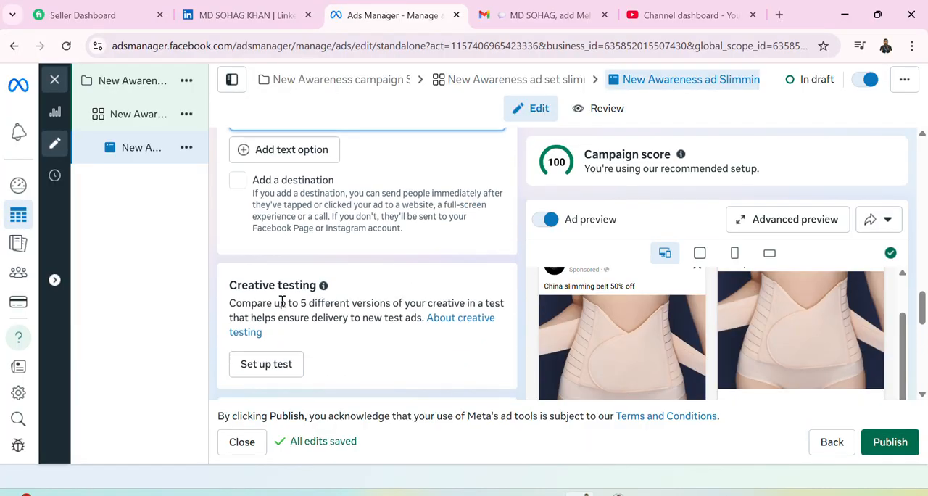
Review the ad's Identity and Ad setup settings and hide the extra format options.
{"action": "scroll", "coordinate": [282, 304], "scroll_direction": "up", "scroll_amount": 3}
{"action": "scroll", "coordinate": [407, 356], "scroll_direction": "up", "scroll_amount": 10}
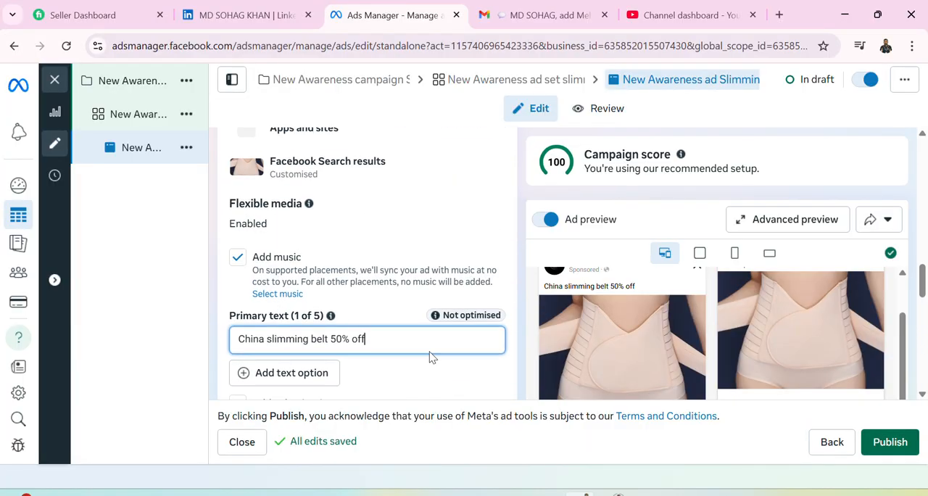
{"action": "scroll", "coordinate": [409, 357], "scroll_direction": "up", "scroll_amount": 6}
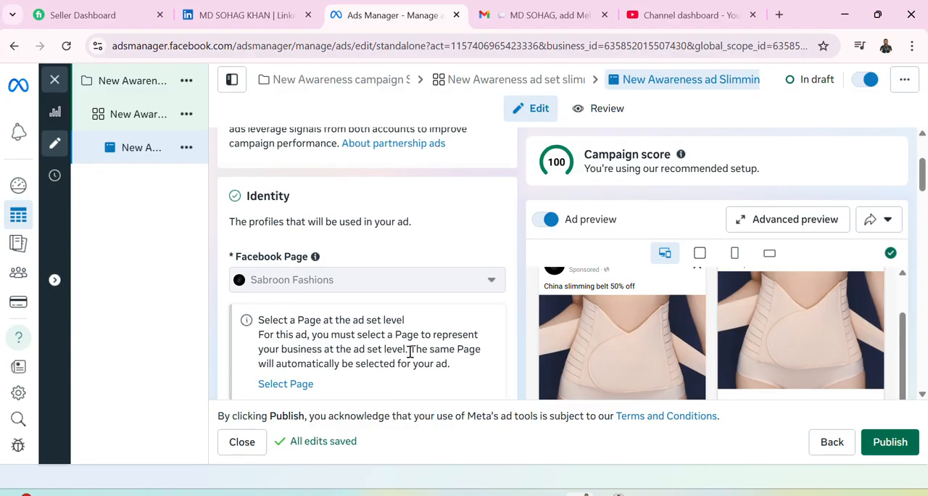
{"action": "scroll", "coordinate": [409, 357], "scroll_direction": "down", "scroll_amount": 2}
{"action": "scroll", "coordinate": [363, 331], "scroll_direction": "down", "scroll_amount": 1}
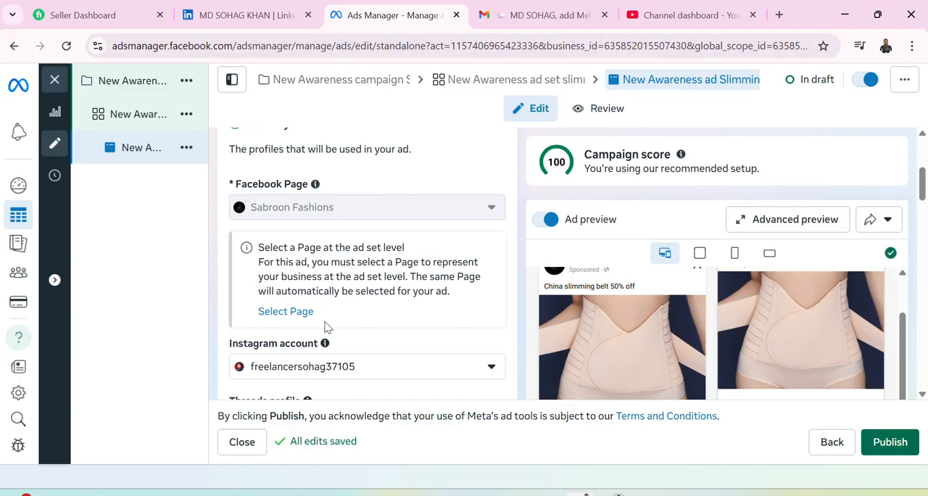
{"action": "scroll", "coordinate": [325, 327], "scroll_direction": "down", "scroll_amount": 2}
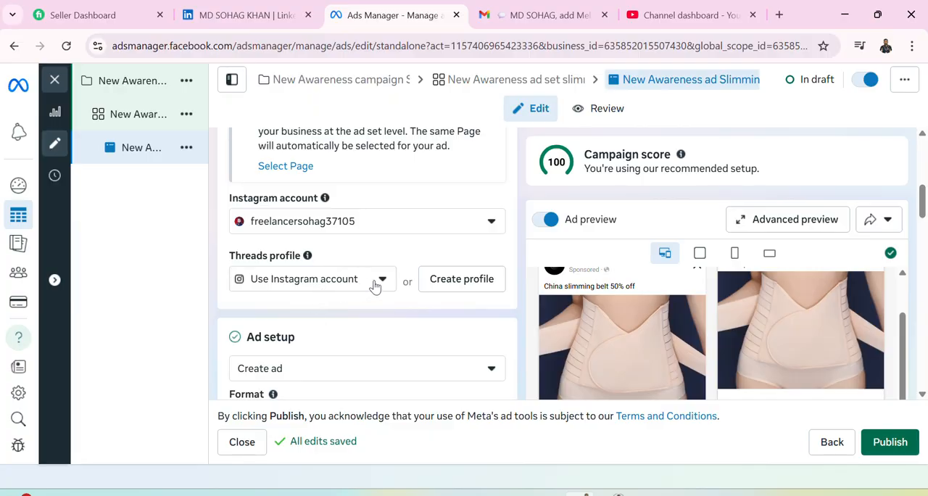
{"action": "scroll", "coordinate": [375, 286], "scroll_direction": "down", "scroll_amount": 1}
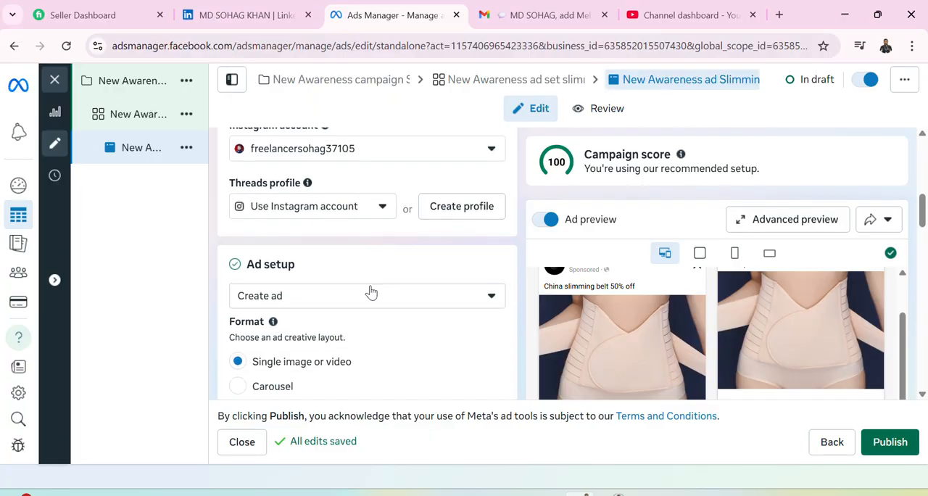
{"action": "scroll", "coordinate": [365, 302], "scroll_direction": "down", "scroll_amount": 2}
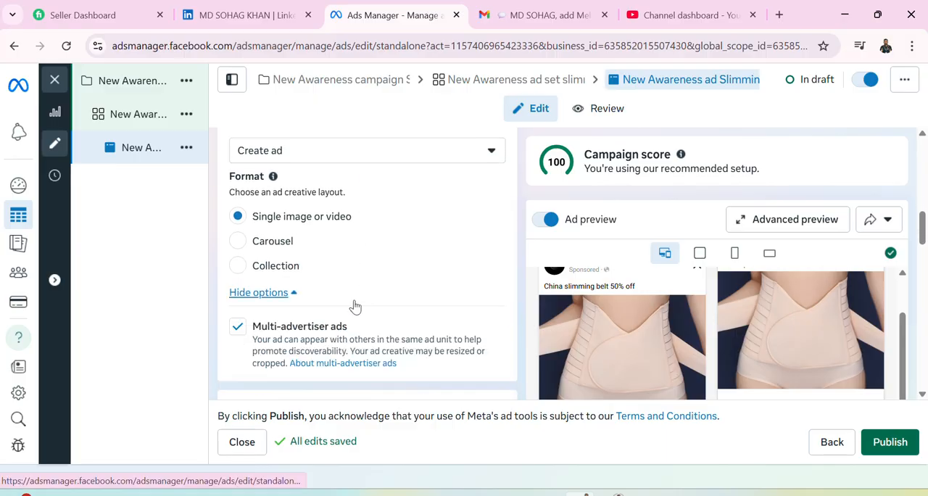
{"action": "left_click", "coordinate": [294, 296]}
Examine the remaining ad sections from Ad creative to Tracking, including website, app and offline events and URL parameters.
{"action": "scroll", "coordinate": [347, 298], "scroll_direction": "down", "scroll_amount": 3}
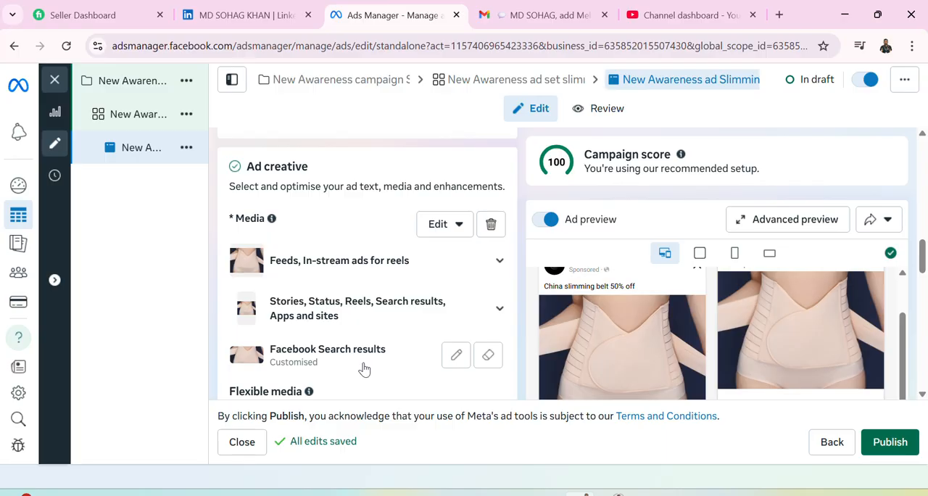
{"action": "scroll", "coordinate": [365, 368], "scroll_direction": "down", "scroll_amount": 1}
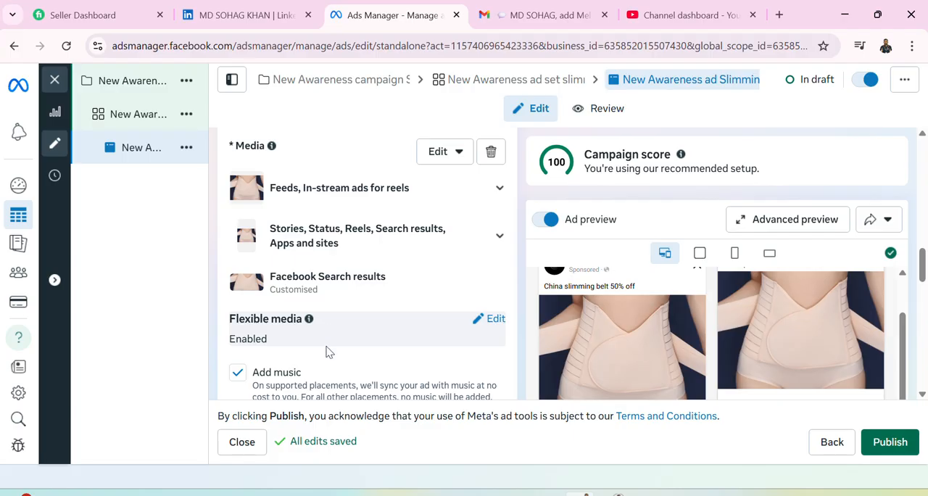
{"action": "scroll", "coordinate": [326, 351], "scroll_direction": "down", "scroll_amount": 1}
{"action": "scroll", "coordinate": [326, 351], "scroll_direction": "down", "scroll_amount": 2}
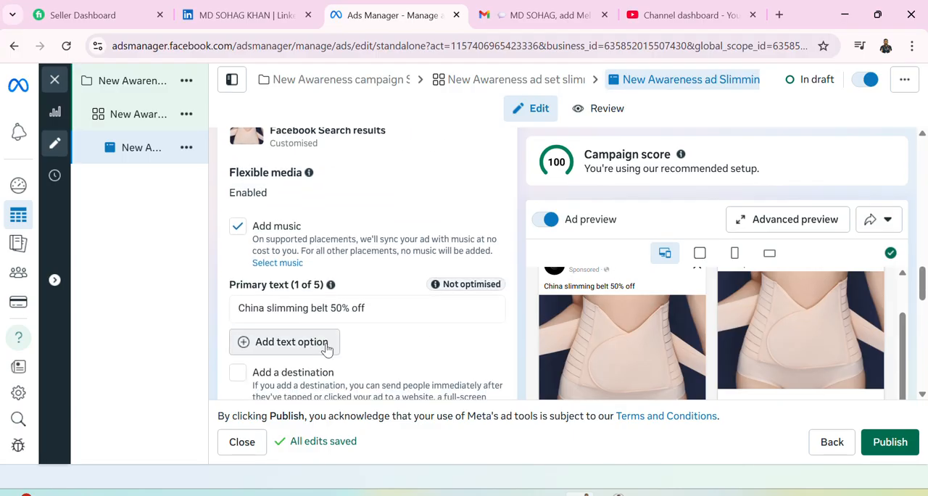
{"action": "scroll", "coordinate": [326, 349], "scroll_direction": "down", "scroll_amount": 1}
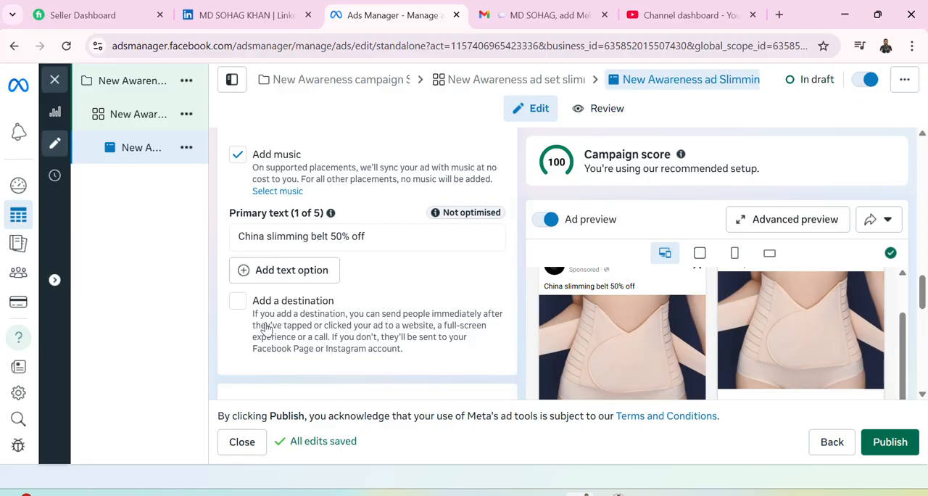
{"action": "scroll", "coordinate": [322, 341], "scroll_direction": "down", "scroll_amount": 3}
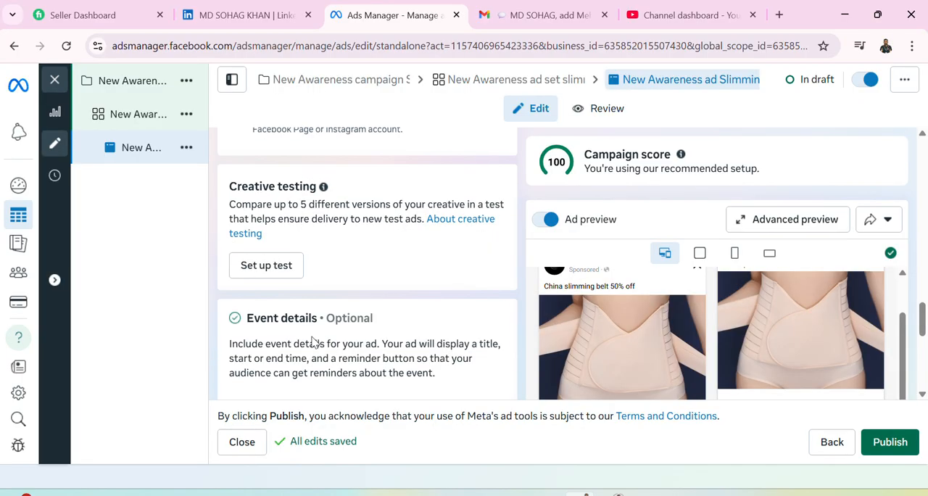
{"action": "scroll", "coordinate": [312, 342], "scroll_direction": "down", "scroll_amount": 1}
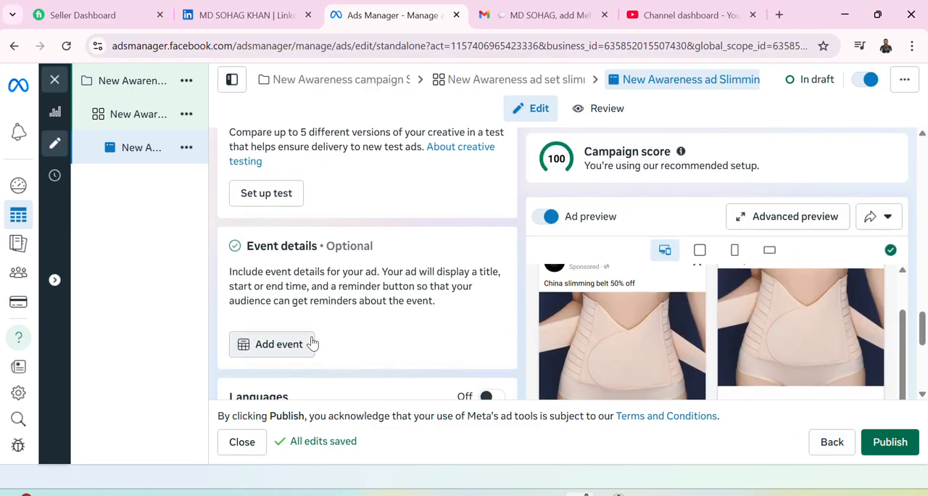
{"action": "scroll", "coordinate": [313, 343], "scroll_direction": "down", "scroll_amount": 2}
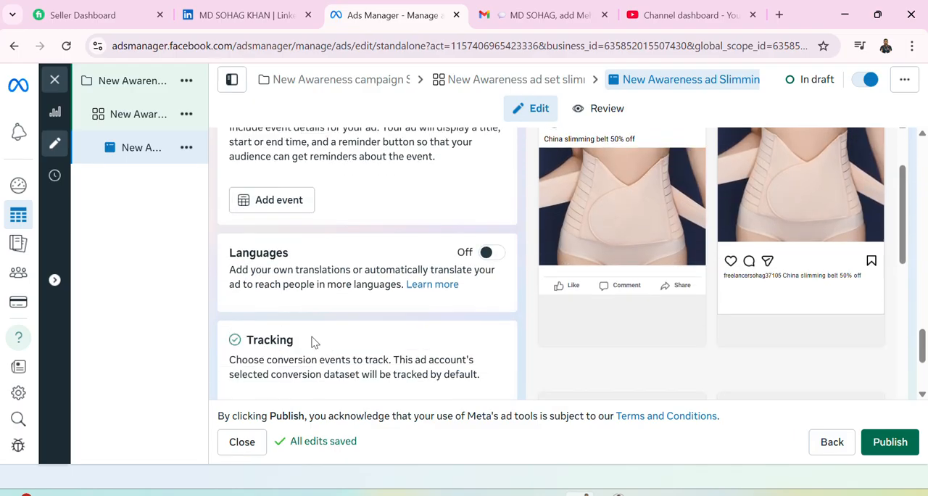
{"action": "scroll", "coordinate": [313, 341], "scroll_direction": "down", "scroll_amount": 2}
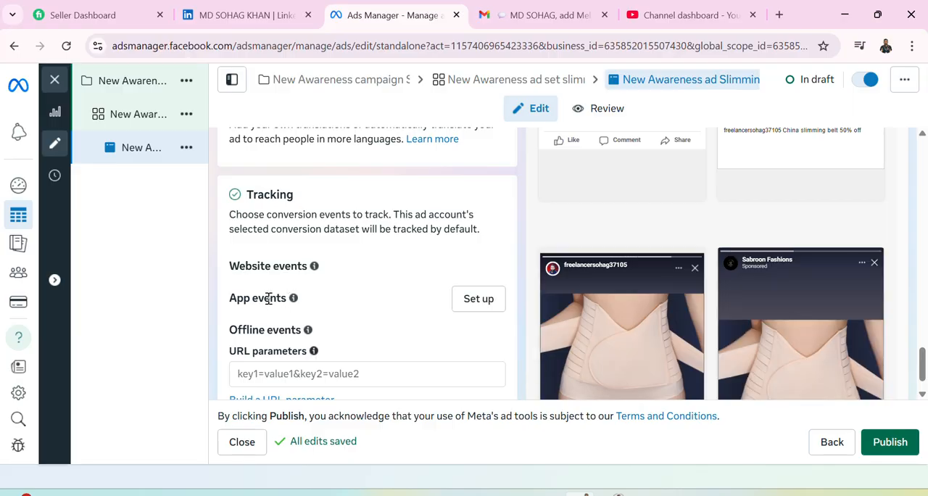
{"action": "scroll", "coordinate": [268, 299], "scroll_direction": "down", "scroll_amount": 1}
{"action": "mouse_move", "coordinate": [314, 308]}
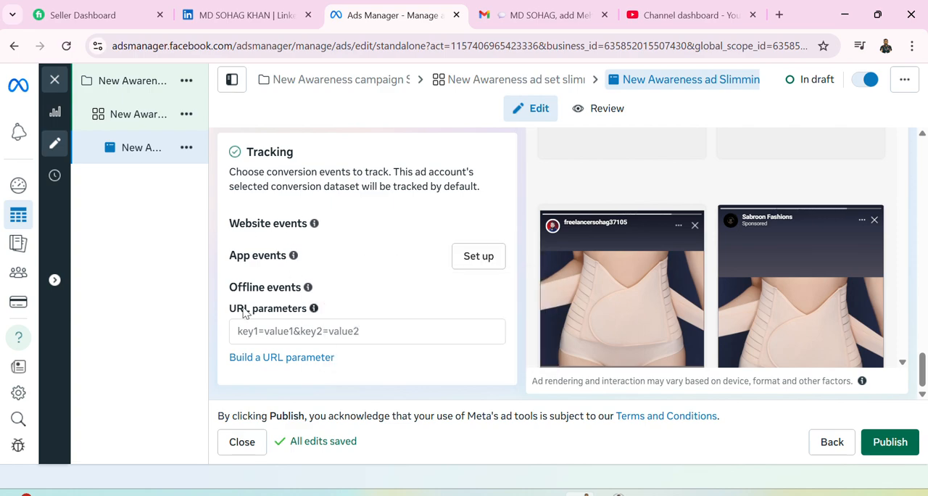
{"action": "mouse_move", "coordinate": [327, 291]}
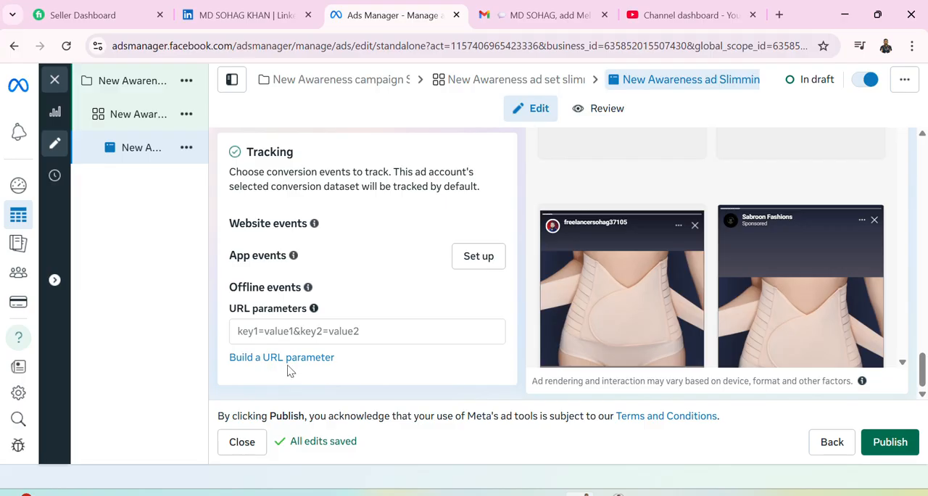
Inspect the Creative test setup options for the ad and close them without creating a test.
{"action": "scroll", "coordinate": [290, 372], "scroll_direction": "up", "scroll_amount": 1}
{"action": "scroll", "coordinate": [289, 366], "scroll_direction": "up", "scroll_amount": 1}
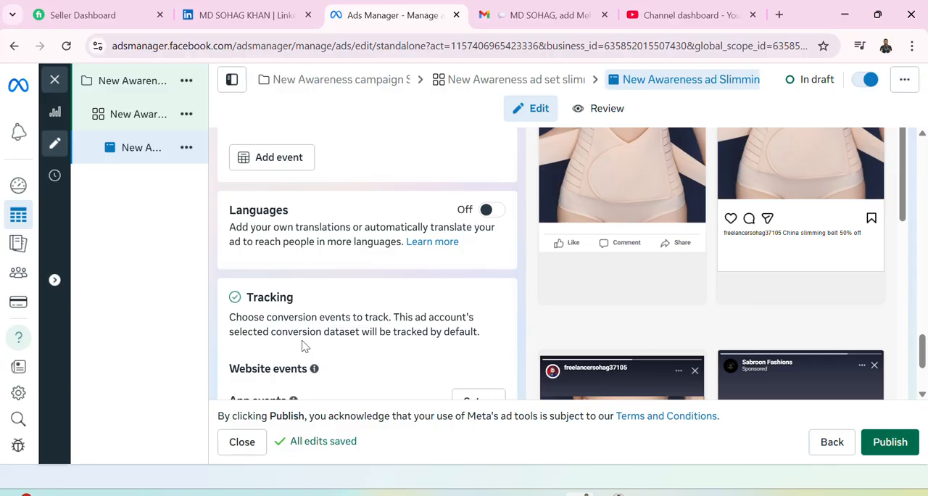
{"action": "scroll", "coordinate": [304, 346], "scroll_direction": "up", "scroll_amount": 2}
{"action": "scroll", "coordinate": [305, 347], "scroll_direction": "down", "scroll_amount": 4}
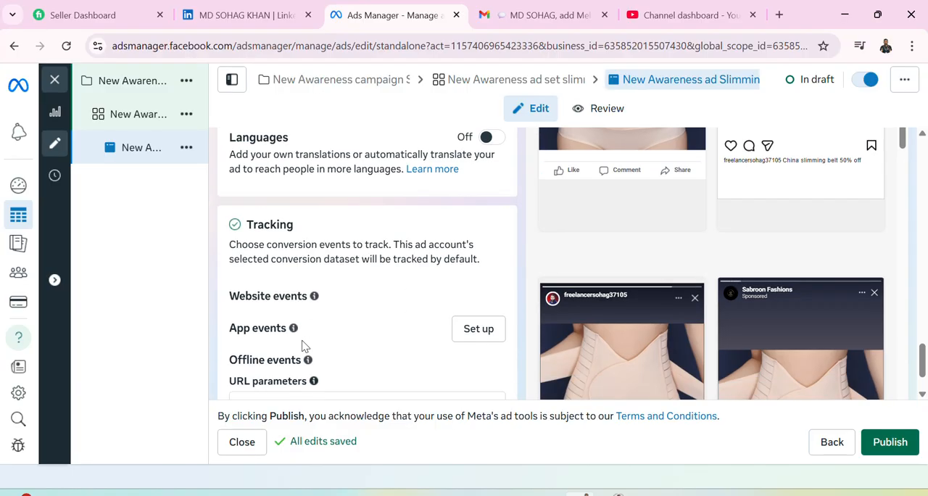
{"action": "scroll", "coordinate": [549, 332], "scroll_direction": "up", "scroll_amount": 4}
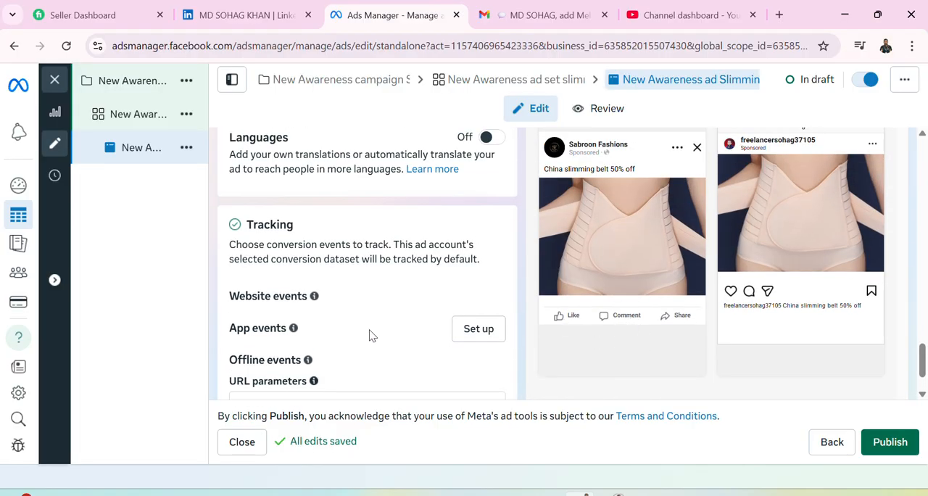
{"action": "scroll", "coordinate": [370, 330], "scroll_direction": "up", "scroll_amount": 3}
{"action": "scroll", "coordinate": [371, 335], "scroll_direction": "up", "scroll_amount": 2}
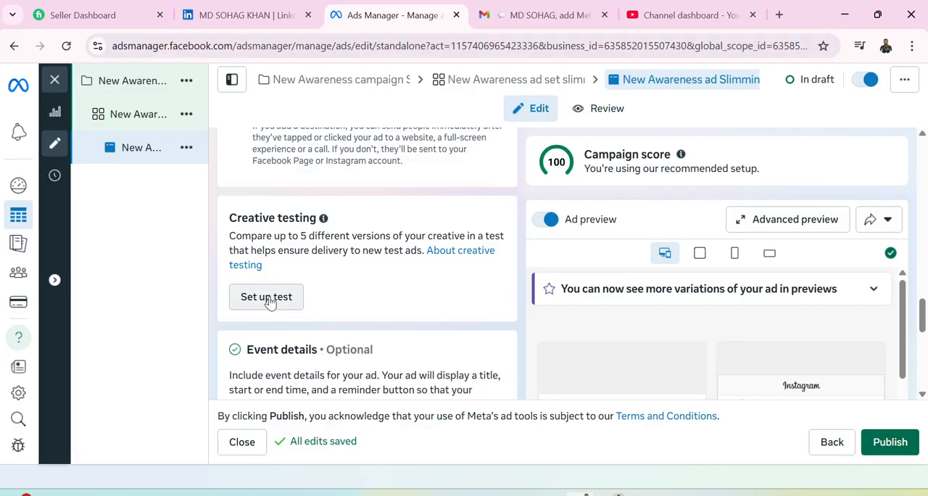
{"action": "left_click", "coordinate": [267, 298]}
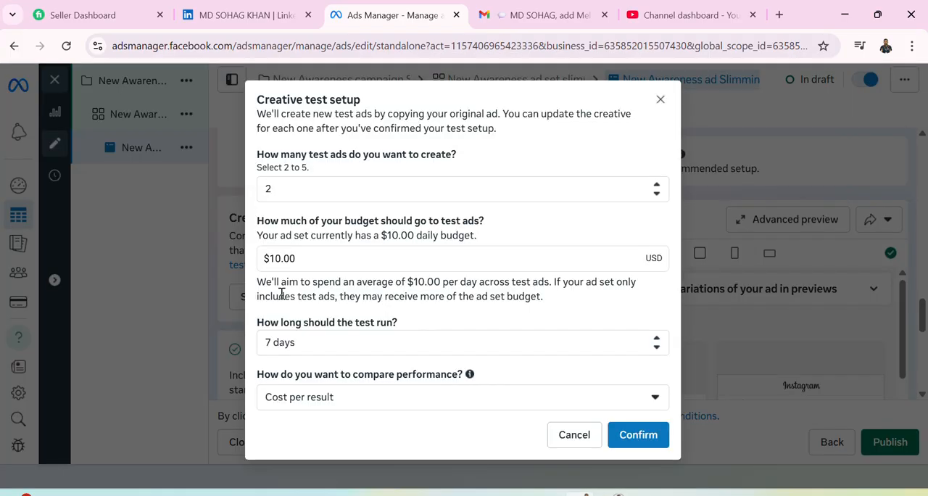
{"action": "left_click", "coordinate": [661, 100]}
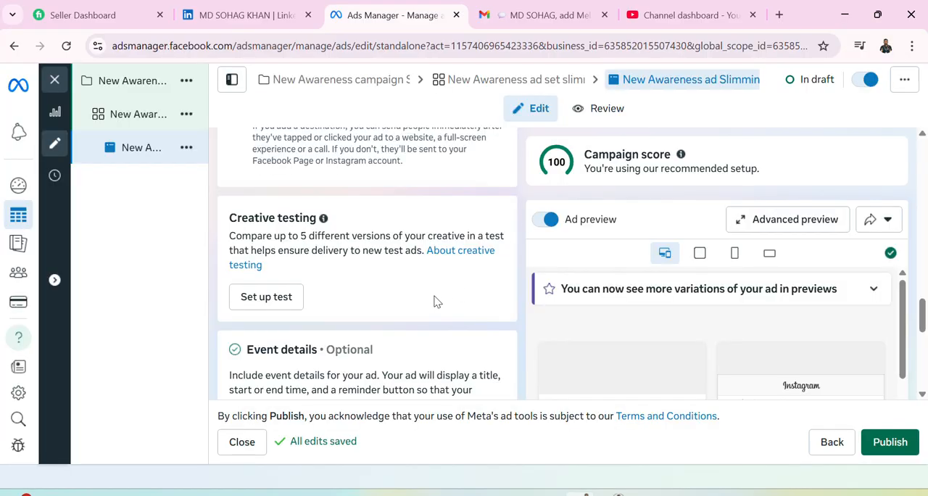
Look back over the primary text and media settings, and expand the extra format options in Ad setup.
{"action": "scroll", "coordinate": [435, 301], "scroll_direction": "up", "scroll_amount": 2}
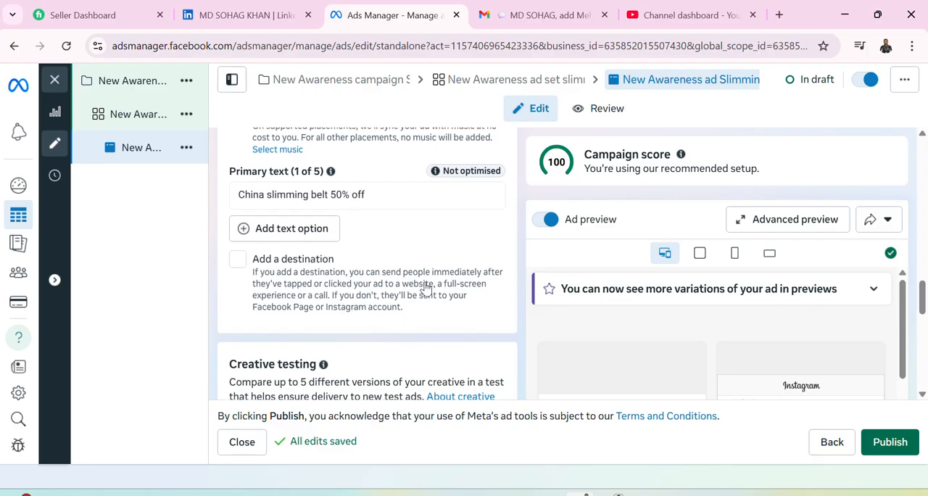
{"action": "scroll", "coordinate": [426, 287], "scroll_direction": "up", "scroll_amount": 2}
{"action": "scroll", "coordinate": [426, 288], "scroll_direction": "up", "scroll_amount": 1}
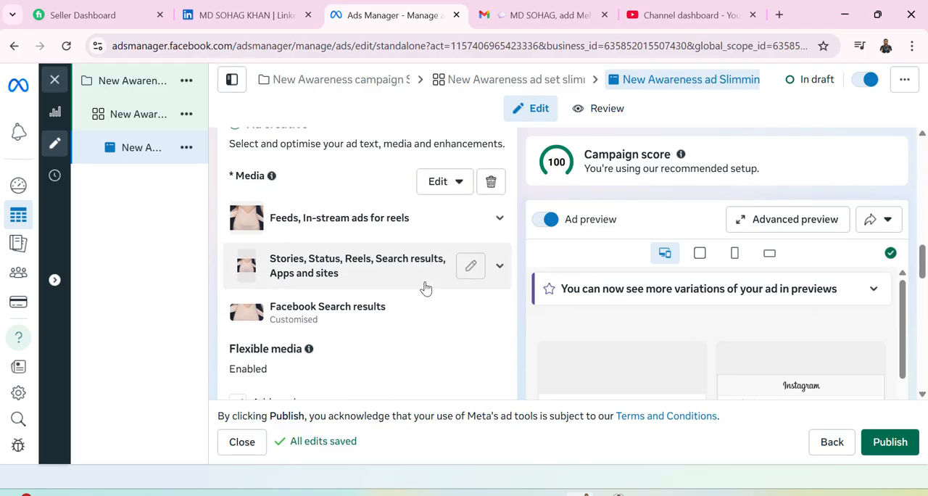
{"action": "scroll", "coordinate": [425, 286], "scroll_direction": "up", "scroll_amount": 2}
{"action": "scroll", "coordinate": [420, 287], "scroll_direction": "up", "scroll_amount": 3}
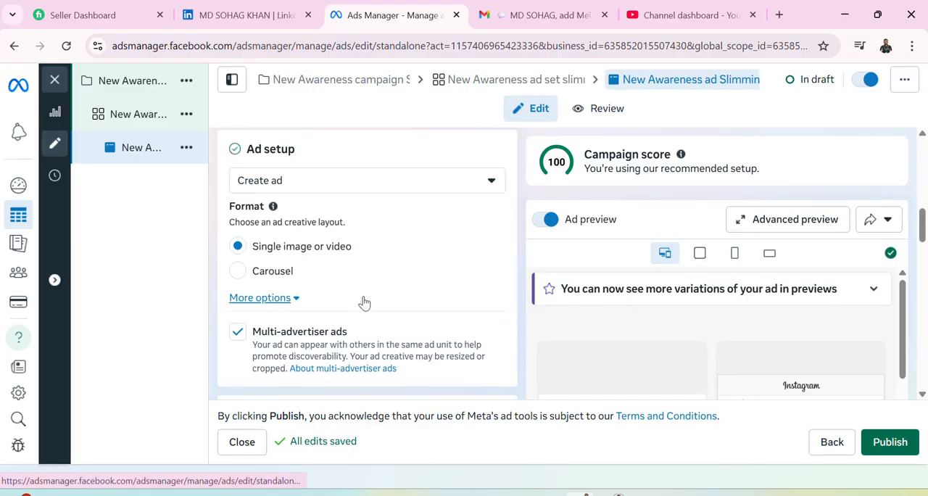
{"action": "left_click", "coordinate": [293, 299]}
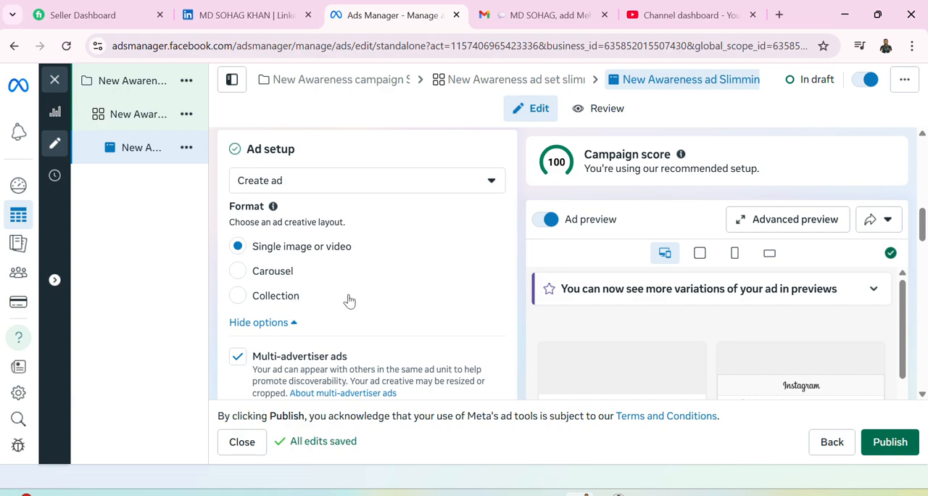
Examine the ad's settings from Ad name, Partnership ad and Identity through Ad creative and Event details to Tracking.
{"action": "scroll", "coordinate": [348, 300], "scroll_direction": "down", "scroll_amount": 2}
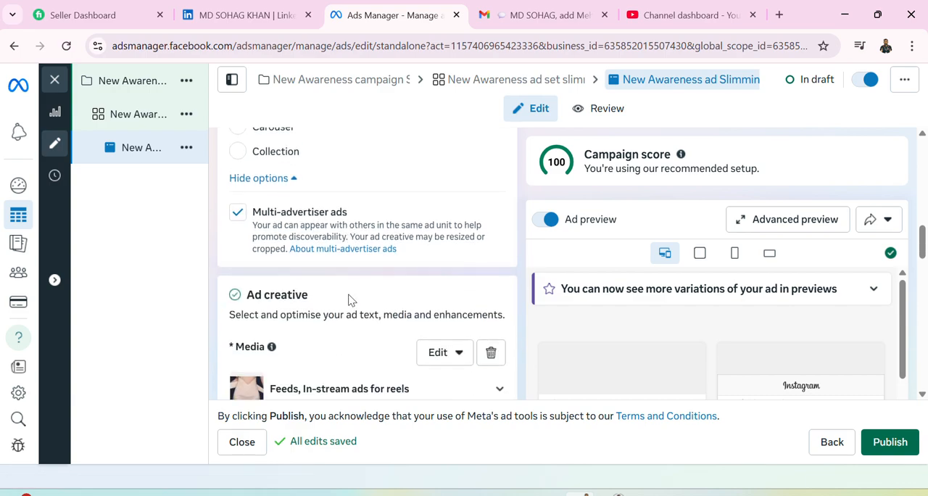
{"action": "scroll", "coordinate": [348, 300], "scroll_direction": "up", "scroll_amount": 5}
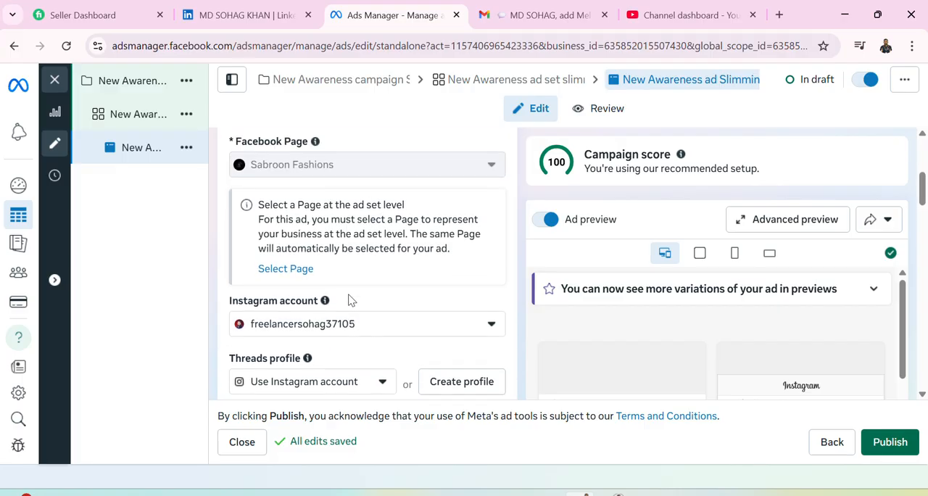
{"action": "scroll", "coordinate": [348, 301], "scroll_direction": "up", "scroll_amount": 3}
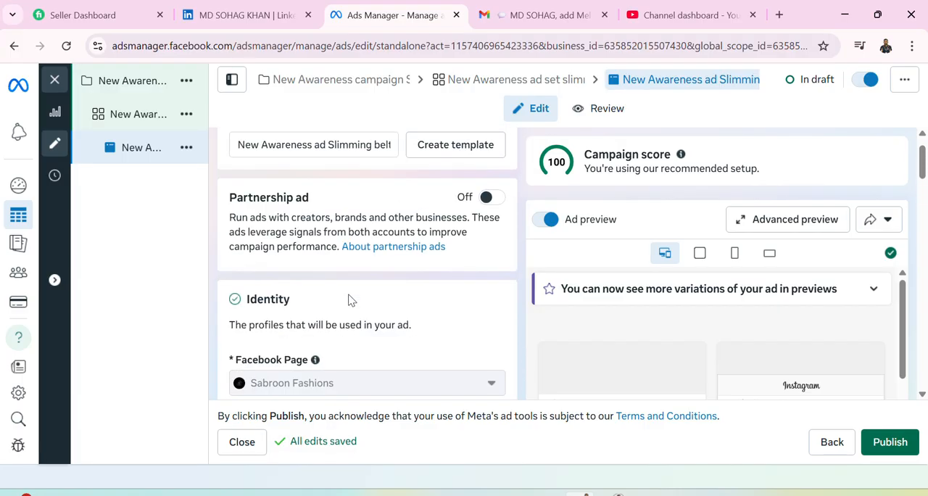
{"action": "scroll", "coordinate": [348, 300], "scroll_direction": "up", "scroll_amount": 1}
{"action": "scroll", "coordinate": [350, 300], "scroll_direction": "down", "scroll_amount": 8}
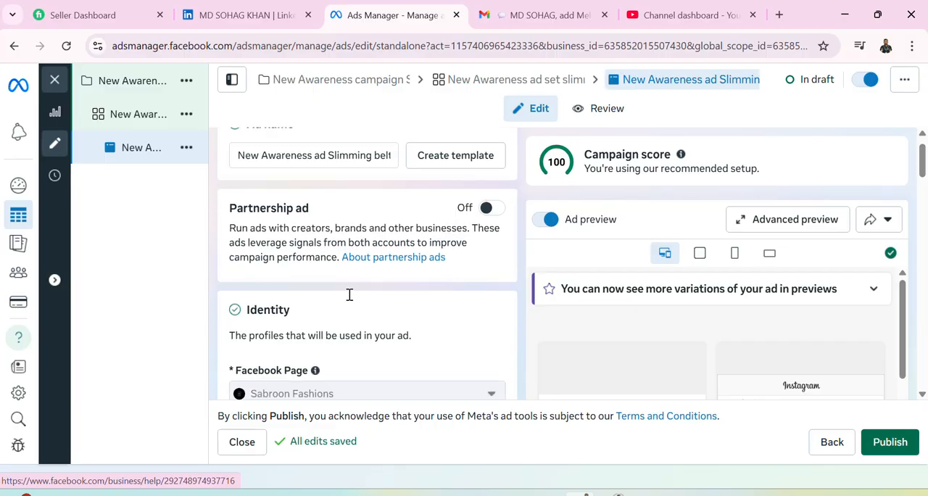
{"action": "scroll", "coordinate": [349, 301], "scroll_direction": "down", "scroll_amount": 10}
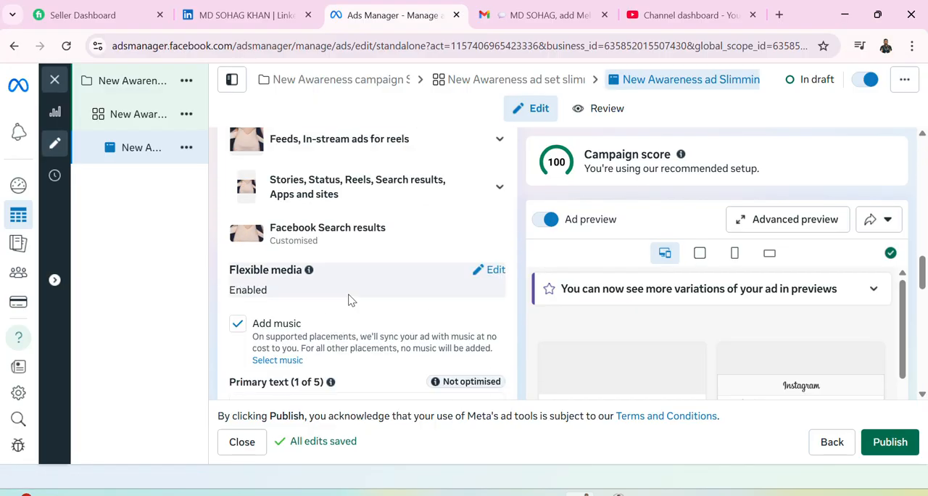
{"action": "scroll", "coordinate": [349, 300], "scroll_direction": "down", "scroll_amount": 10}
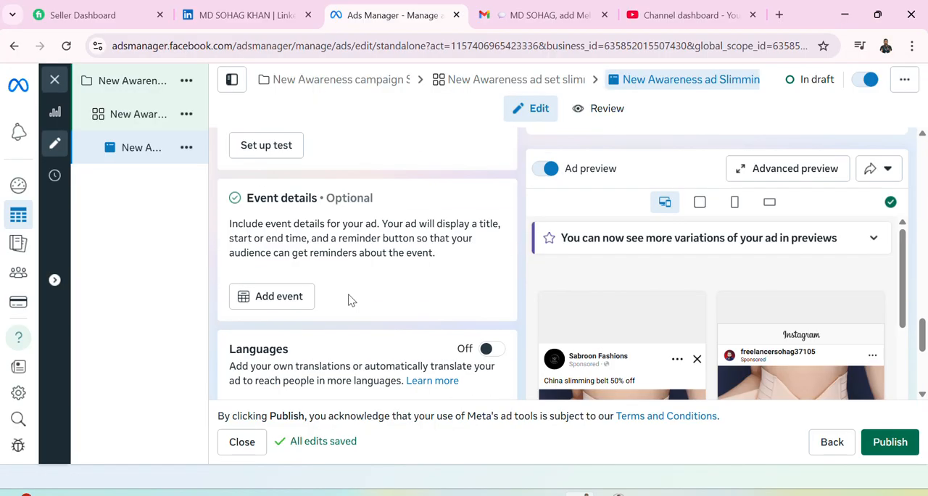
{"action": "scroll", "coordinate": [349, 300], "scroll_direction": "down", "scroll_amount": 2}
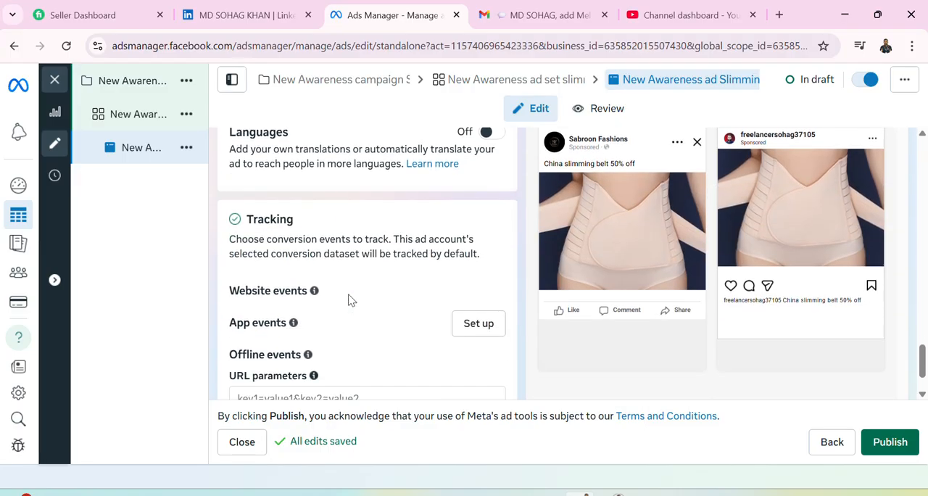
View the Tracking section's URL parameter builder and close it without adding any parameter.
{"action": "scroll", "coordinate": [348, 301], "scroll_direction": "down", "scroll_amount": 2}
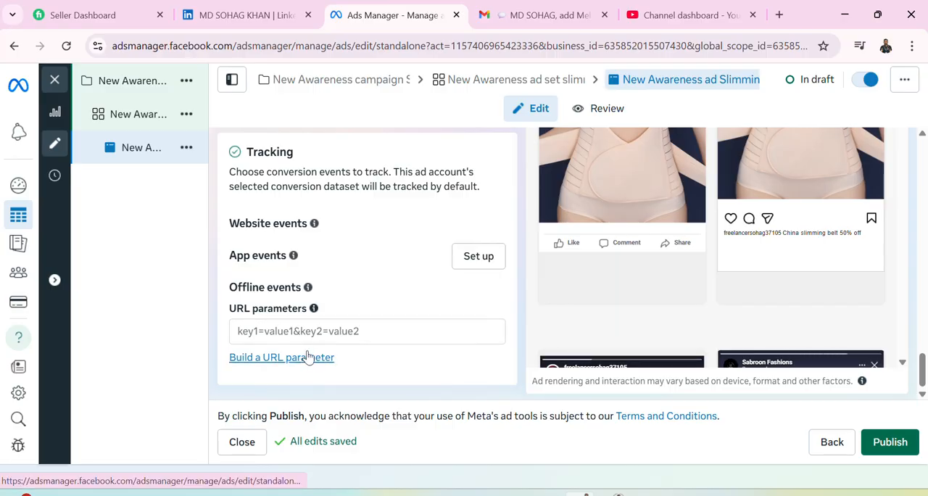
{"action": "scroll", "coordinate": [307, 357], "scroll_direction": "up", "scroll_amount": 2}
{"action": "scroll", "coordinate": [304, 363], "scroll_direction": "down", "scroll_amount": 1}
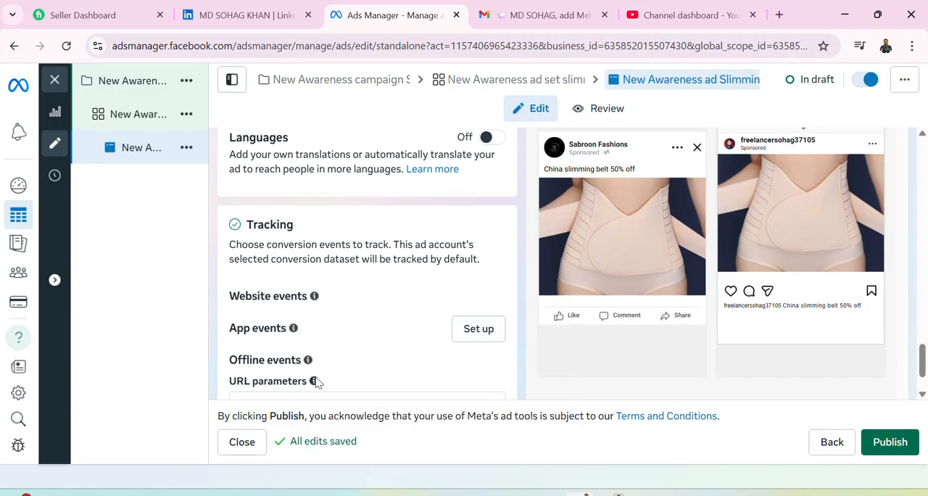
{"action": "scroll", "coordinate": [297, 367], "scroll_direction": "down", "scroll_amount": 1}
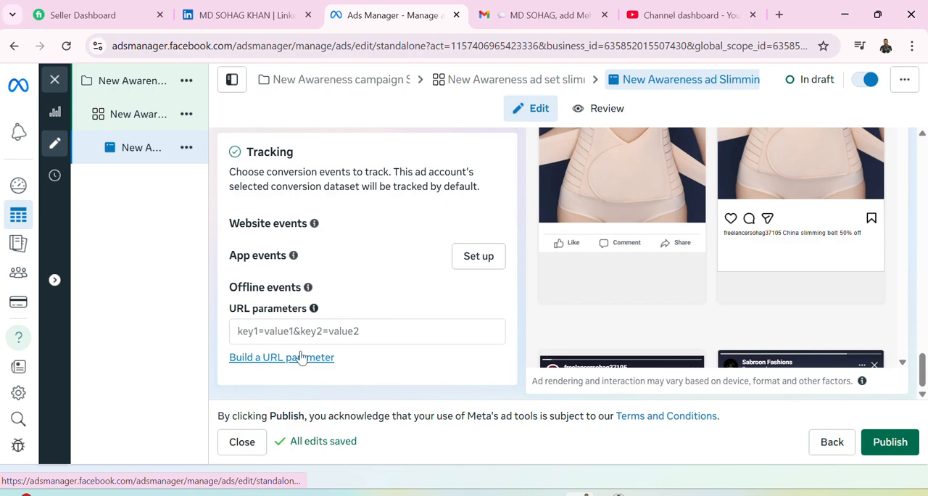
{"action": "left_click", "coordinate": [308, 330]}
{"action": "left_click", "coordinate": [303, 357]}
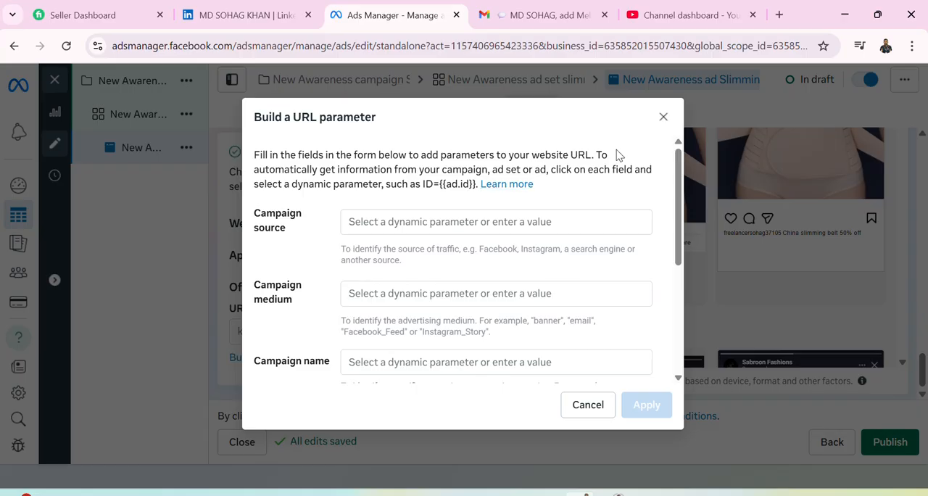
{"action": "left_click", "coordinate": [663, 117]}
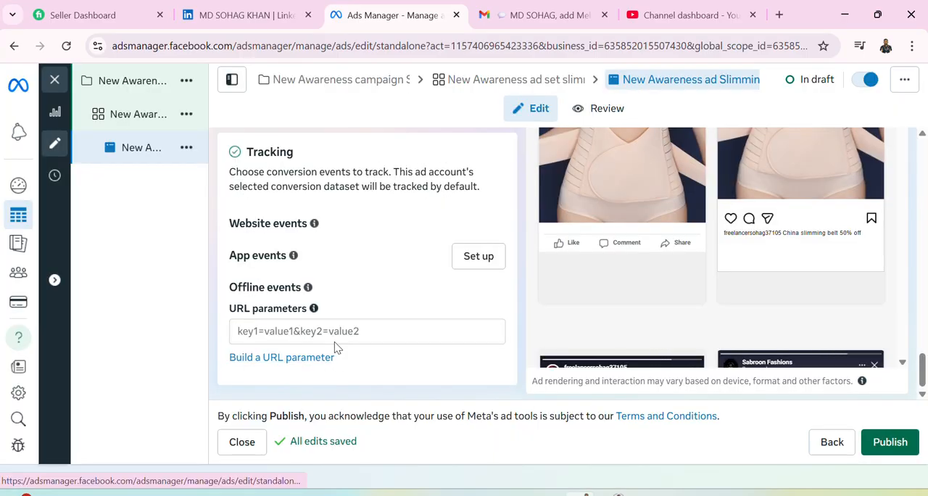
Review the ad once more from Event details back through Ad creative, Ad setup and Identity to Ad name.
{"action": "scroll", "coordinate": [334, 348], "scroll_direction": "up", "scroll_amount": 2}
{"action": "scroll", "coordinate": [335, 348], "scroll_direction": "up", "scroll_amount": 3}
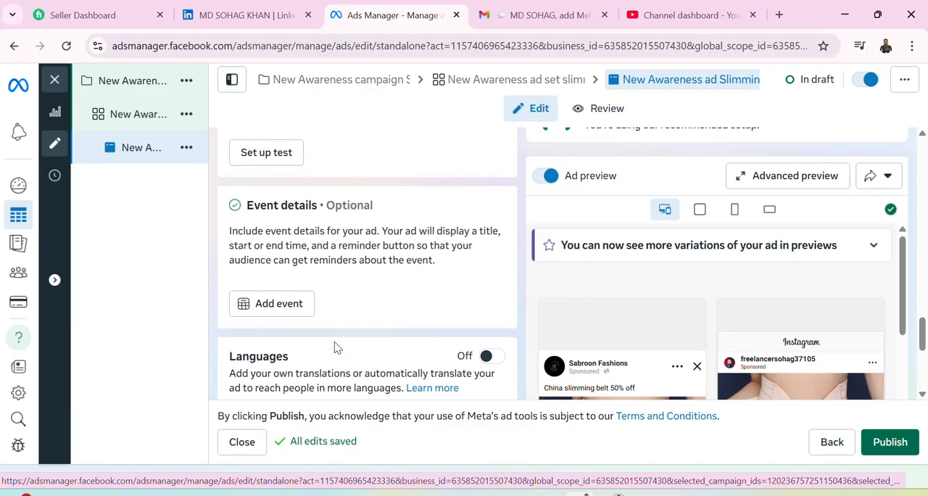
{"action": "scroll", "coordinate": [334, 348], "scroll_direction": "up", "scroll_amount": 1}
{"action": "scroll", "coordinate": [328, 286], "scroll_direction": "up", "scroll_amount": 1}
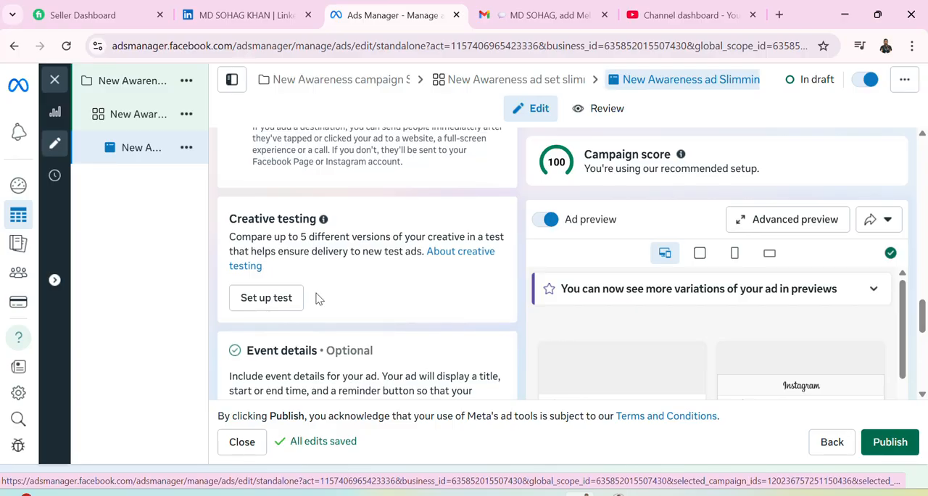
{"action": "scroll", "coordinate": [317, 298], "scroll_direction": "up", "scroll_amount": 1}
{"action": "scroll", "coordinate": [317, 298], "scroll_direction": "up", "scroll_amount": 2}
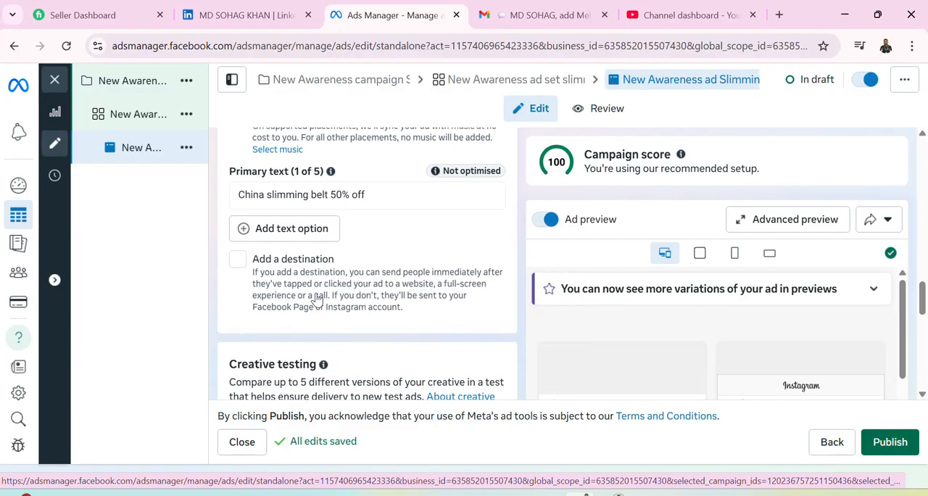
{"action": "scroll", "coordinate": [317, 298], "scroll_direction": "up", "scroll_amount": 1}
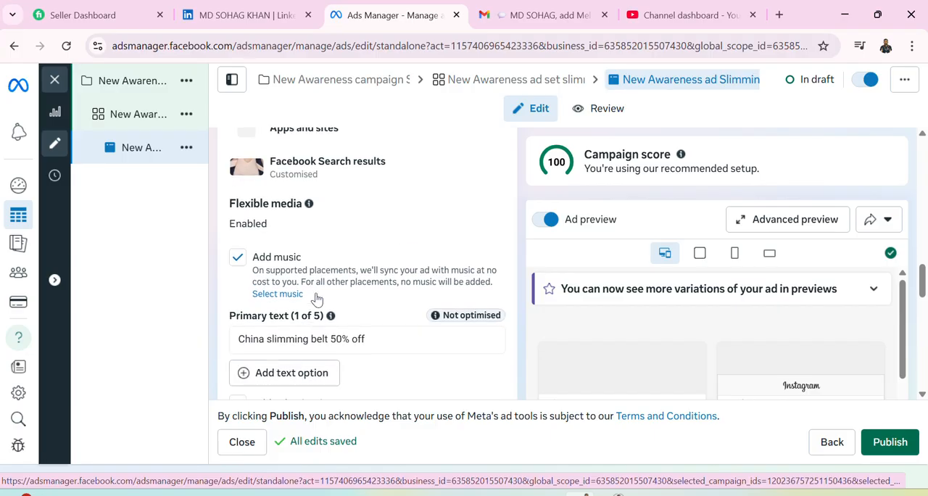
{"action": "scroll", "coordinate": [317, 298], "scroll_direction": "up", "scroll_amount": 1}
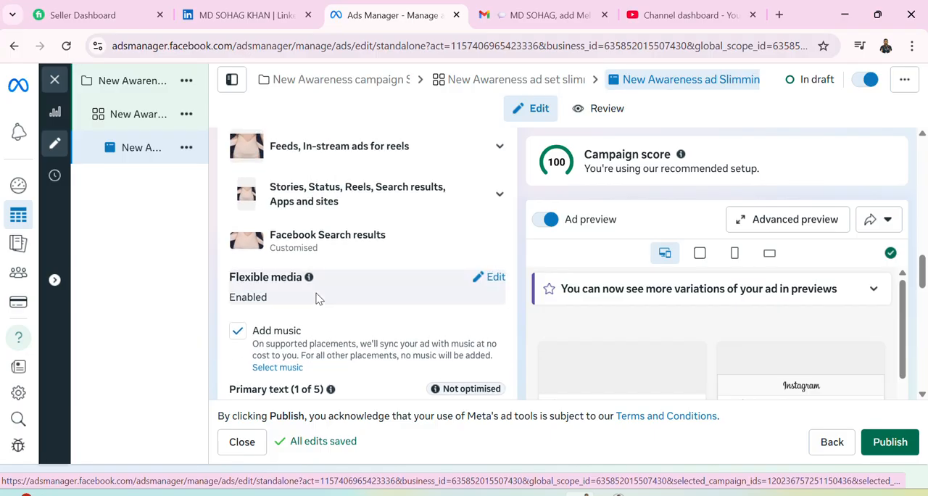
{"action": "scroll", "coordinate": [317, 298], "scroll_direction": "up", "scroll_amount": 1}
{"action": "scroll", "coordinate": [317, 298], "scroll_direction": "up", "scroll_amount": 3}
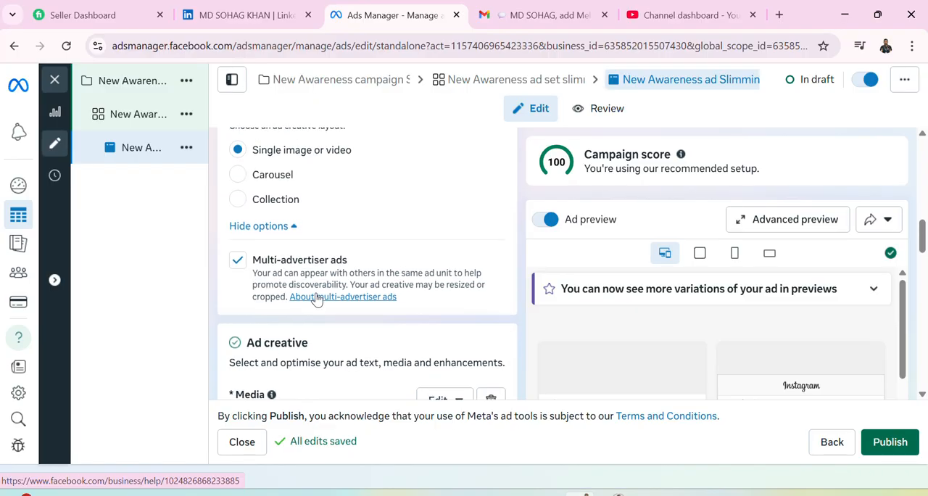
{"action": "scroll", "coordinate": [317, 298], "scroll_direction": "up", "scroll_amount": 2}
{"action": "scroll", "coordinate": [317, 298], "scroll_direction": "up", "scroll_amount": 1}
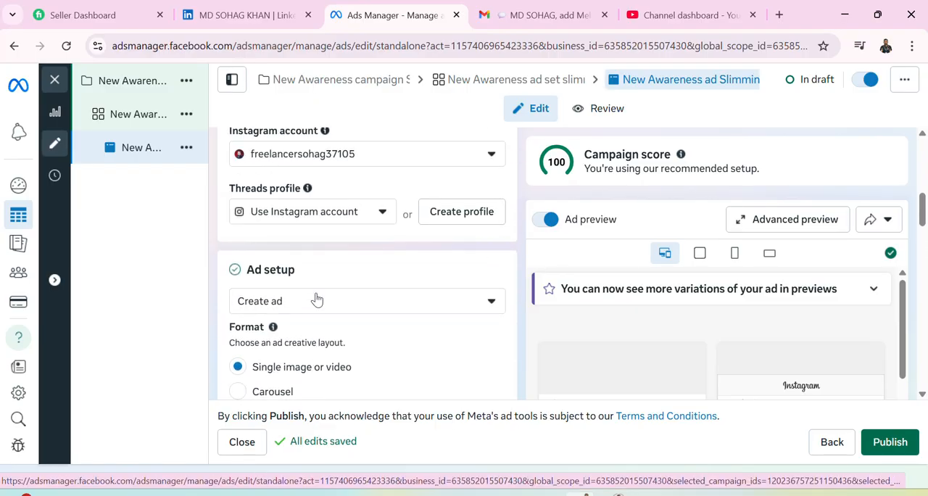
{"action": "scroll", "coordinate": [317, 298], "scroll_direction": "up", "scroll_amount": 2}
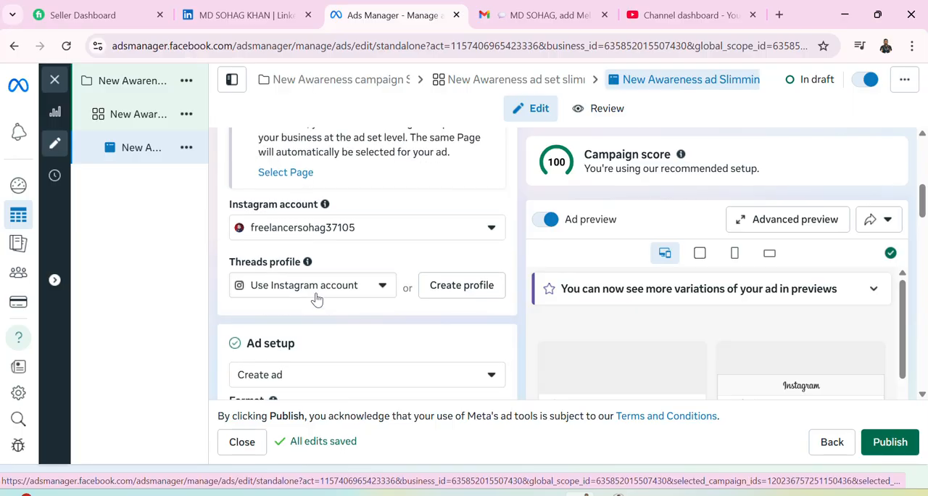
{"action": "scroll", "coordinate": [317, 298], "scroll_direction": "up", "scroll_amount": 1}
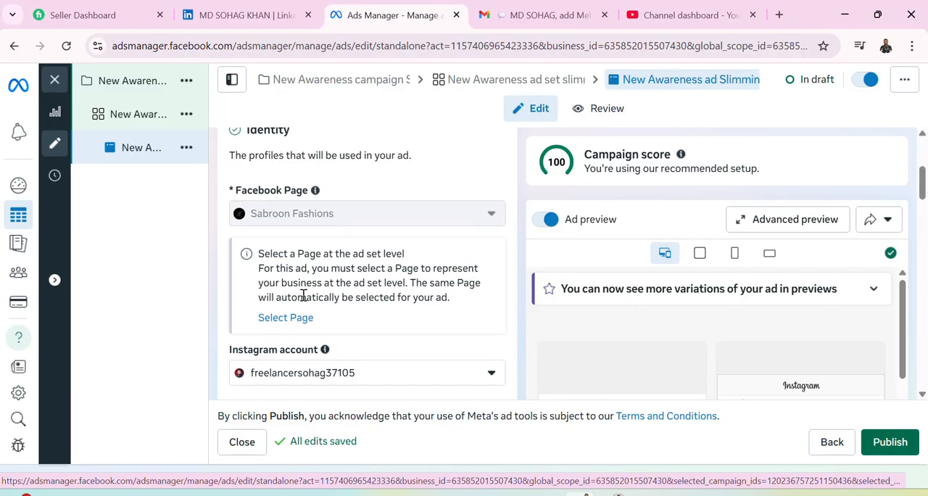
{"action": "scroll", "coordinate": [315, 299], "scroll_direction": "up", "scroll_amount": 1}
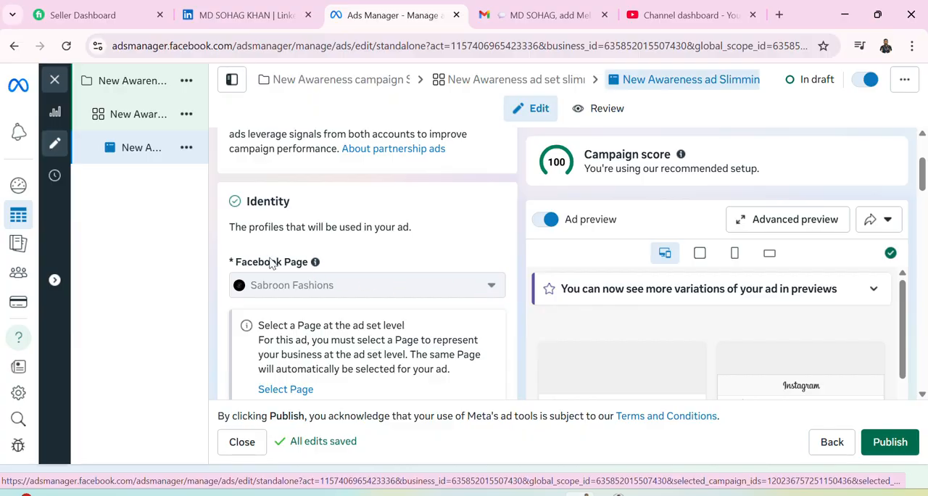
{"action": "scroll", "coordinate": [305, 261], "scroll_direction": "up", "scroll_amount": 2}
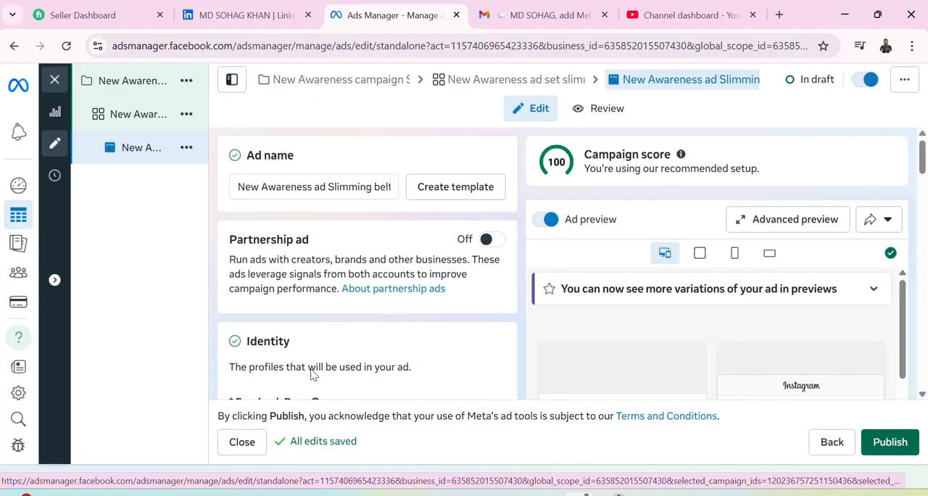
Open the slimming belt ad set and review its Awareness goal, Dynamic creative, and Budget & schedule settings.
{"action": "left_click", "coordinate": [122, 116]}
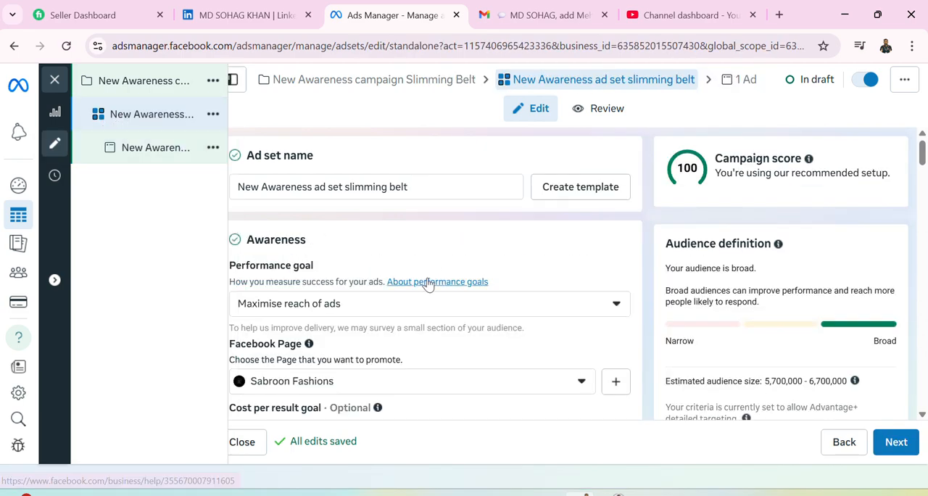
{"action": "scroll", "coordinate": [427, 285], "scroll_direction": "down", "scroll_amount": 1}
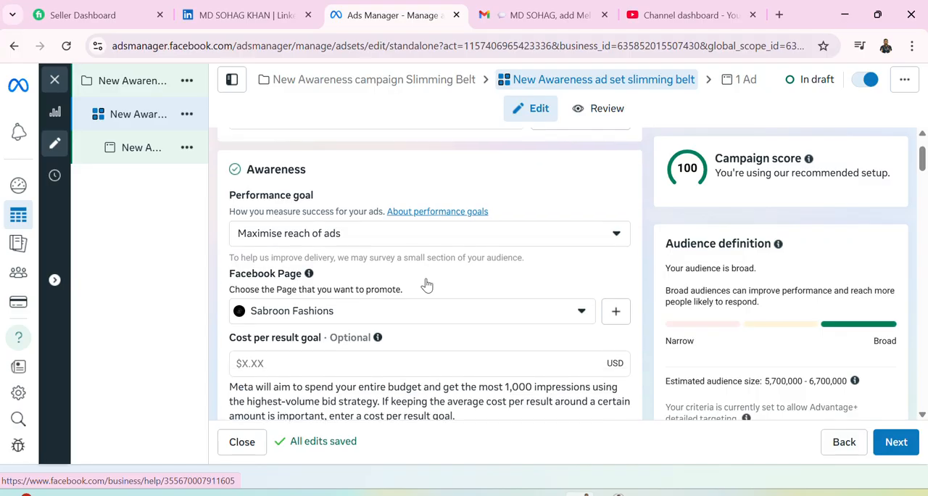
{"action": "scroll", "coordinate": [426, 284], "scroll_direction": "up", "scroll_amount": 1}
{"action": "scroll", "coordinate": [427, 284], "scroll_direction": "down", "scroll_amount": 4}
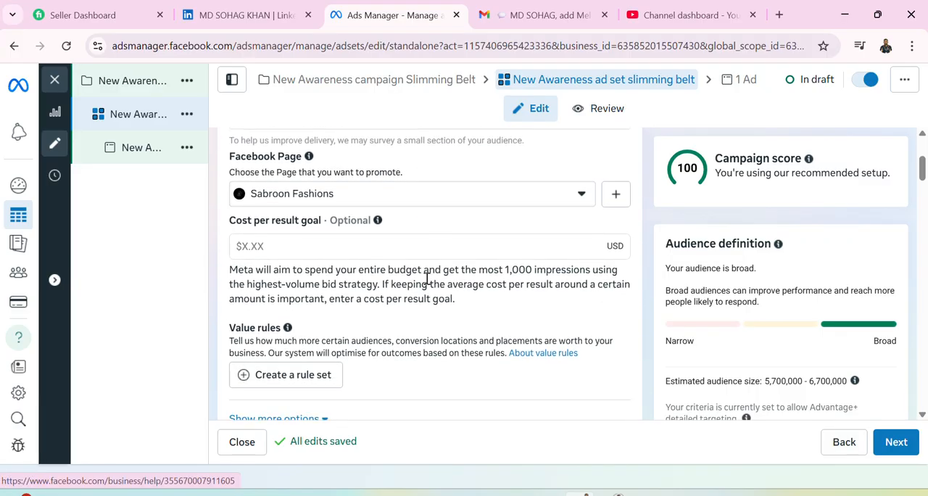
{"action": "scroll", "coordinate": [427, 284], "scroll_direction": "down", "scroll_amount": 2}
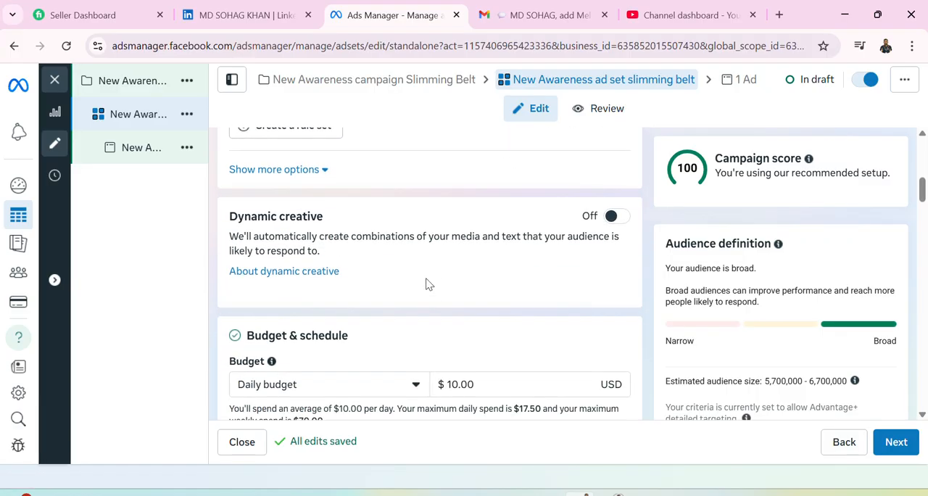
{"action": "scroll", "coordinate": [426, 285], "scroll_direction": "down", "scroll_amount": 1}
{"action": "scroll", "coordinate": [426, 285], "scroll_direction": "down", "scroll_amount": 5}
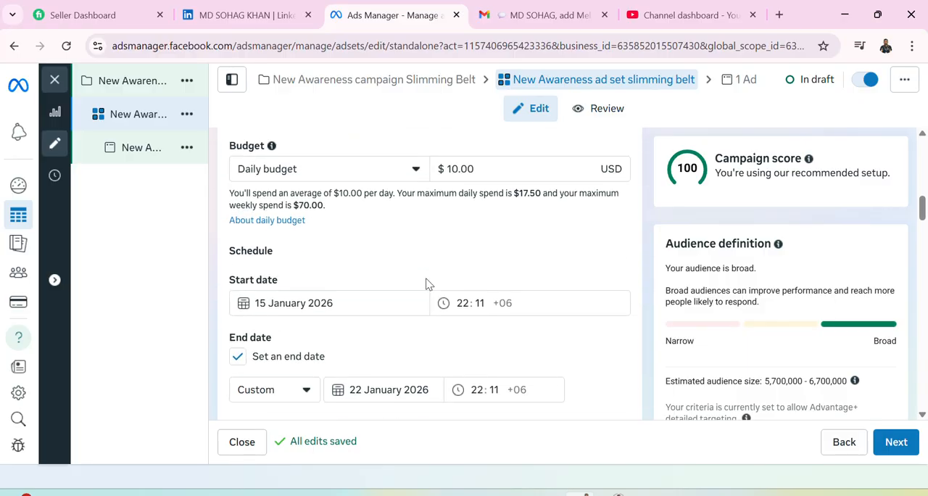
{"action": "scroll", "coordinate": [426, 284], "scroll_direction": "down", "scroll_amount": 2}
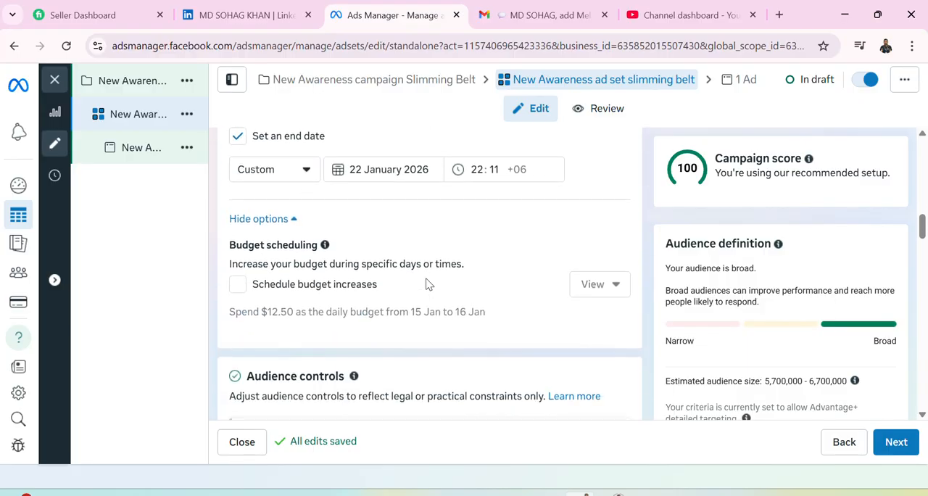
{"action": "scroll", "coordinate": [426, 284], "scroll_direction": "down", "scroll_amount": 2}
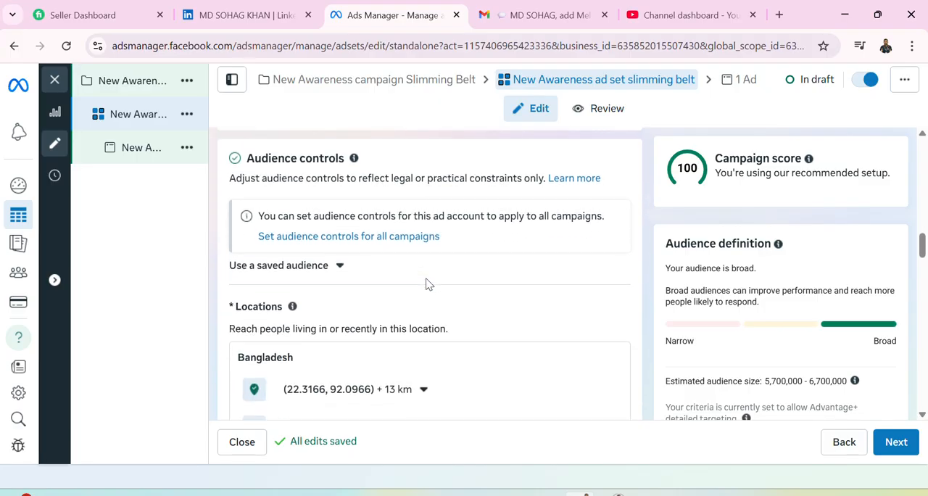
Examine the ad set's locations, languages, Advantage+ audience, detailed targeting, placements, and brand safety settings.
{"action": "scroll", "coordinate": [428, 284], "scroll_direction": "down", "scroll_amount": 3}
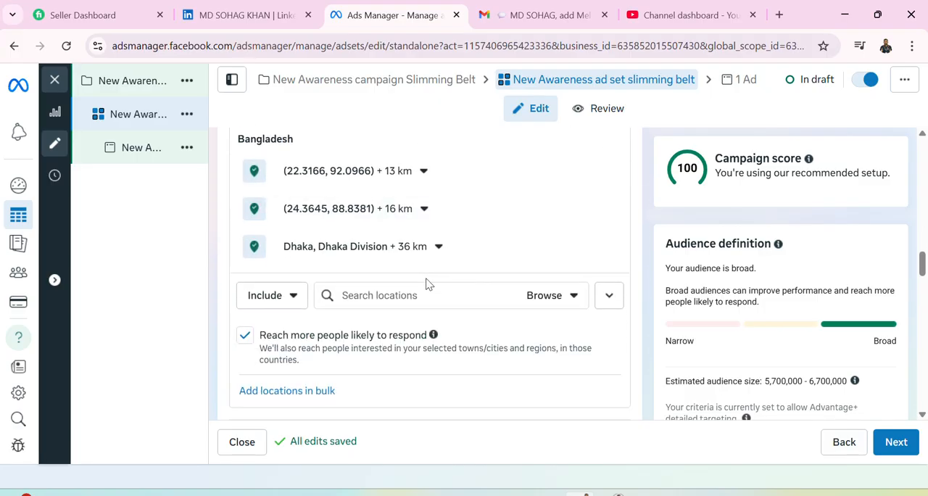
{"action": "scroll", "coordinate": [428, 284], "scroll_direction": "down", "scroll_amount": 2}
{"action": "scroll", "coordinate": [428, 284], "scroll_direction": "down", "scroll_amount": 4}
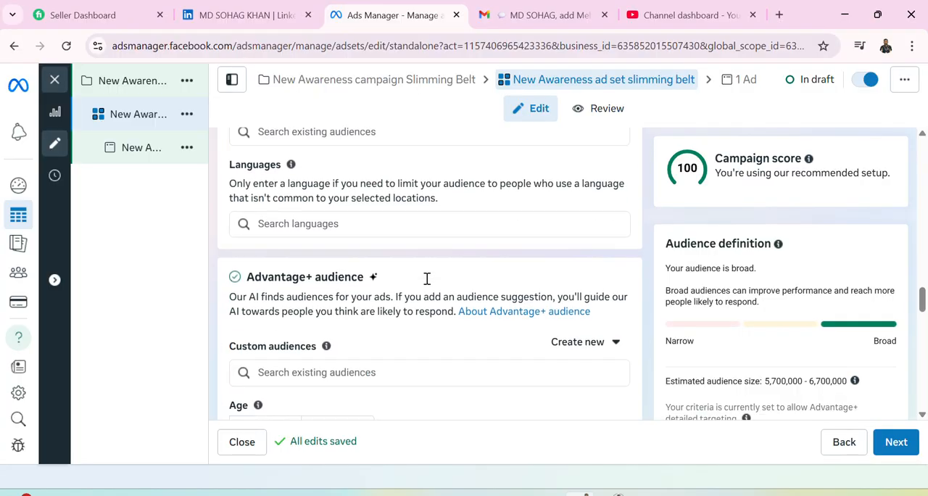
{"action": "scroll", "coordinate": [428, 283], "scroll_direction": "down", "scroll_amount": 2}
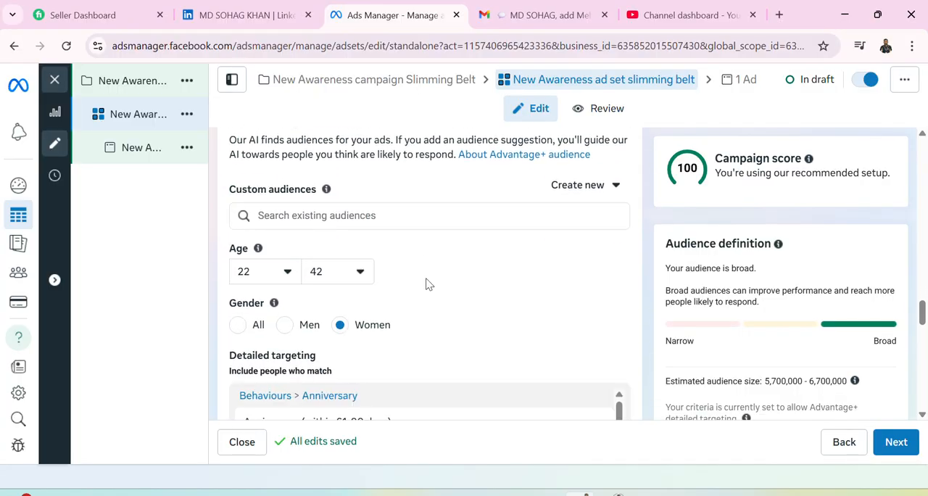
{"action": "scroll", "coordinate": [428, 284], "scroll_direction": "down", "scroll_amount": 5}
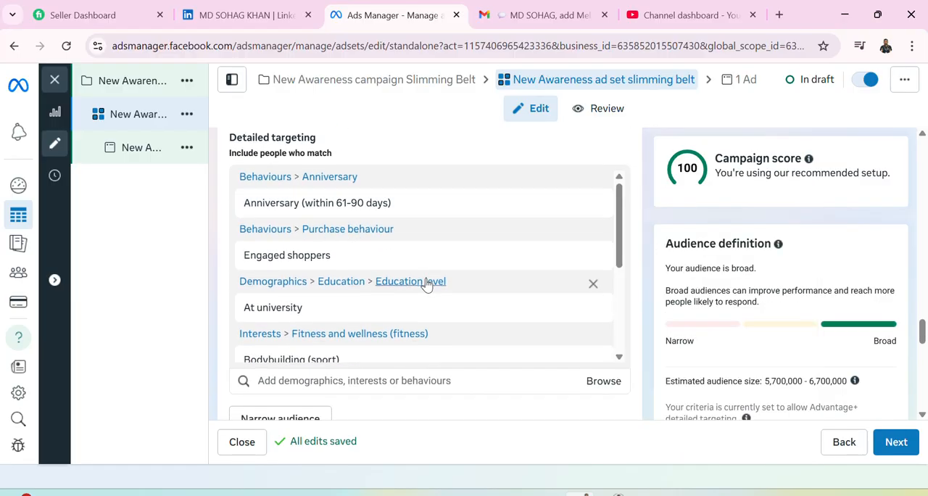
{"action": "scroll", "coordinate": [428, 285], "scroll_direction": "down", "scroll_amount": 5}
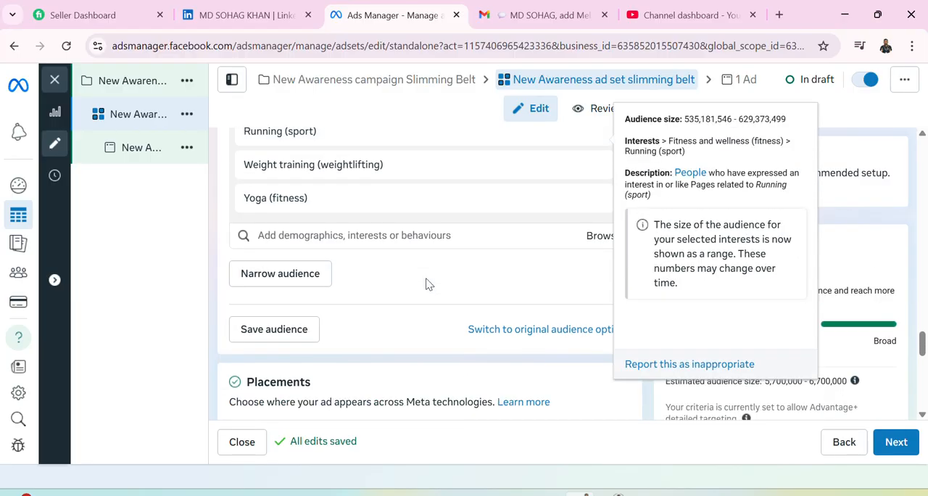
{"action": "scroll", "coordinate": [428, 284], "scroll_direction": "down", "scroll_amount": 6}
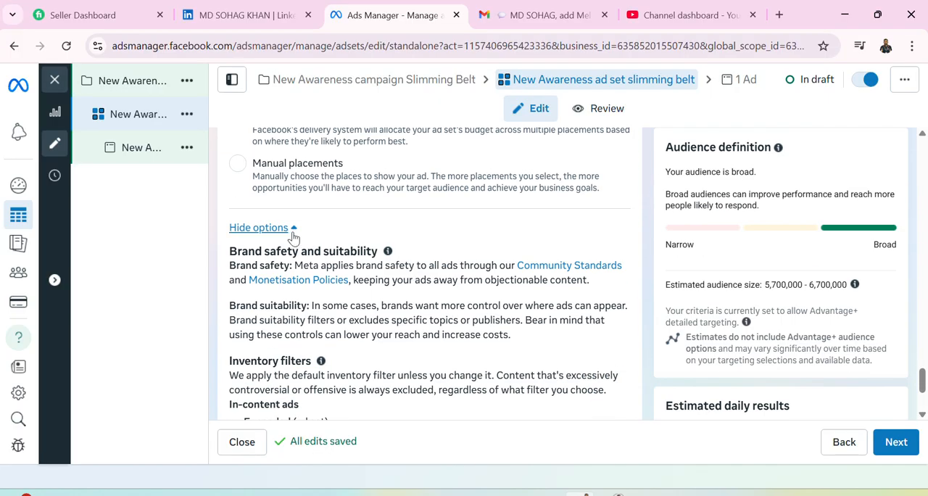
{"action": "scroll", "coordinate": [327, 264], "scroll_direction": "down", "scroll_amount": 1}
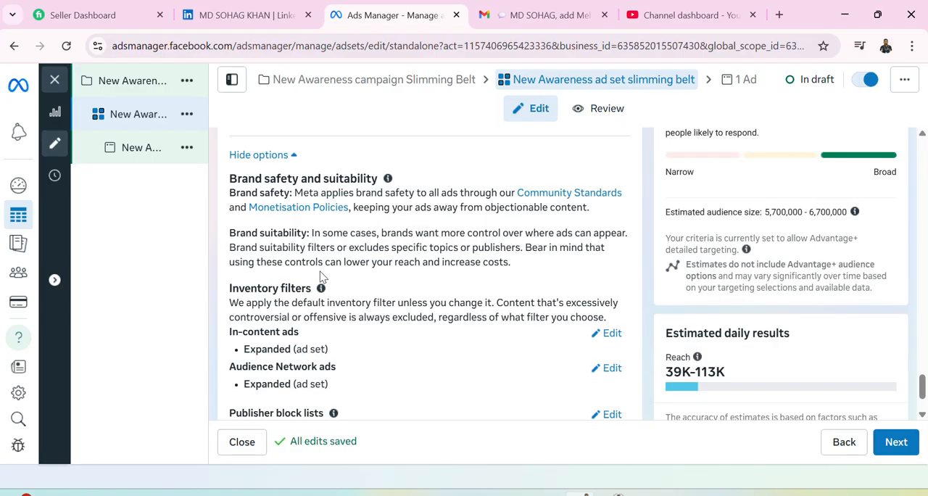
{"action": "scroll", "coordinate": [321, 279], "scroll_direction": "down", "scroll_amount": 1}
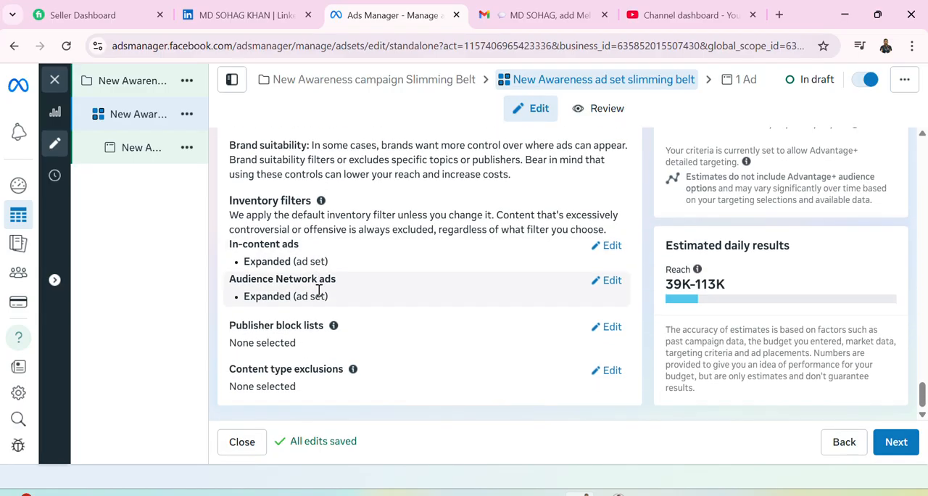
Collapse the brand safety and inventory filter options in the ad set's Placements section.
{"action": "scroll", "coordinate": [318, 290], "scroll_direction": "up", "scroll_amount": 3}
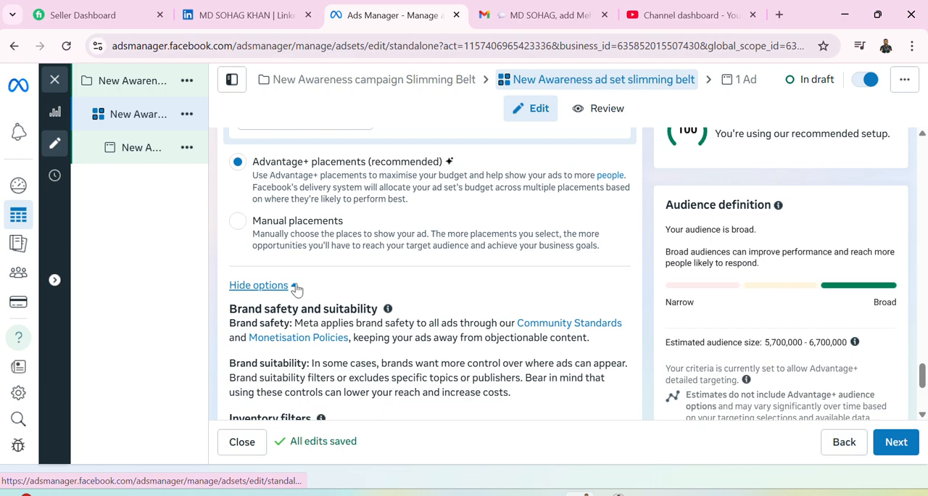
{"action": "left_click", "coordinate": [293, 287]}
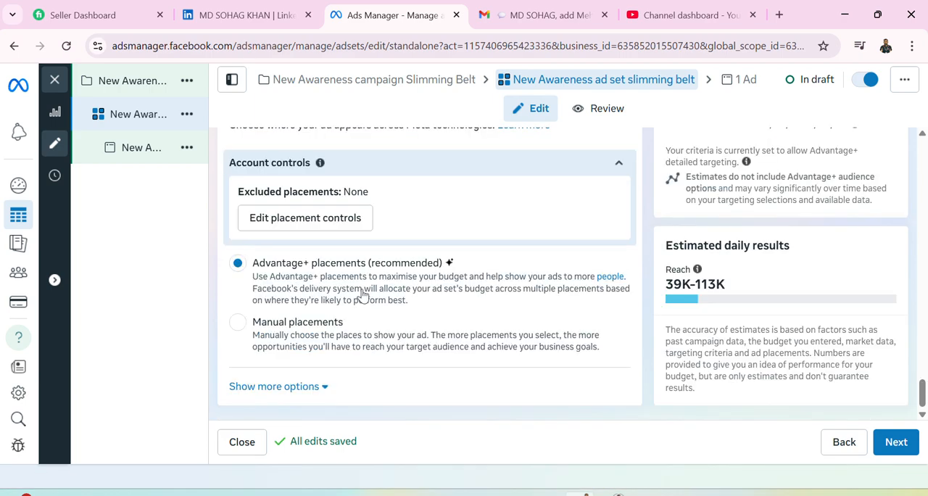
{"action": "scroll", "coordinate": [362, 294], "scroll_direction": "up", "scroll_amount": 12}
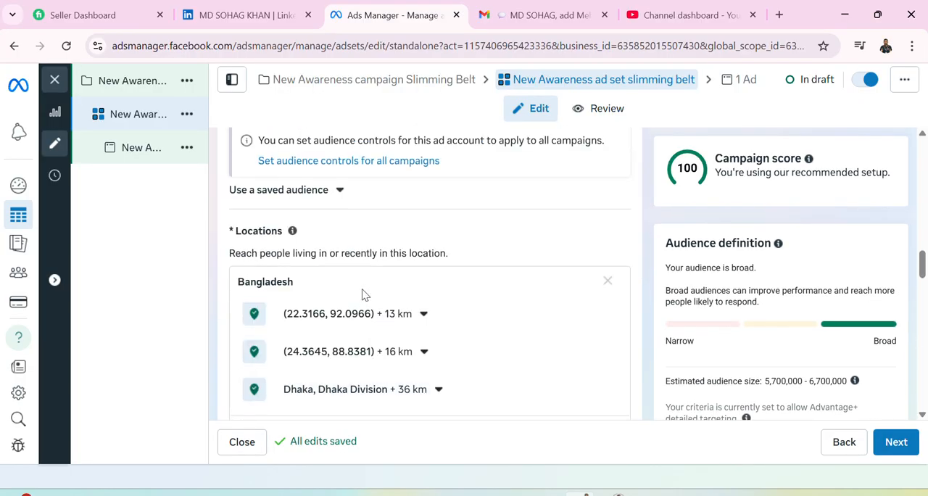
{"action": "scroll", "coordinate": [362, 293], "scroll_direction": "up", "scroll_amount": 10}
Return to the slimming belt ad and review its settings from Ad name and Identity through Ad setup to Ad creative media.
{"action": "left_click", "coordinate": [135, 155]}
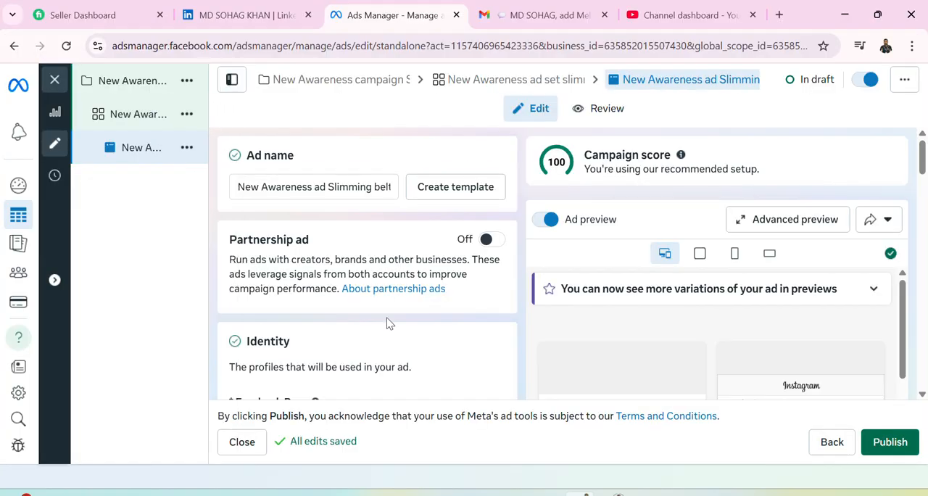
{"action": "scroll", "coordinate": [388, 323], "scroll_direction": "down", "scroll_amount": 3}
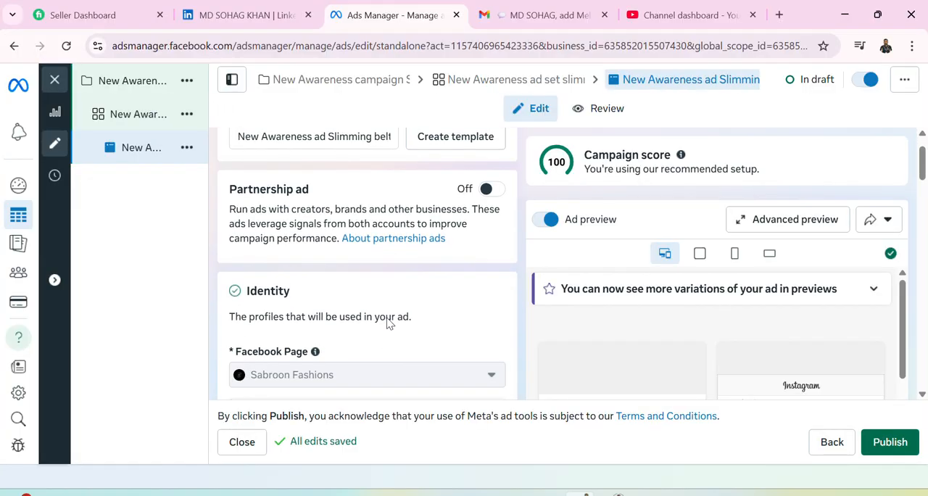
{"action": "scroll", "coordinate": [388, 323], "scroll_direction": "up", "scroll_amount": 3}
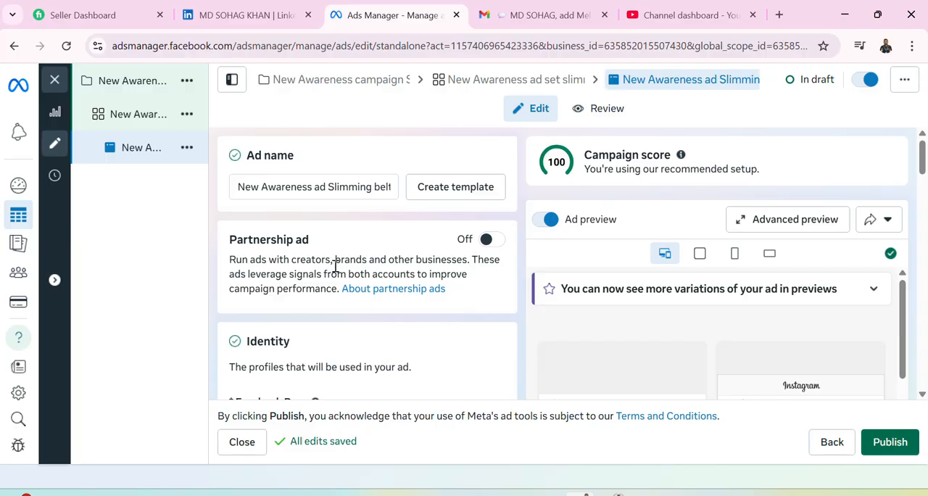
{"action": "scroll", "coordinate": [335, 267], "scroll_direction": "down", "scroll_amount": 4}
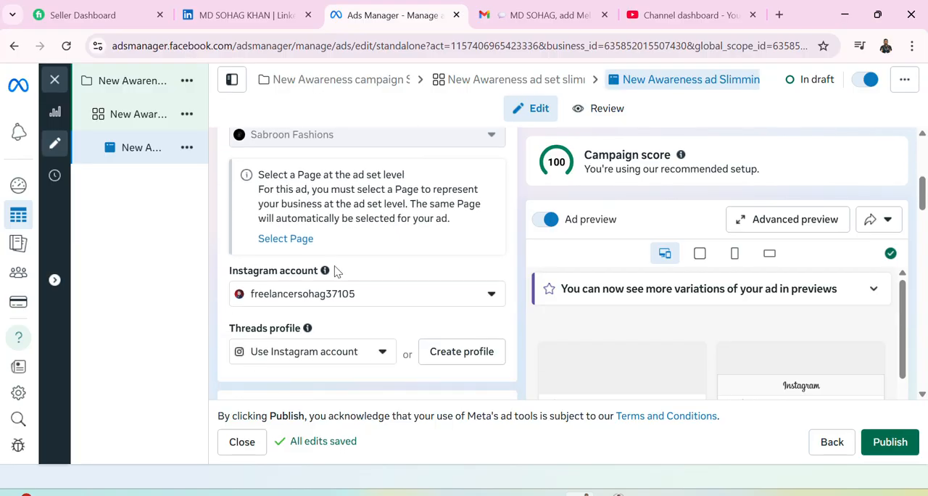
{"action": "scroll", "coordinate": [335, 271], "scroll_direction": "down", "scroll_amount": 3}
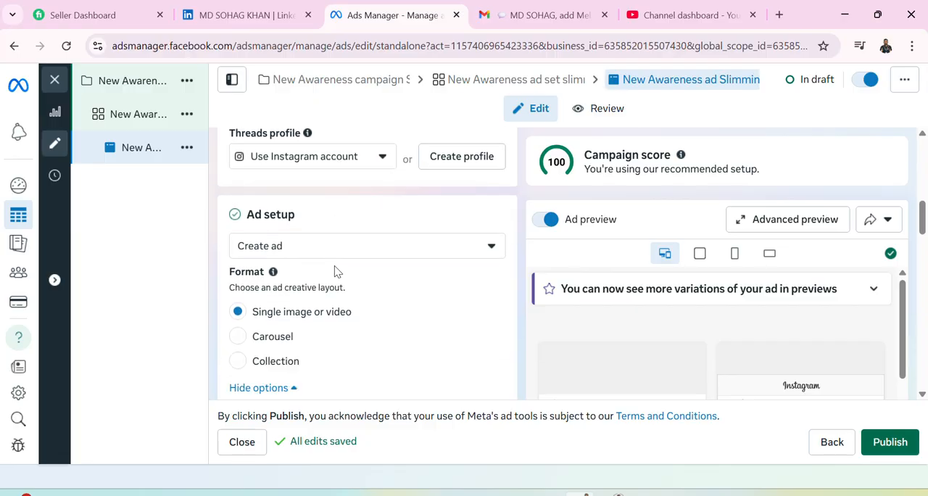
{"action": "scroll", "coordinate": [335, 272], "scroll_direction": "down", "scroll_amount": 2}
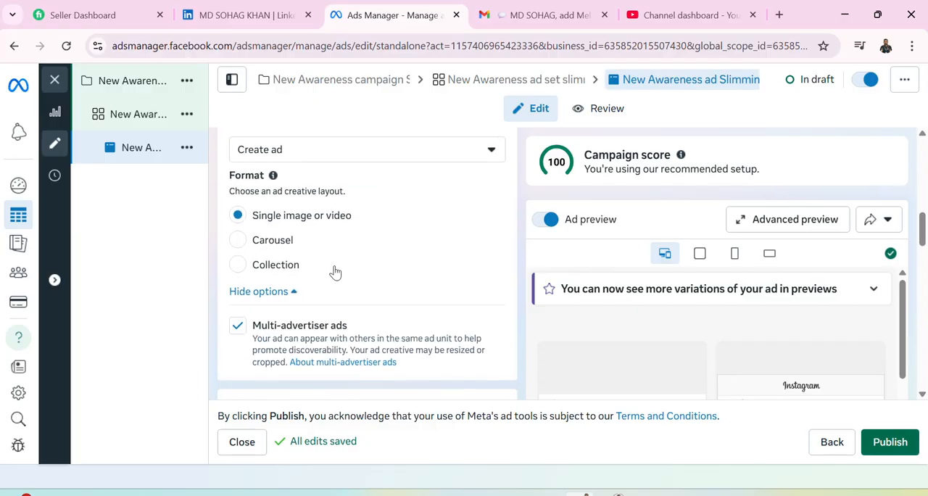
{"action": "scroll", "coordinate": [335, 272], "scroll_direction": "down", "scroll_amount": 3}
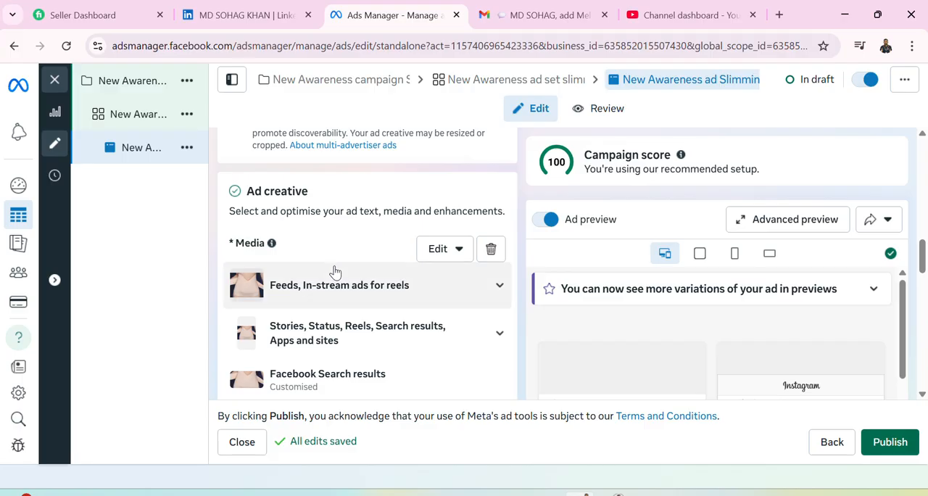
{"action": "scroll", "coordinate": [335, 272], "scroll_direction": "down", "scroll_amount": 2}
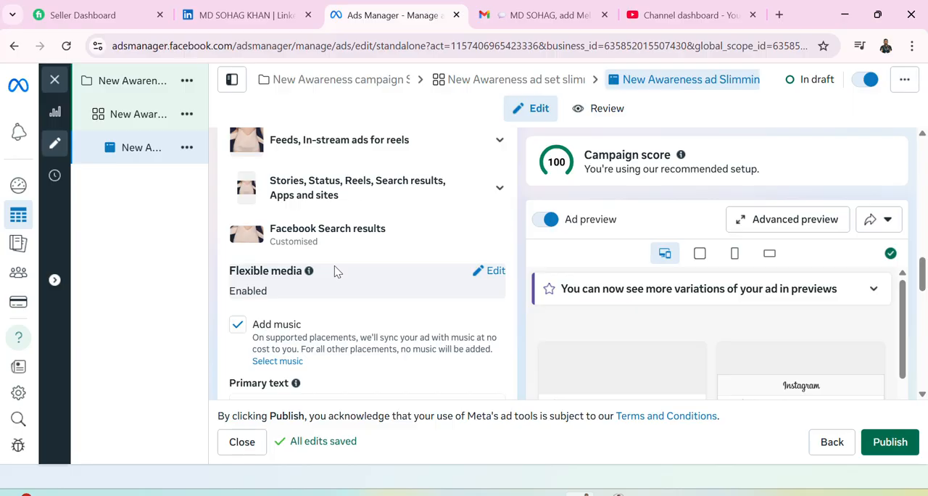
Open the Flexible media setting for editing and enable adding a destination to the ad.
{"action": "left_click", "coordinate": [491, 272]}
{"action": "scroll", "coordinate": [428, 291], "scroll_direction": "down", "scroll_amount": 1}
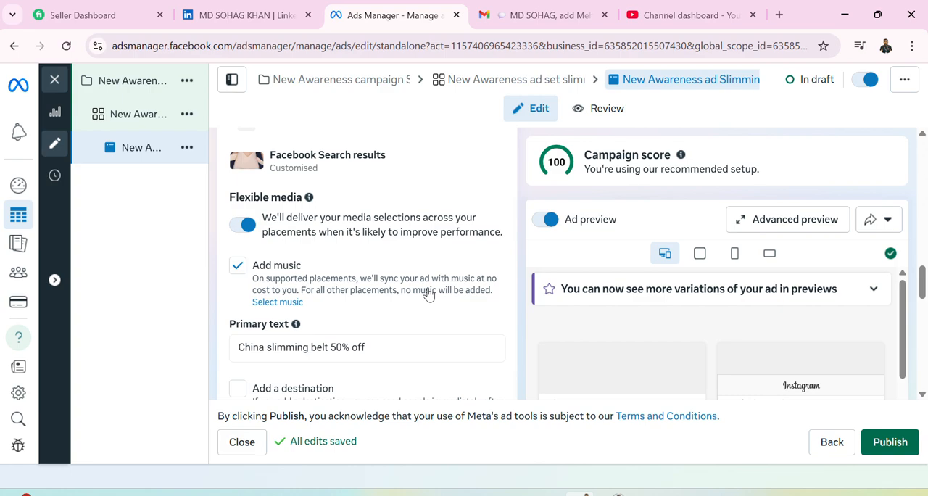
{"action": "scroll", "coordinate": [428, 292], "scroll_direction": "down", "scroll_amount": 1}
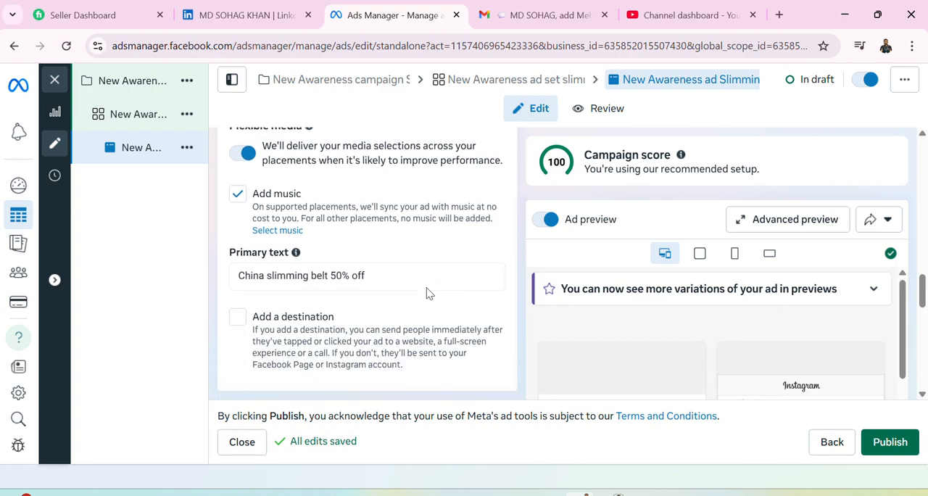
{"action": "left_click", "coordinate": [248, 318]}
{"action": "scroll", "coordinate": [370, 308], "scroll_direction": "down", "scroll_amount": 3}
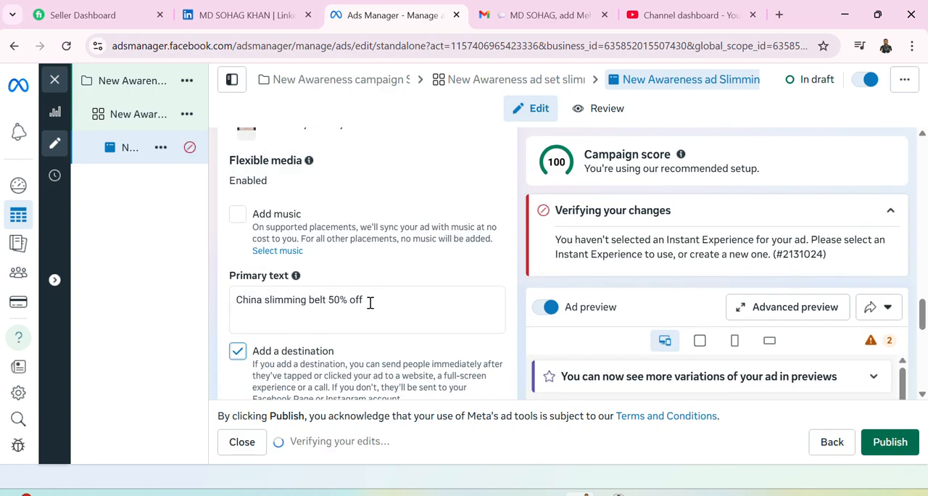
{"action": "scroll", "coordinate": [370, 308], "scroll_direction": "down", "scroll_amount": 1}
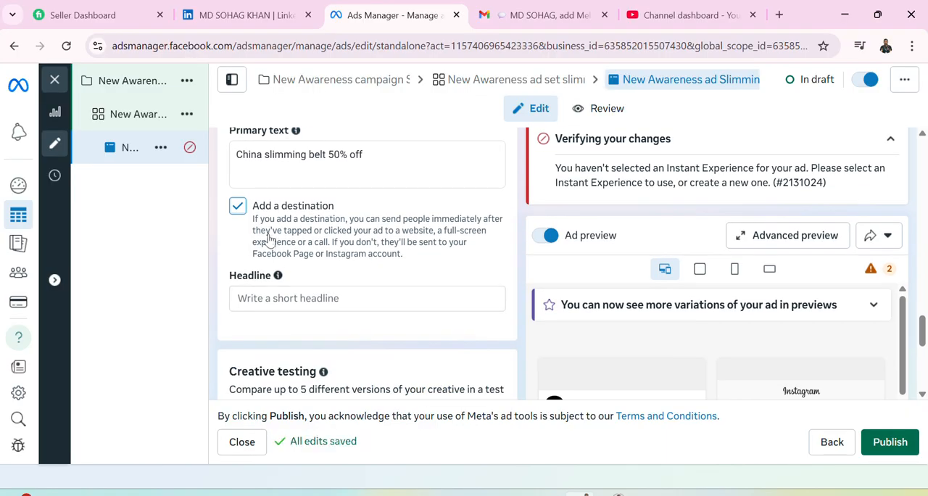
{"action": "scroll", "coordinate": [312, 234], "scroll_direction": "up", "scroll_amount": 1}
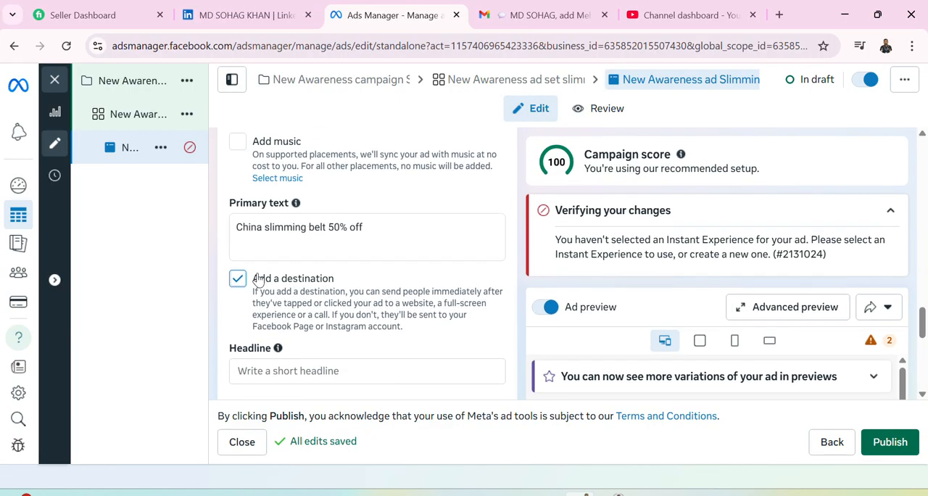
Enter "Offer Rubnning" as the ad's headline and check it in the ad preview.
{"action": "left_click", "coordinate": [286, 371]}
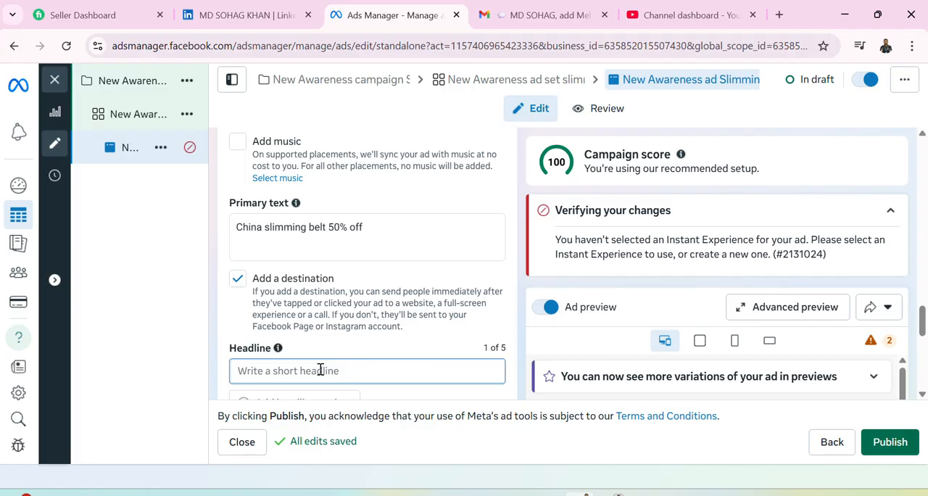
{"action": "type", "text": "Offer "}
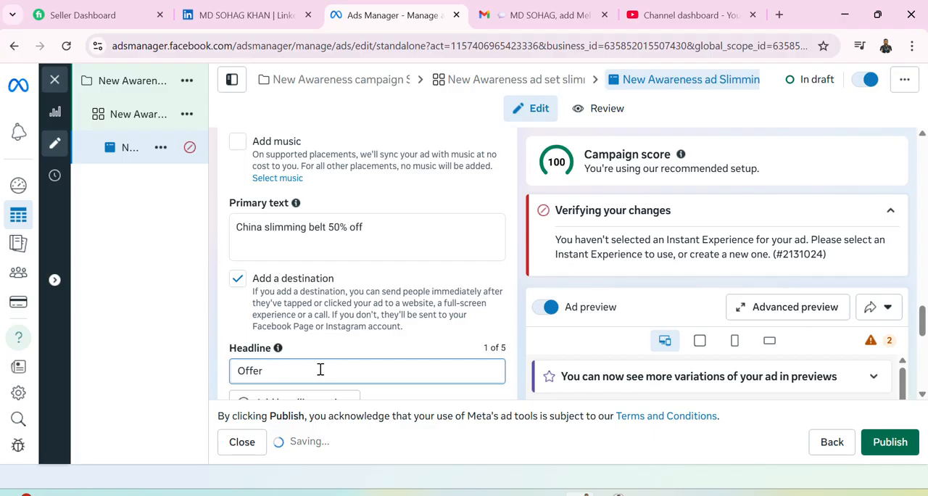
{"action": "type", "text": "Rub"}
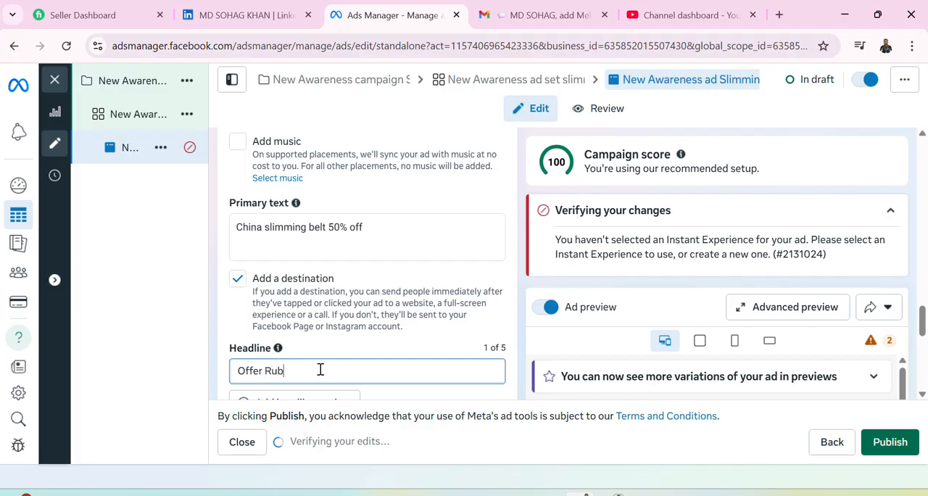
{"action": "type", "text": "nning"}
{"action": "scroll", "coordinate": [341, 333], "scroll_direction": "down", "scroll_amount": 3}
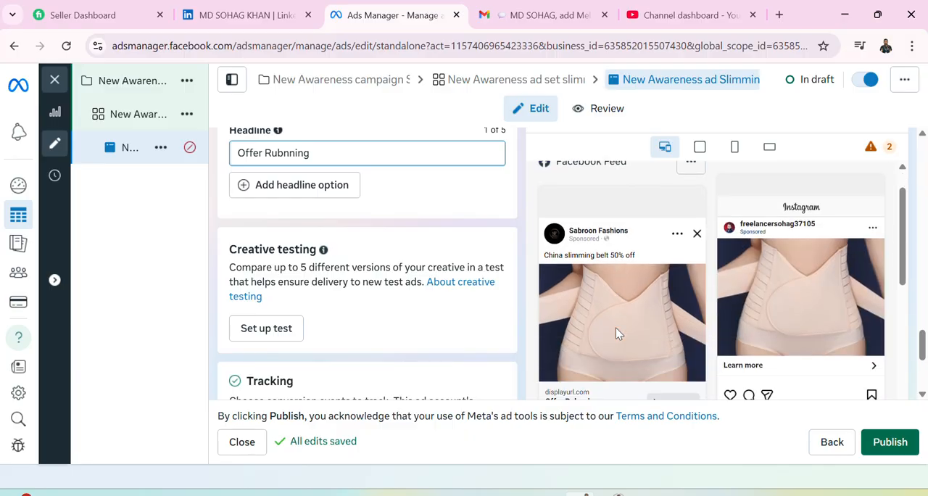
Extend the ad headline to "Offer Rubnning for 7 days" and check it in the ad preview.
{"action": "scroll", "coordinate": [616, 327], "scroll_direction": "down", "scroll_amount": 2}
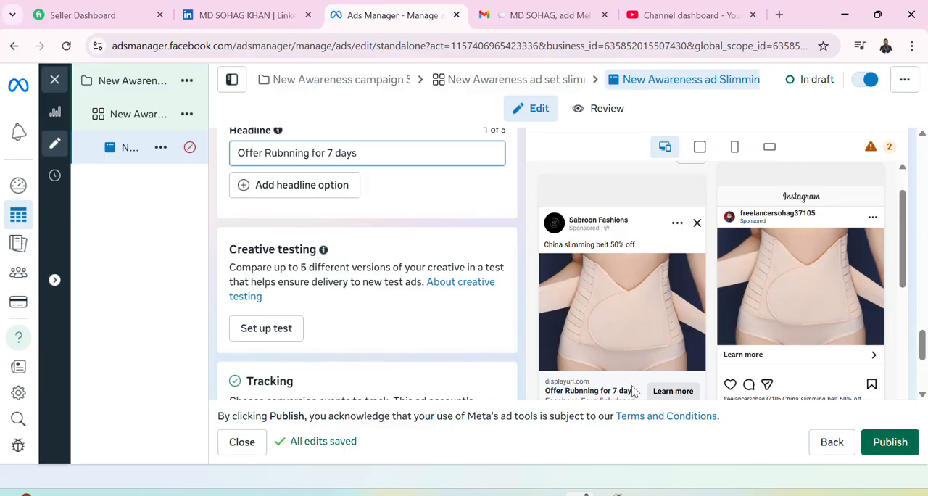
{"action": "scroll", "coordinate": [632, 383], "scroll_direction": "down", "scroll_amount": 1}
{"action": "scroll", "coordinate": [385, 327], "scroll_direction": "up", "scroll_amount": 2}
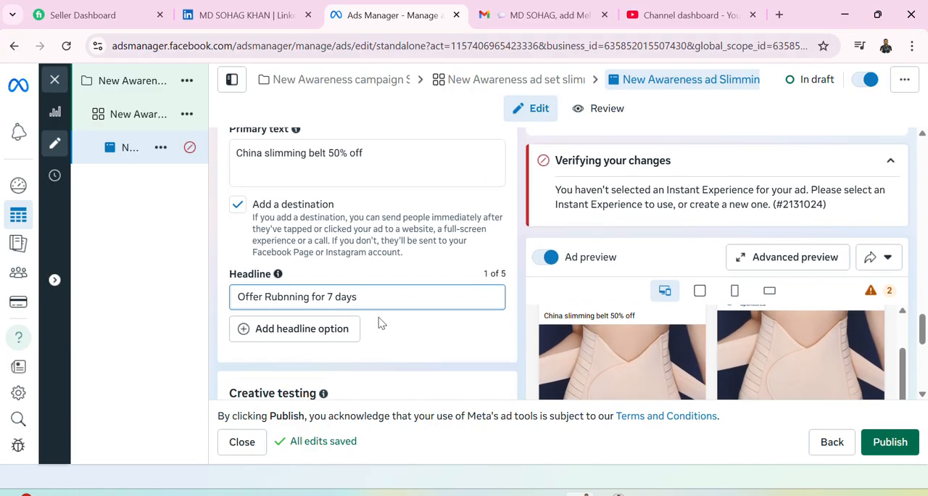
{"action": "scroll", "coordinate": [382, 327], "scroll_direction": "down", "scroll_amount": 1}
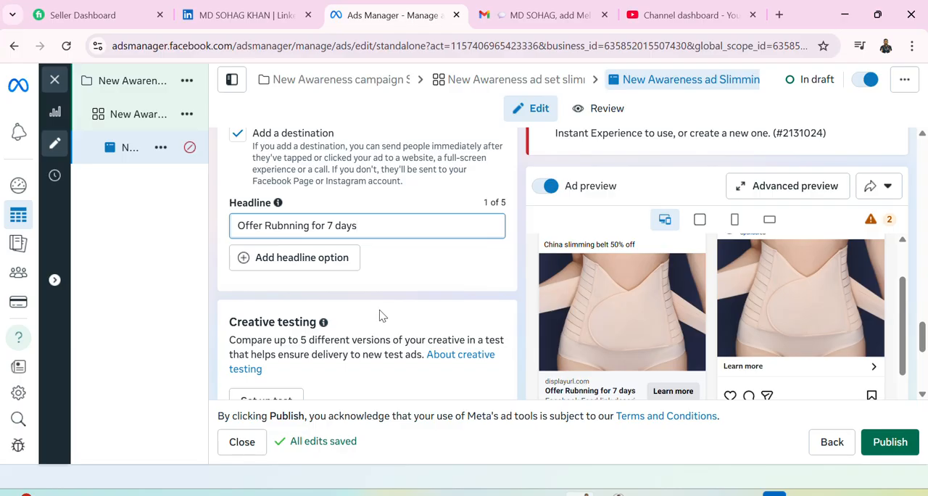
{"action": "scroll", "coordinate": [383, 316], "scroll_direction": "down", "scroll_amount": 1}
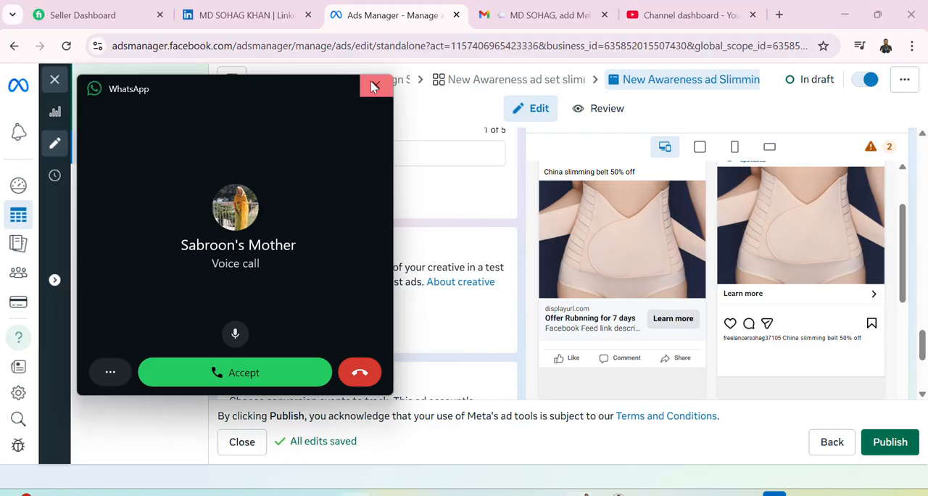
Dismiss the incoming WhatsApp voice call and review the ad's Creative testing and Tracking sections.
{"action": "left_click", "coordinate": [376, 85]}
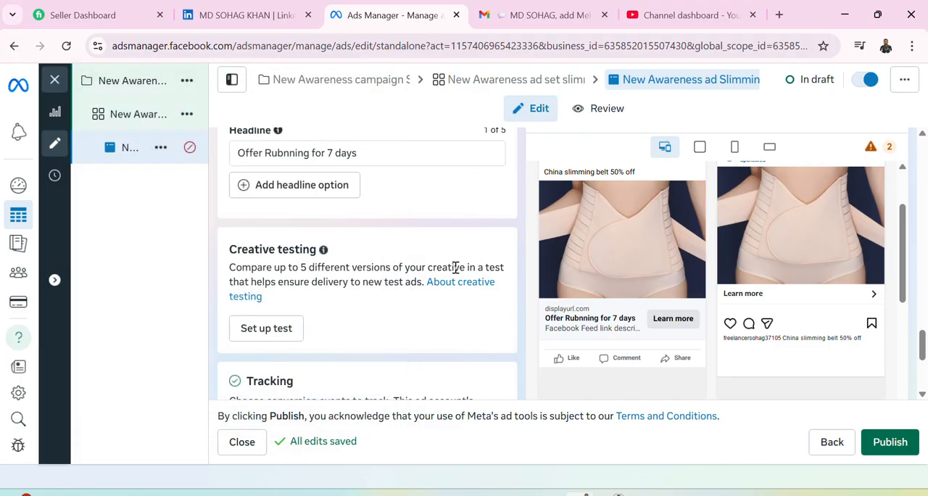
{"action": "scroll", "coordinate": [401, 277], "scroll_direction": "up", "scroll_amount": 1}
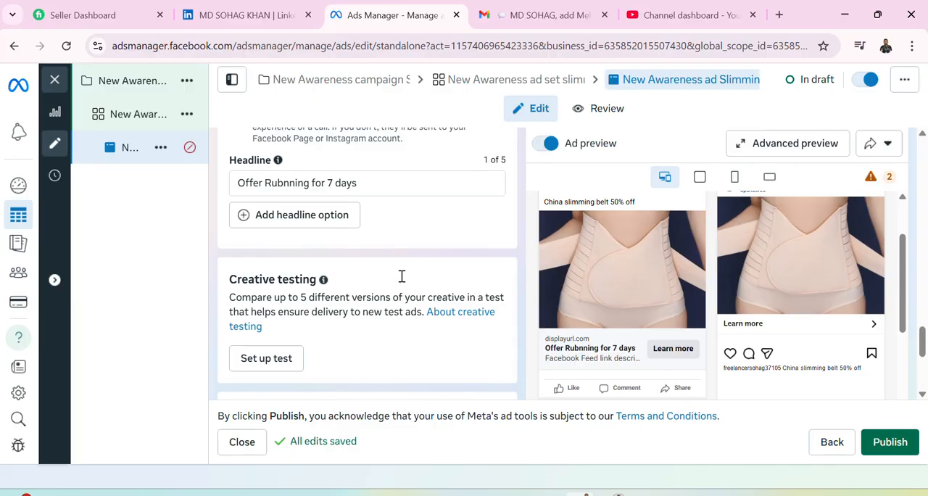
{"action": "scroll", "coordinate": [400, 280], "scroll_direction": "down", "scroll_amount": 2}
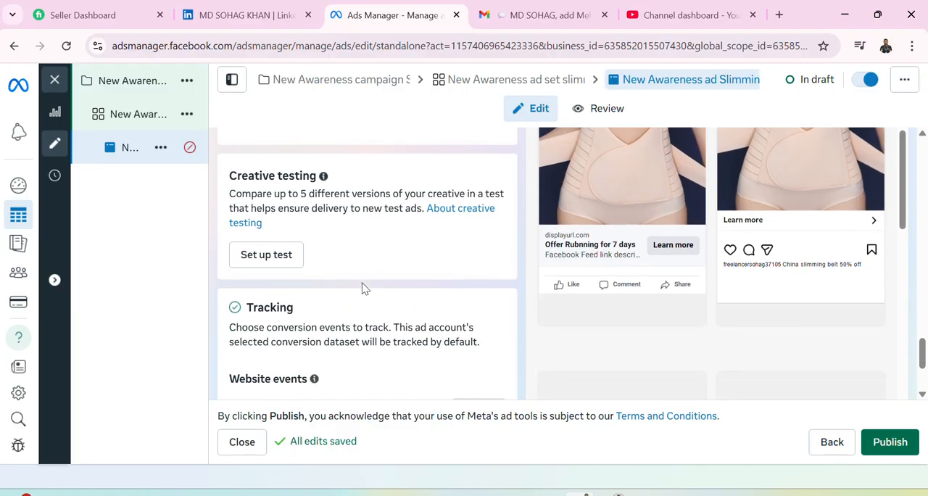
{"action": "scroll", "coordinate": [365, 288], "scroll_direction": "down", "scroll_amount": 1}
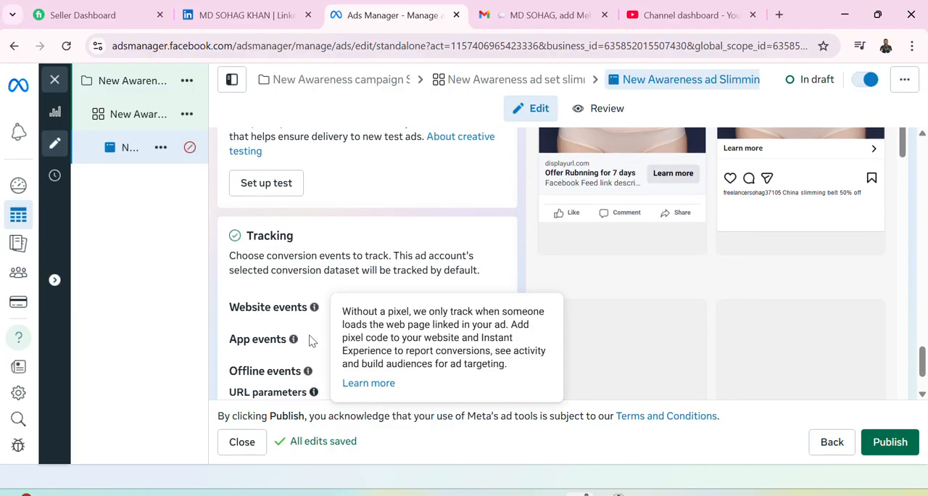
{"action": "scroll", "coordinate": [261, 367], "scroll_direction": "down", "scroll_amount": 1}
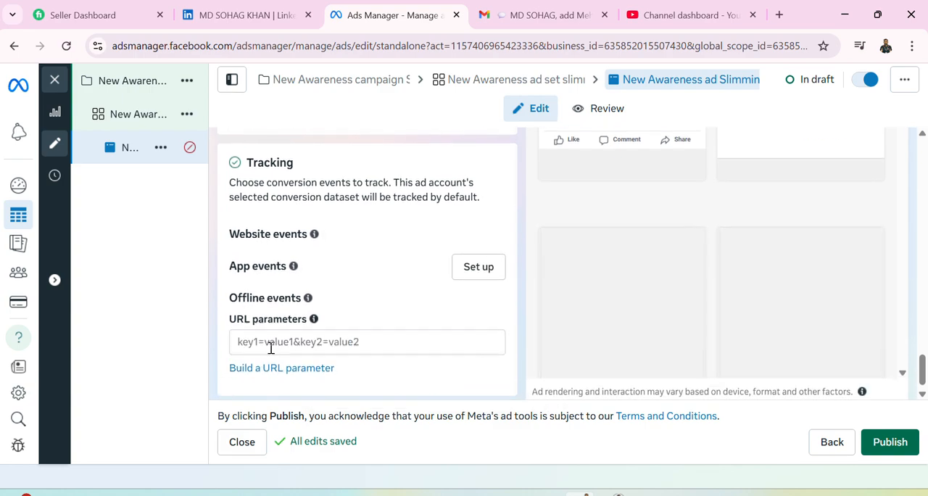
Add a second, empty headline option to the ad below "Offer Rubnning for 7 days".
{"action": "scroll", "coordinate": [269, 348], "scroll_direction": "up", "scroll_amount": 3}
{"action": "scroll", "coordinate": [272, 353], "scroll_direction": "up", "scroll_amount": 2}
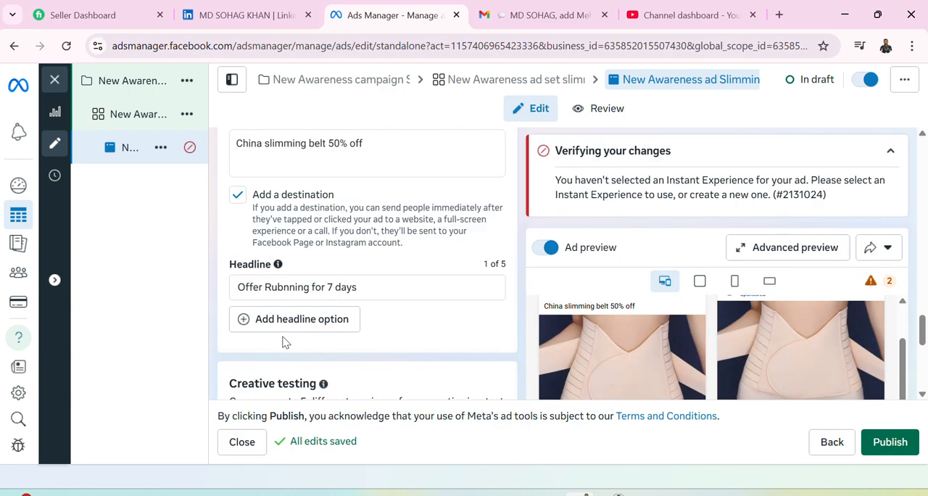
{"action": "left_click", "coordinate": [247, 323]}
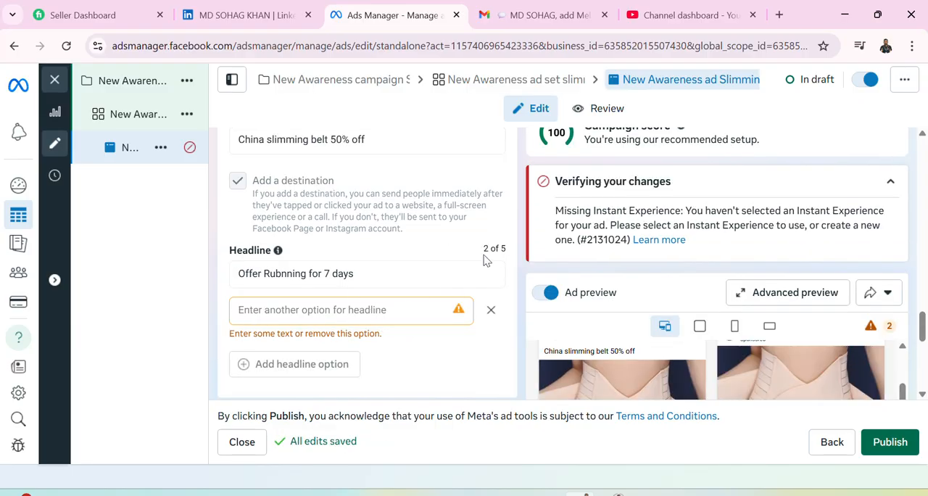
Open the App events setup from the Tracking section, close the Facebook App Ads documentation page and return to the maximized ad editor.
{"action": "scroll", "coordinate": [366, 290], "scroll_direction": "down", "scroll_amount": 3}
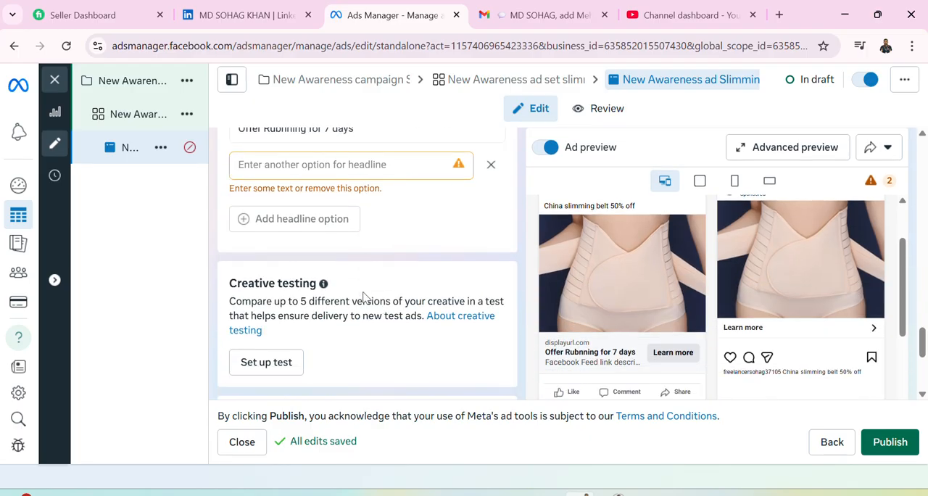
{"action": "scroll", "coordinate": [371, 317], "scroll_direction": "down", "scroll_amount": 2}
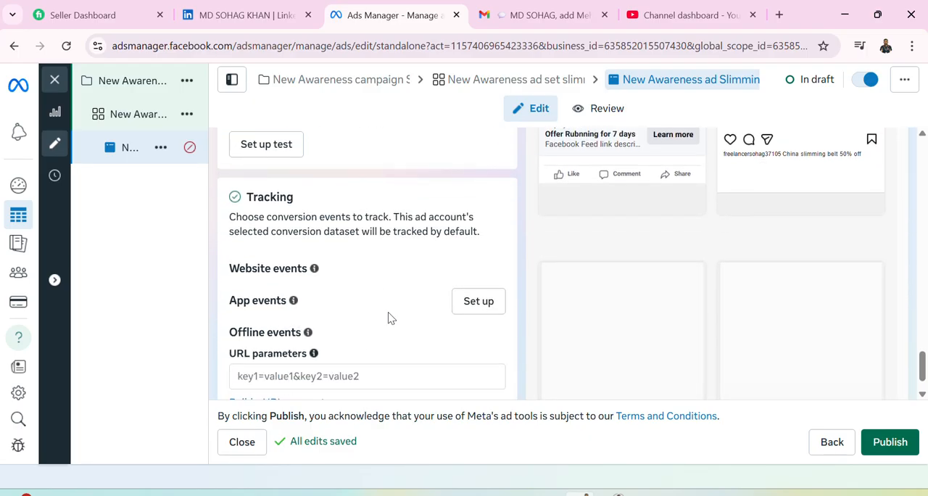
{"action": "scroll", "coordinate": [443, 320], "scroll_direction": "down", "scroll_amount": 1}
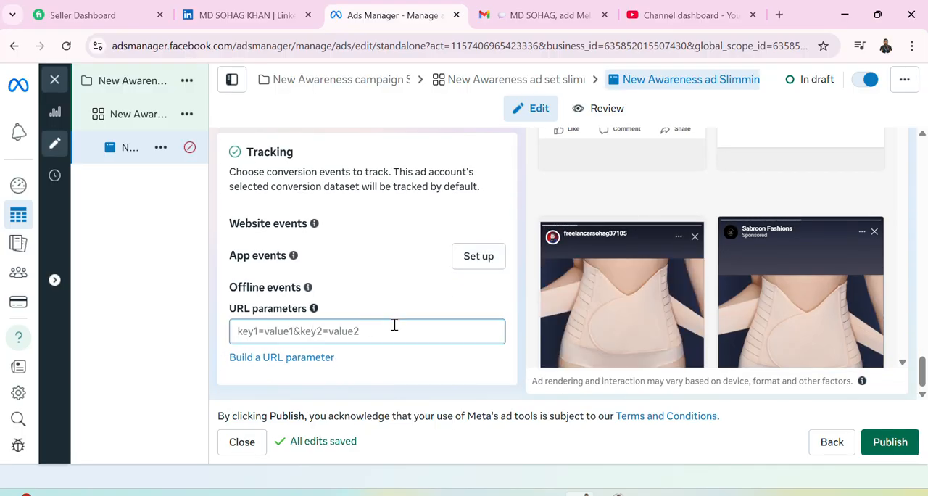
{"action": "left_click", "coordinate": [478, 257]}
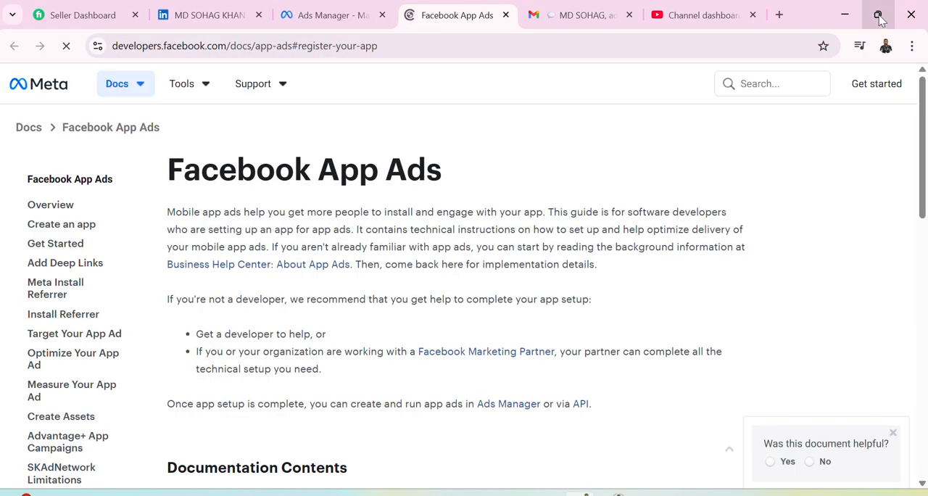
{"action": "left_click", "coordinate": [878, 15]}
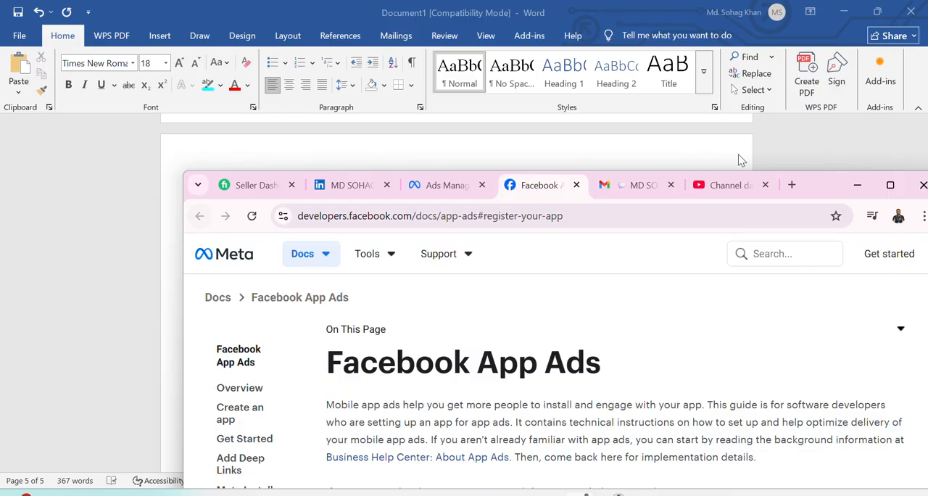
{"action": "left_click", "coordinate": [576, 186]}
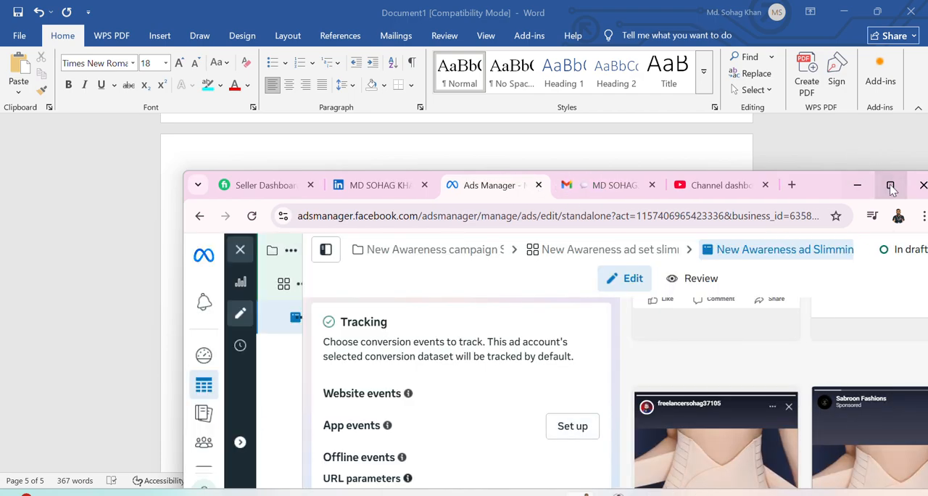
{"action": "left_click", "coordinate": [890, 185]}
Show the Media editing options in Ad creative and open the Flexible media setting for editing.
{"action": "scroll", "coordinate": [364, 232], "scroll_direction": "up", "scroll_amount": 3}
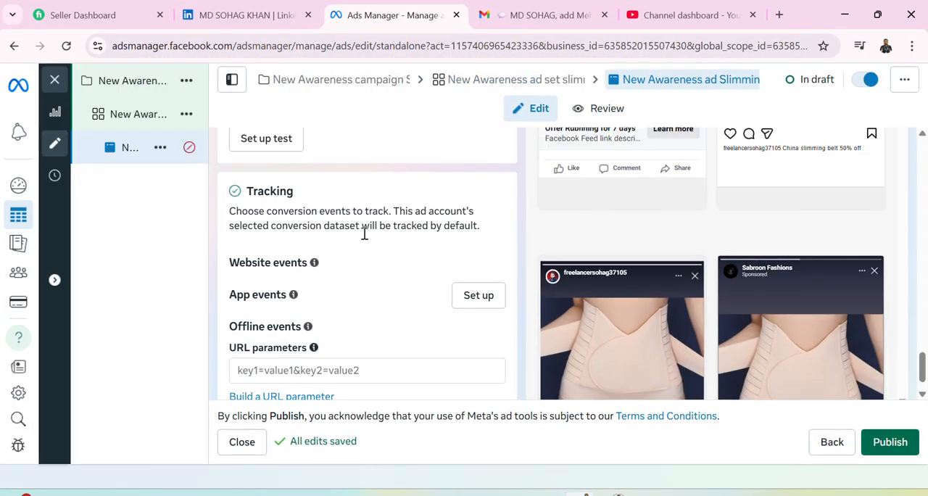
{"action": "scroll", "coordinate": [327, 259], "scroll_direction": "up", "scroll_amount": 5}
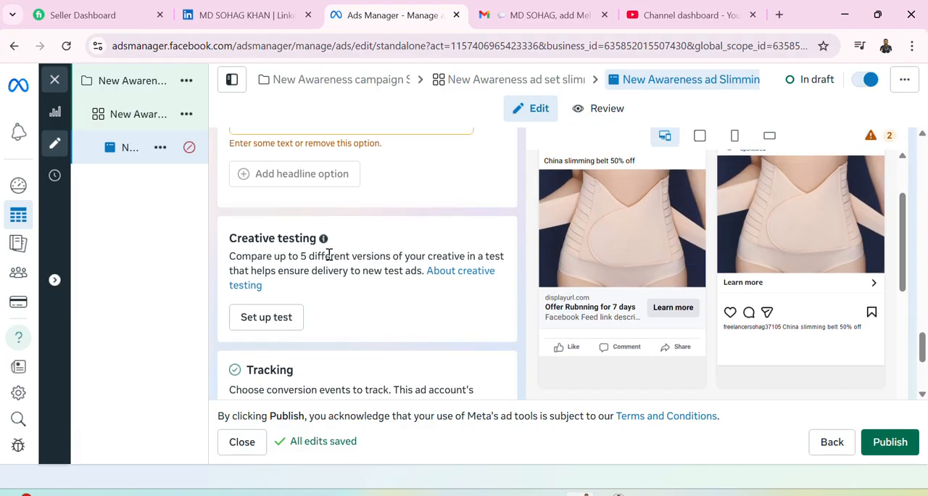
{"action": "scroll", "coordinate": [328, 253], "scroll_direction": "up", "scroll_amount": 3}
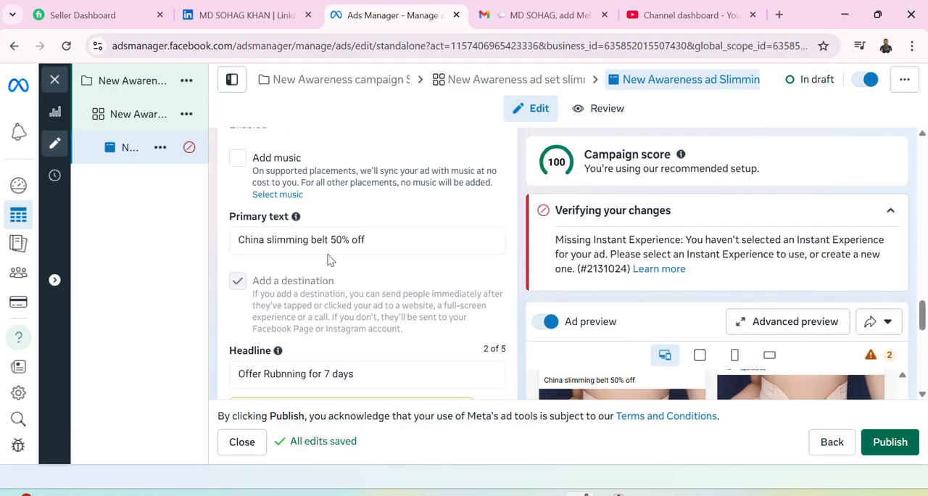
{"action": "scroll", "coordinate": [295, 310], "scroll_direction": "up", "scroll_amount": 2}
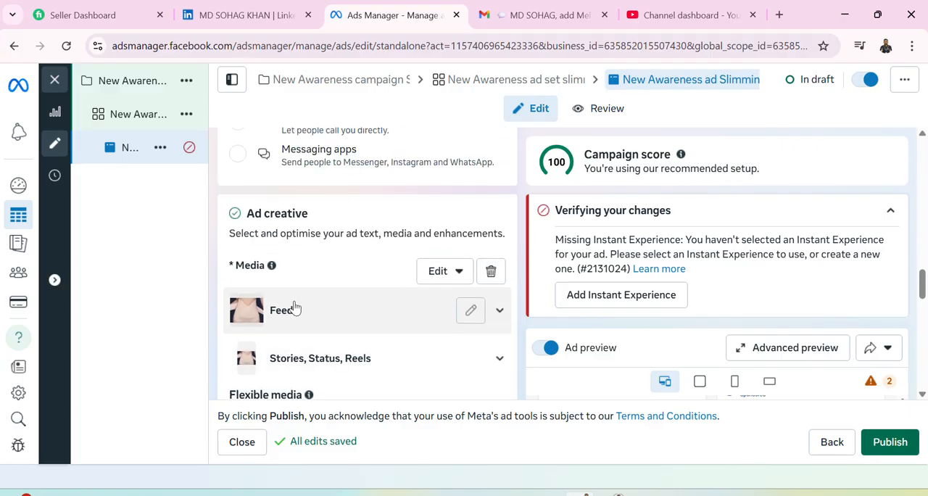
{"action": "left_click", "coordinate": [459, 274]}
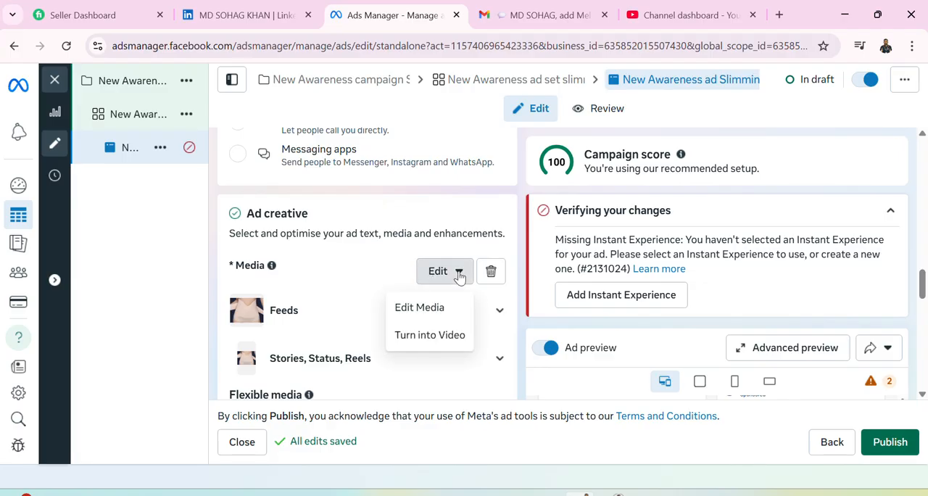
{"action": "scroll", "coordinate": [365, 331], "scroll_direction": "down", "scroll_amount": 1}
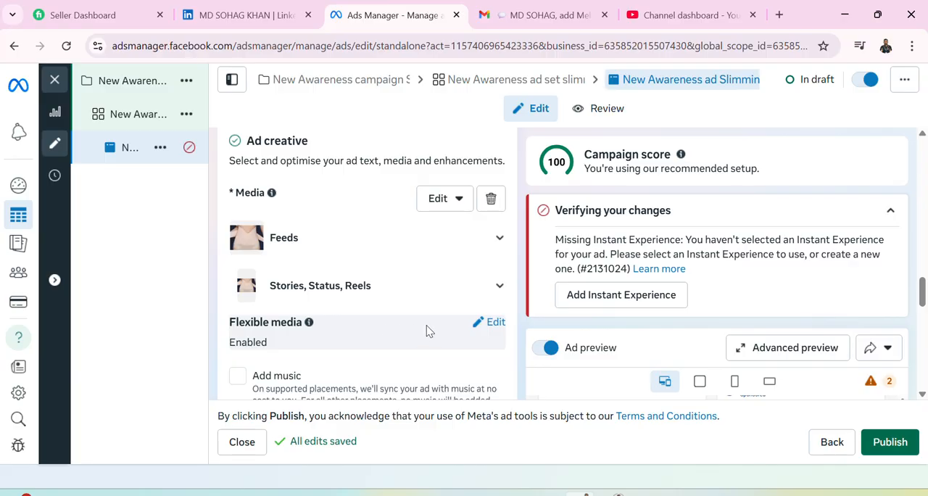
{"action": "left_click", "coordinate": [493, 326]}
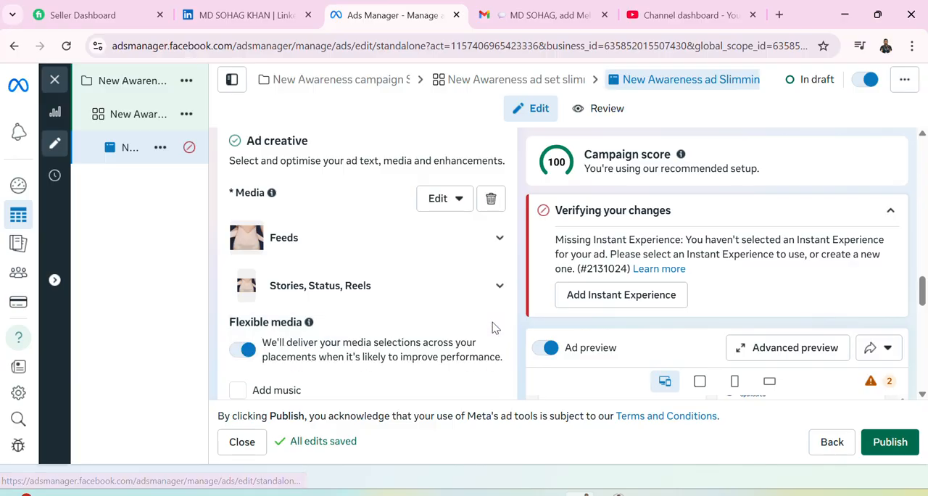
Examine the ad's primary text, headline and Destination options, including Instant Experience, Website, Call and Messaging apps.
{"action": "scroll", "coordinate": [401, 321], "scroll_direction": "down", "scroll_amount": 1}
{"action": "scroll", "coordinate": [401, 321], "scroll_direction": "down", "scroll_amount": 2}
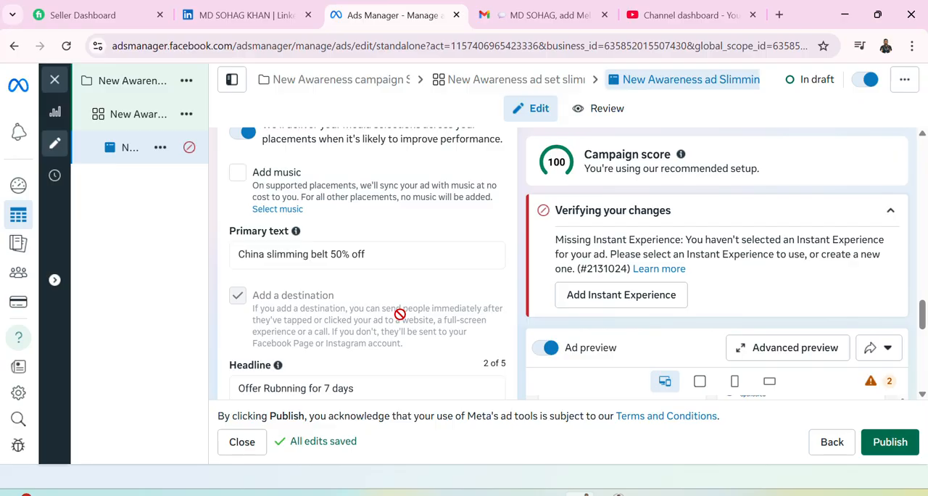
{"action": "scroll", "coordinate": [401, 314], "scroll_direction": "up", "scroll_amount": 5}
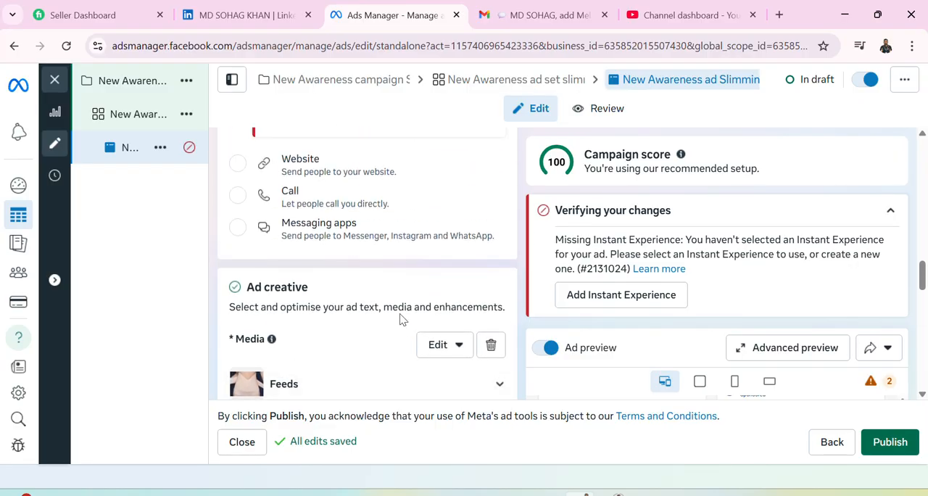
{"action": "scroll", "coordinate": [401, 319], "scroll_direction": "up", "scroll_amount": 1}
{"action": "scroll", "coordinate": [401, 321], "scroll_direction": "up", "scroll_amount": 1}
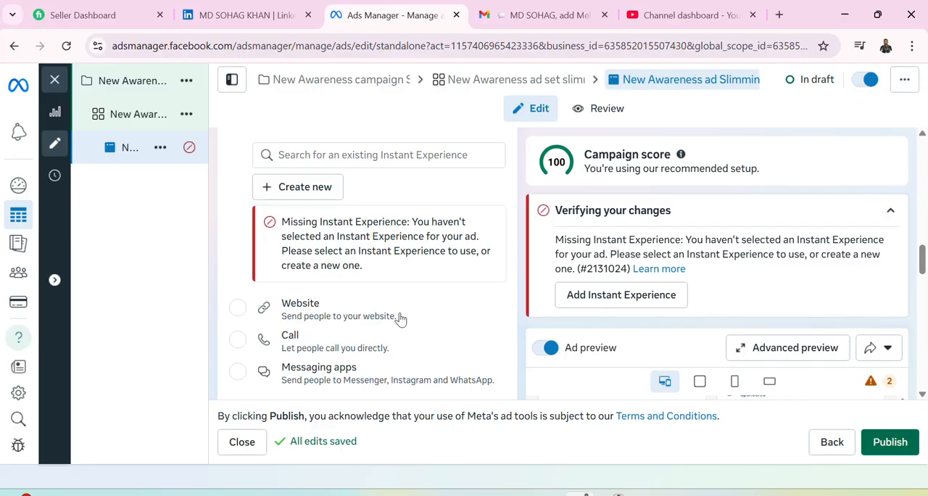
{"action": "scroll", "coordinate": [400, 317], "scroll_direction": "up", "scroll_amount": 2}
{"action": "scroll", "coordinate": [401, 313], "scroll_direction": "down", "scroll_amount": 2}
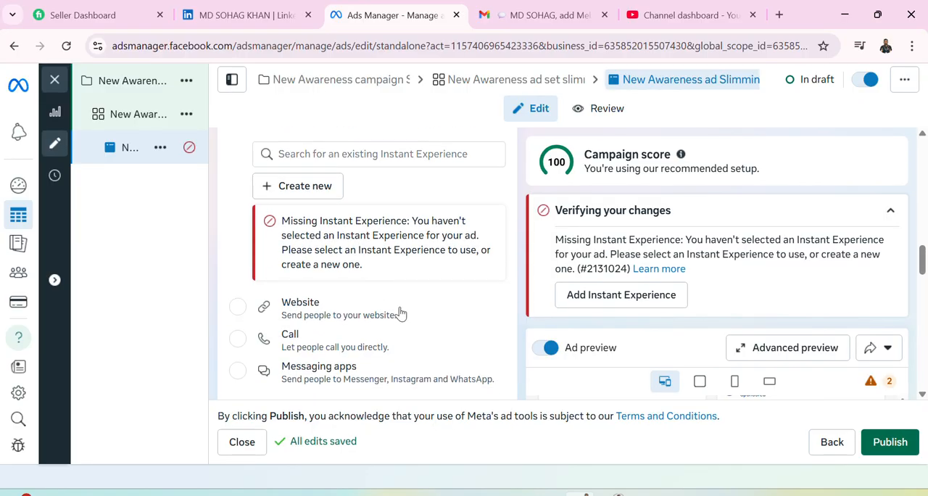
{"action": "scroll", "coordinate": [401, 313], "scroll_direction": "down", "scroll_amount": 7}
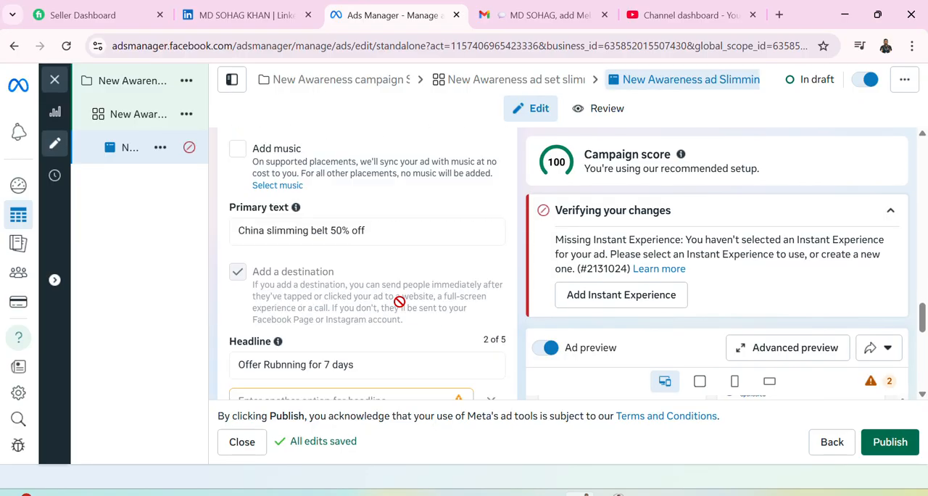
{"action": "scroll", "coordinate": [399, 301], "scroll_direction": "down", "scroll_amount": 1}
{"action": "scroll", "coordinate": [297, 249], "scroll_direction": "up", "scroll_amount": 8}
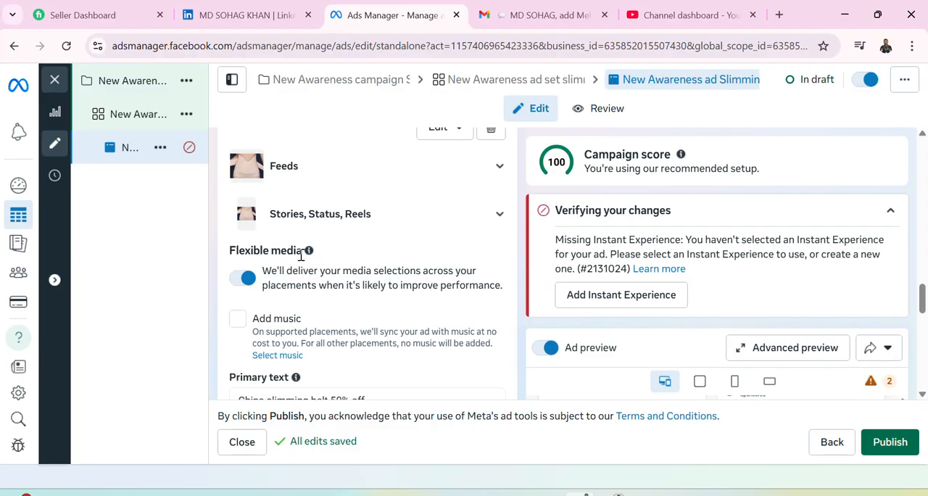
{"action": "scroll", "coordinate": [304, 261], "scroll_direction": "up", "scroll_amount": 1}
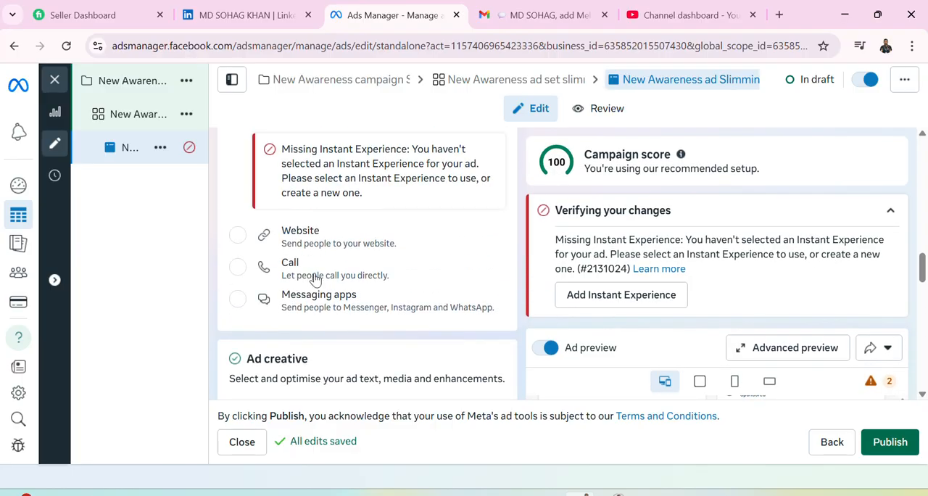
{"action": "scroll", "coordinate": [316, 272], "scroll_direction": "up", "scroll_amount": 3}
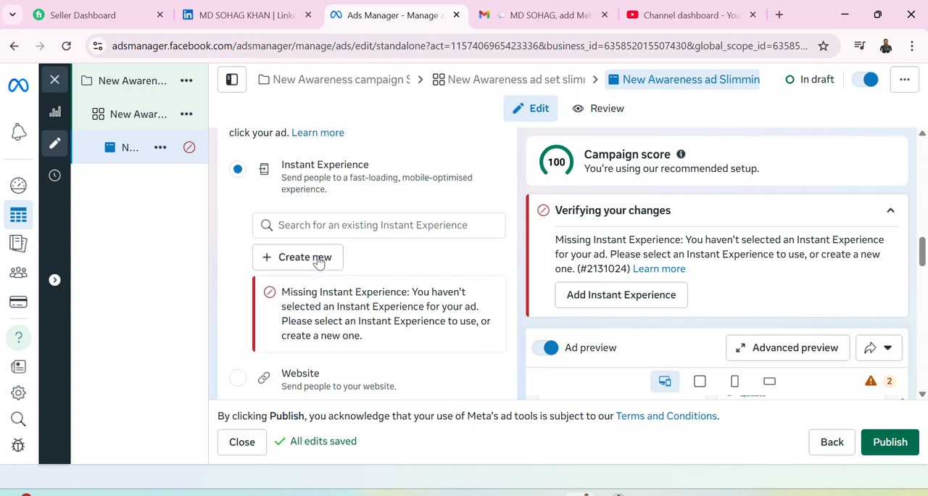
{"action": "scroll", "coordinate": [319, 262], "scroll_direction": "up", "scroll_amount": 1}
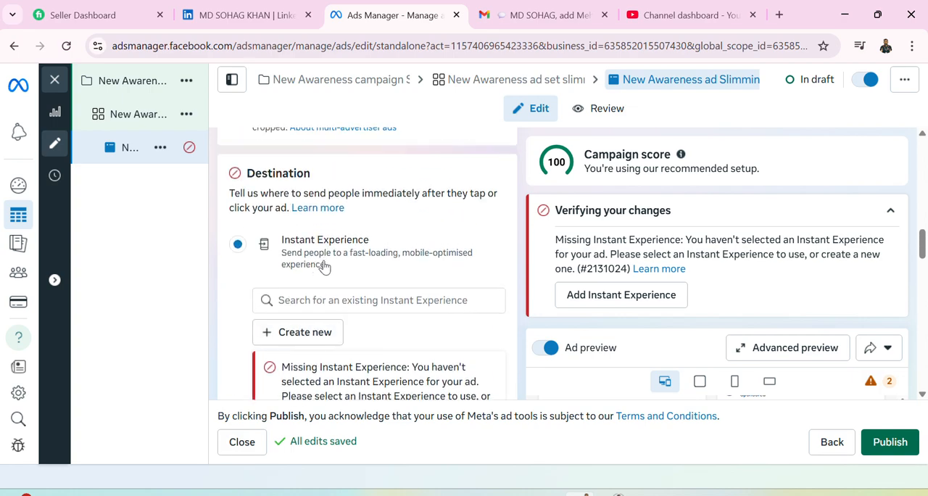
{"action": "scroll", "coordinate": [324, 263], "scroll_direction": "up", "scroll_amount": 1}
{"action": "scroll", "coordinate": [325, 258], "scroll_direction": "down", "scroll_amount": 3}
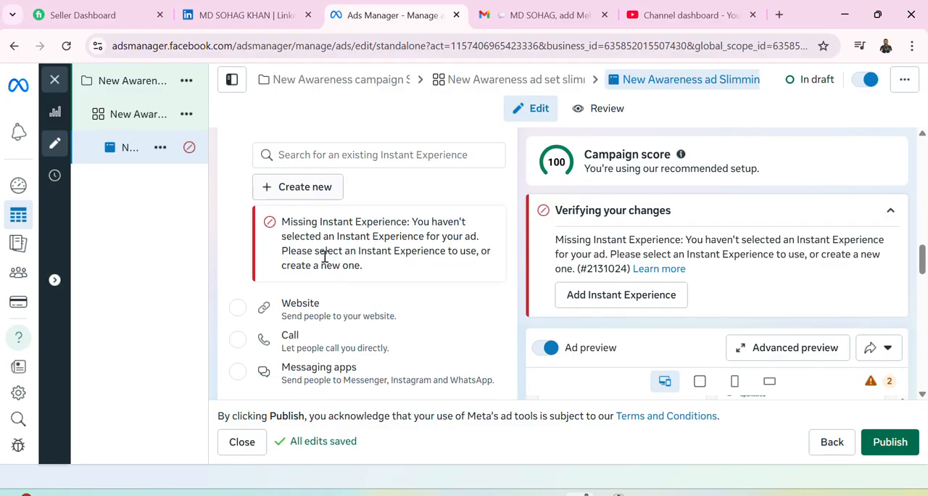
{"action": "scroll", "coordinate": [325, 259], "scroll_direction": "down", "scroll_amount": 1}
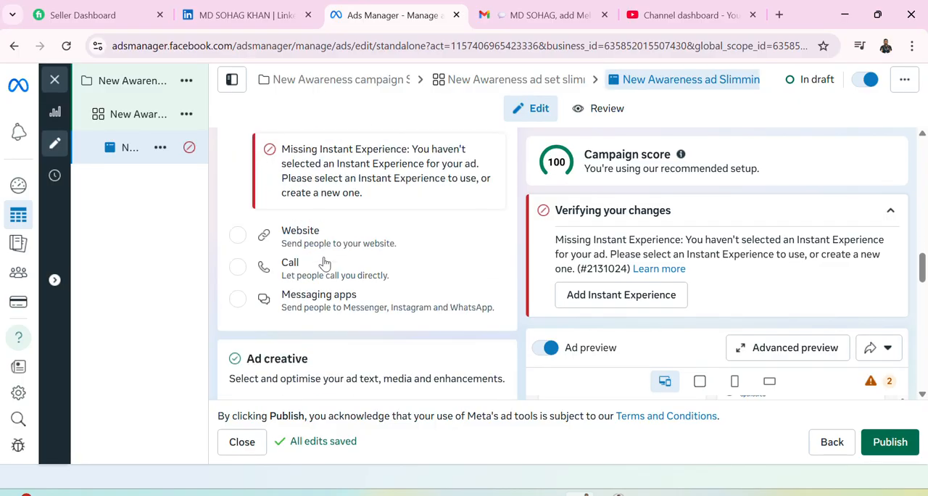
Set the ad's destination to Messaging apps and check the Messenger, Instagram and WhatsApp options against the ad preview.
{"action": "left_click", "coordinate": [265, 299]}
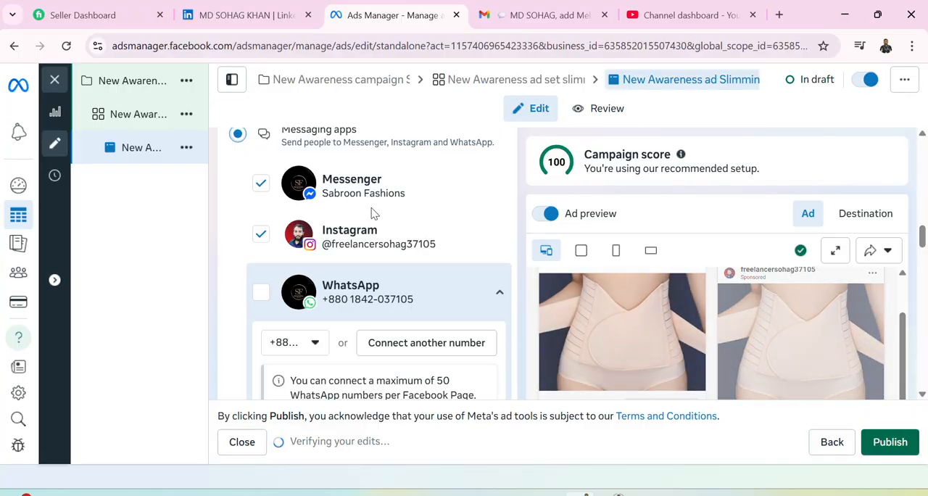
{"action": "scroll", "coordinate": [674, 295], "scroll_direction": "down", "scroll_amount": 2}
{"action": "scroll", "coordinate": [672, 304], "scroll_direction": "up", "scroll_amount": 2}
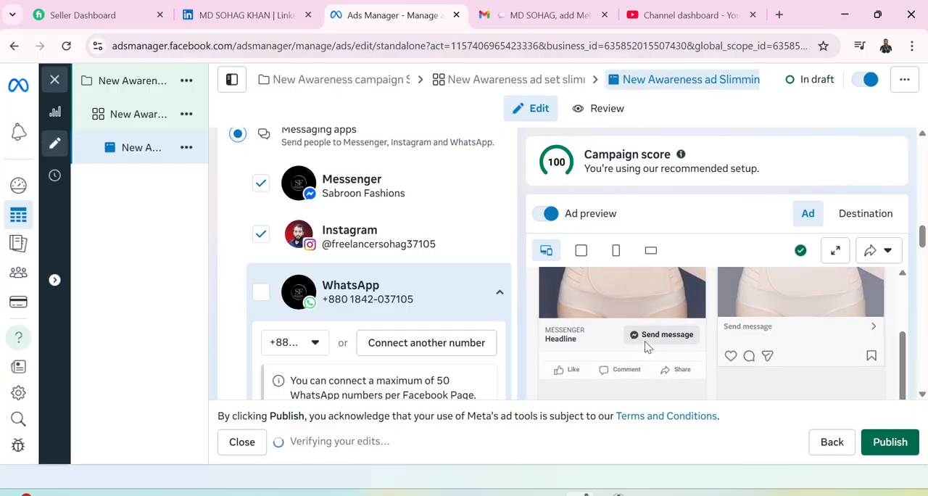
{"action": "scroll", "coordinate": [403, 246], "scroll_direction": "up", "scroll_amount": 1}
{"action": "scroll", "coordinate": [402, 247], "scroll_direction": "down", "scroll_amount": 6}
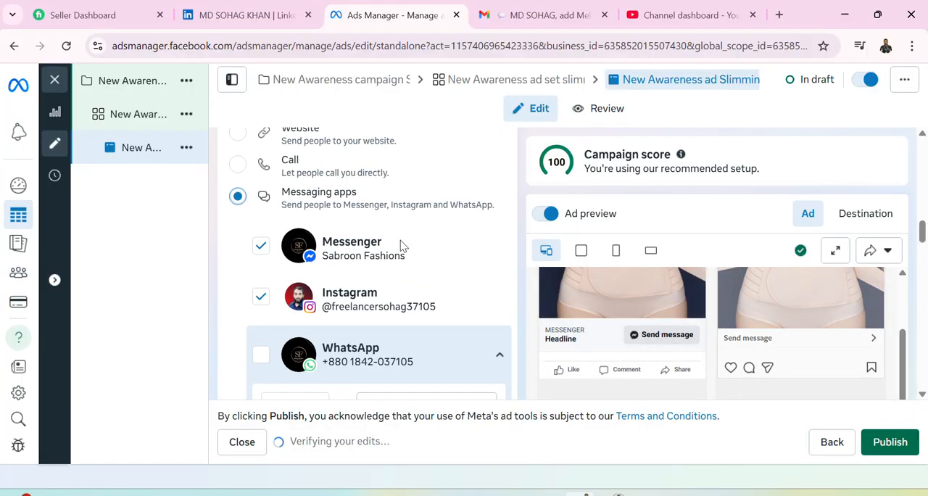
Enter "jdsj;lsad;lkdls" as the ad's description in the Ad creative section.
{"action": "scroll", "coordinate": [402, 250], "scroll_direction": "down", "scroll_amount": 5}
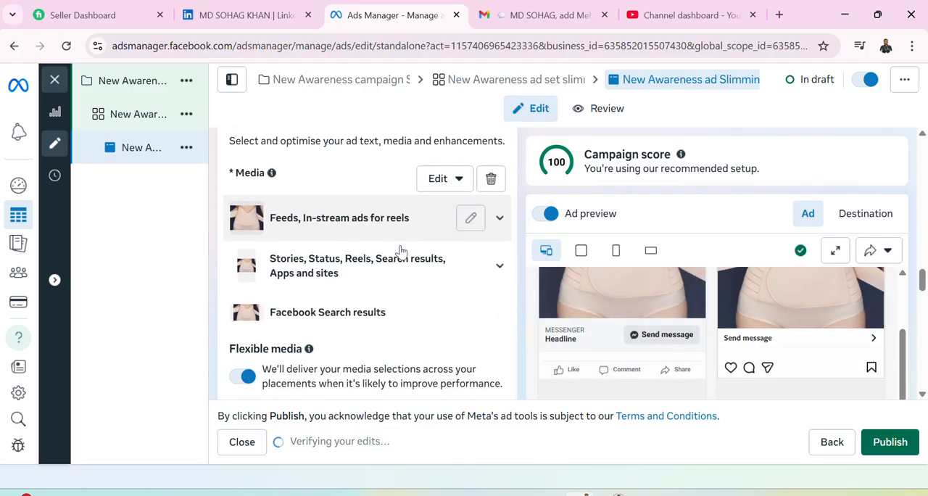
{"action": "scroll", "coordinate": [402, 251], "scroll_direction": "down", "scroll_amount": 2}
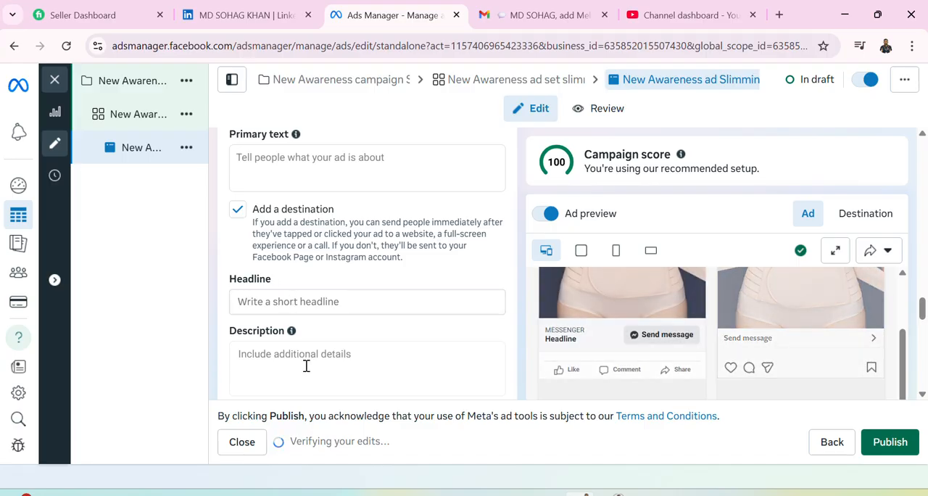
{"action": "scroll", "coordinate": [286, 367], "scroll_direction": "down", "scroll_amount": 1}
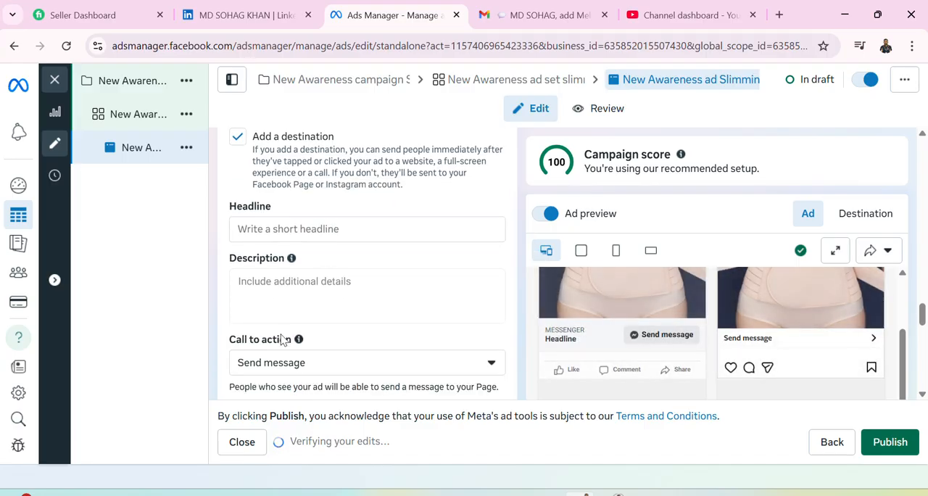
{"action": "left_click", "coordinate": [279, 297]}
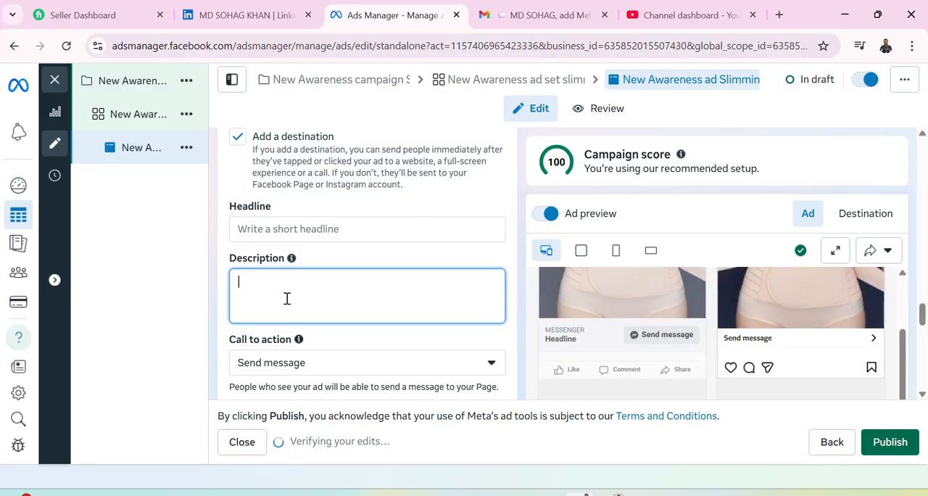
{"action": "type", "text": "jdsj;lsad;lkdls"}
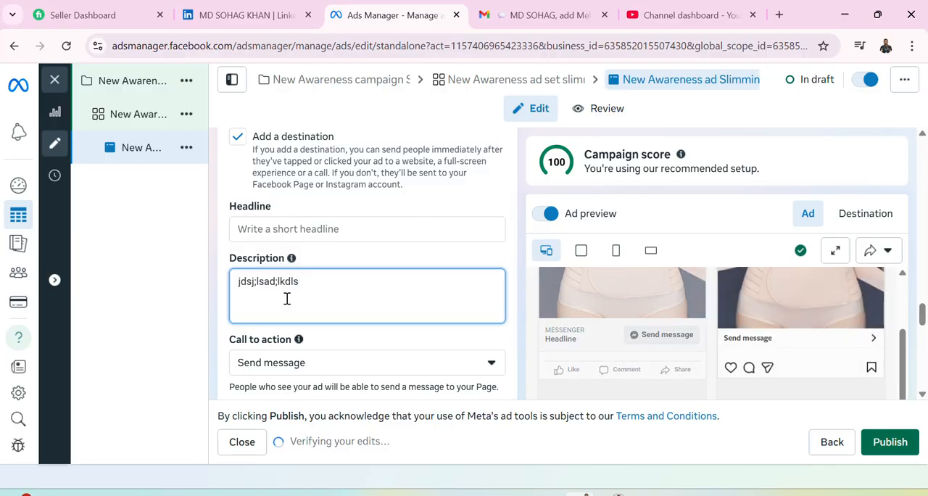
Examine the ad preview across the Facebook Feed, Instagram Stories and Instagram Explore placements for the description and message button.
{"action": "scroll", "coordinate": [660, 348], "scroll_direction": "up", "scroll_amount": 3}
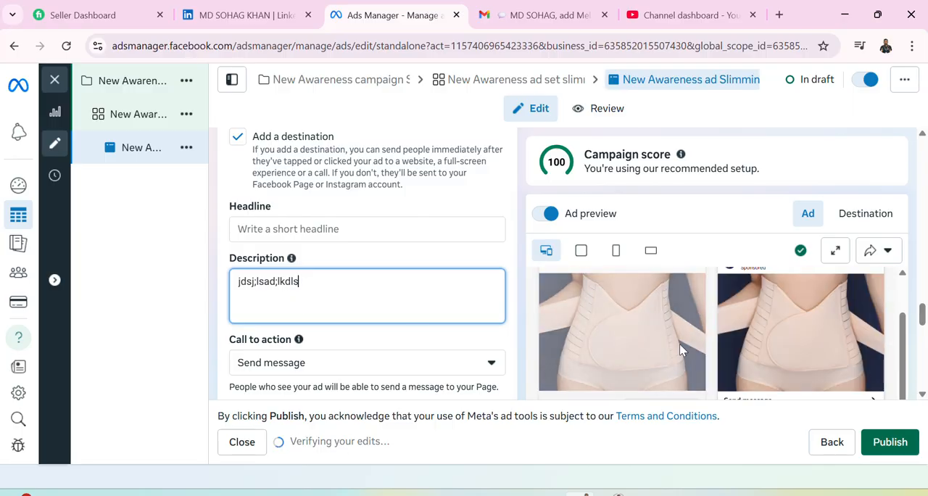
{"action": "scroll", "coordinate": [650, 339], "scroll_direction": "down", "scroll_amount": 3}
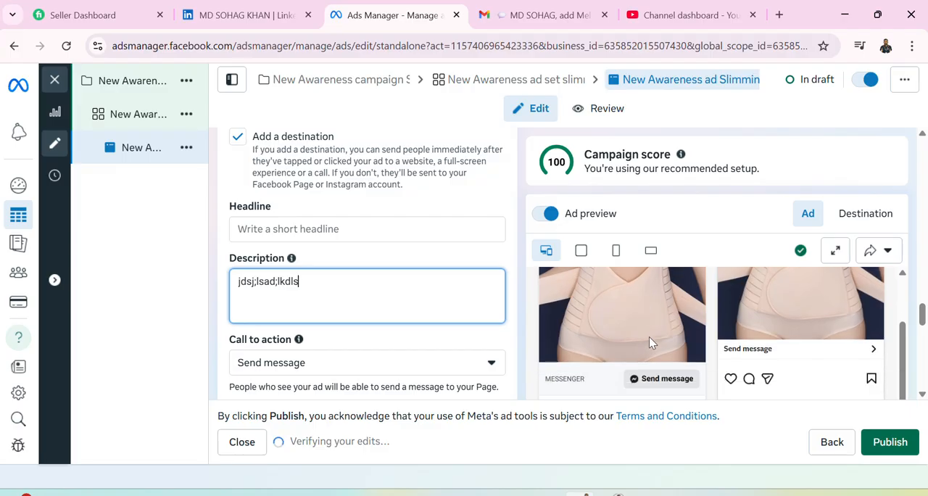
{"action": "scroll", "coordinate": [637, 339], "scroll_direction": "down", "scroll_amount": 2}
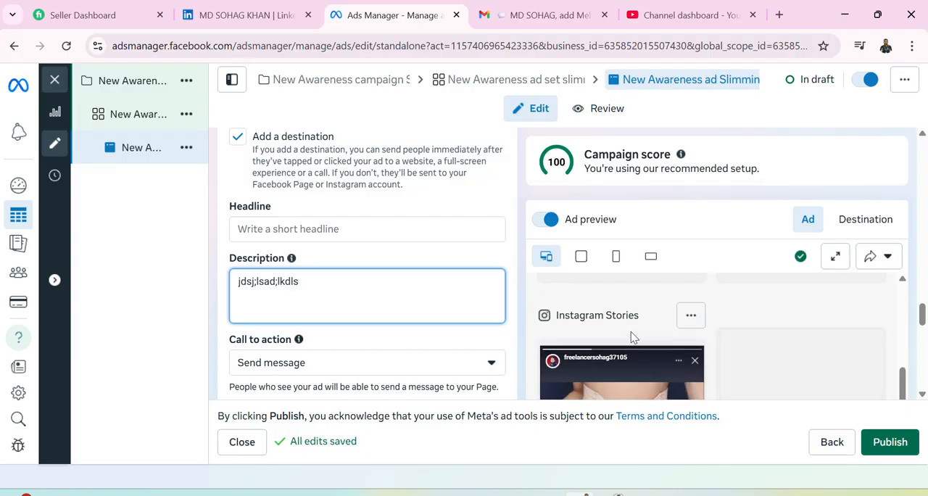
{"action": "scroll", "coordinate": [632, 338], "scroll_direction": "up", "scroll_amount": 3}
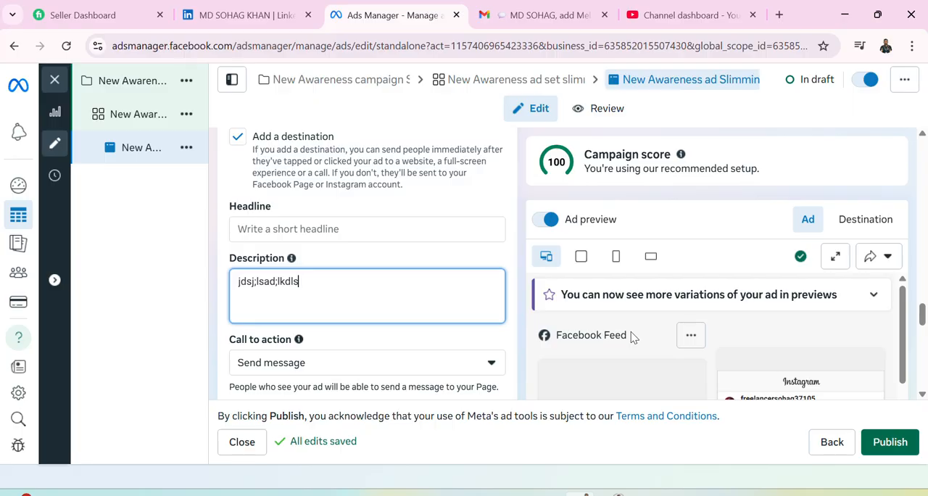
{"action": "scroll", "coordinate": [631, 336], "scroll_direction": "down", "scroll_amount": 2}
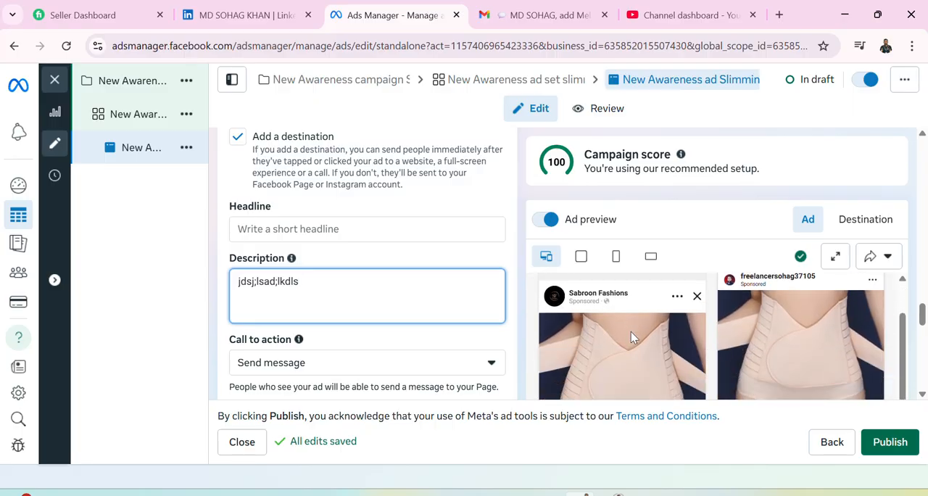
{"action": "scroll", "coordinate": [631, 334], "scroll_direction": "down", "scroll_amount": 3}
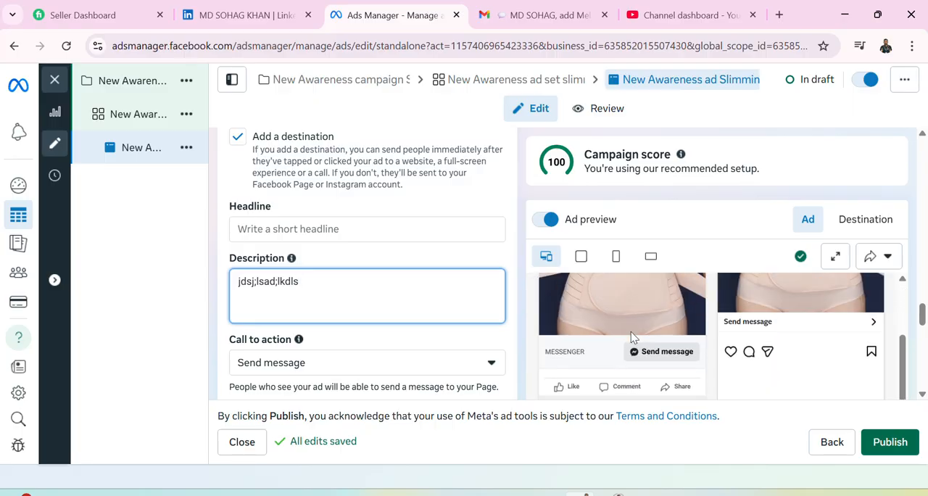
{"action": "scroll", "coordinate": [602, 343], "scroll_direction": "up", "scroll_amount": 1}
{"action": "scroll", "coordinate": [602, 342], "scroll_direction": "down", "scroll_amount": 2}
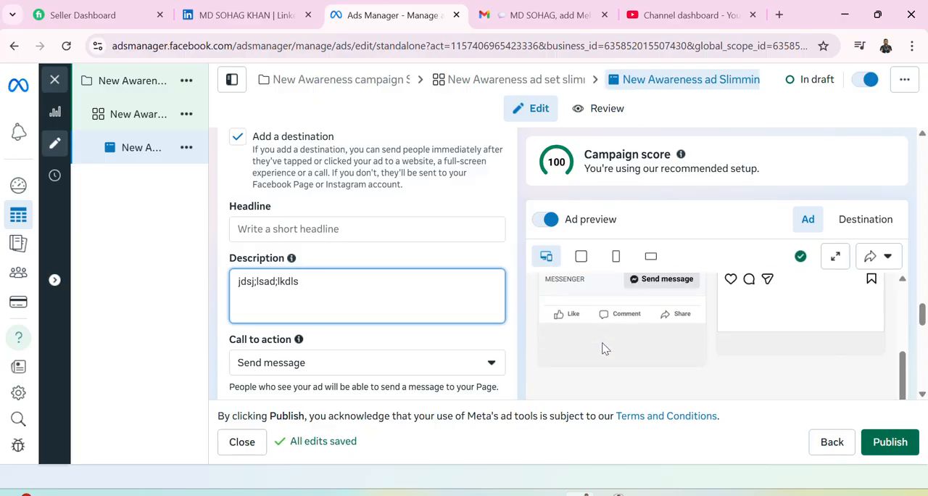
{"action": "scroll", "coordinate": [602, 343], "scroll_direction": "up", "scroll_amount": 1}
{"action": "scroll", "coordinate": [604, 348], "scroll_direction": "down", "scroll_amount": 6}
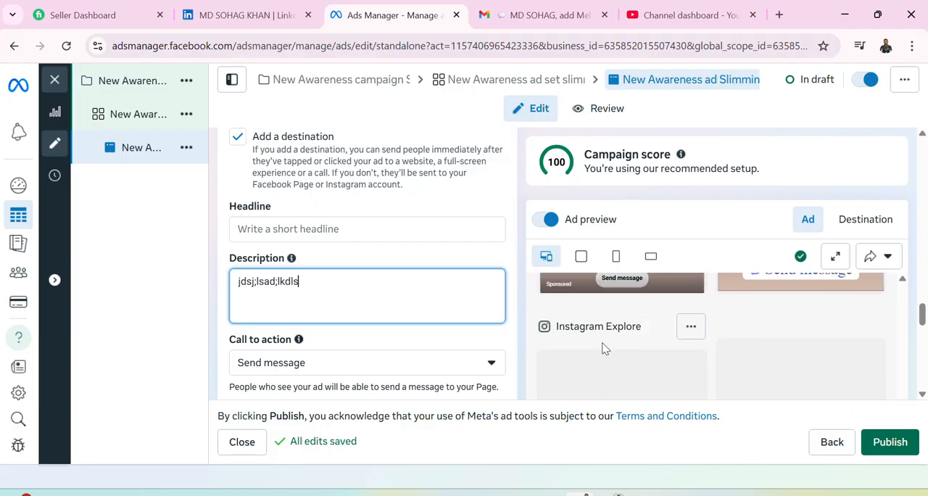
Change the ad's call to action to Order now.
{"action": "scroll", "coordinate": [395, 295], "scroll_direction": "down", "scroll_amount": 2}
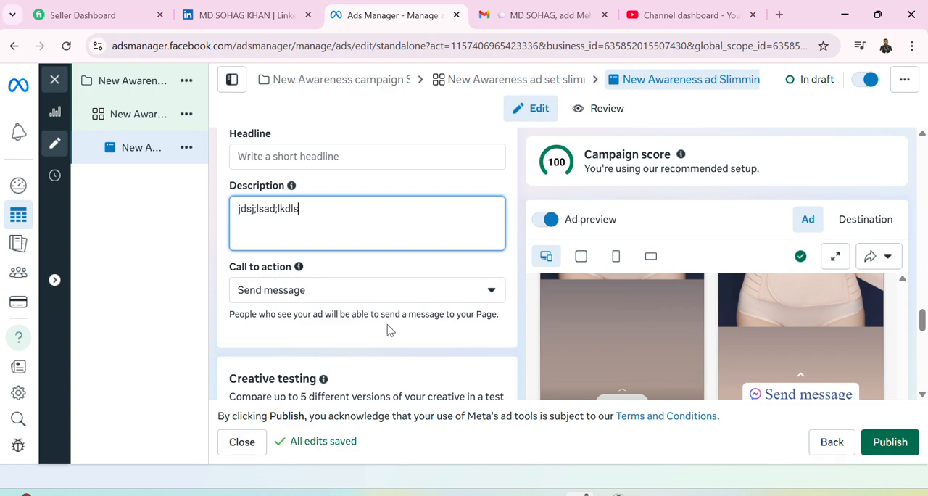
{"action": "scroll", "coordinate": [374, 327], "scroll_direction": "up", "scroll_amount": 3}
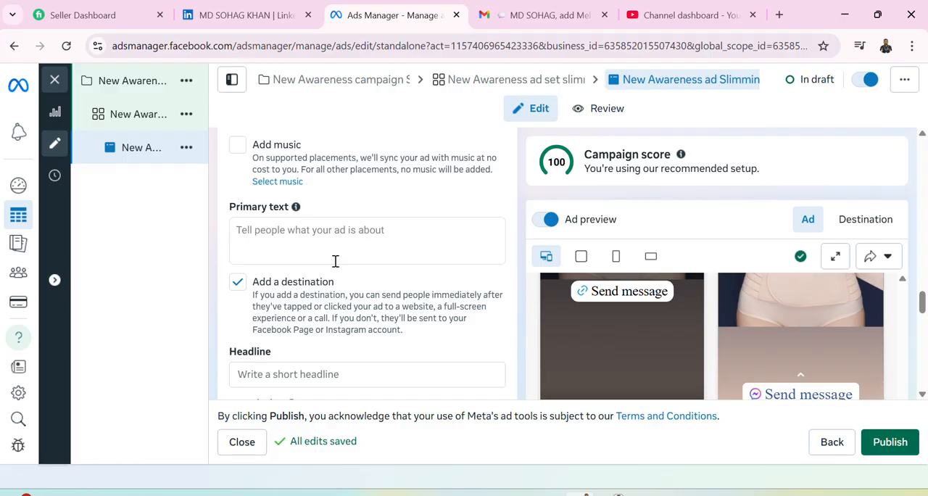
{"action": "scroll", "coordinate": [336, 261], "scroll_direction": "up", "scroll_amount": 3}
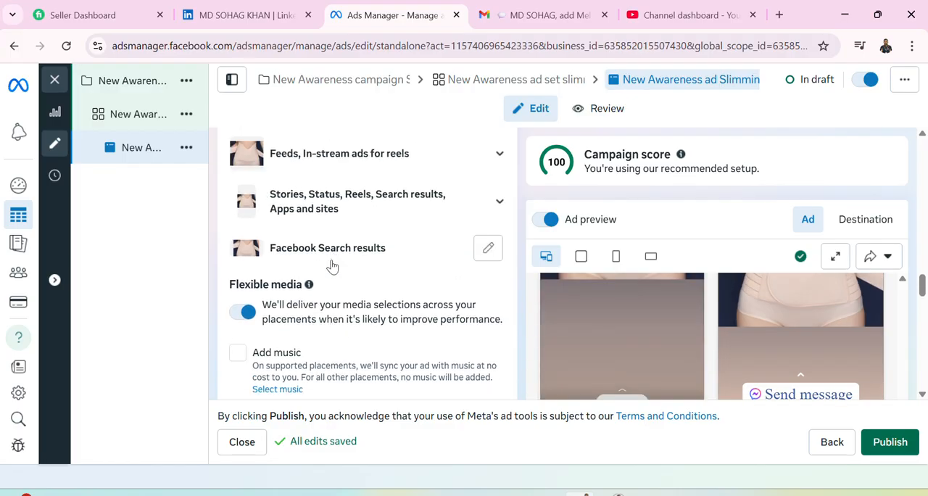
{"action": "scroll", "coordinate": [341, 283], "scroll_direction": "down", "scroll_amount": 3}
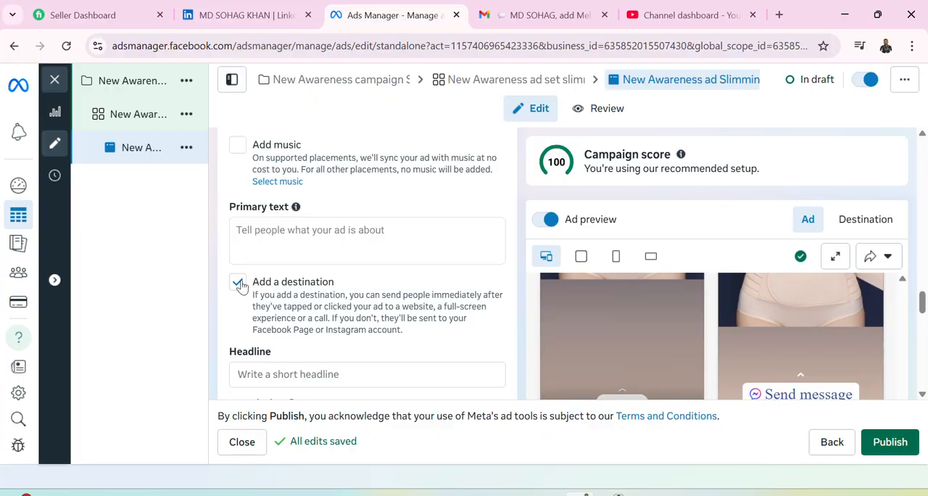
{"action": "scroll", "coordinate": [305, 345], "scroll_direction": "down", "scroll_amount": 3}
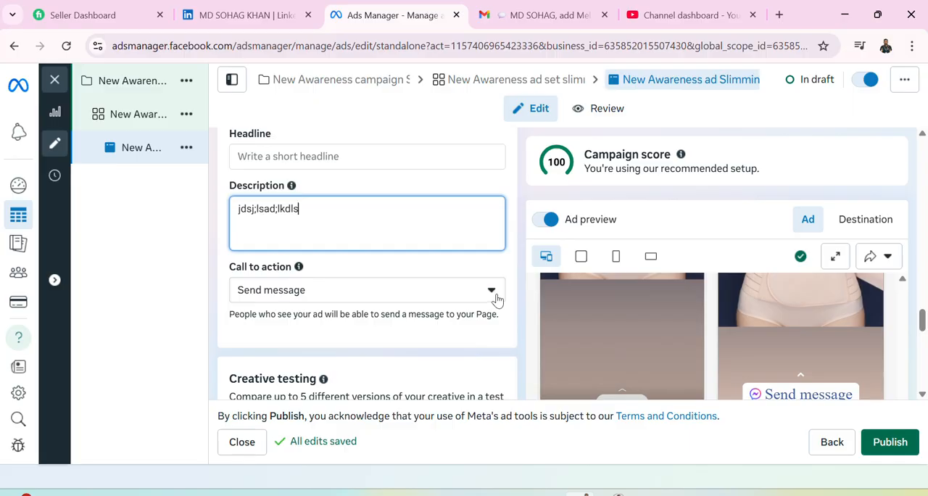
{"action": "left_click", "coordinate": [491, 293]}
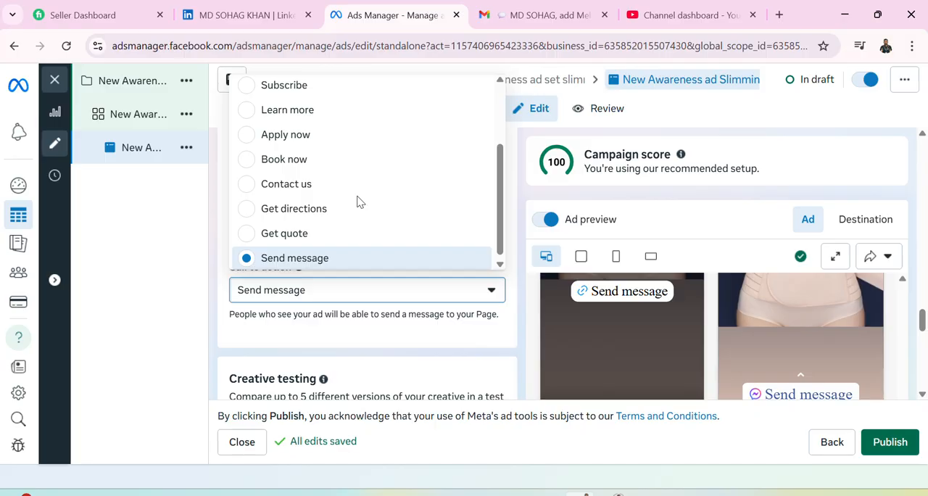
{"action": "scroll", "coordinate": [357, 203], "scroll_direction": "up", "scroll_amount": 3}
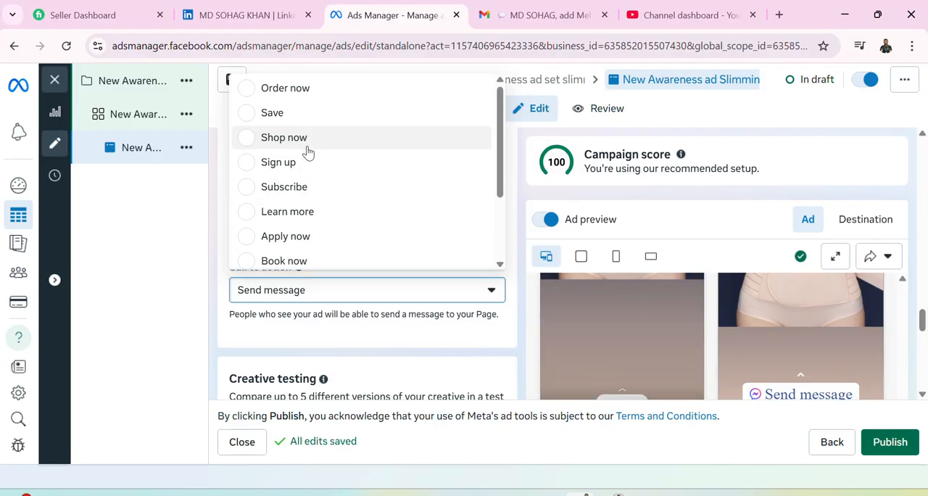
{"action": "left_click", "coordinate": [250, 92]}
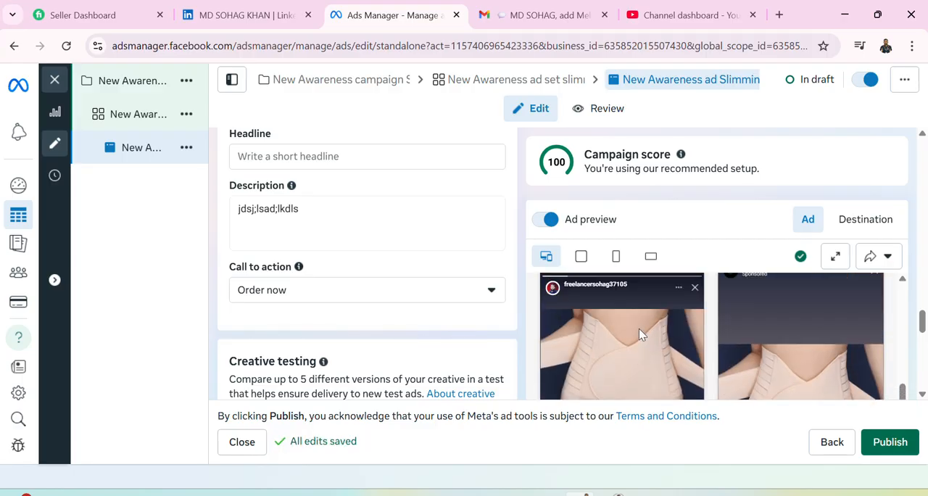
Set the ad's call to action back to Send message and return to the Ad creative section.
{"action": "left_click", "coordinate": [491, 293]}
{"action": "scroll", "coordinate": [328, 204], "scroll_direction": "down", "scroll_amount": 3}
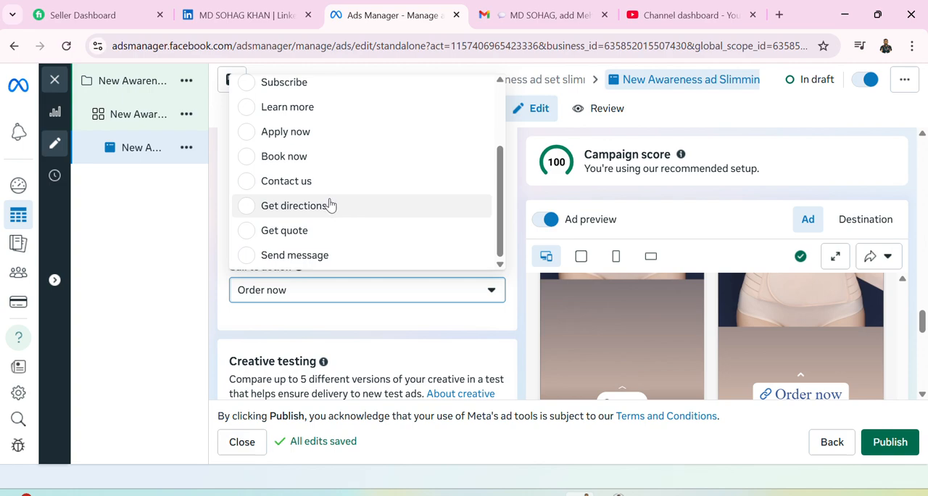
{"action": "left_click", "coordinate": [302, 256]}
{"action": "scroll", "coordinate": [398, 307], "scroll_direction": "up", "scroll_amount": 10}
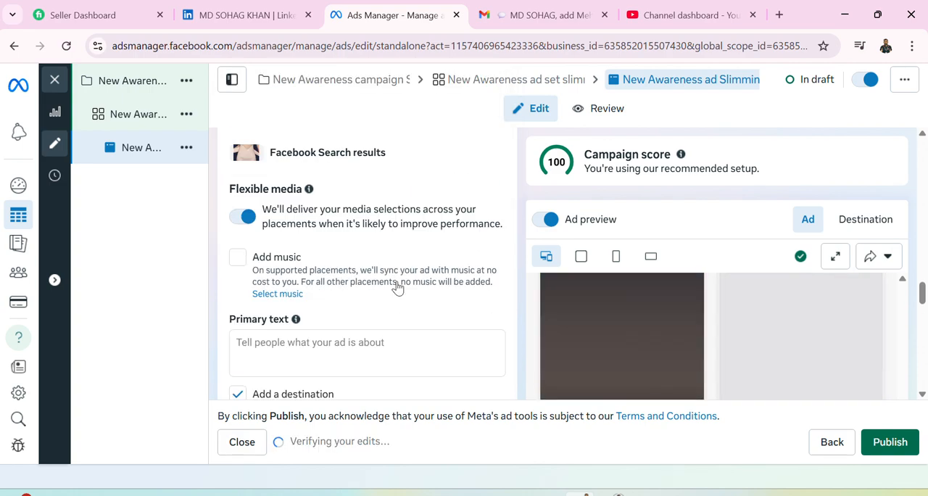
{"action": "scroll", "coordinate": [394, 289], "scroll_direction": "down", "scroll_amount": 2}
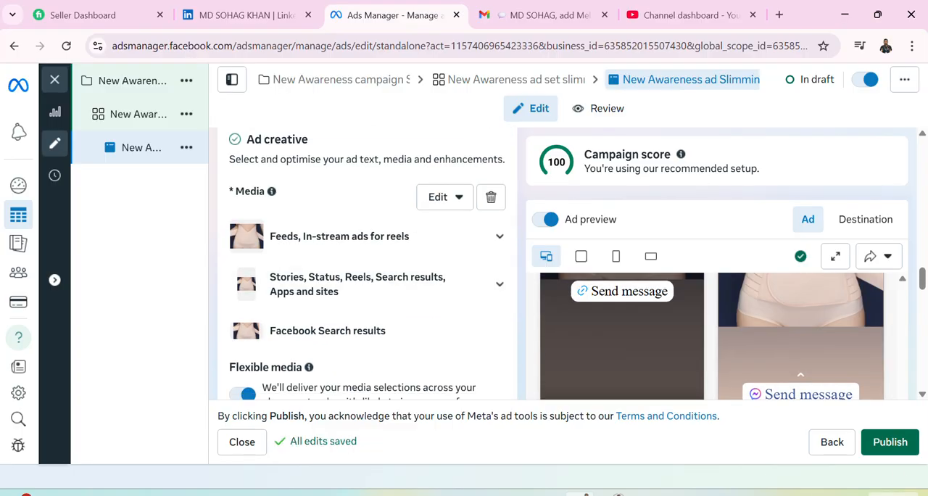